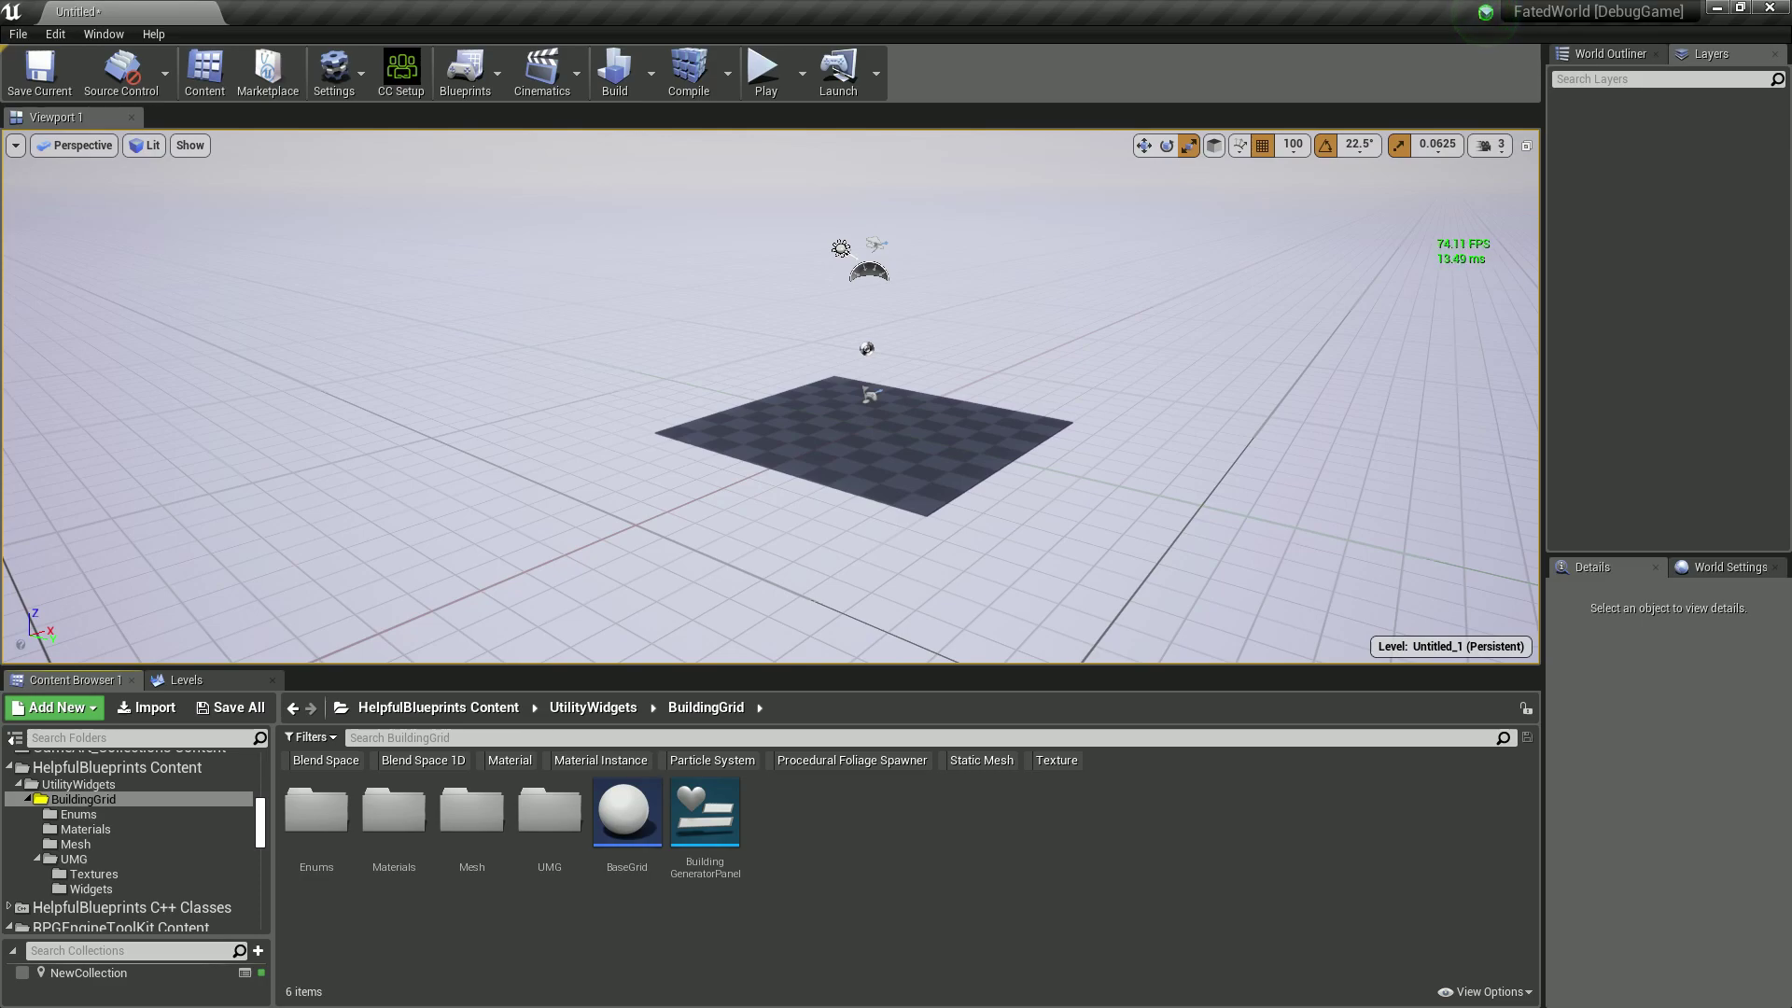
pyautogui.click(103, 33)
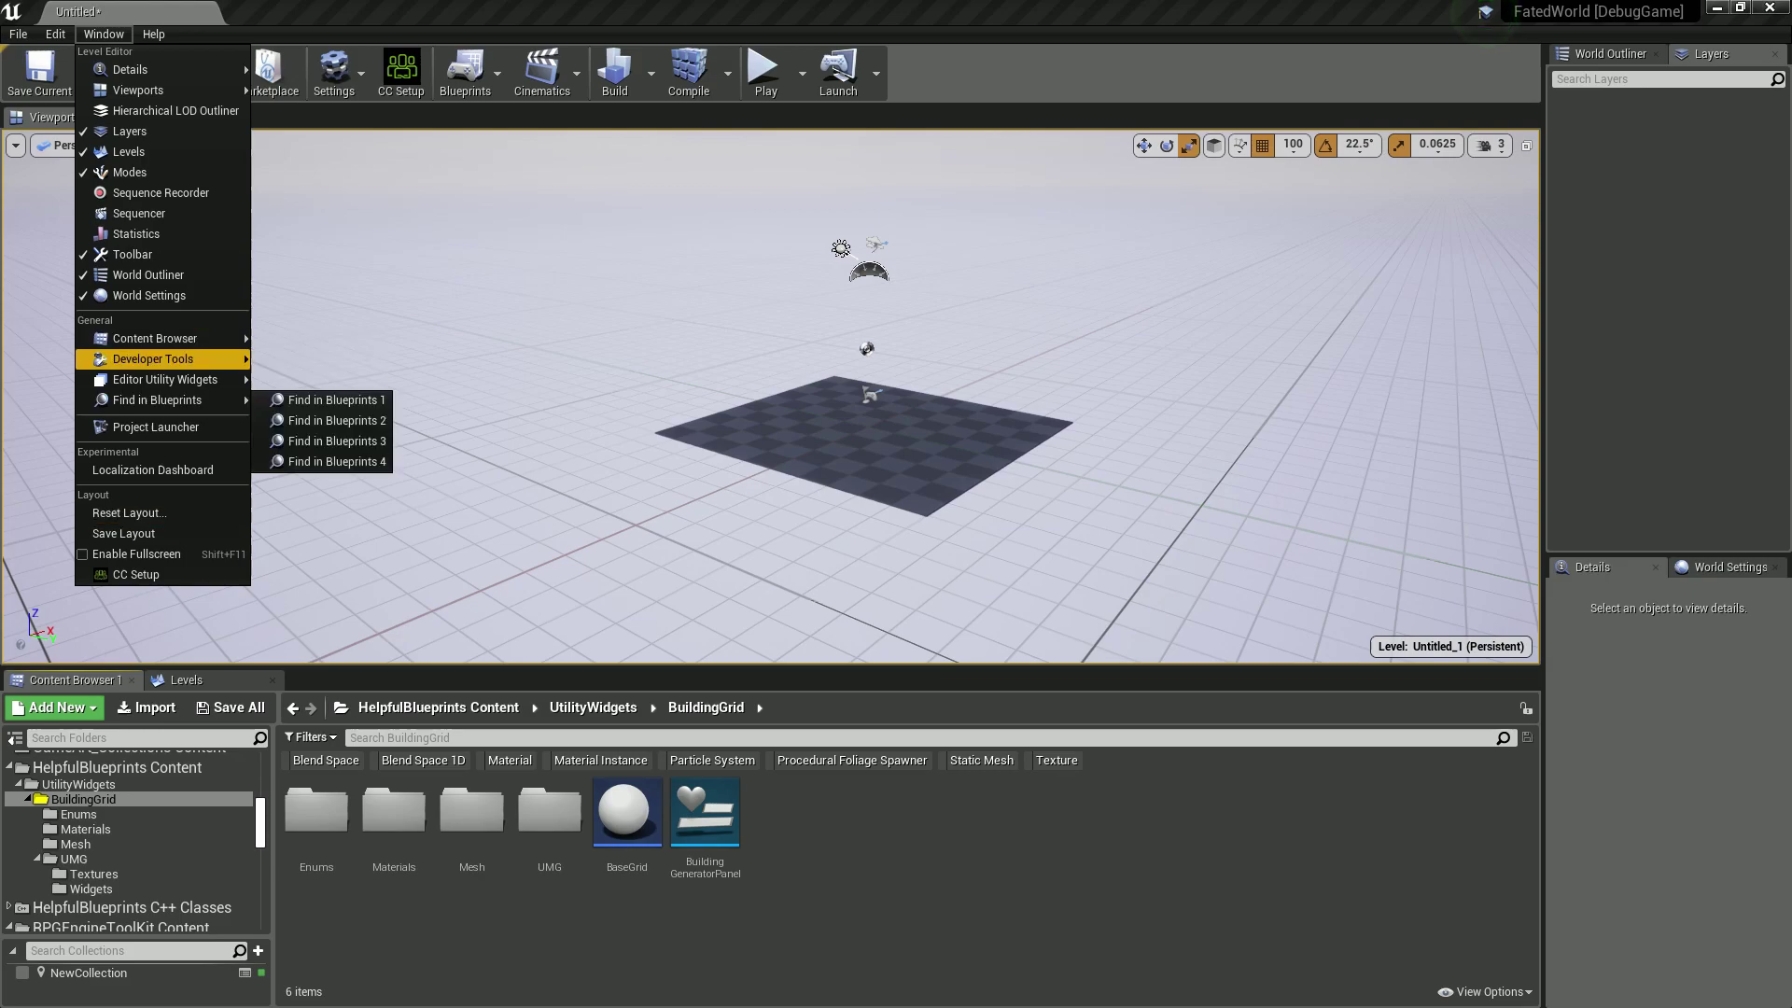
pyautogui.moveTo(168, 358)
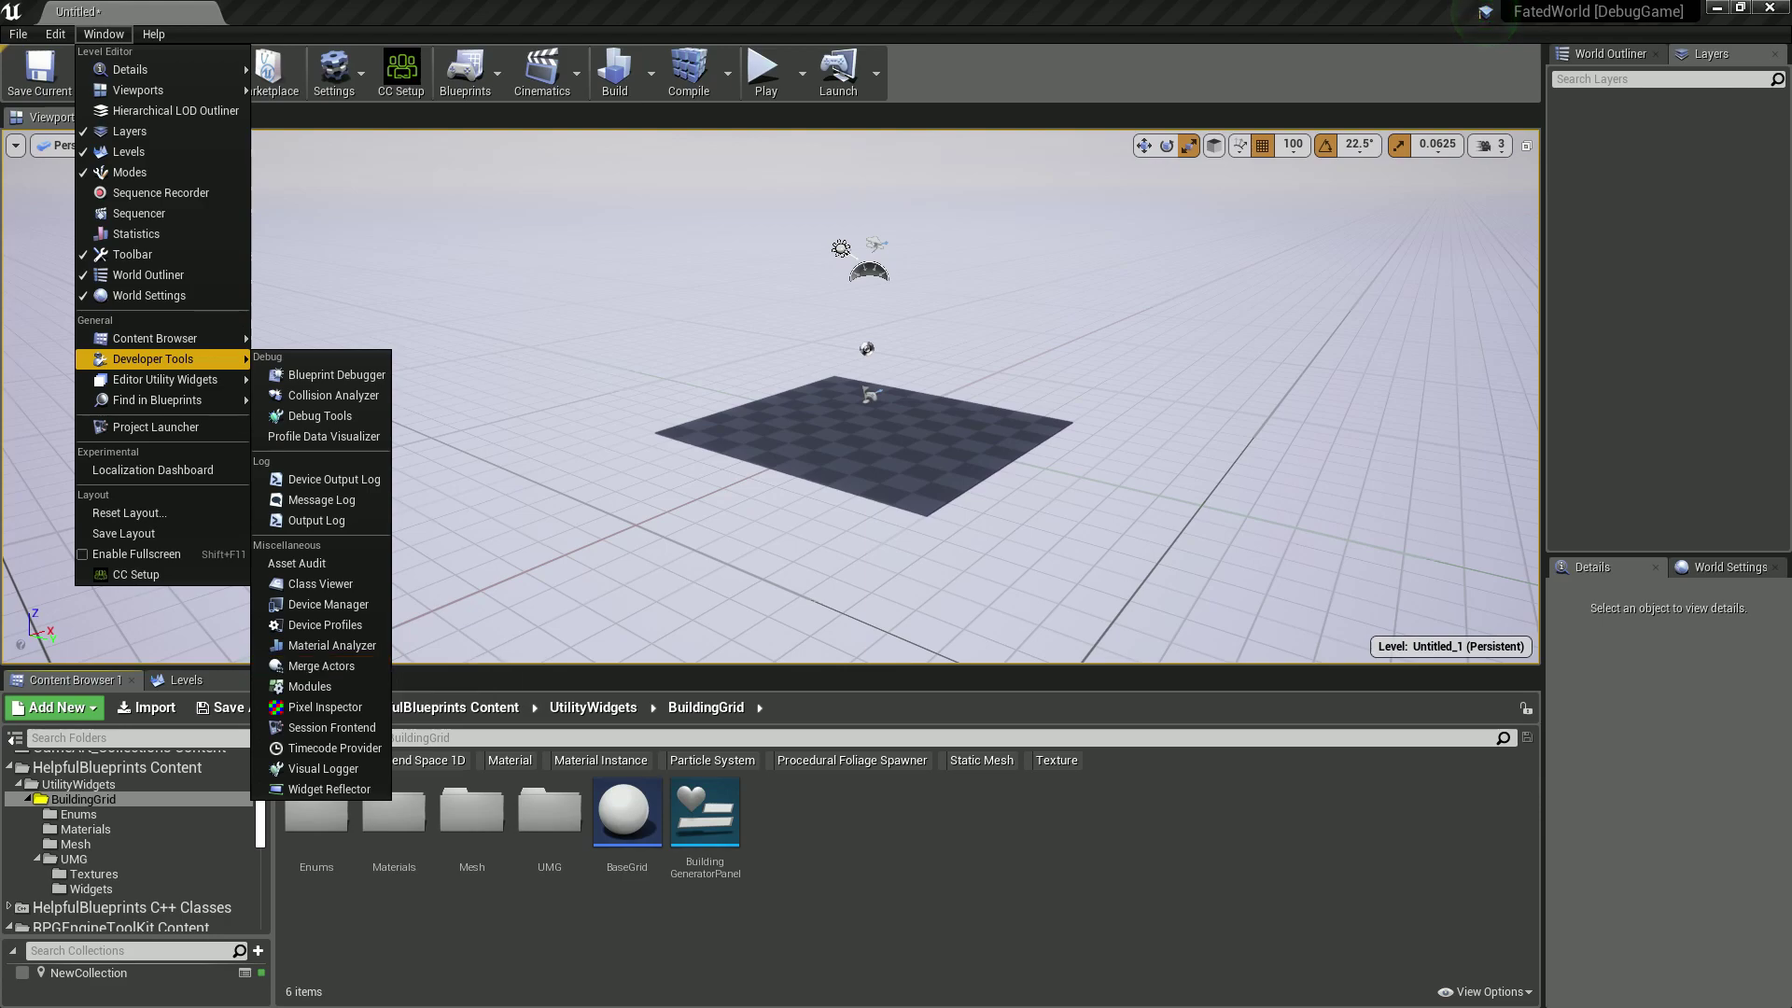
pyautogui.click(378, 665)
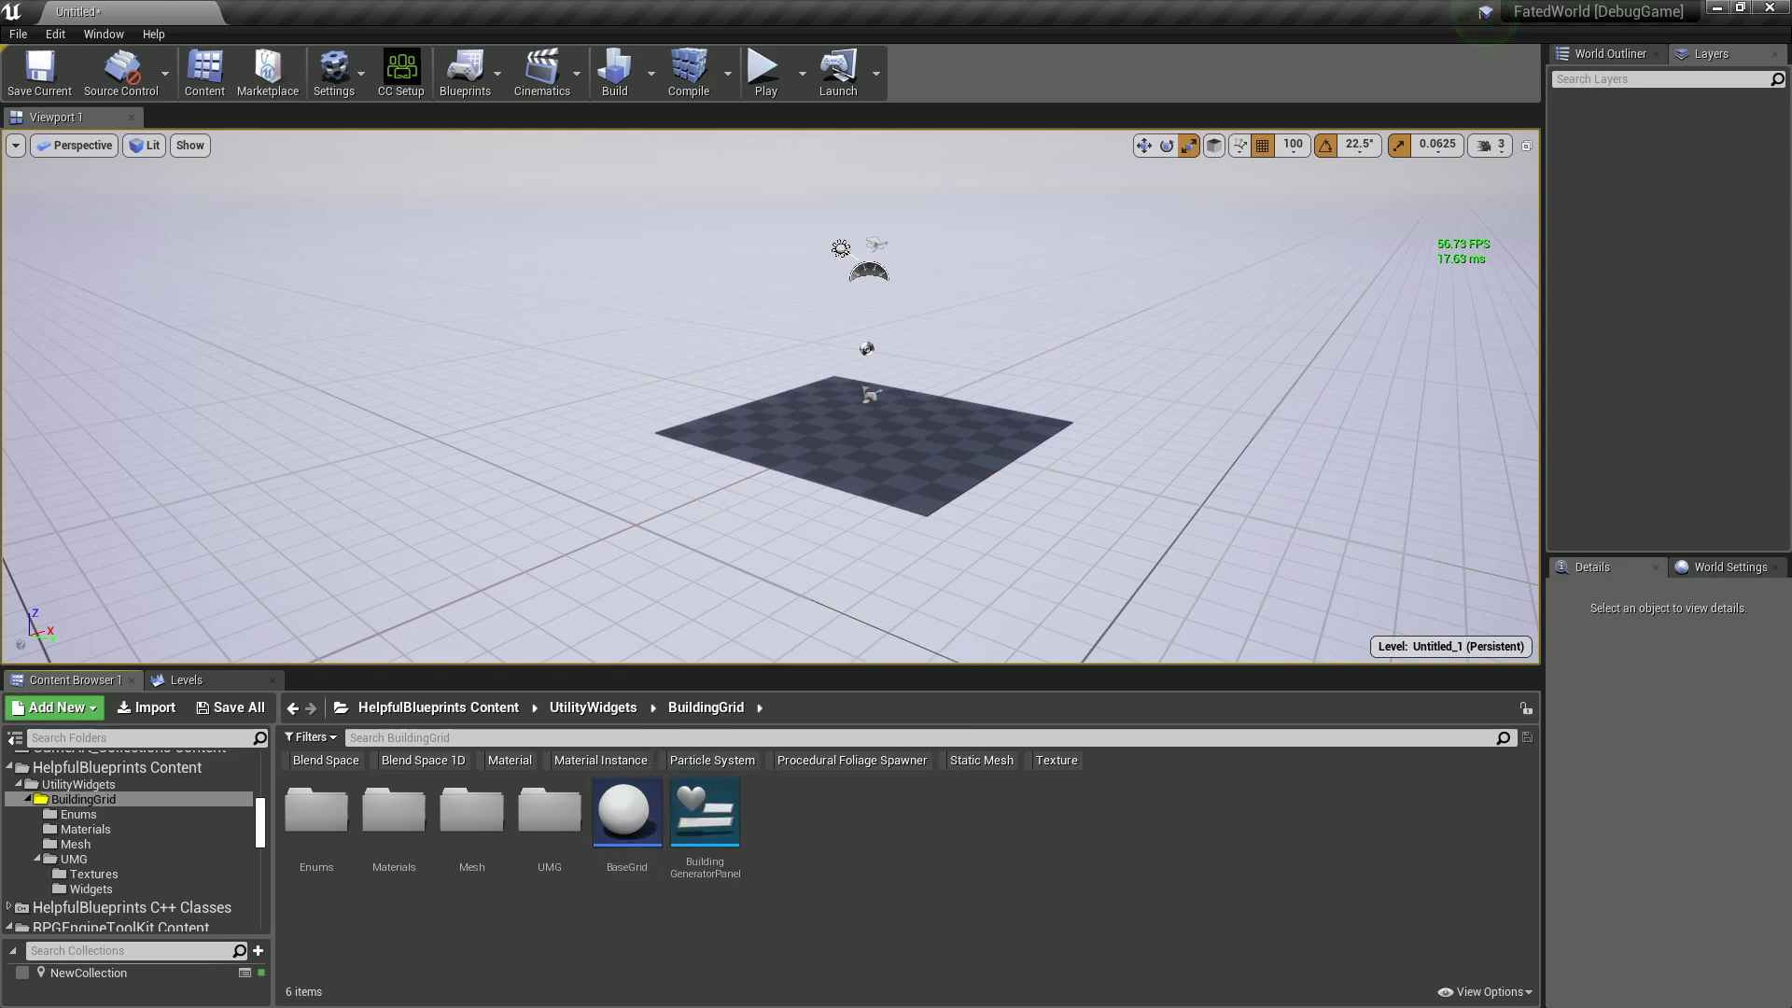
# Place a BaseGrid blueprint actor on the dark checkered floor at the level's origin.
pyautogui.moveTo(771, 396); pyautogui.dragTo(808, 448, button='right')
pyautogui.press('w')
pyautogui.press('s')
pyautogui.click(627, 848)
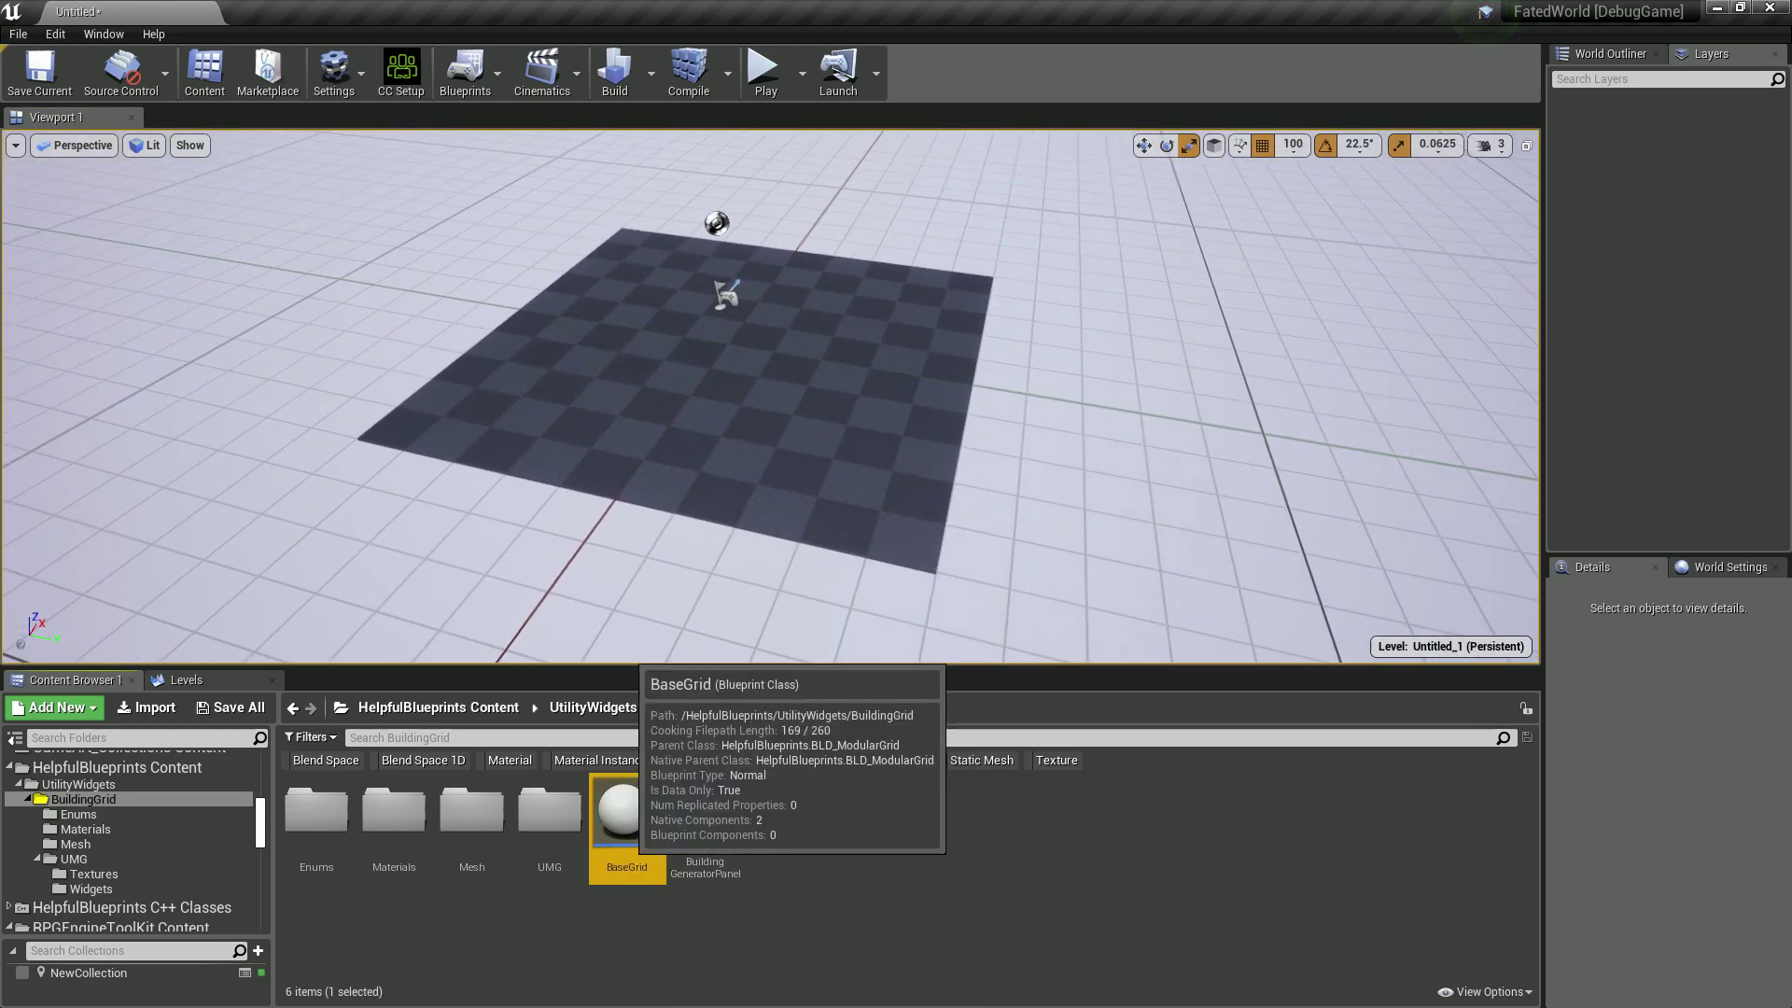
pyautogui.moveTo(626, 812); pyautogui.dragTo(728, 344)
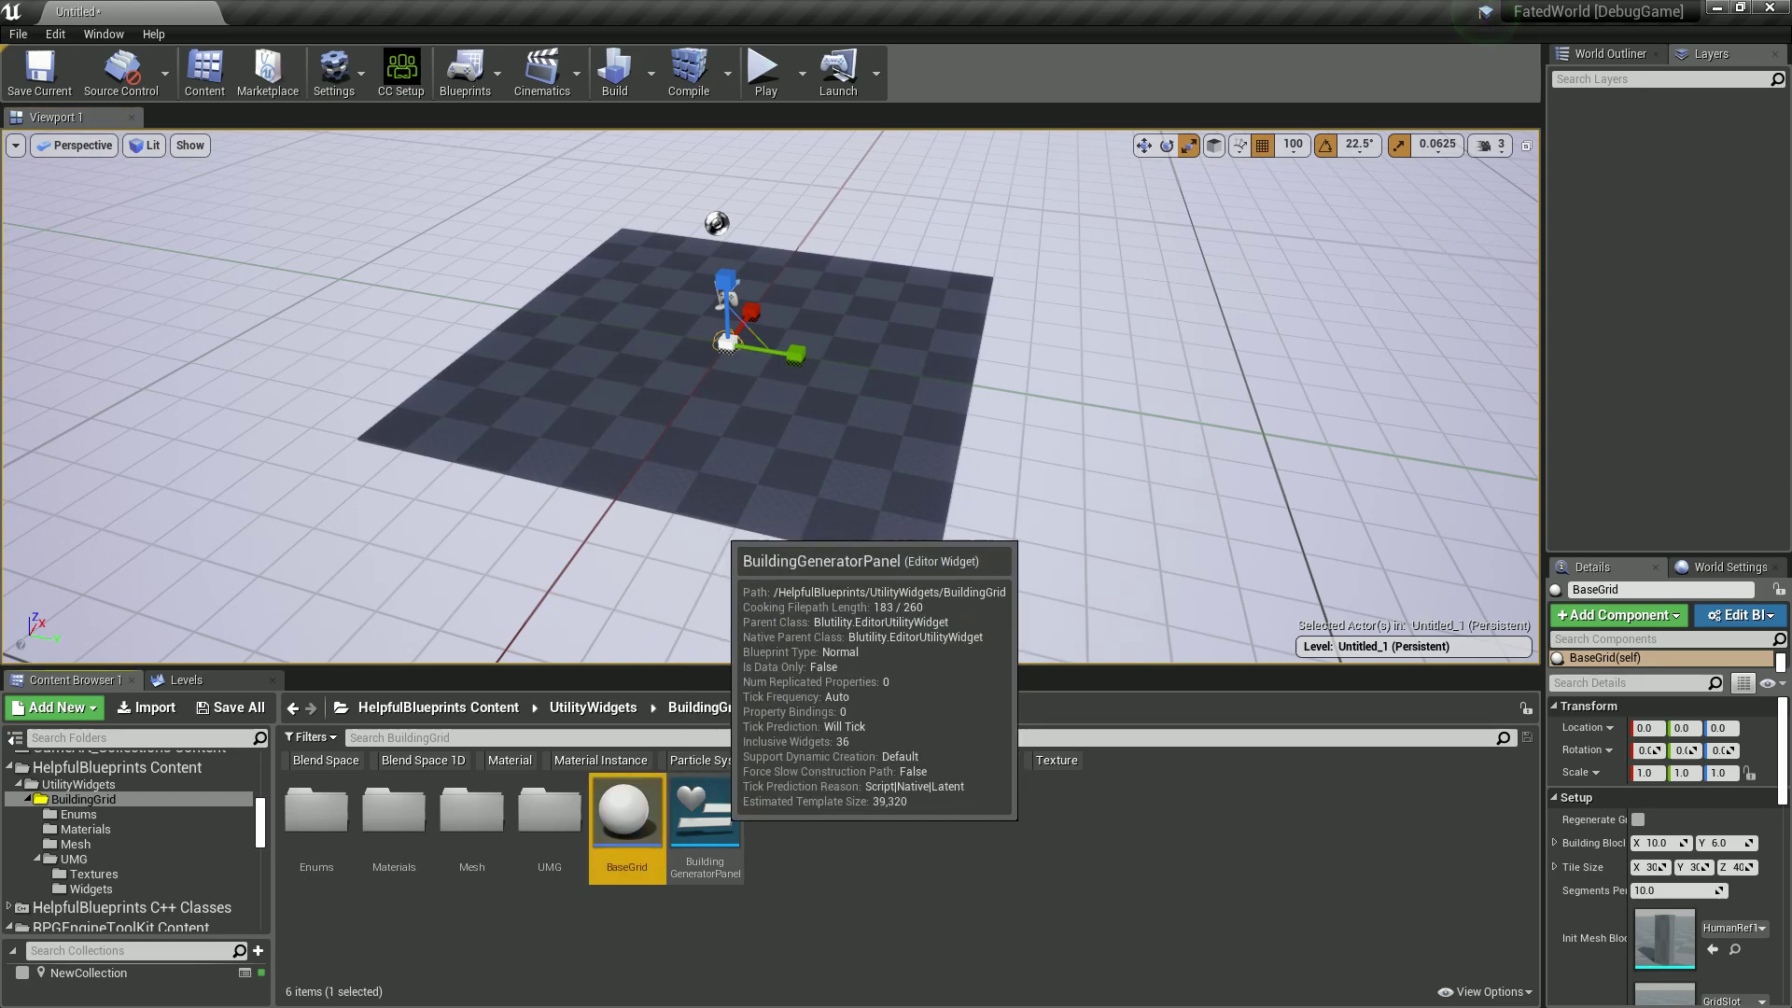
# Run the BuildingGeneratorPanel editor widget and capture the placed BaseGrid as the active grid.
pyautogui.rightClick(714, 810)
pyautogui.click(798, 371)
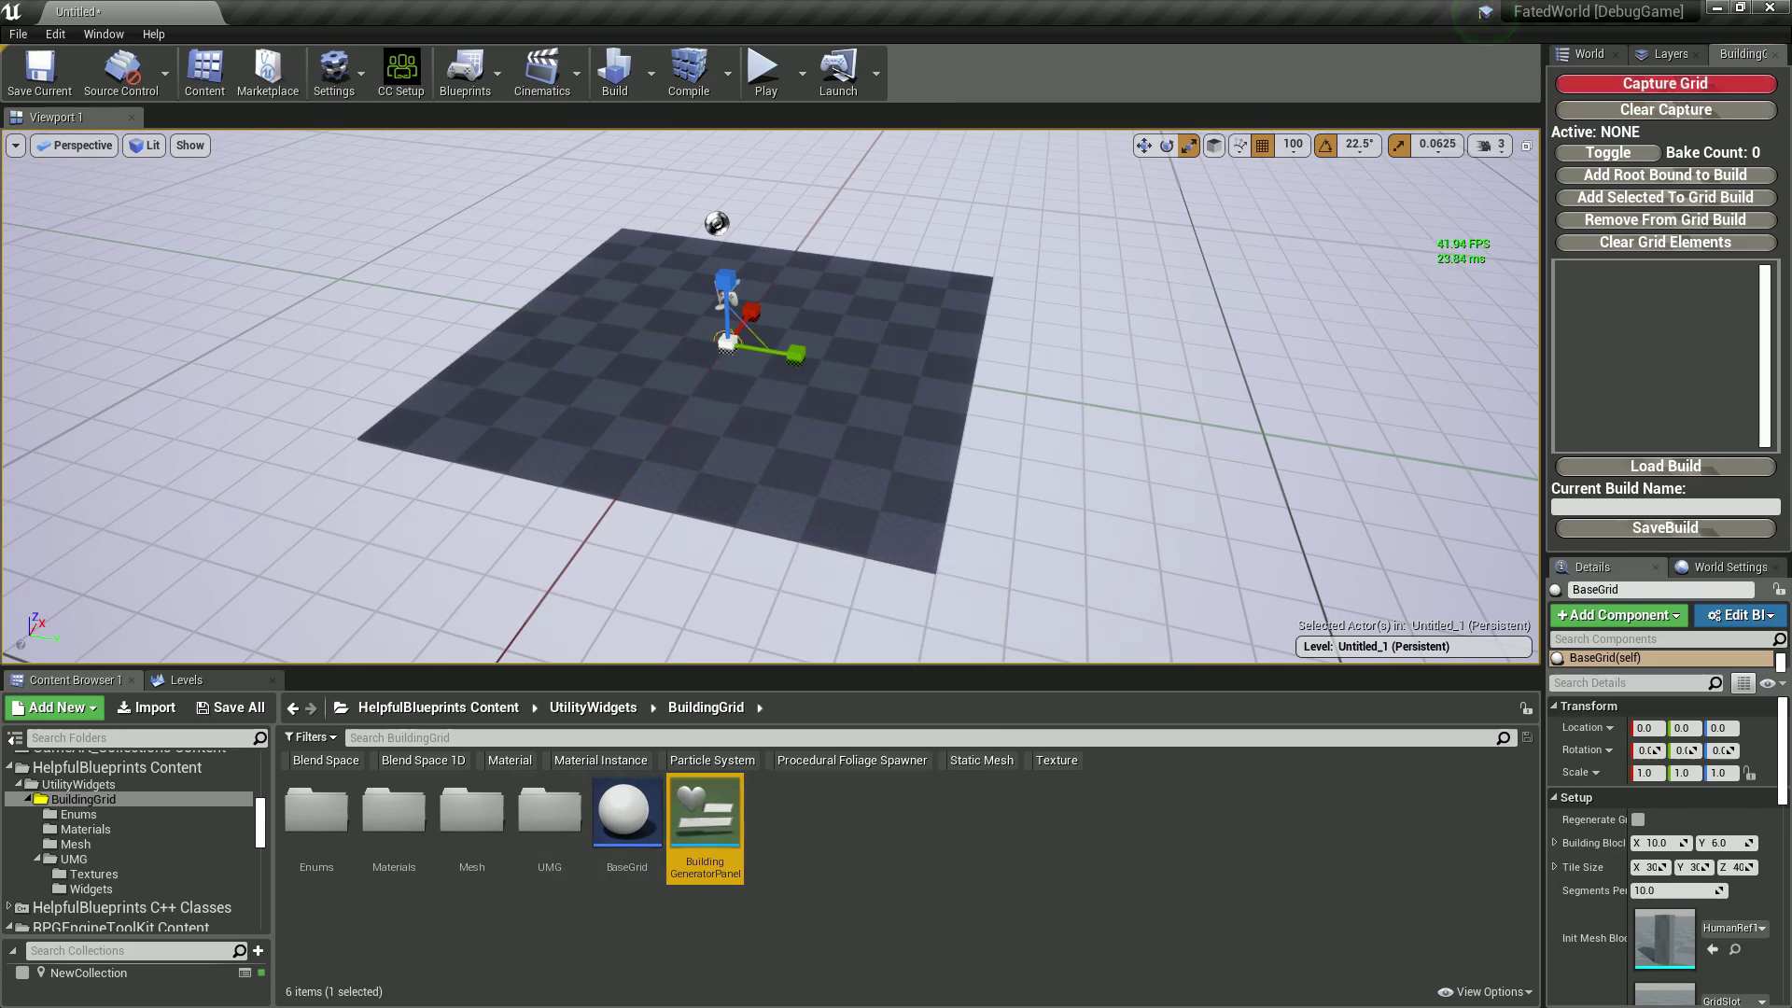
pyautogui.click(1665, 83)
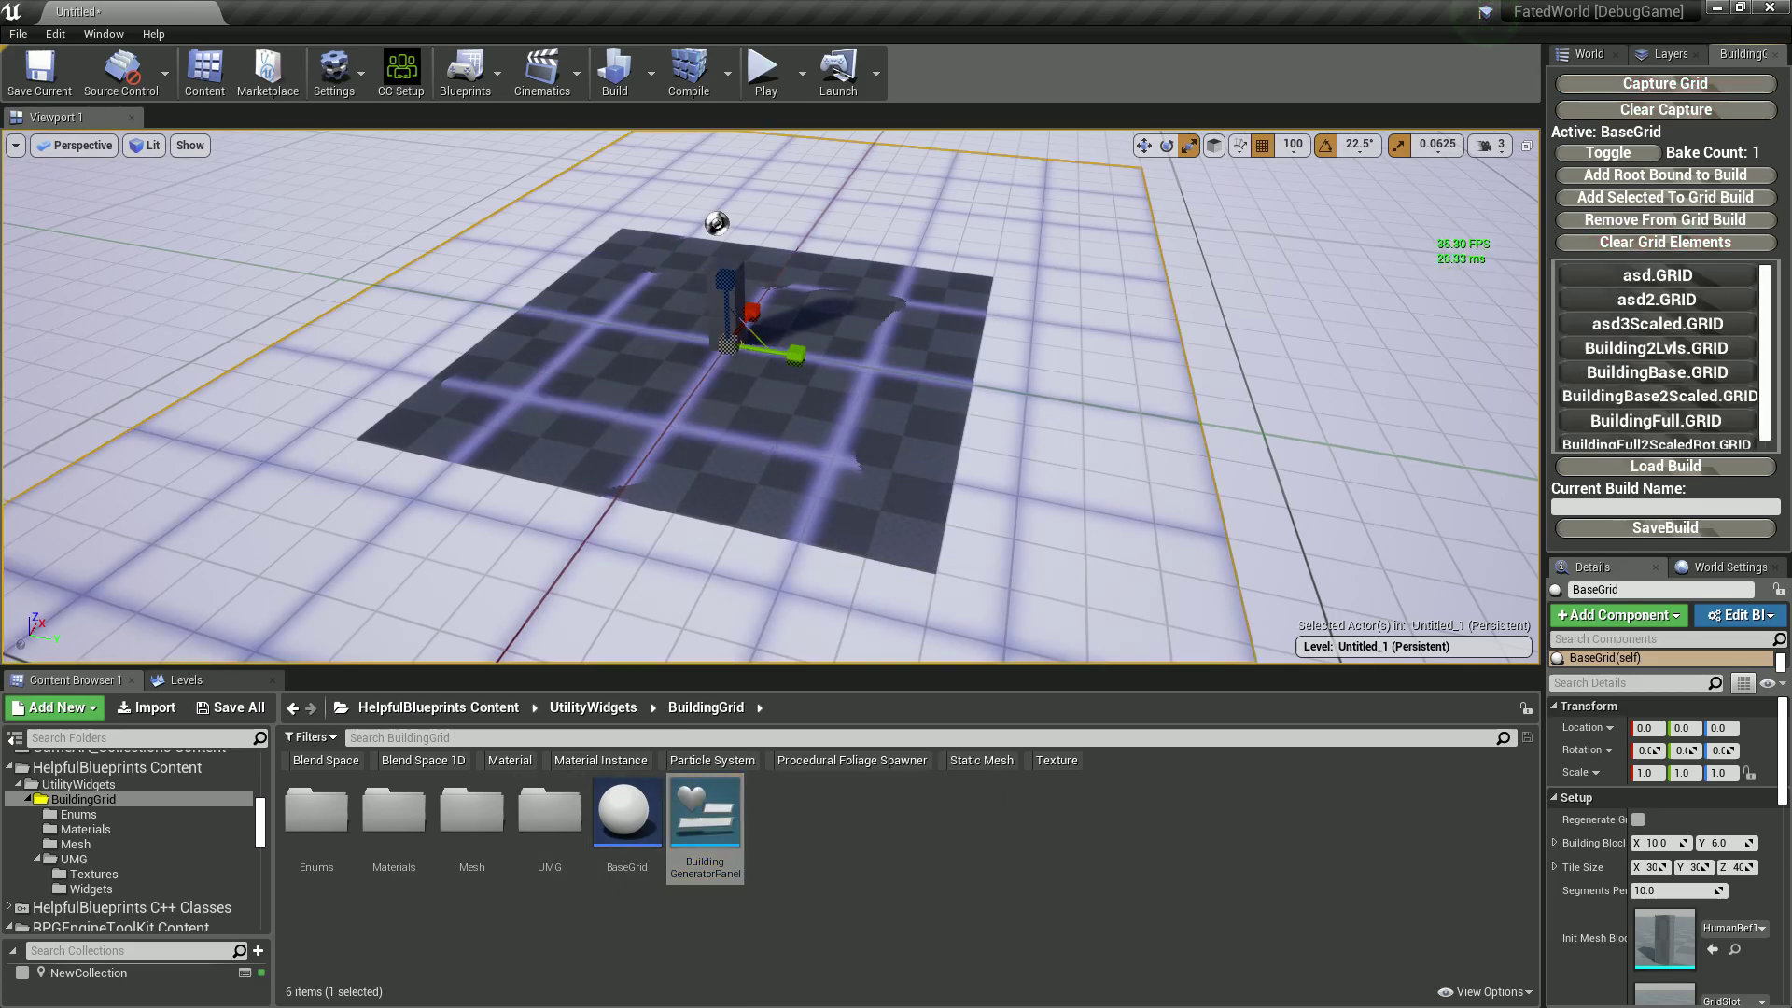
# Lower the Floor mesh to a Z location of -100 so it sits beneath the grid.
pyautogui.moveTo(771, 396); pyautogui.dragTo(710, 410, button='right')
pyautogui.press('s')
pyautogui.click(710, 383)
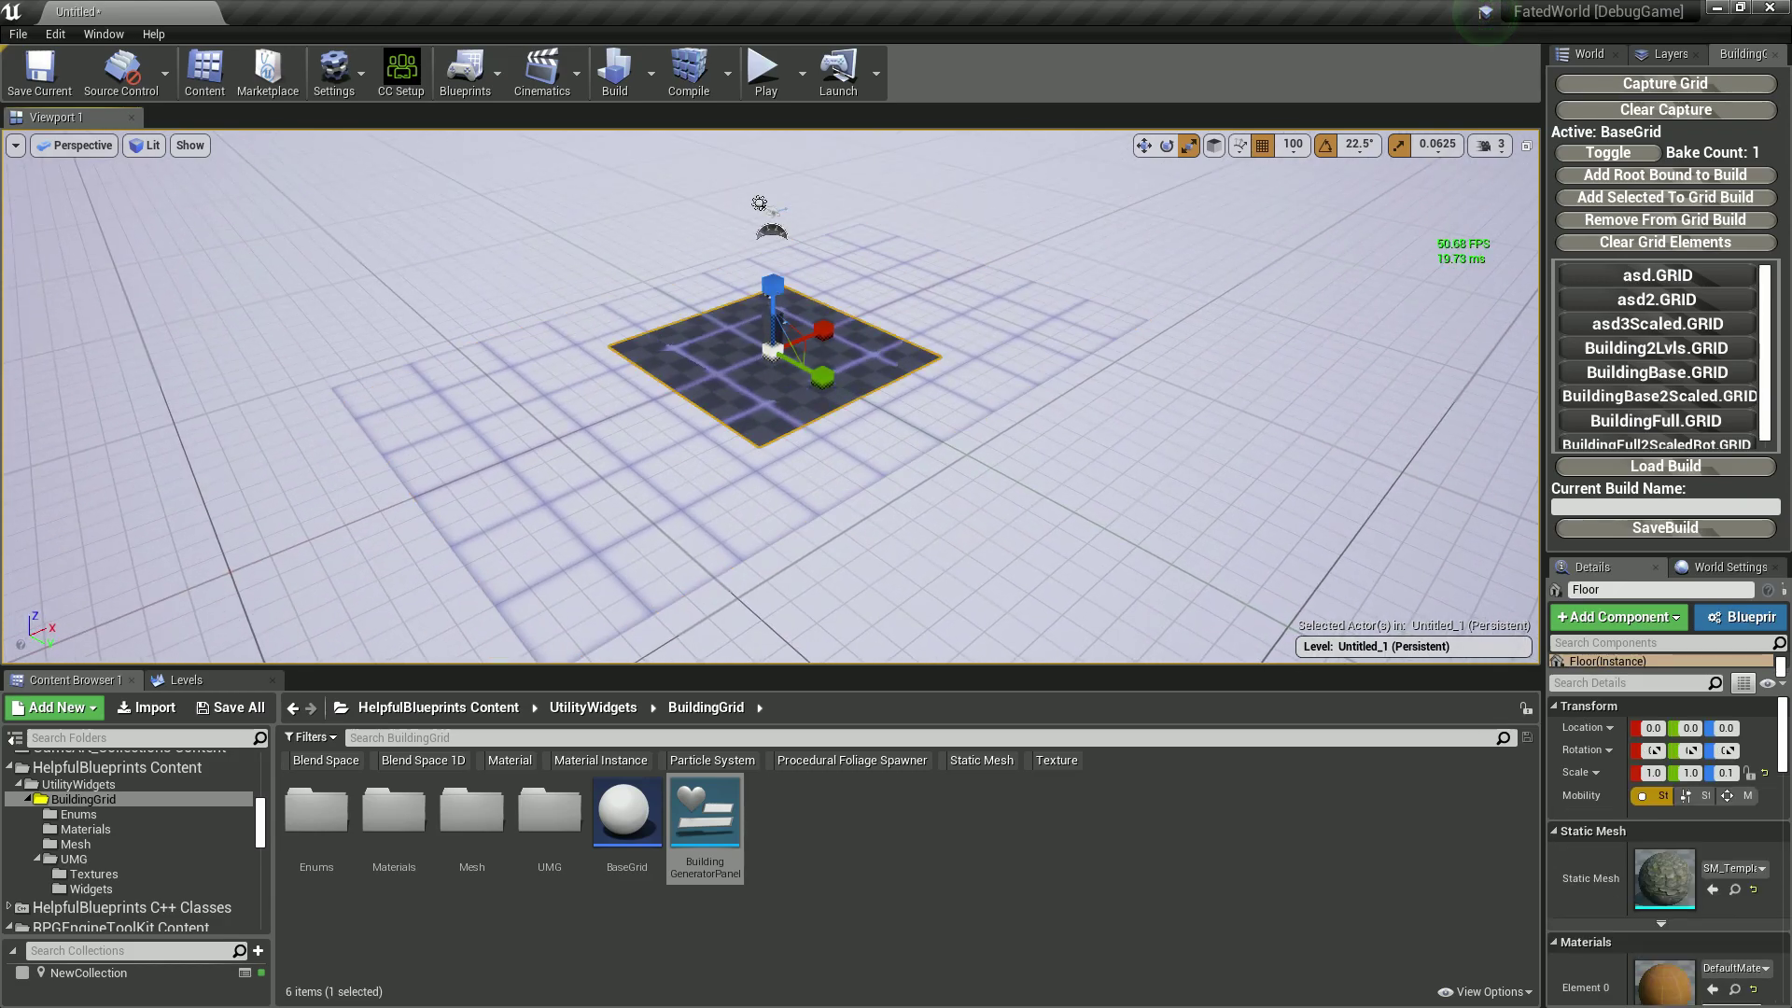
pyautogui.press('w')
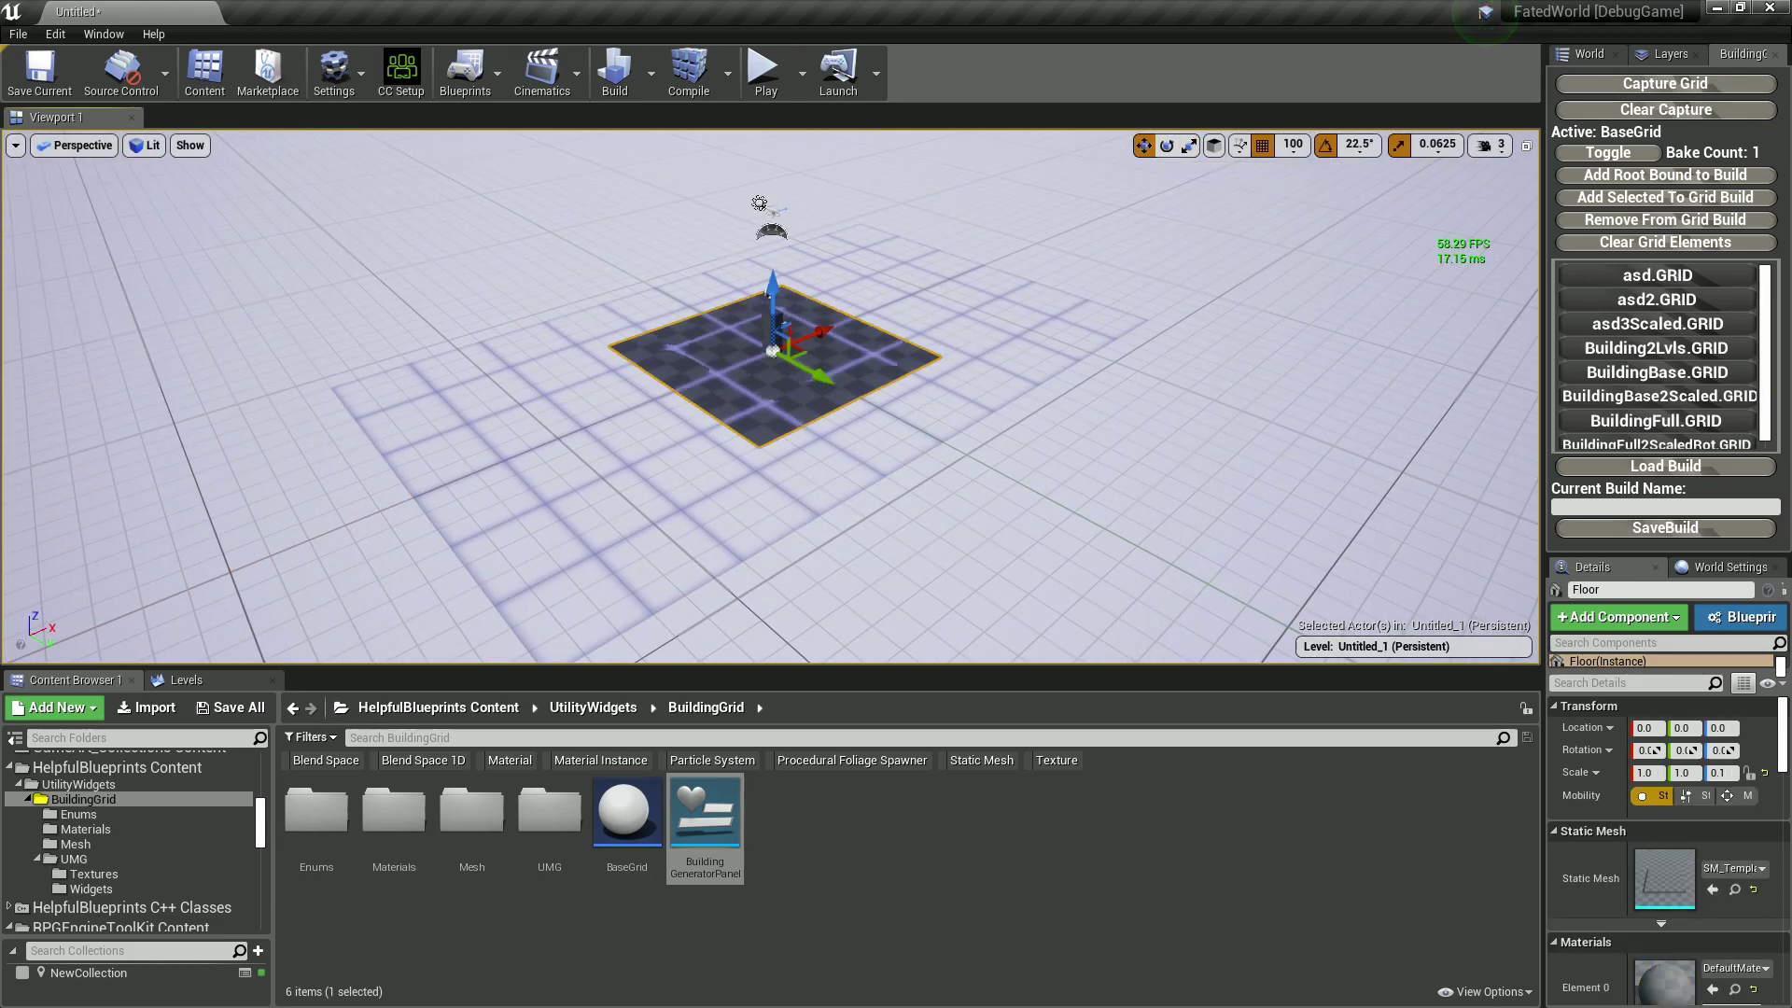
pyautogui.moveTo(772, 282); pyautogui.dragTo(769, 292)
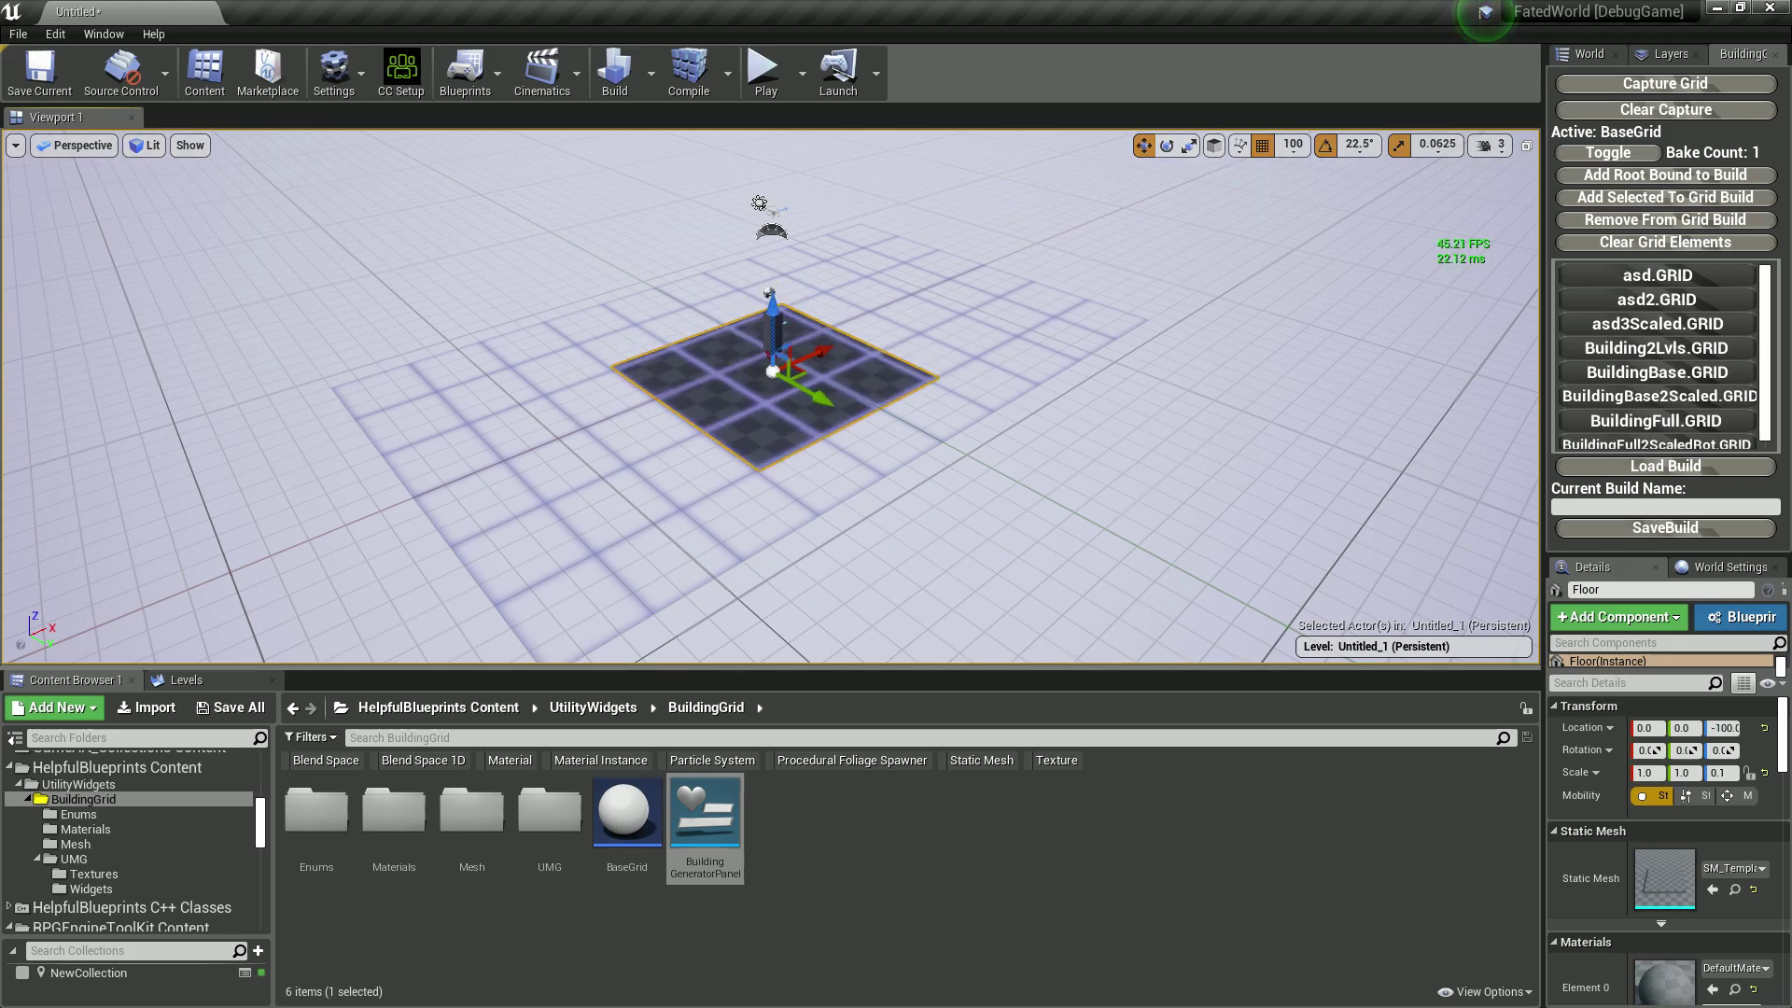
# Select the human reference block at the grid's centre and widen the side panels to show its full properties.
pyautogui.click(769, 292)
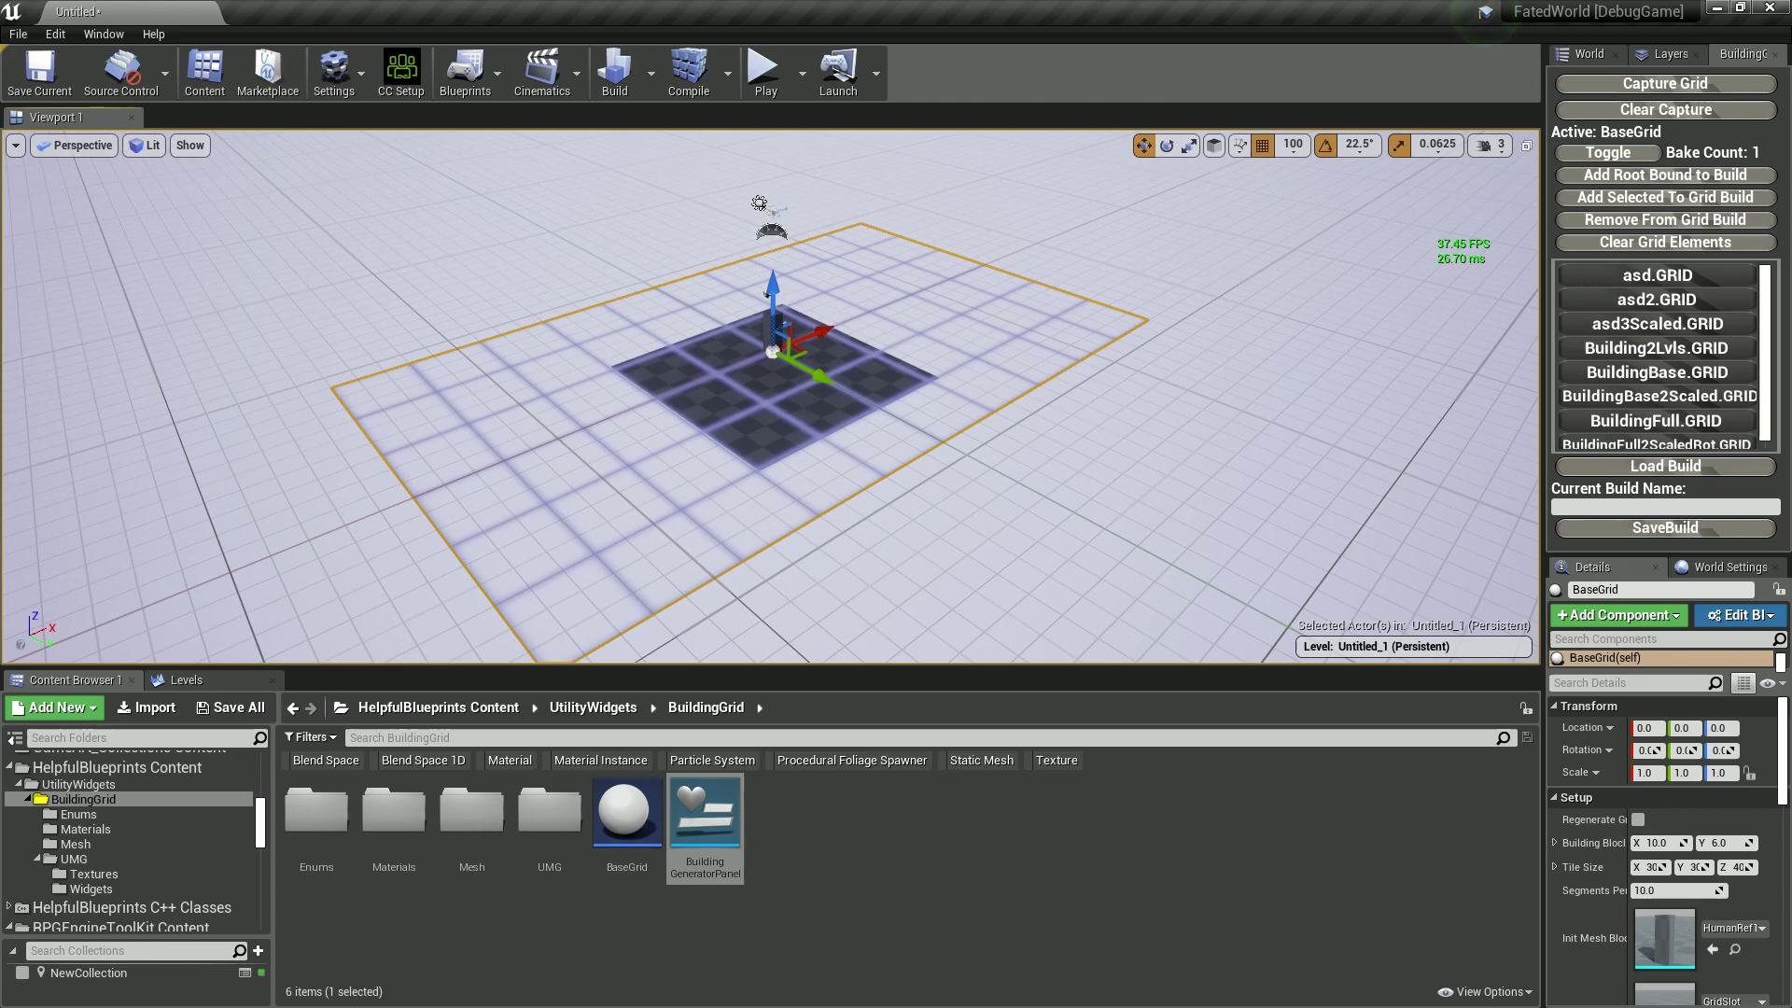
pyautogui.moveTo(769, 292); pyautogui.dragTo(757, 273, button='right')
pyautogui.press('w')
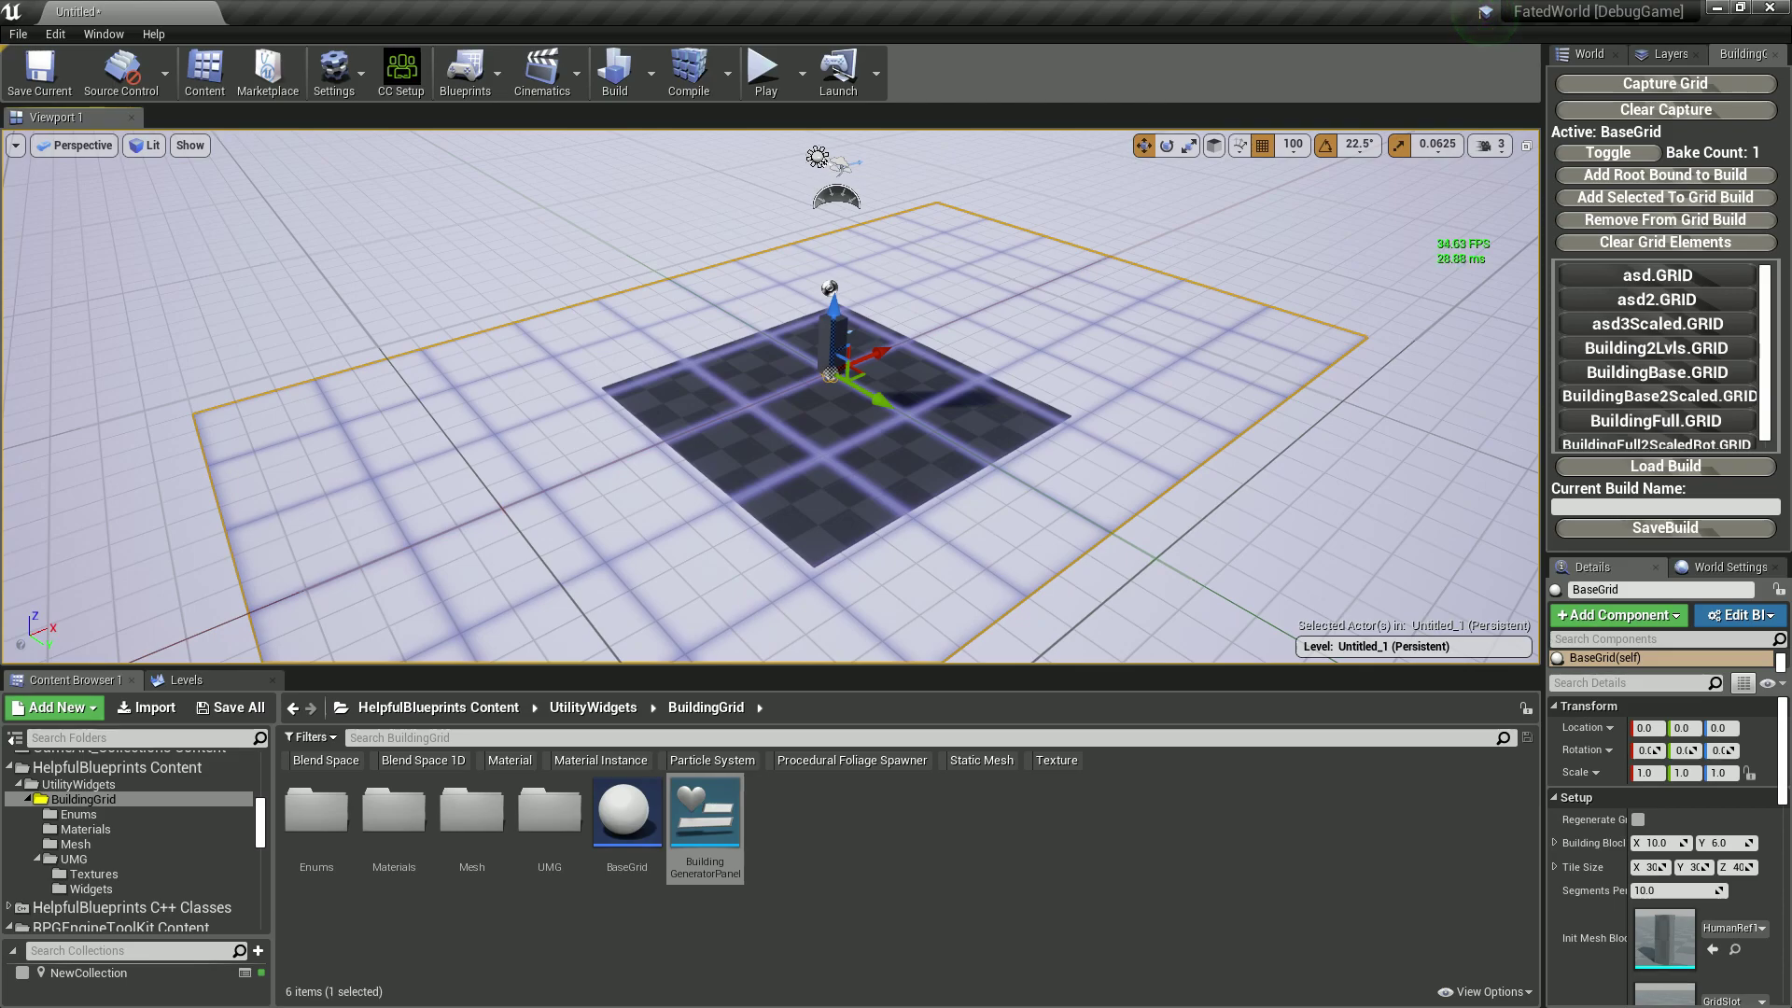
pyautogui.click(832, 359)
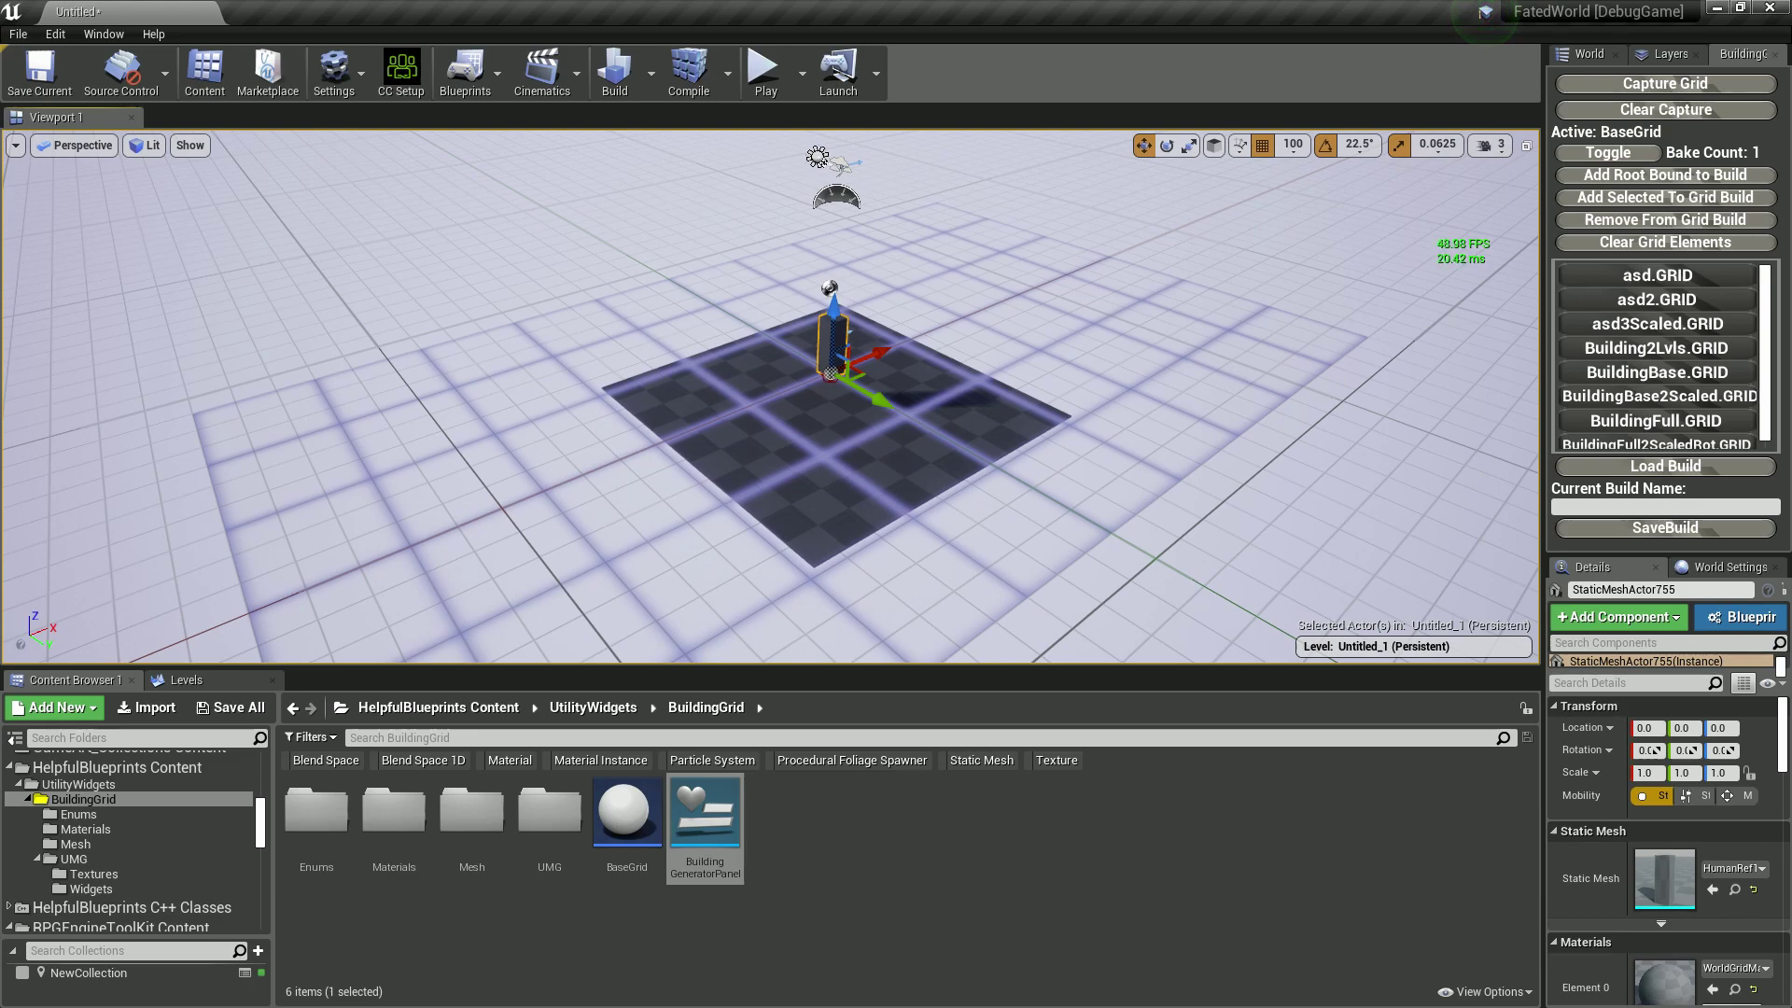
pyautogui.moveTo(1543, 392); pyautogui.dragTo(1428, 392)
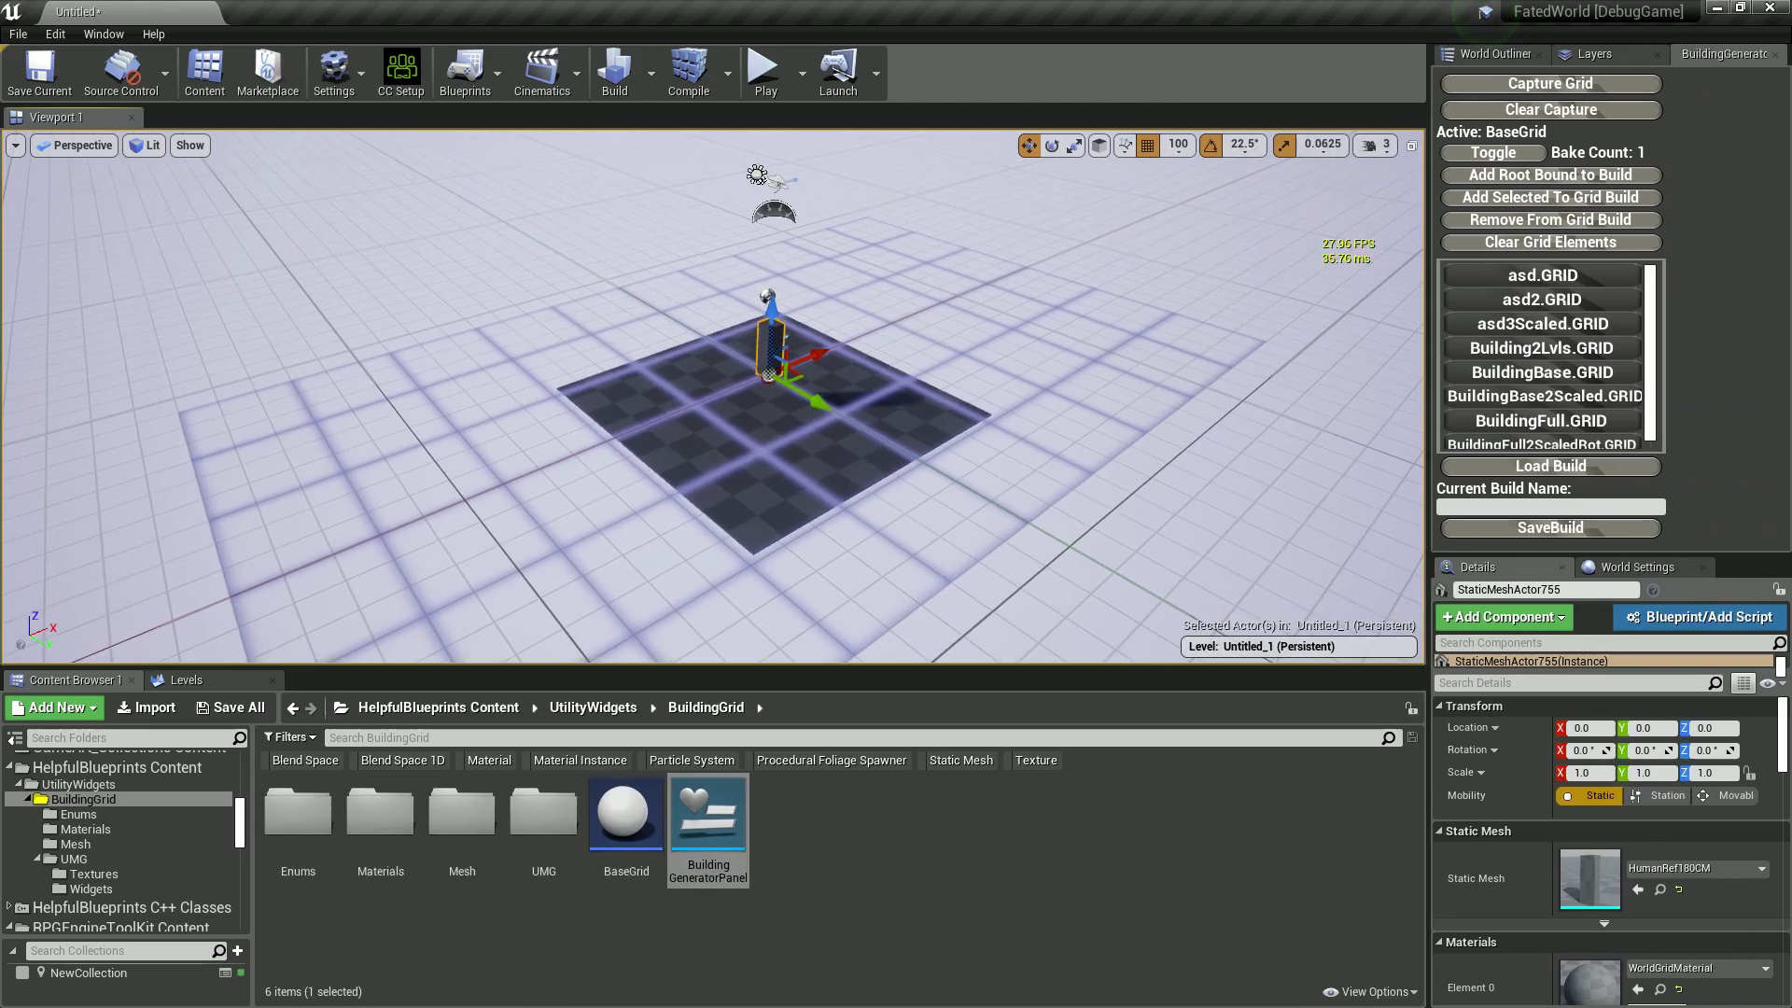
# Examine the reference block's properties and the BaseGrid's Setup properties, including block size, tile size and meshes.
pyautogui.scroll(-6, 1586, 782)
pyautogui.scroll(5, 1606, 821)
pyautogui.click(597, 504)
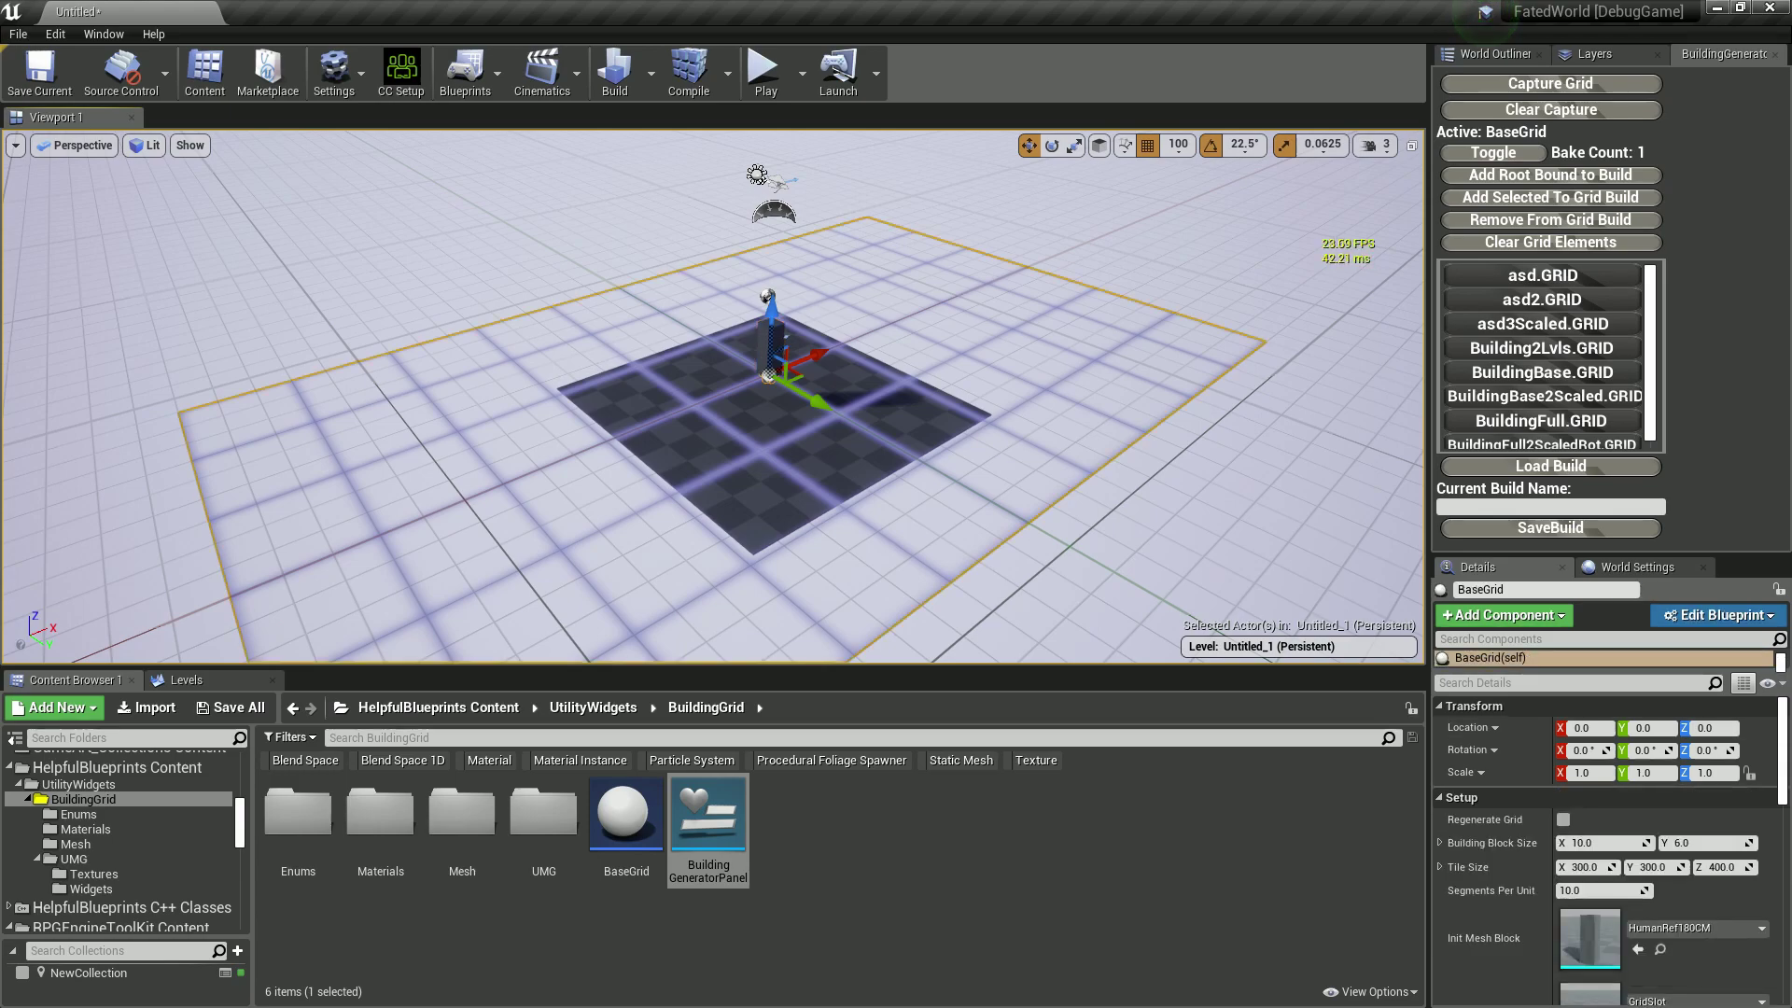
pyautogui.scroll(-2, 1605, 849)
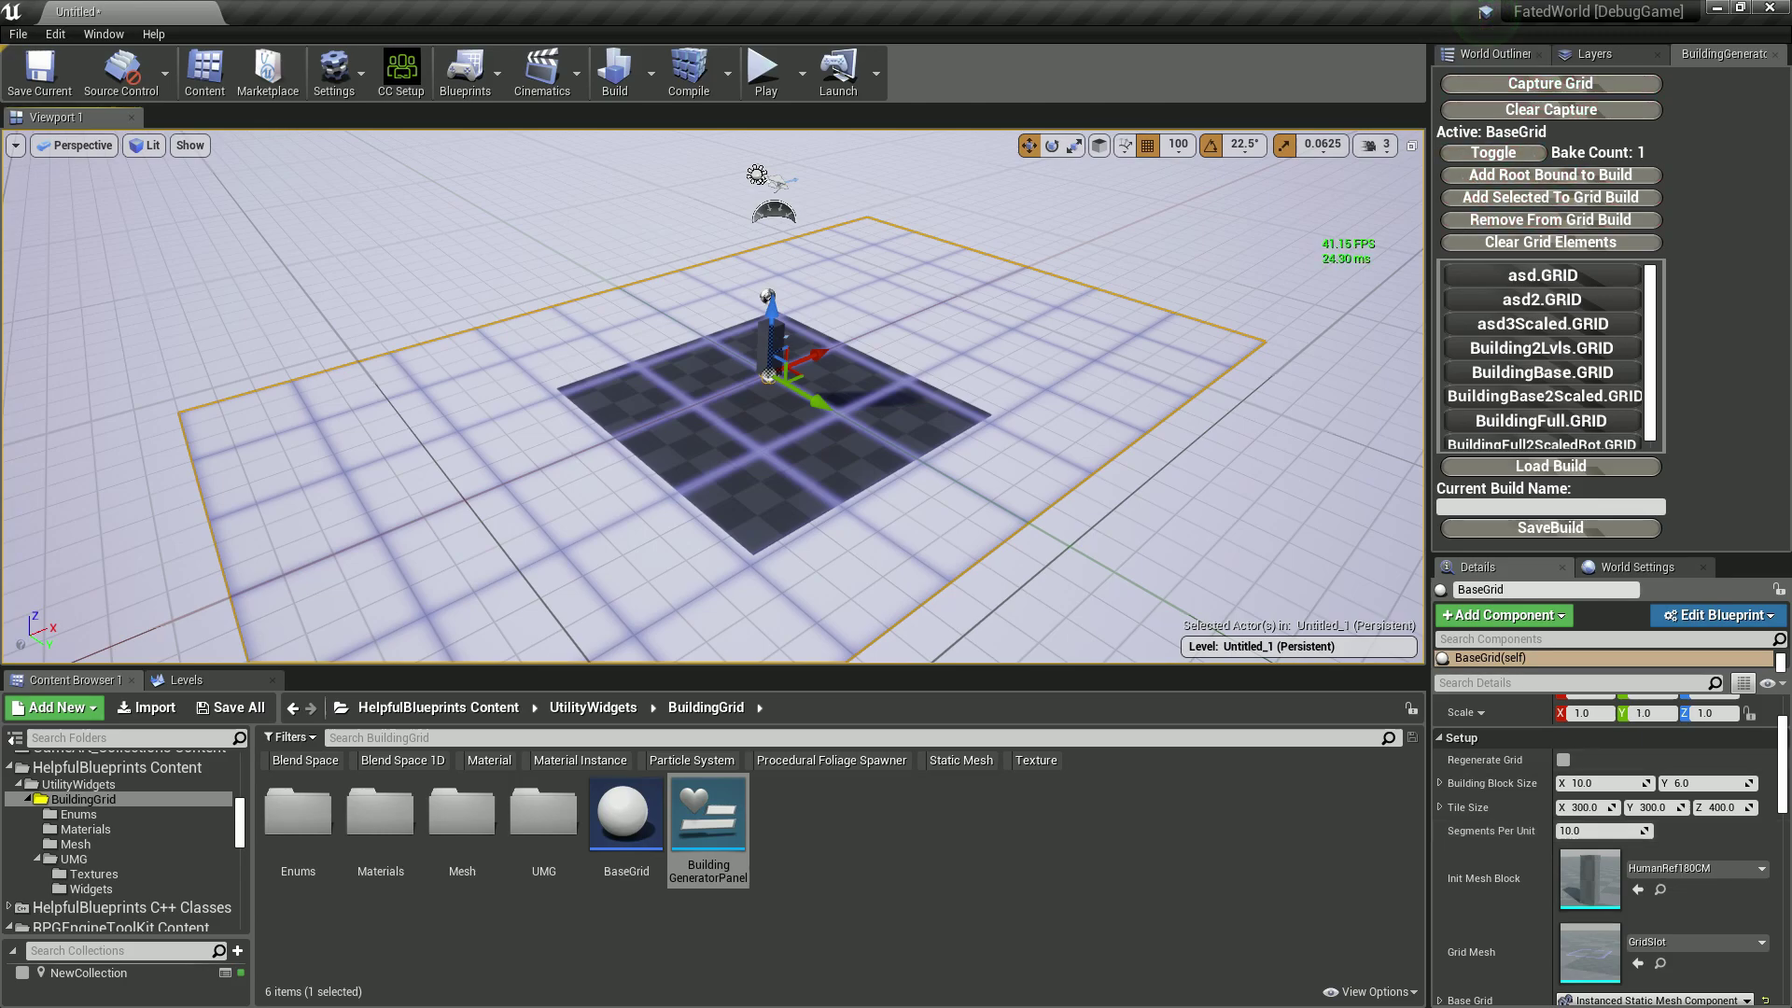
# Inspect the RootBuilder_BaseGrid_14 actor and its attached child mesh in the World Outliner, including the root's available actions.
pyautogui.click(1494, 53)
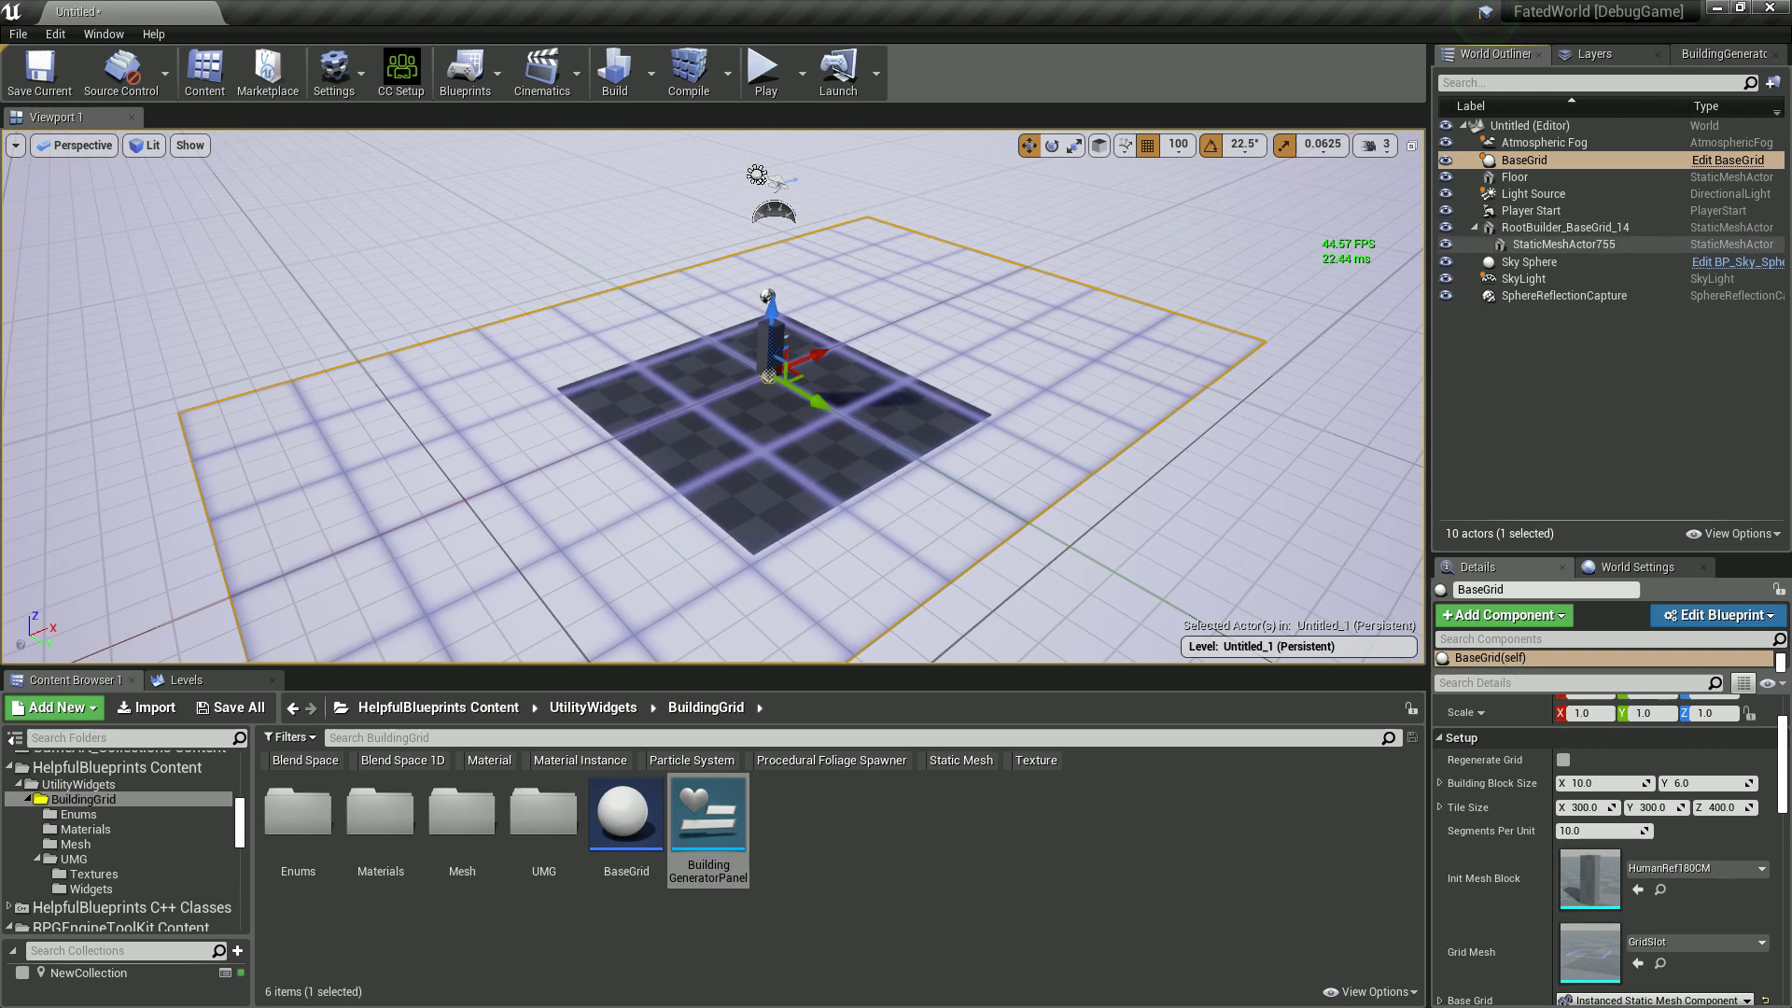
pyautogui.click(1587, 227)
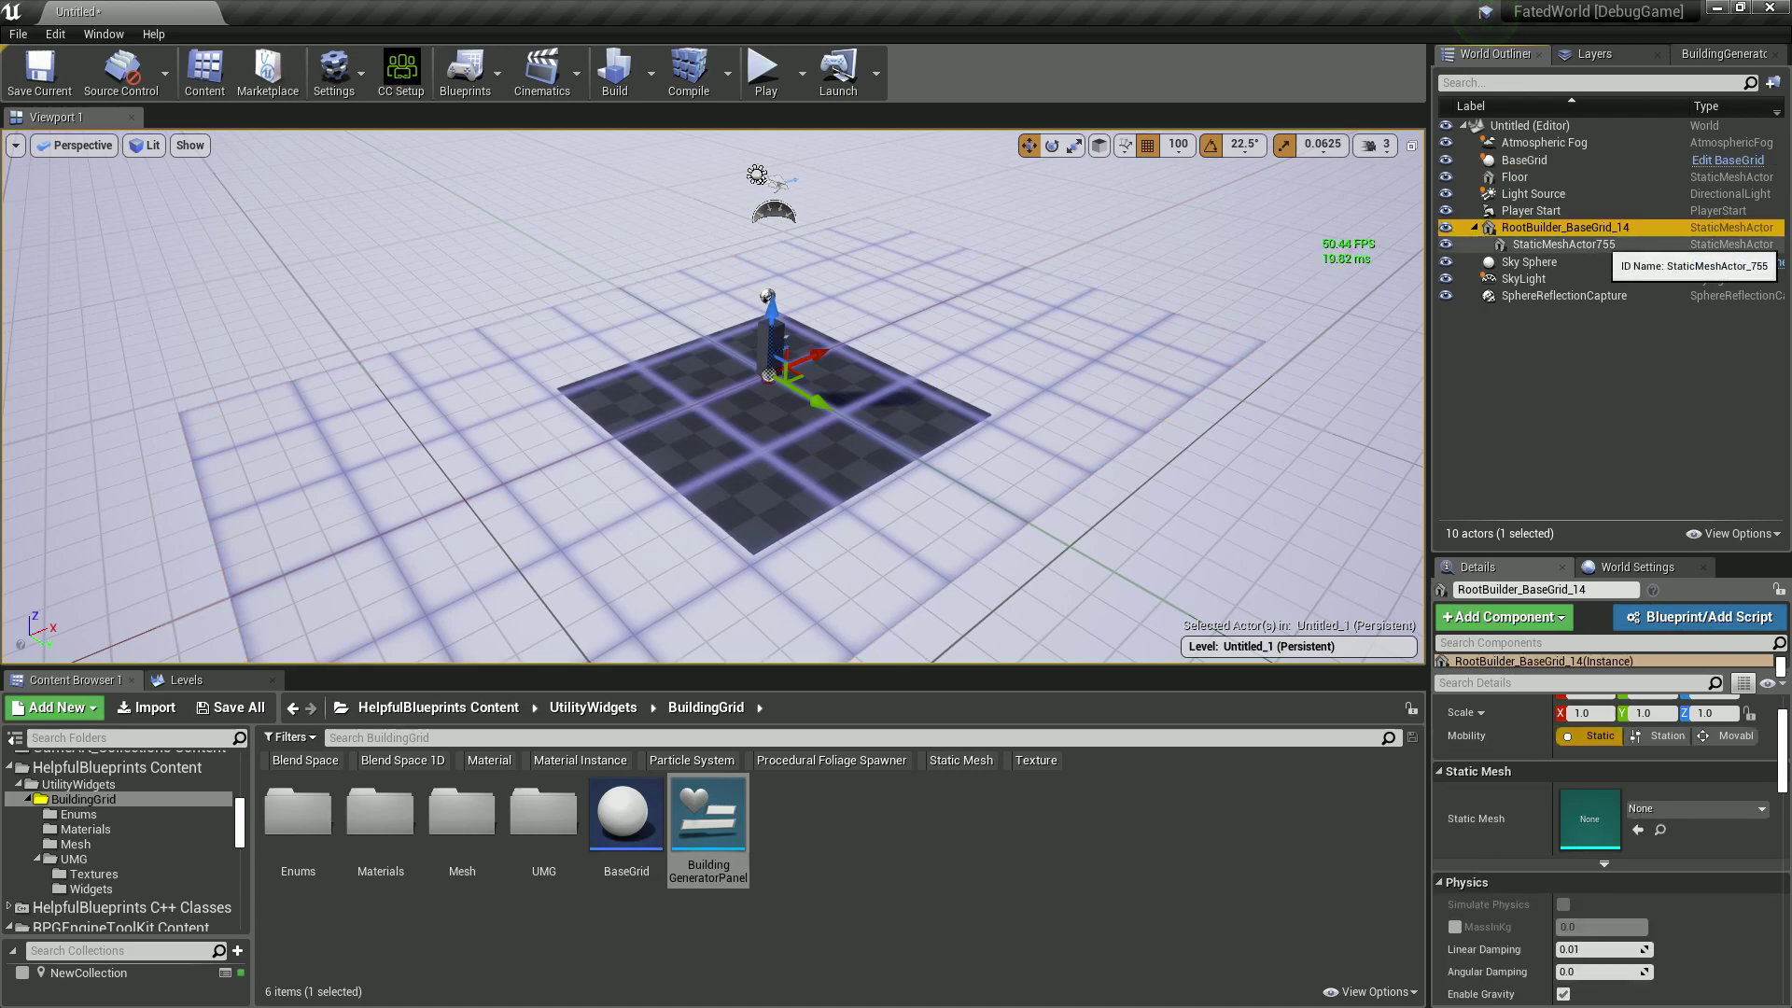
pyautogui.click(1598, 245)
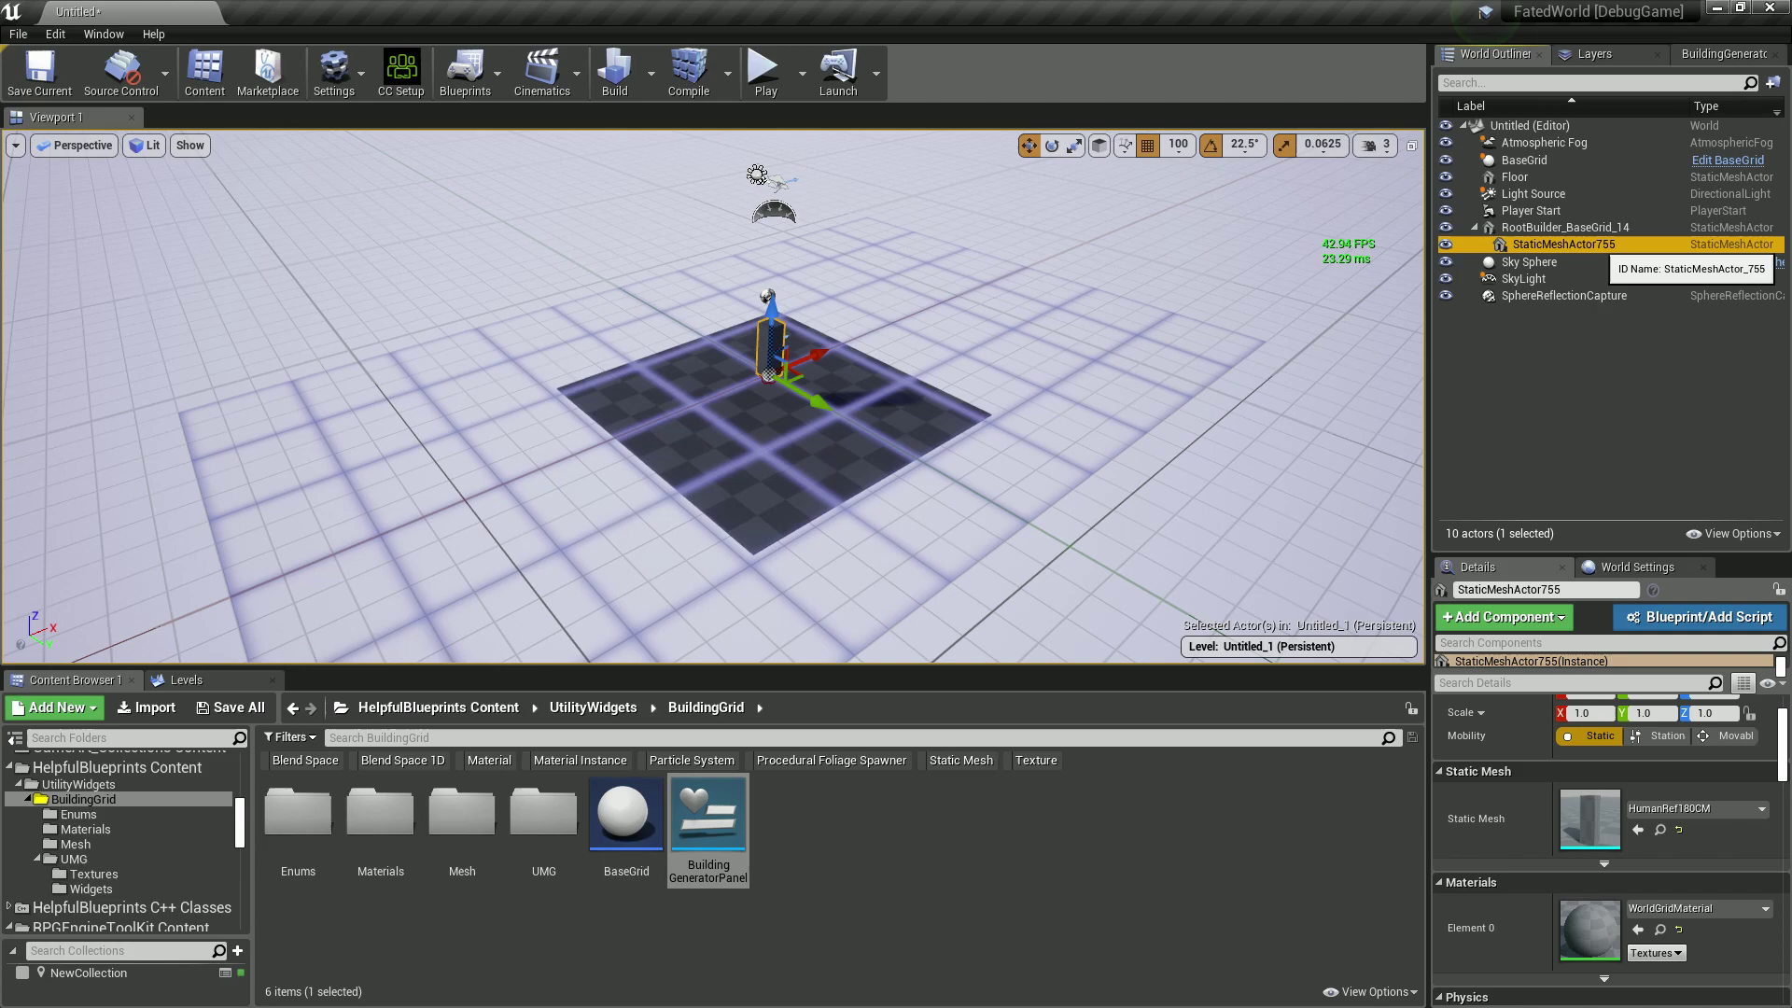
pyautogui.click(1565, 228)
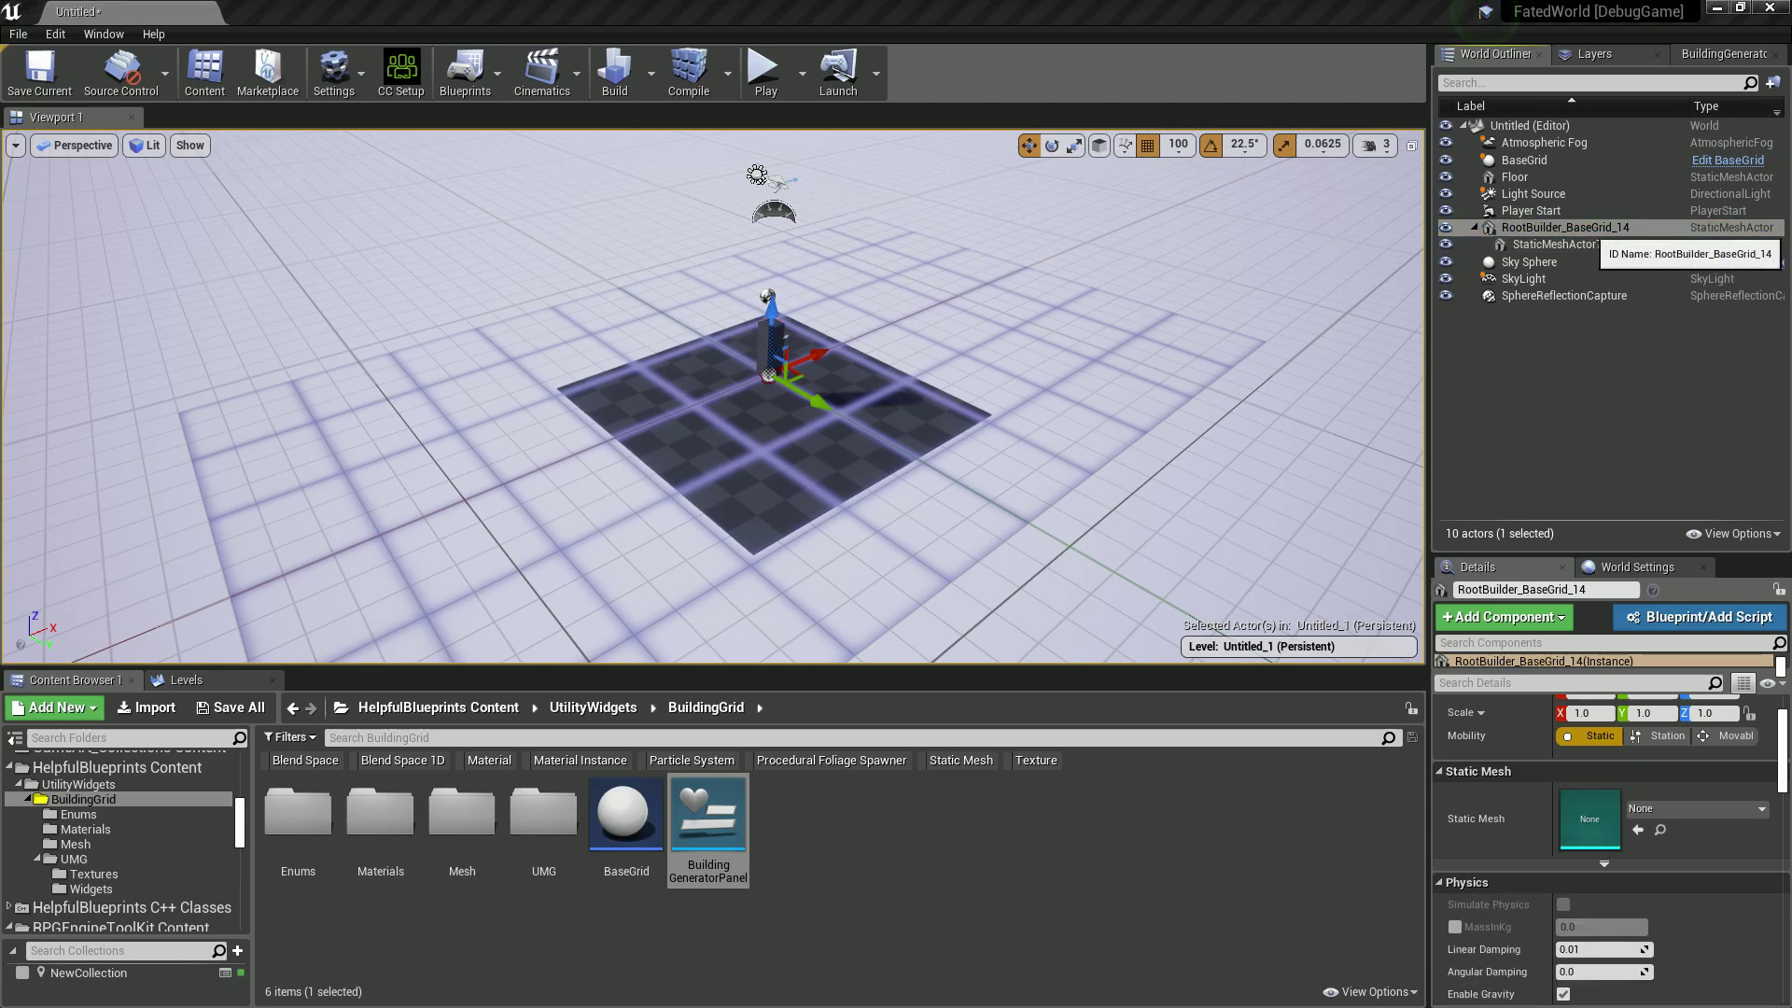
pyautogui.rightClick(1565, 227)
pyautogui.moveTo(1549, 492)
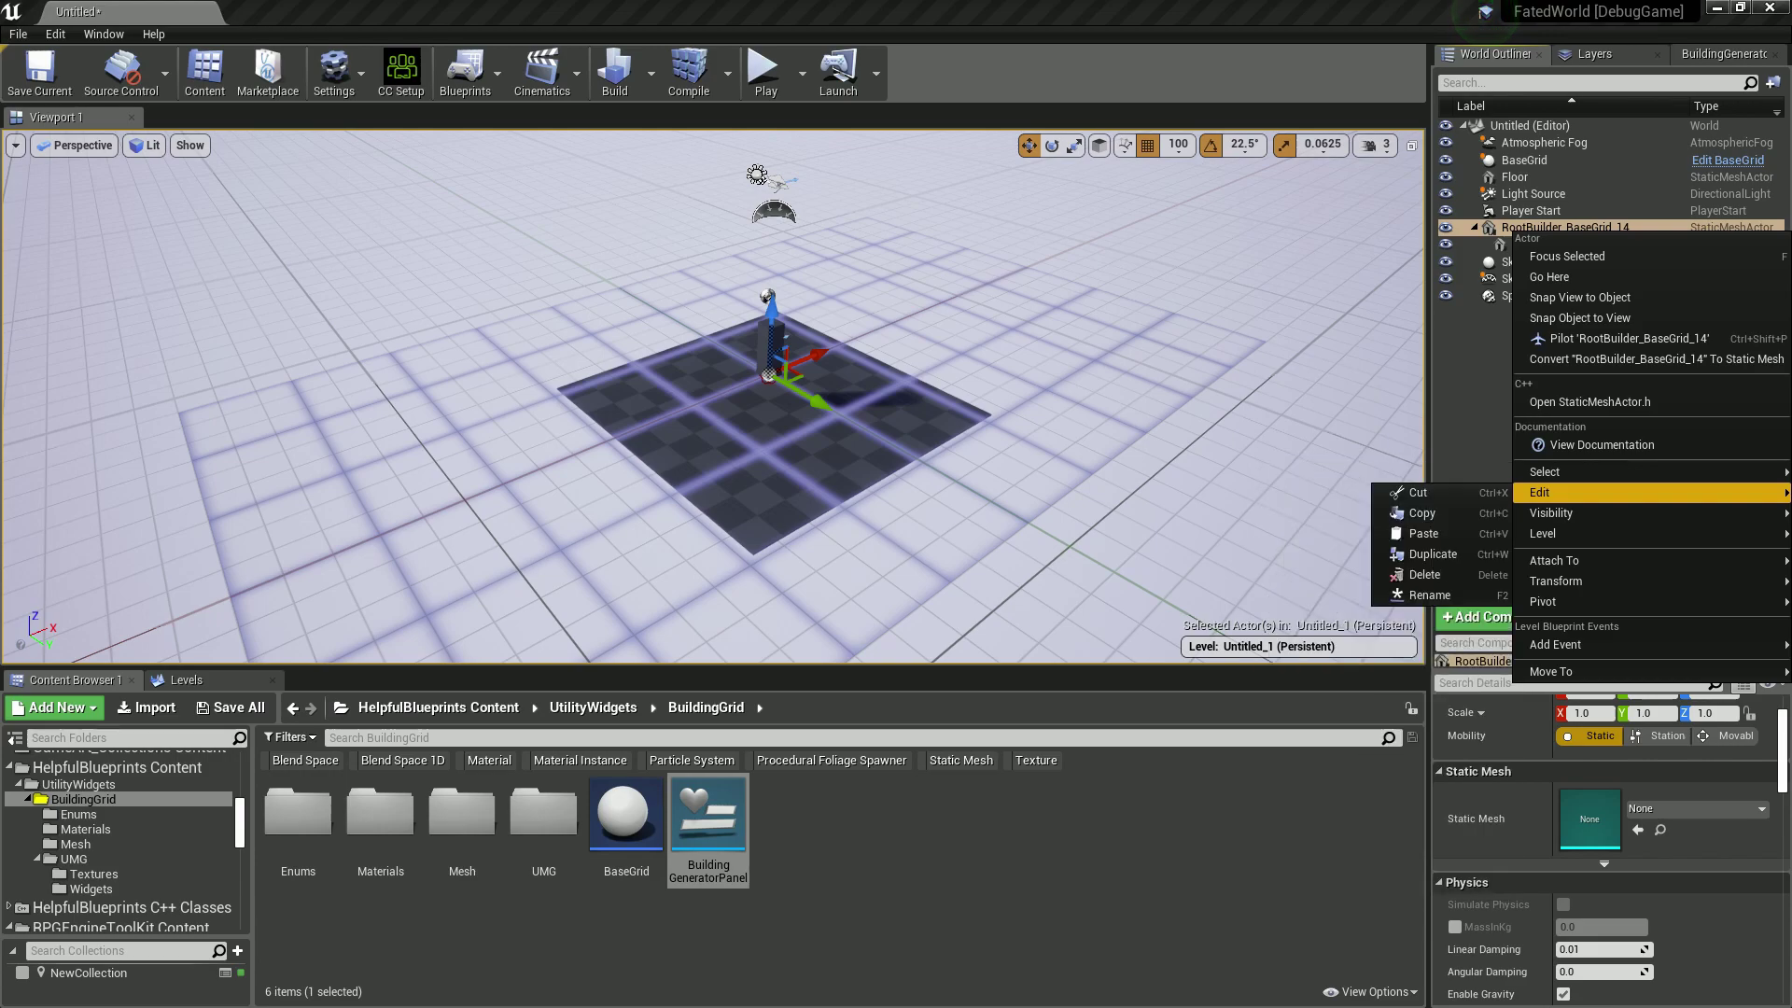
pyautogui.press('Escape')
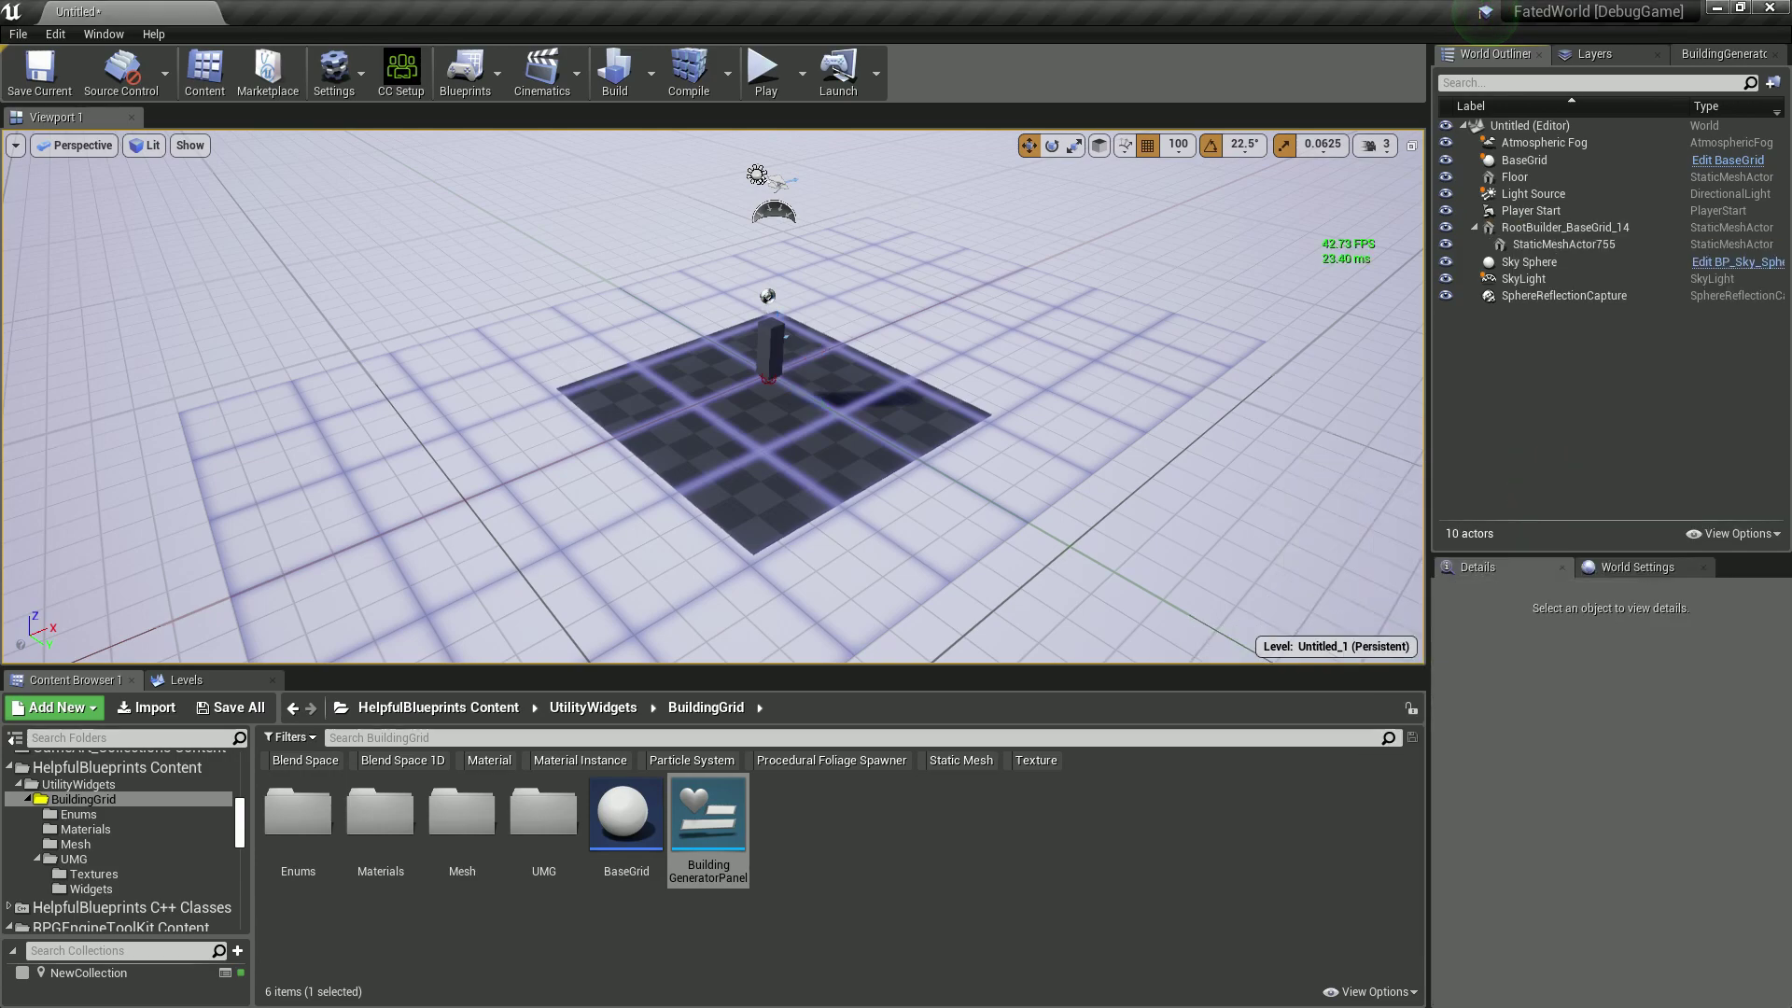
pyautogui.click(104, 34)
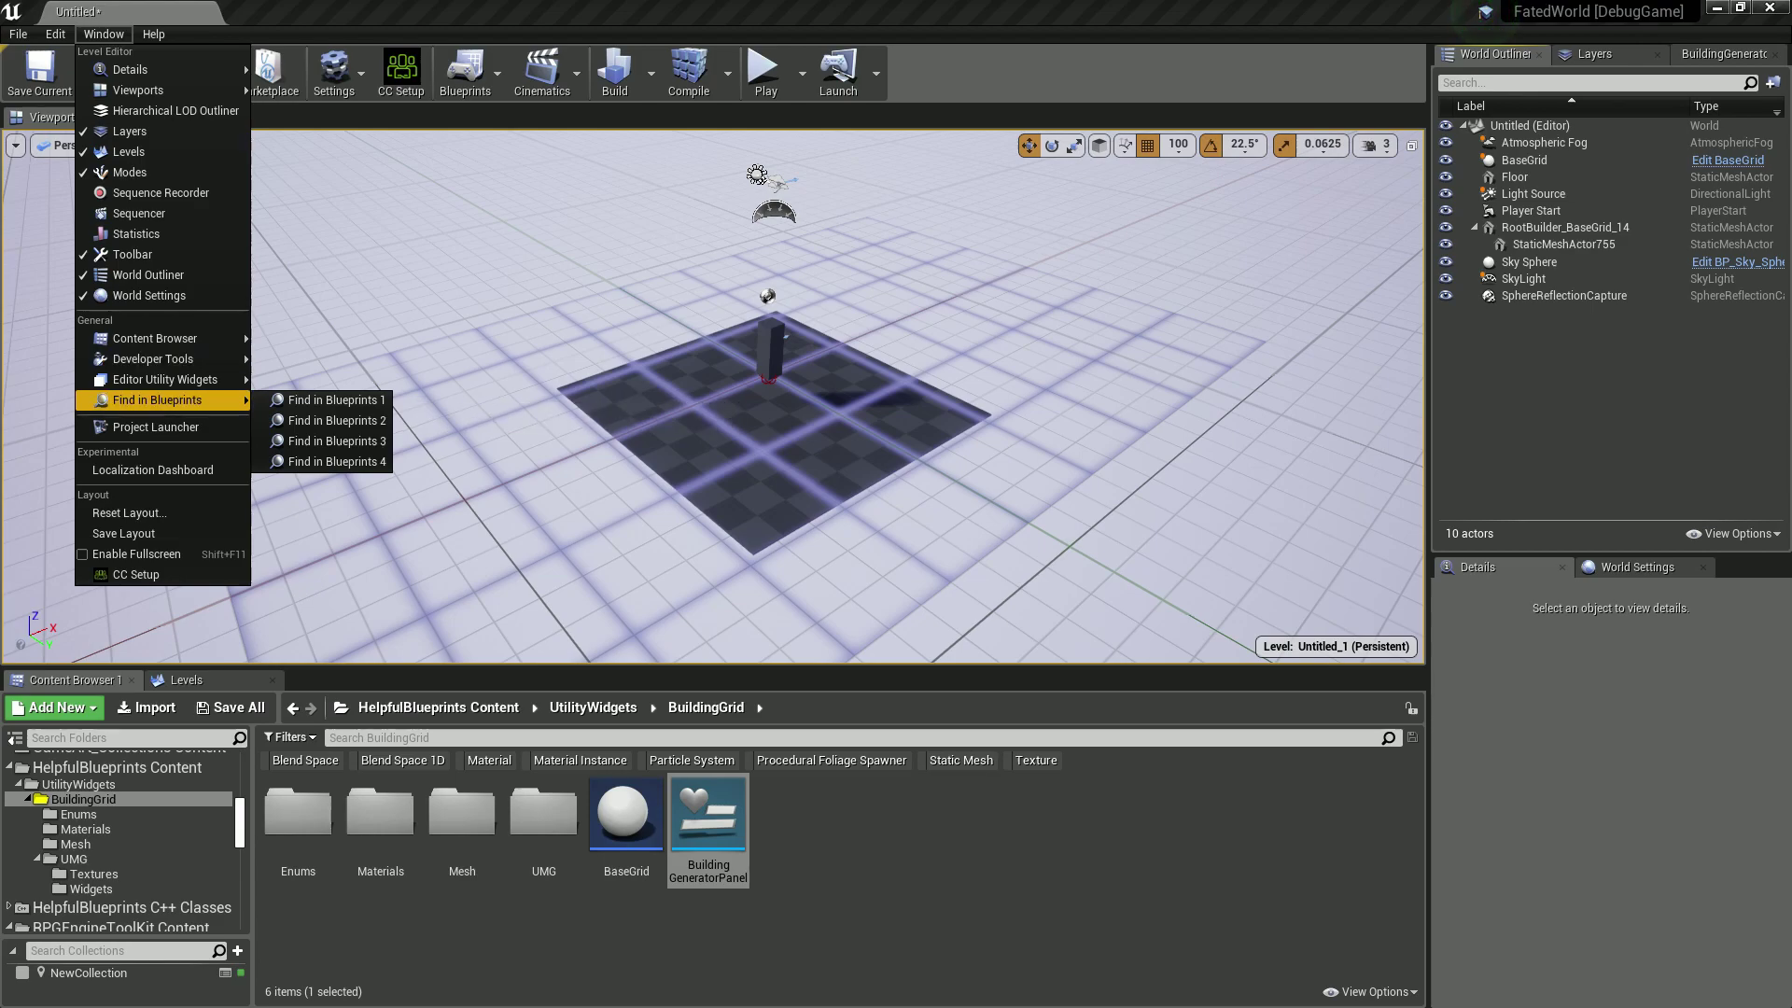
pyautogui.press('Escape')
# Reselect the BaseGrid and look through the list of saved builds in the building generator widget.
pyautogui.click(420, 420)
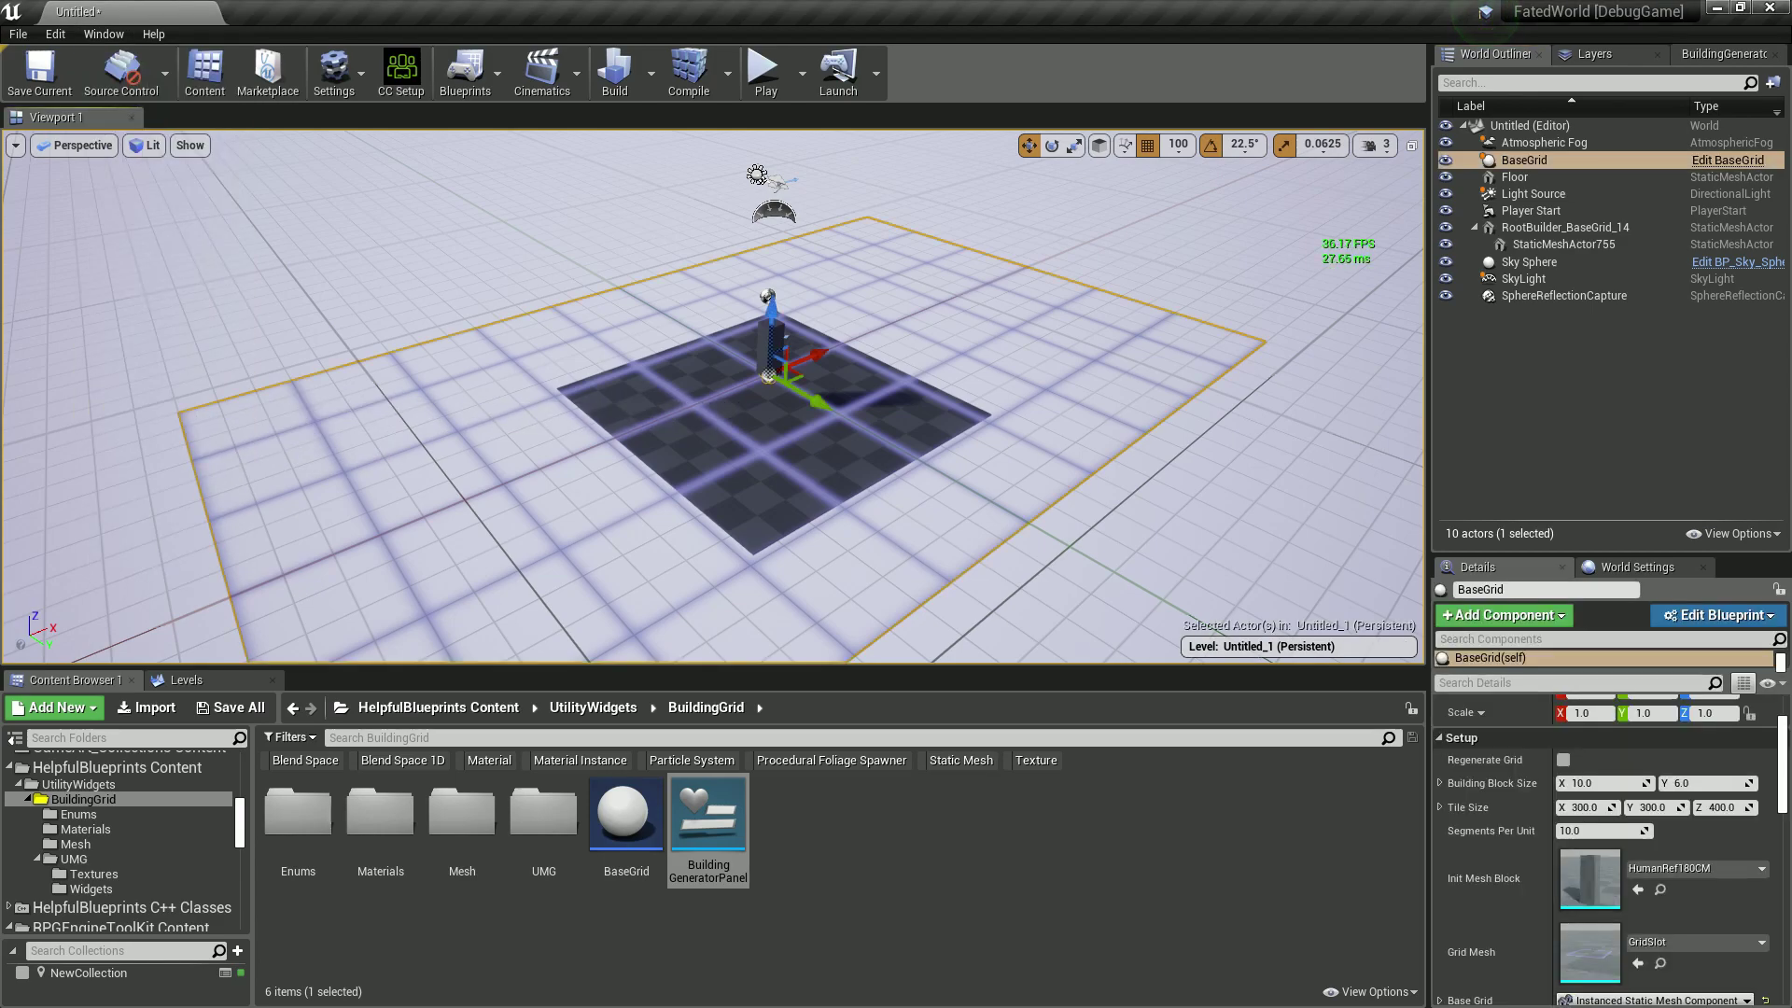
pyautogui.click(1725, 53)
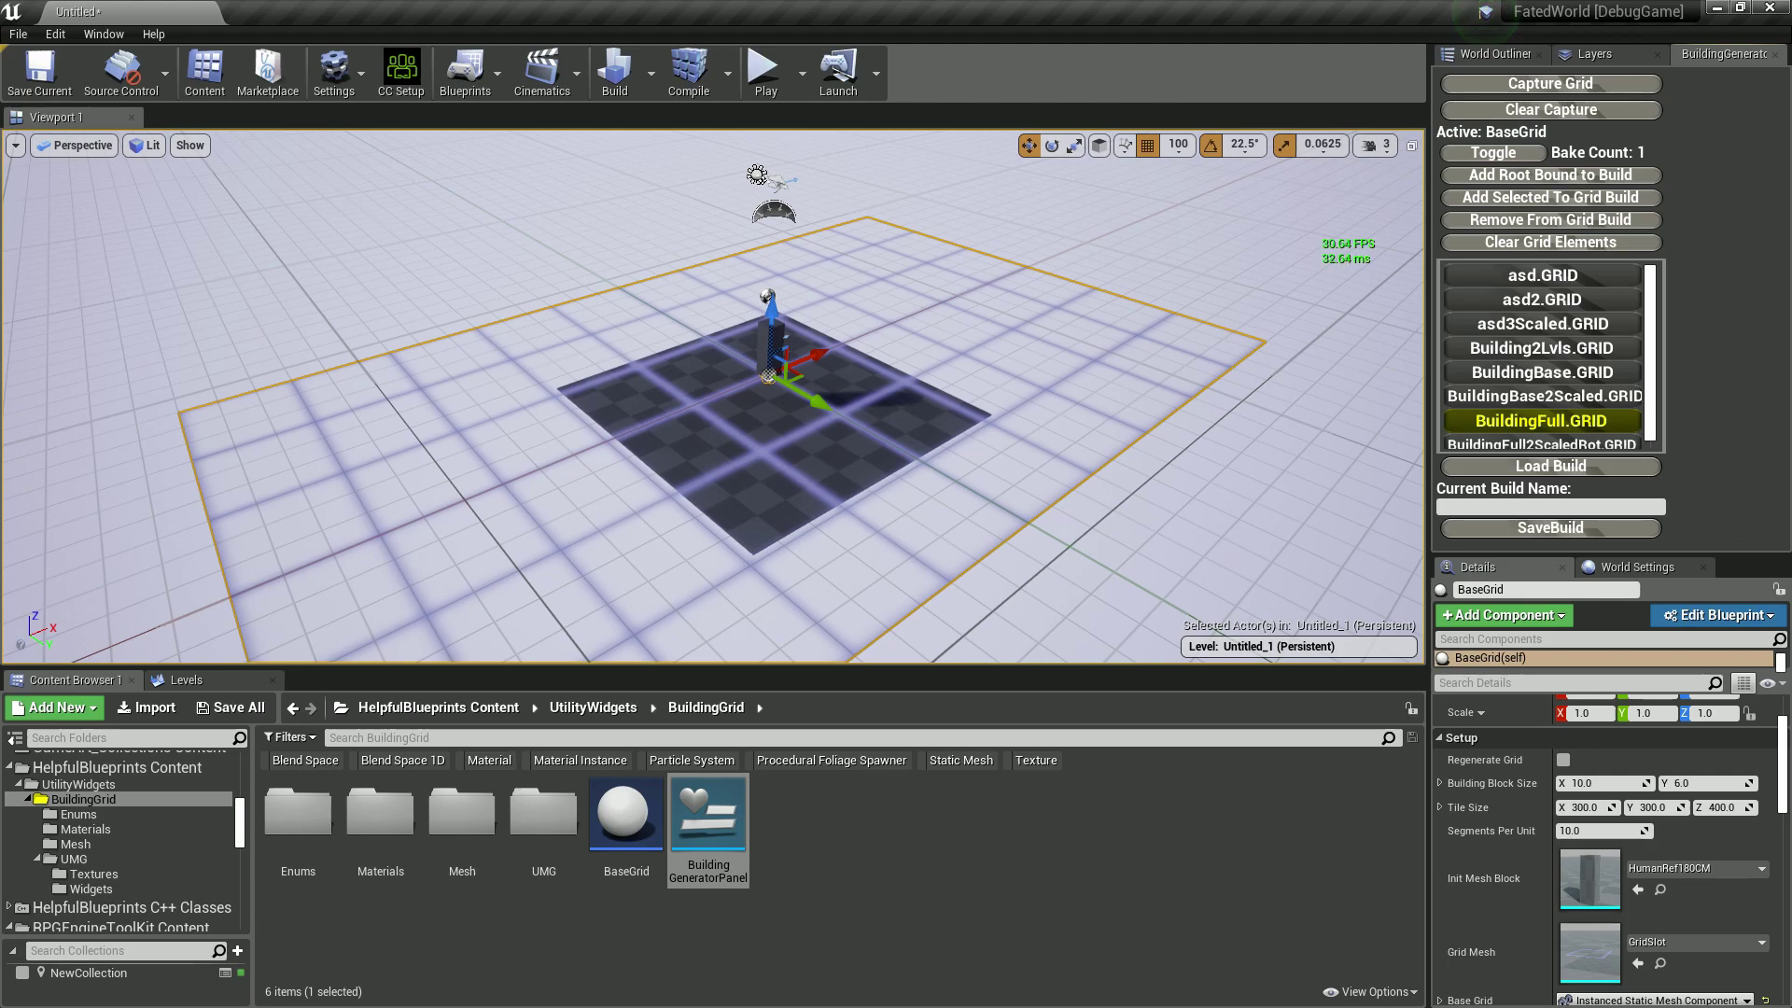
pyautogui.scroll(-1, 1542, 417)
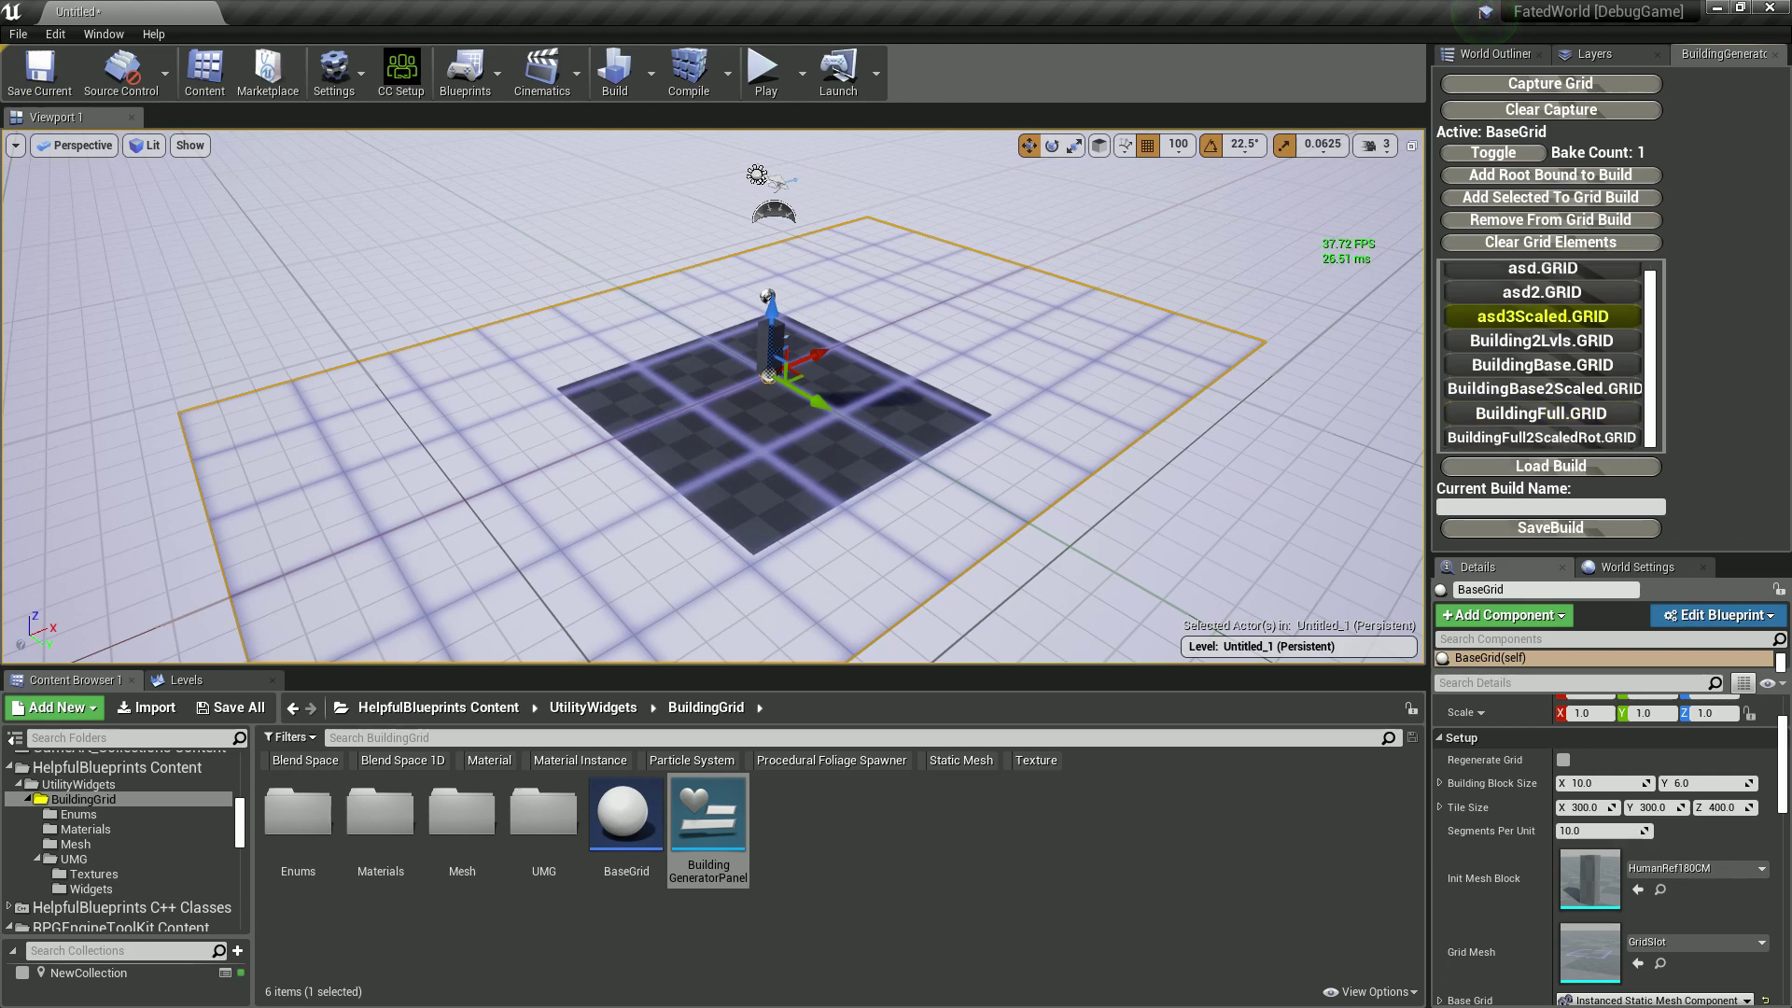
pyautogui.scroll(1, 1542, 323)
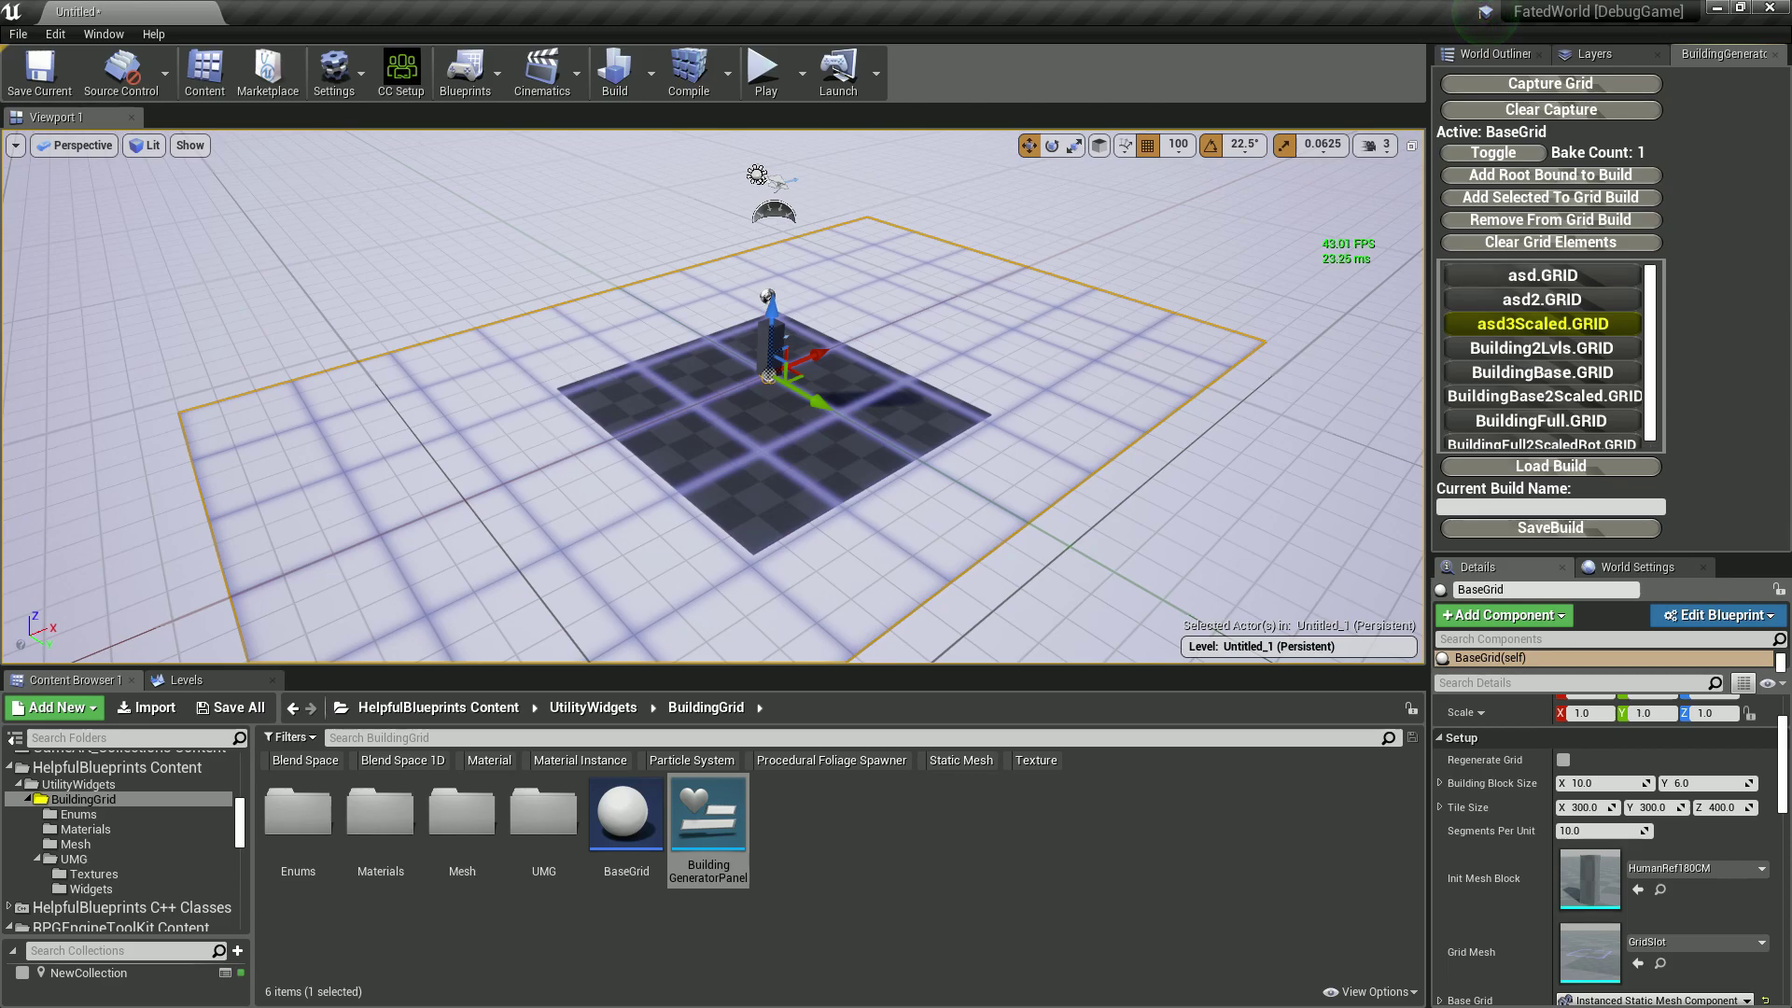
# Duplicate the human reference block and shift the copy along the X axis to the edge of the dark floor.
pyautogui.click(765, 331)
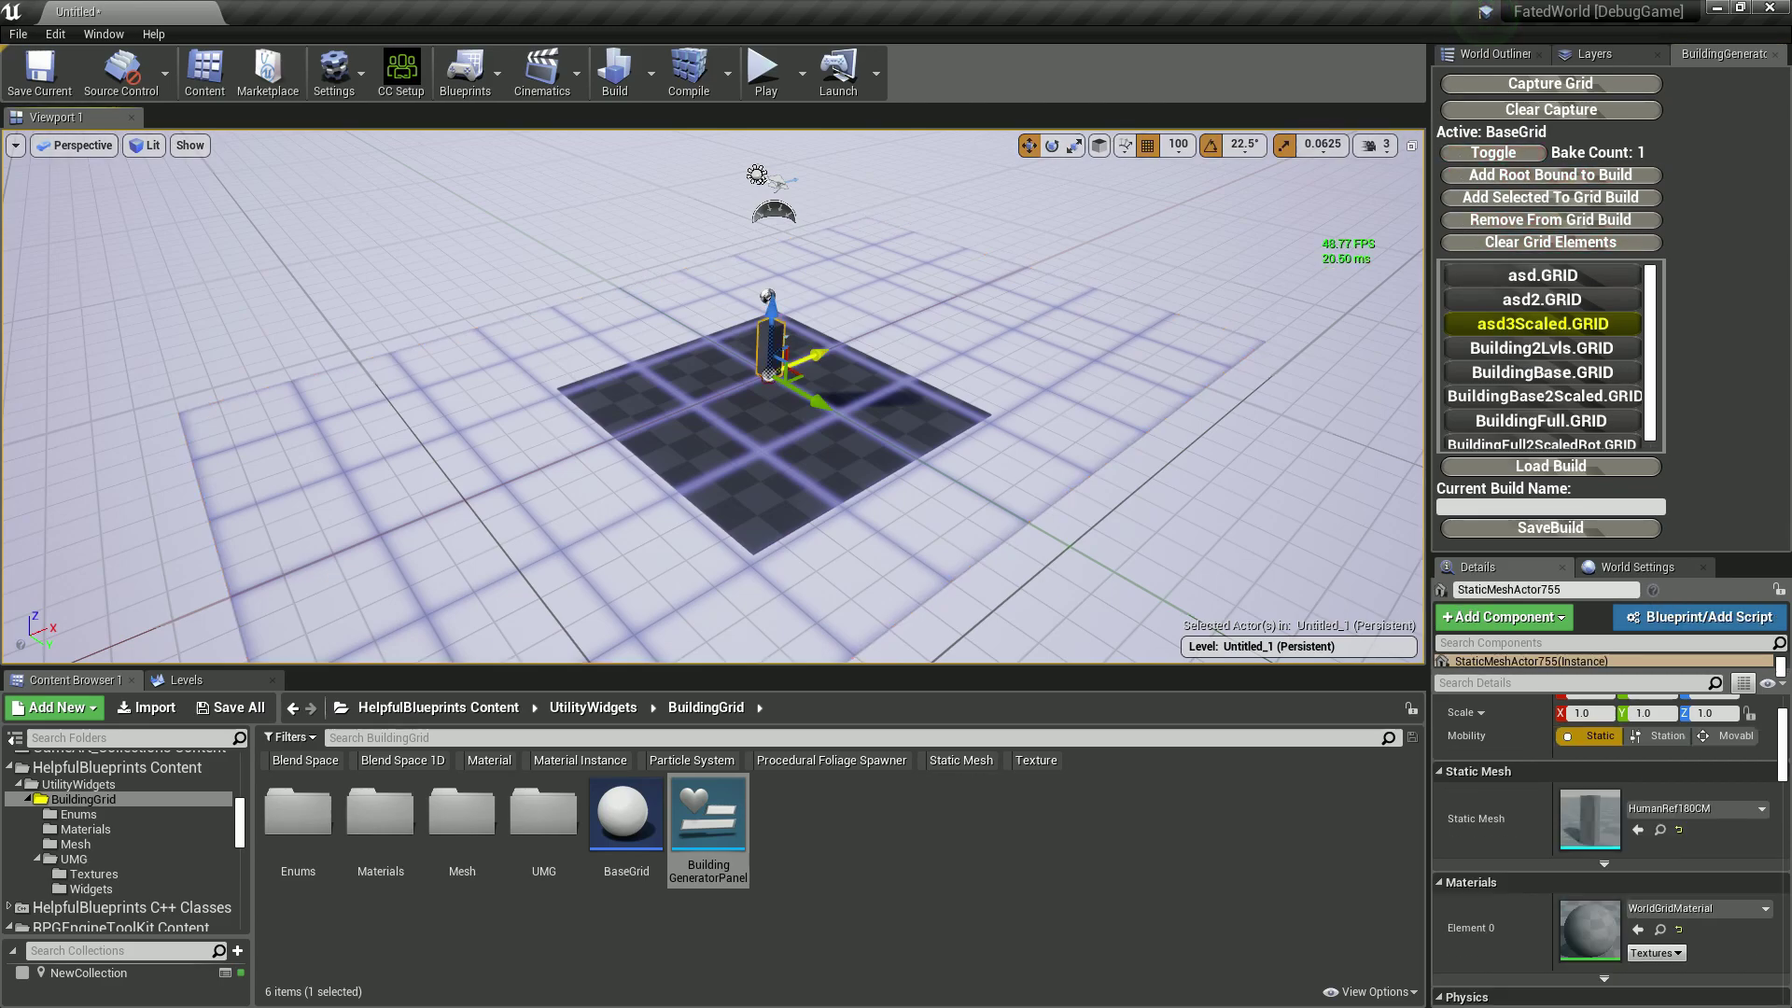
pyautogui.keyDown('alt'); pyautogui.moveTo(810, 354); pyautogui.dragTo(617, 432); pyautogui.keyUp('alt')
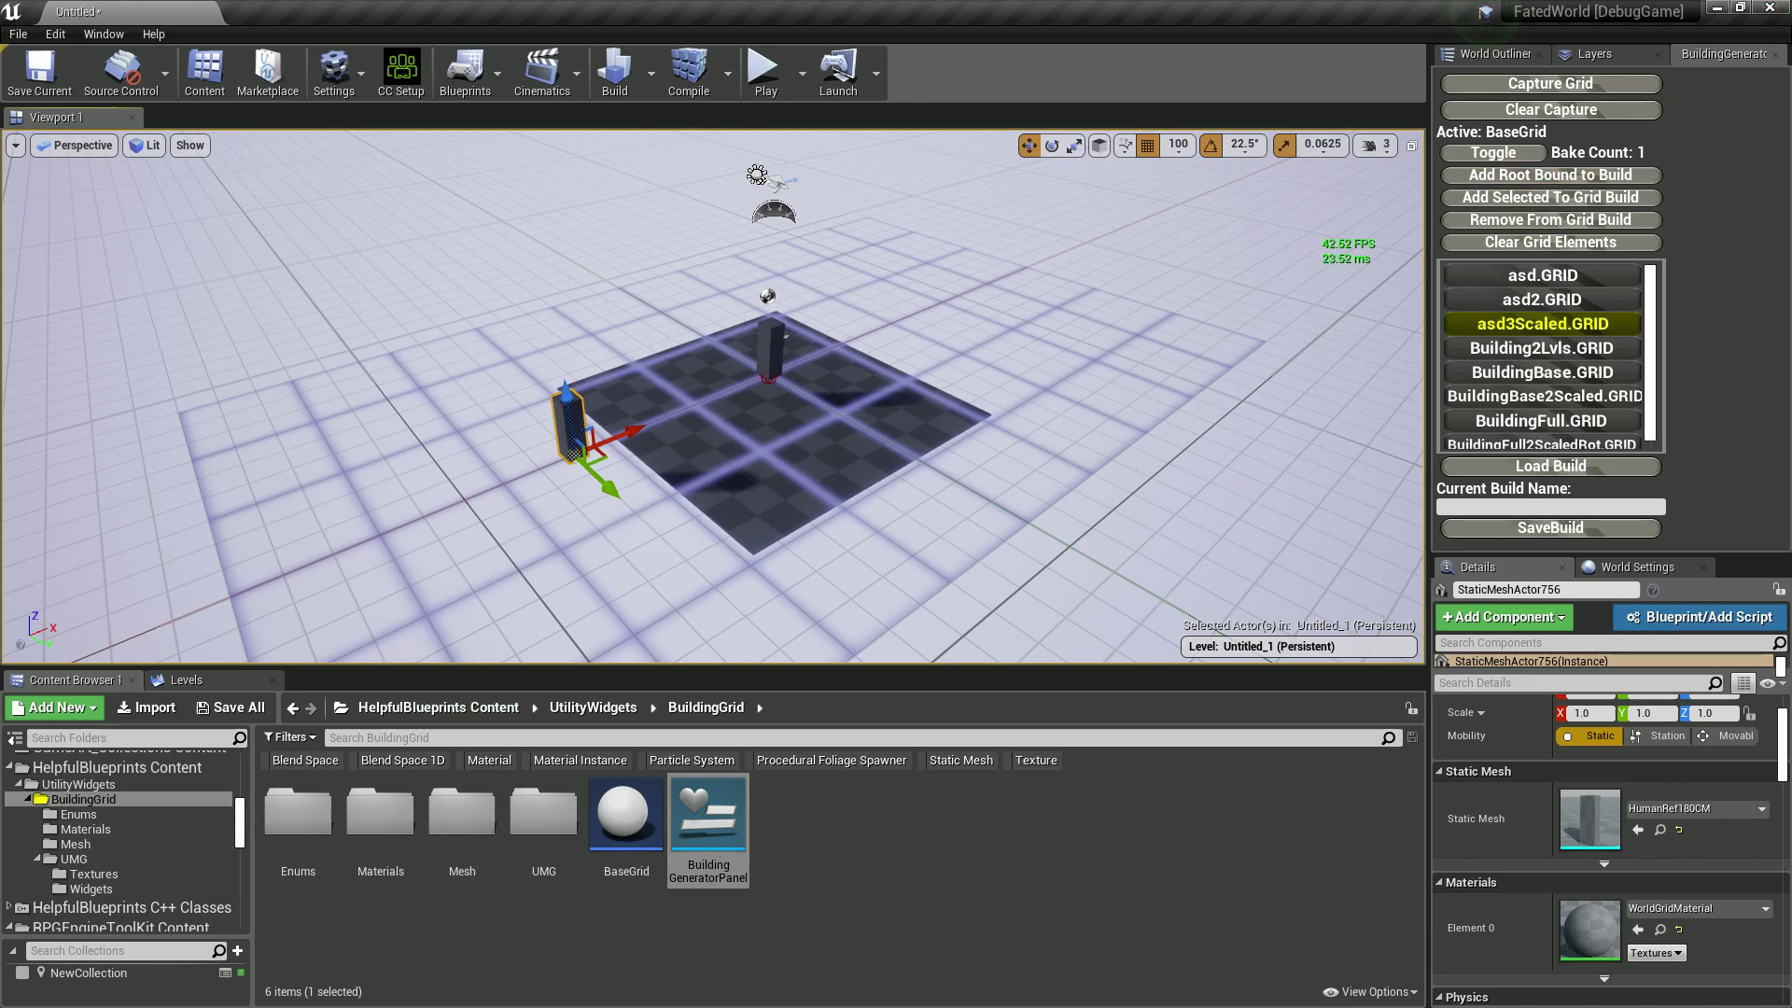
# Browse to the Building_Gen/NewBuildingGen folder and filter its contents to static meshes.
pyautogui.scroll(-5, 122, 829)
pyautogui.click(103, 839)
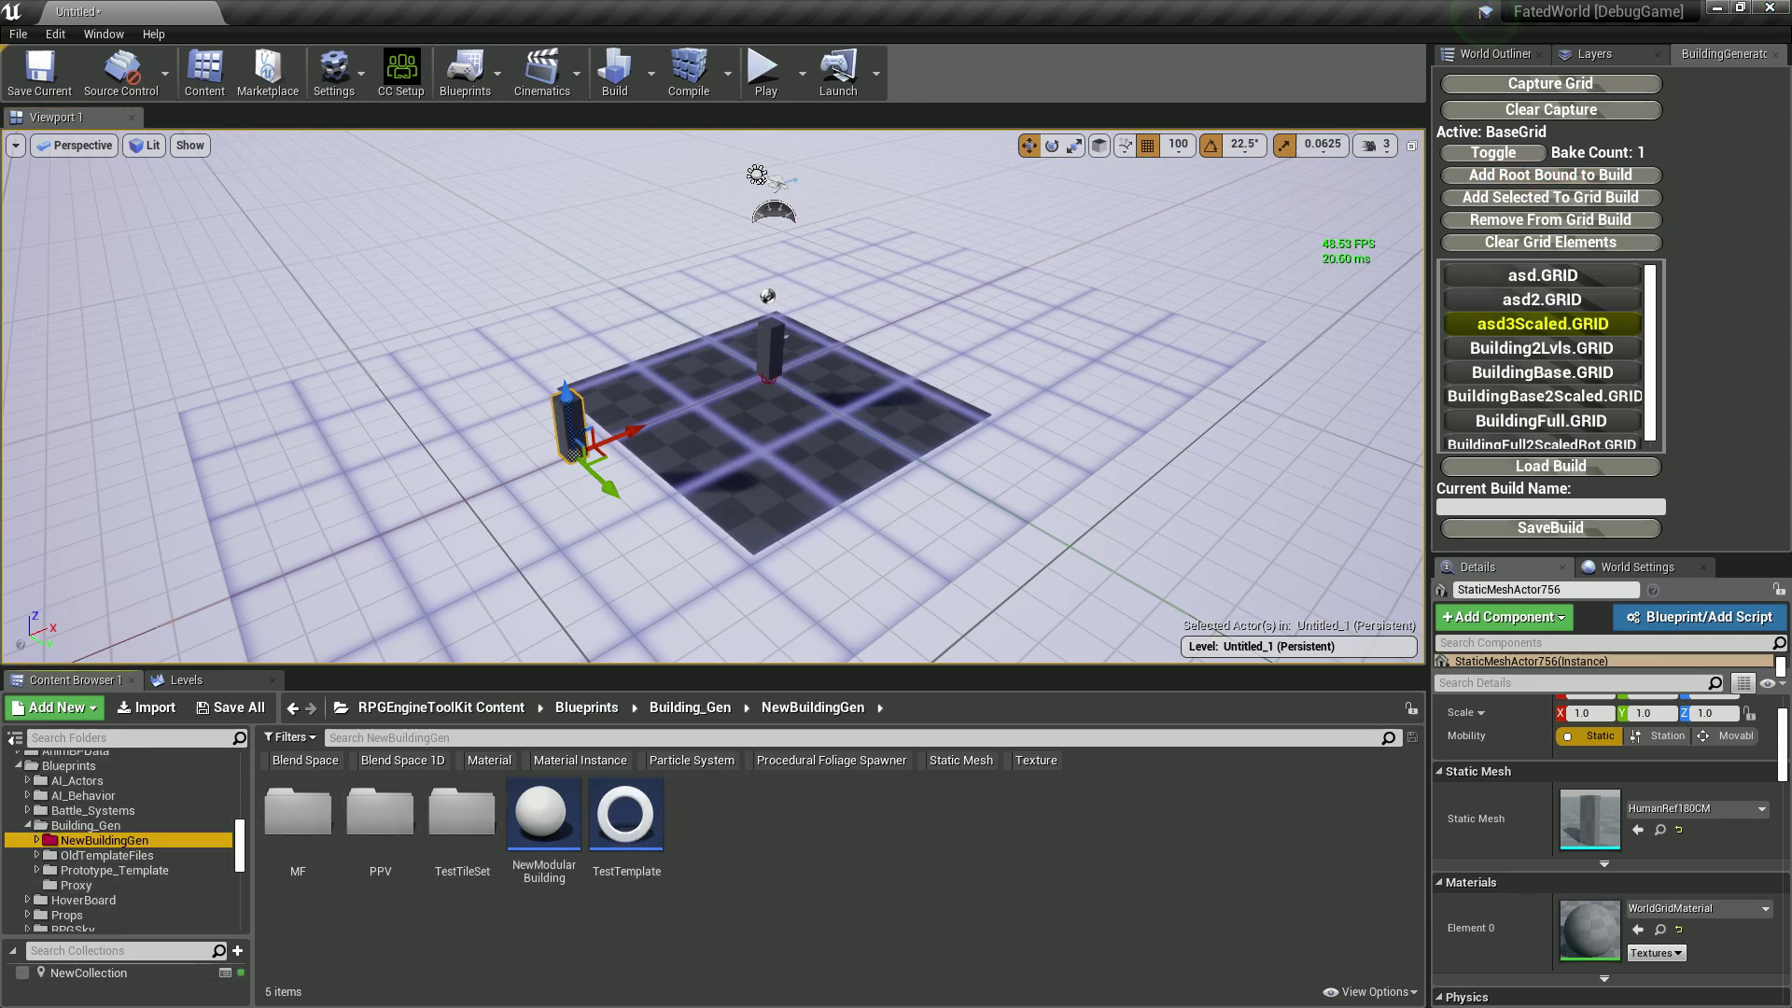
pyautogui.click(329, 737)
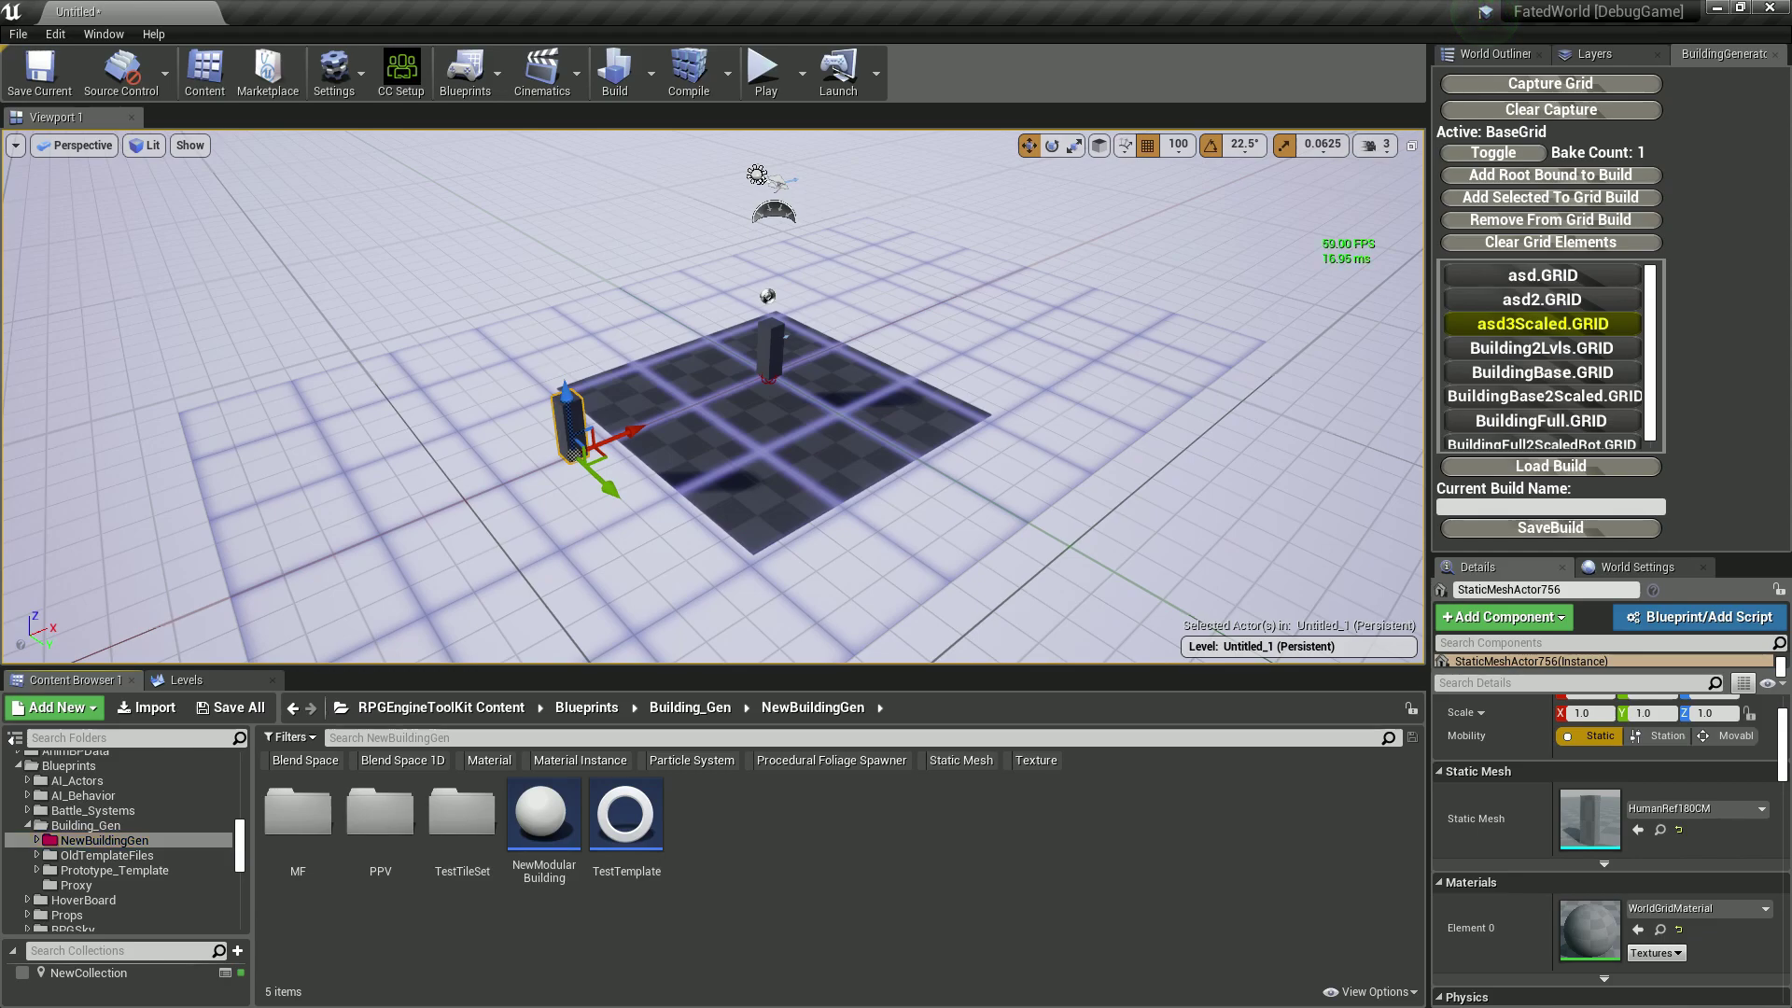
pyautogui.click(959, 760)
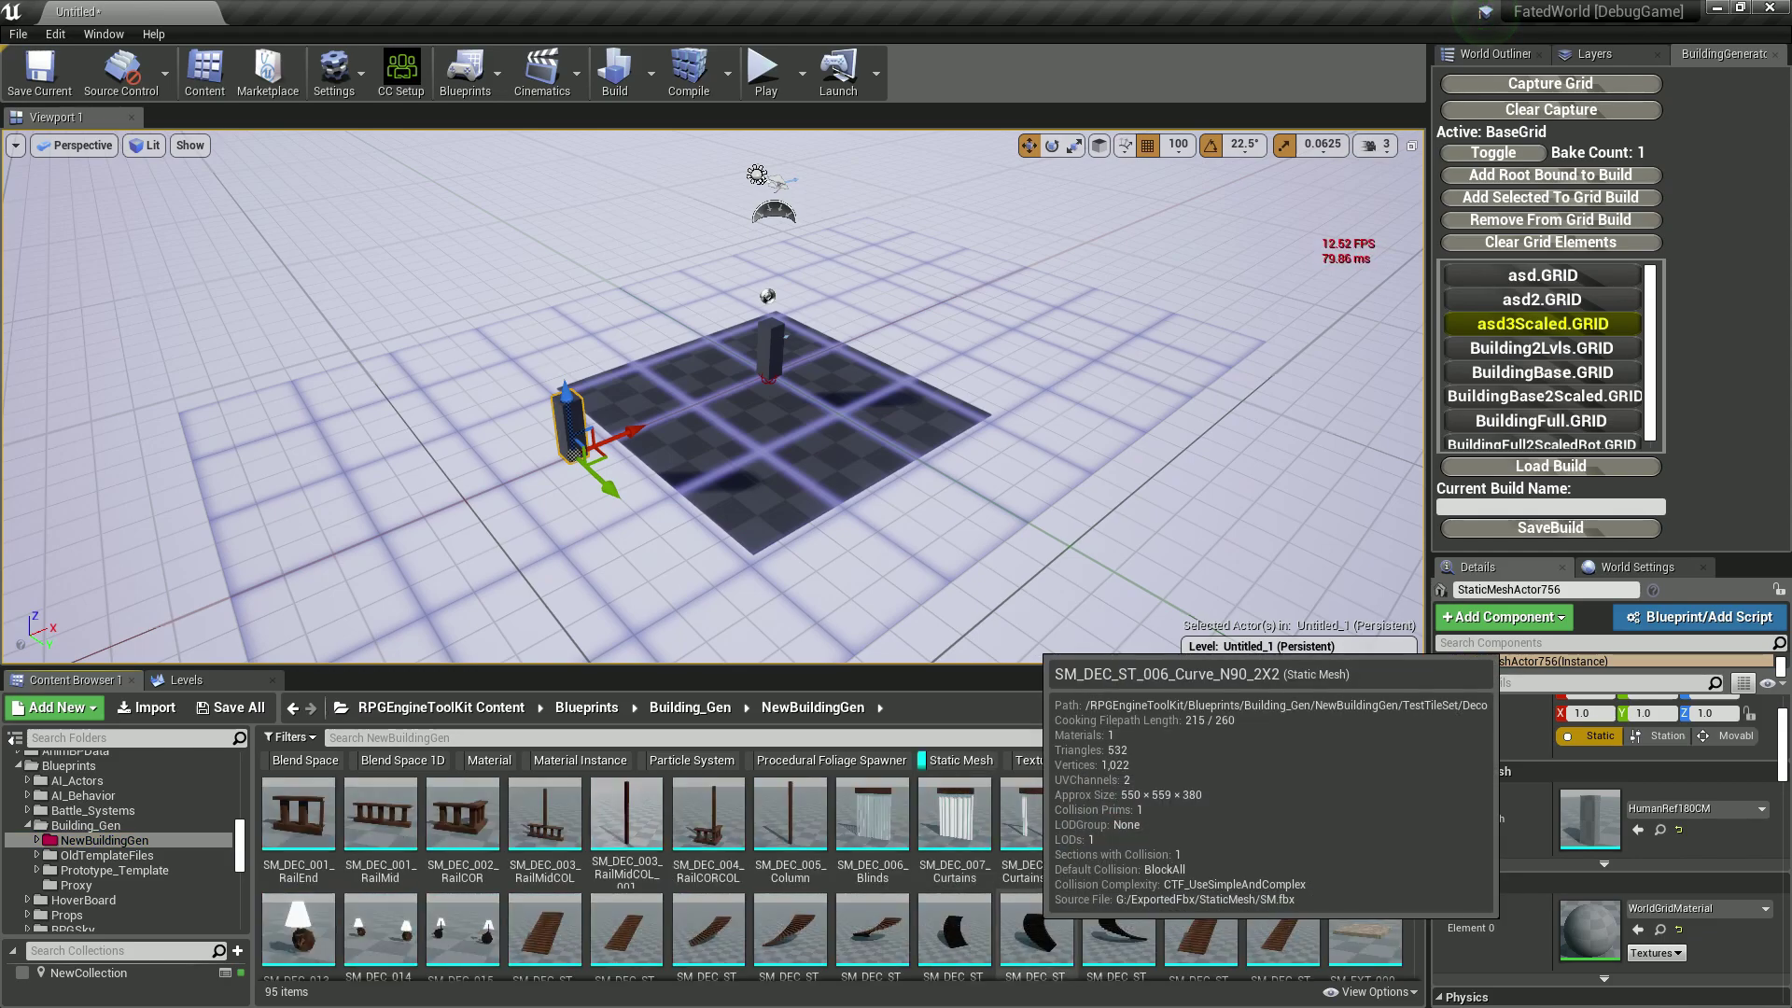
# Try stair meshes on the duplicated block, then swap its mesh to SM_INT_000_Floor.
pyautogui.moveTo(1036, 928); pyautogui.dragTo(1589, 818)
pyautogui.click(863, 926)
pyautogui.click(709, 929)
pyautogui.click(871, 928)
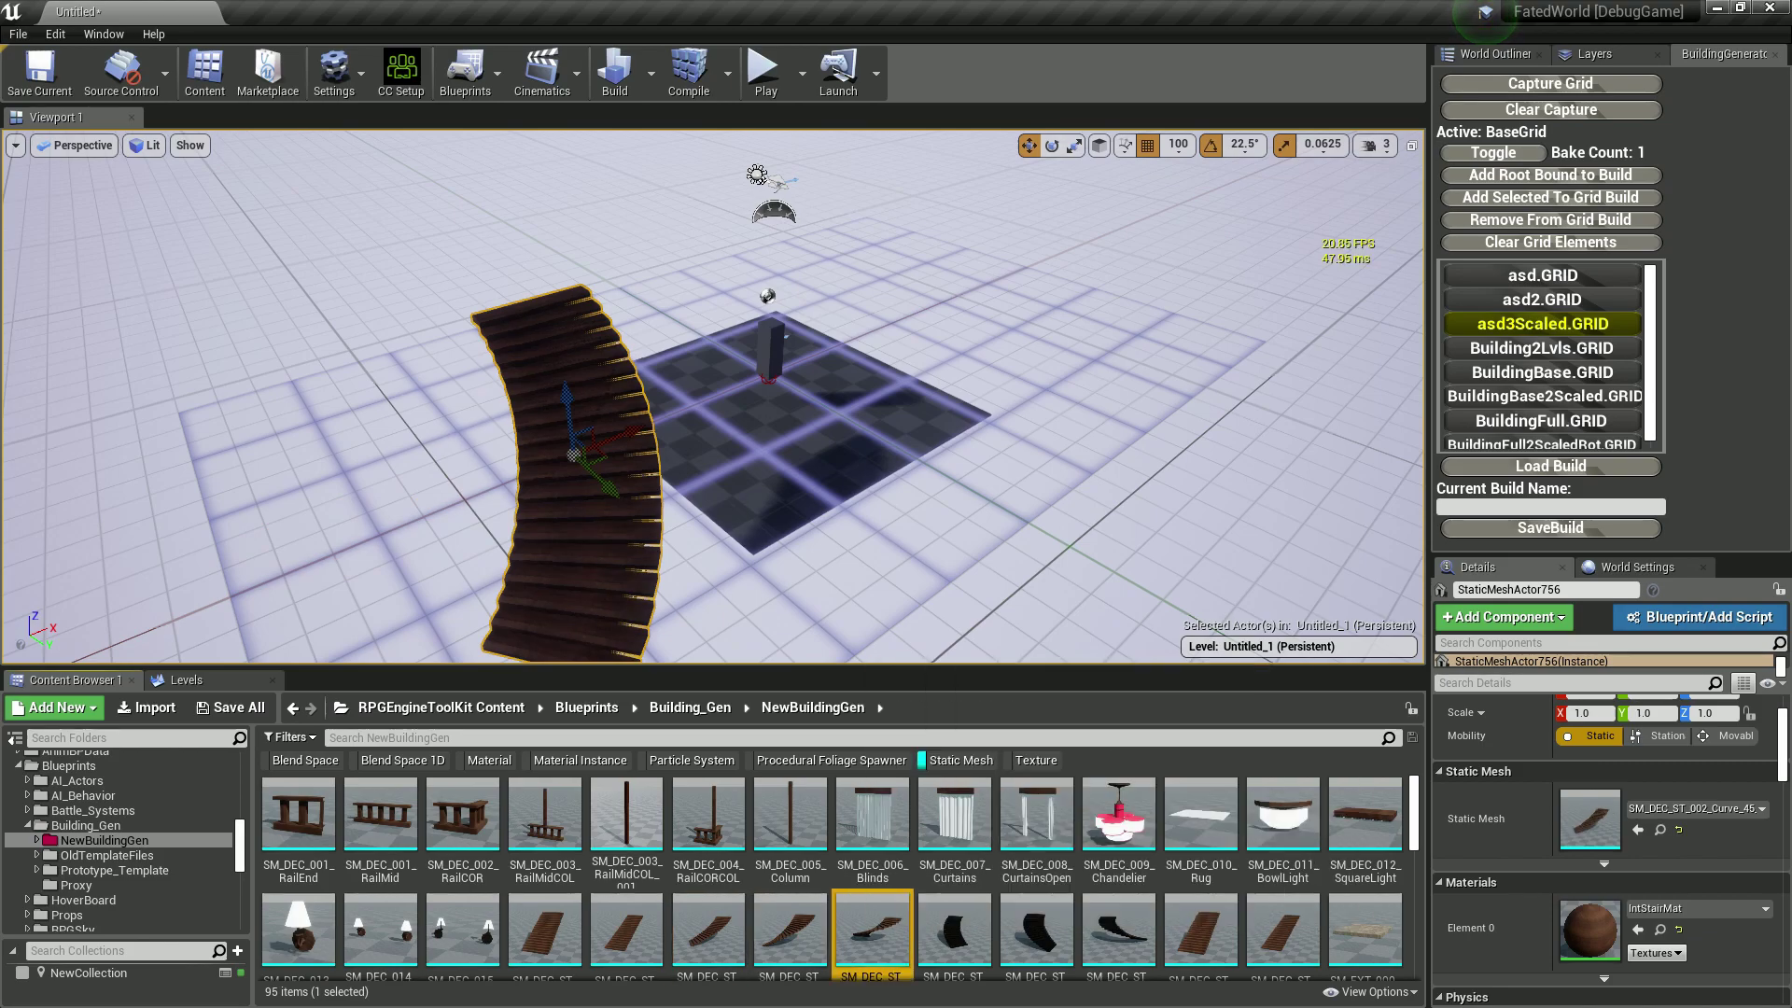
pyautogui.click(1217, 937)
pyautogui.scroll(-3, 1251, 910)
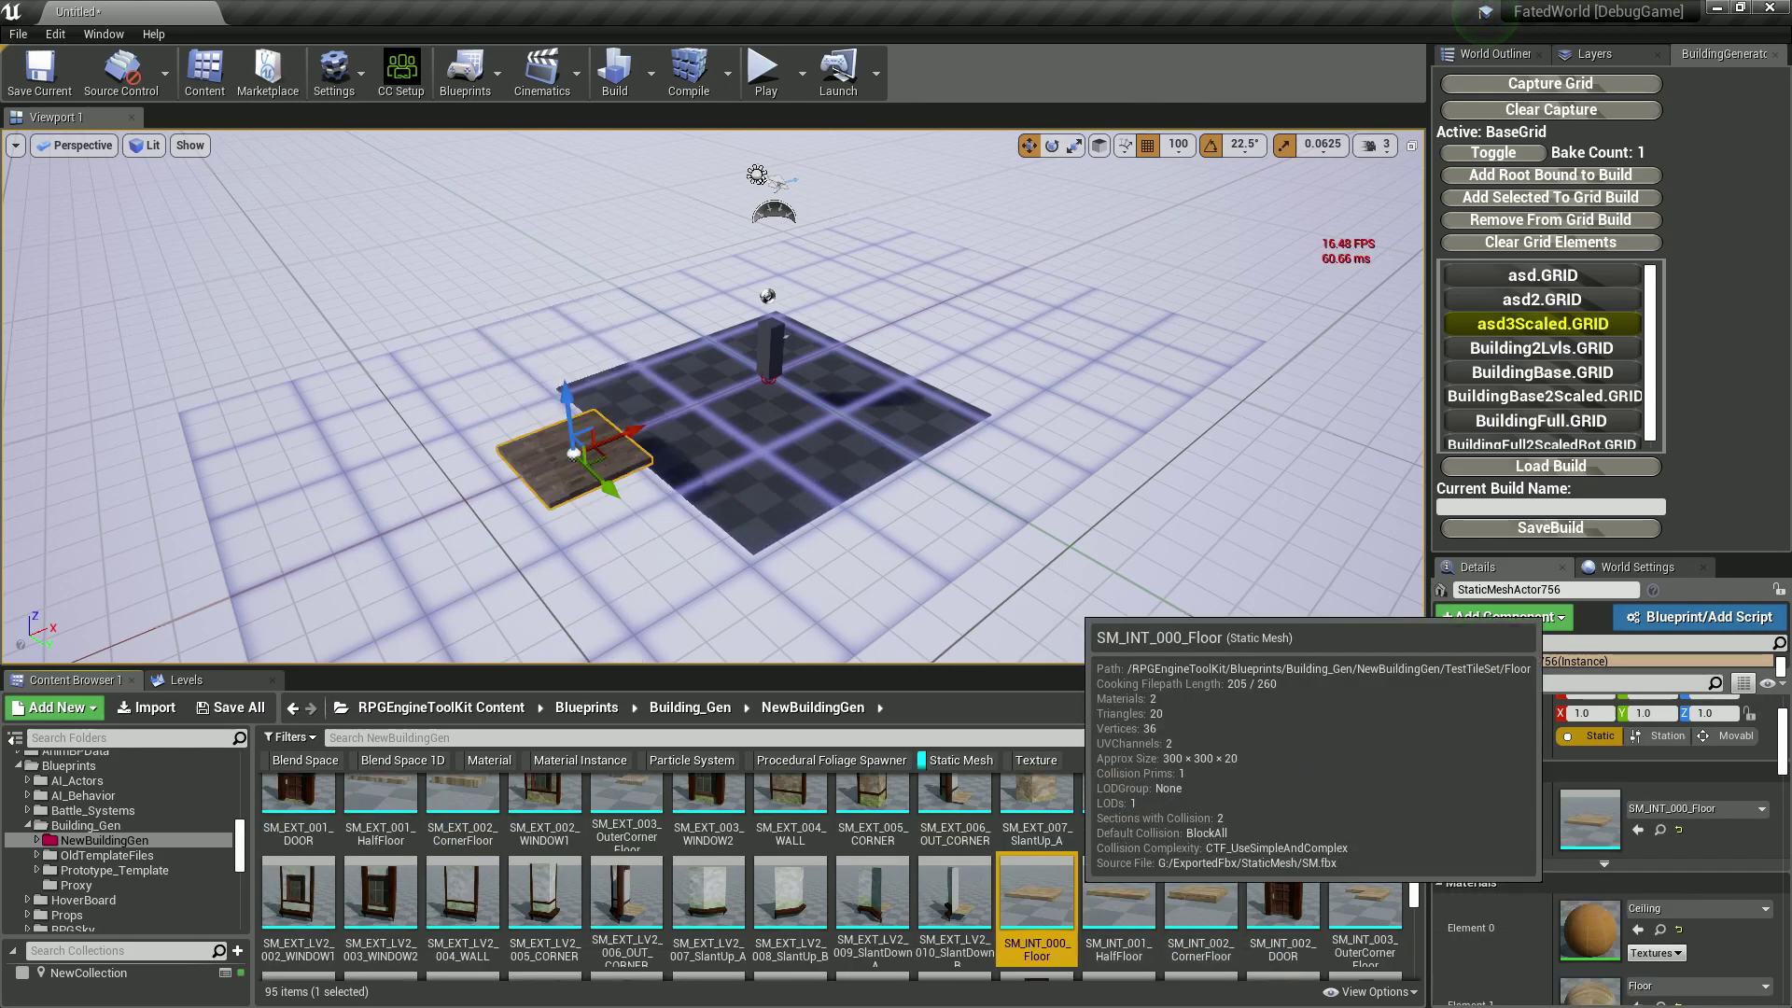
# Add a second SM_INT_000_Floor tile directly beside the first along the Y axis and select both tiles.
pyautogui.moveTo(1036, 892); pyautogui.dragTo(679, 569)
pyautogui.keyDown('ctrl'); pyautogui.click(574, 452); pyautogui.keyUp('ctrl')
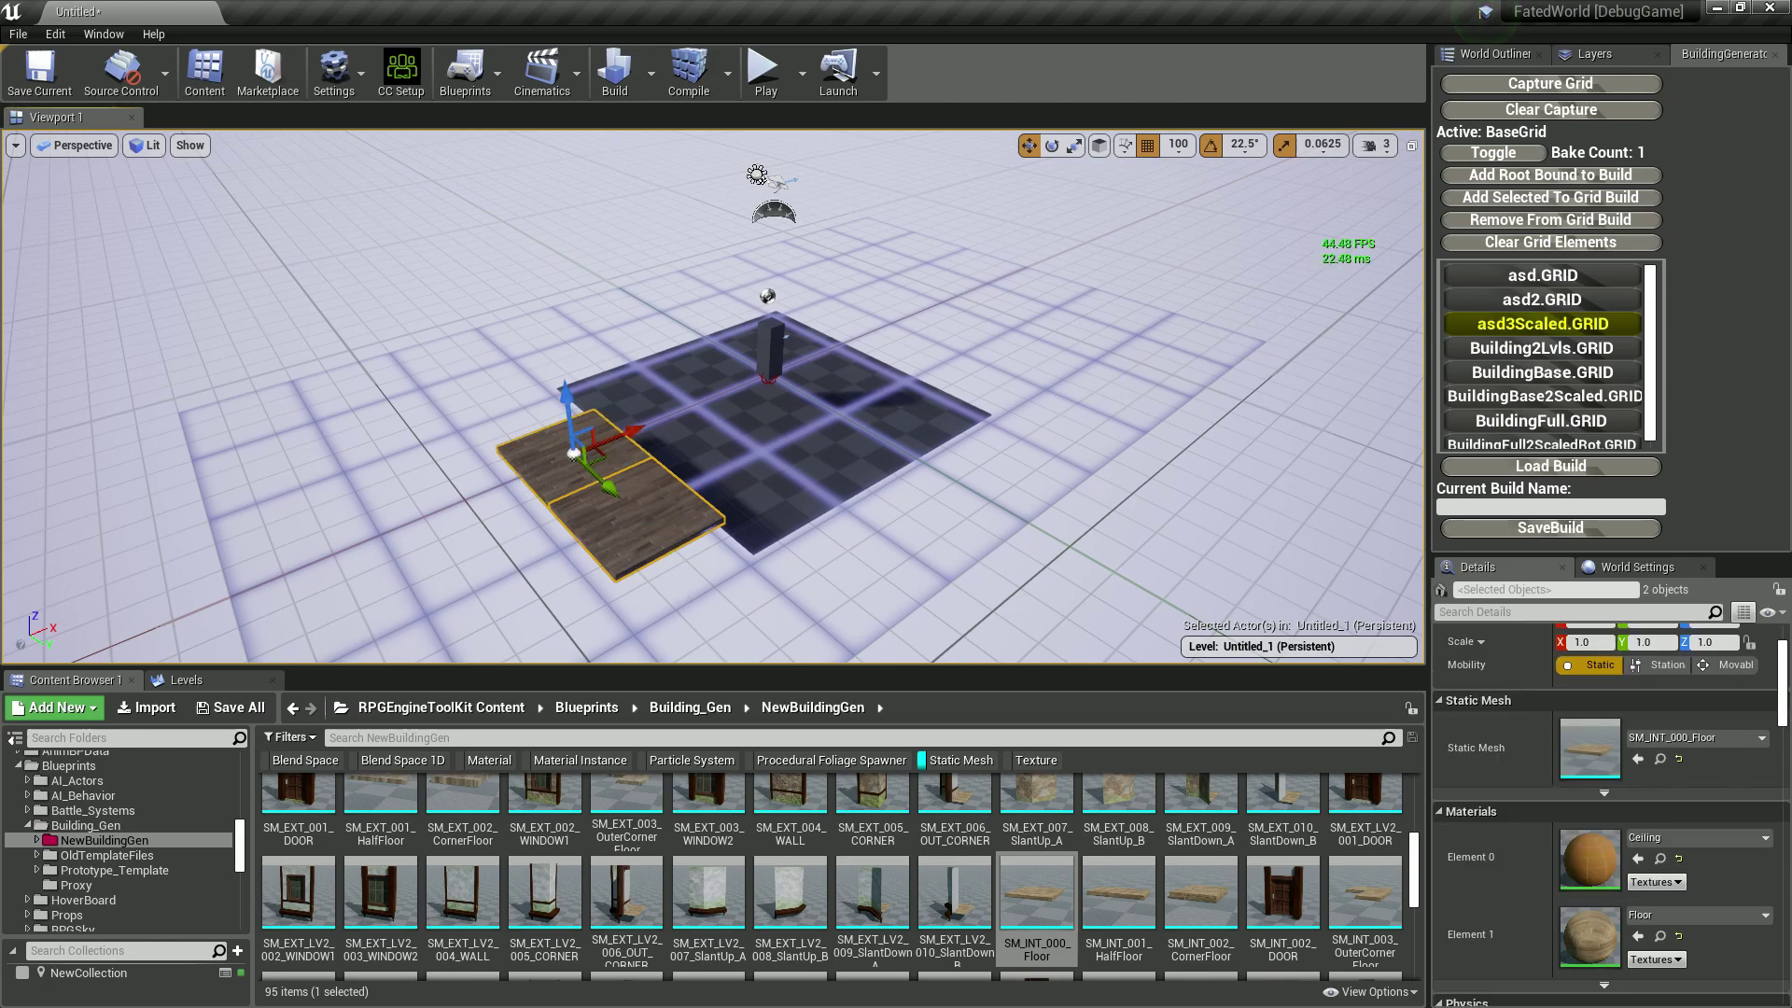
# Duplicate both floor tiles along the X axis away from the dark floor and swap three of the four tiles to SM_EXT_LV2_004_WALL.
pyautogui.moveTo(573, 454); pyautogui.dragTo(574, 487)
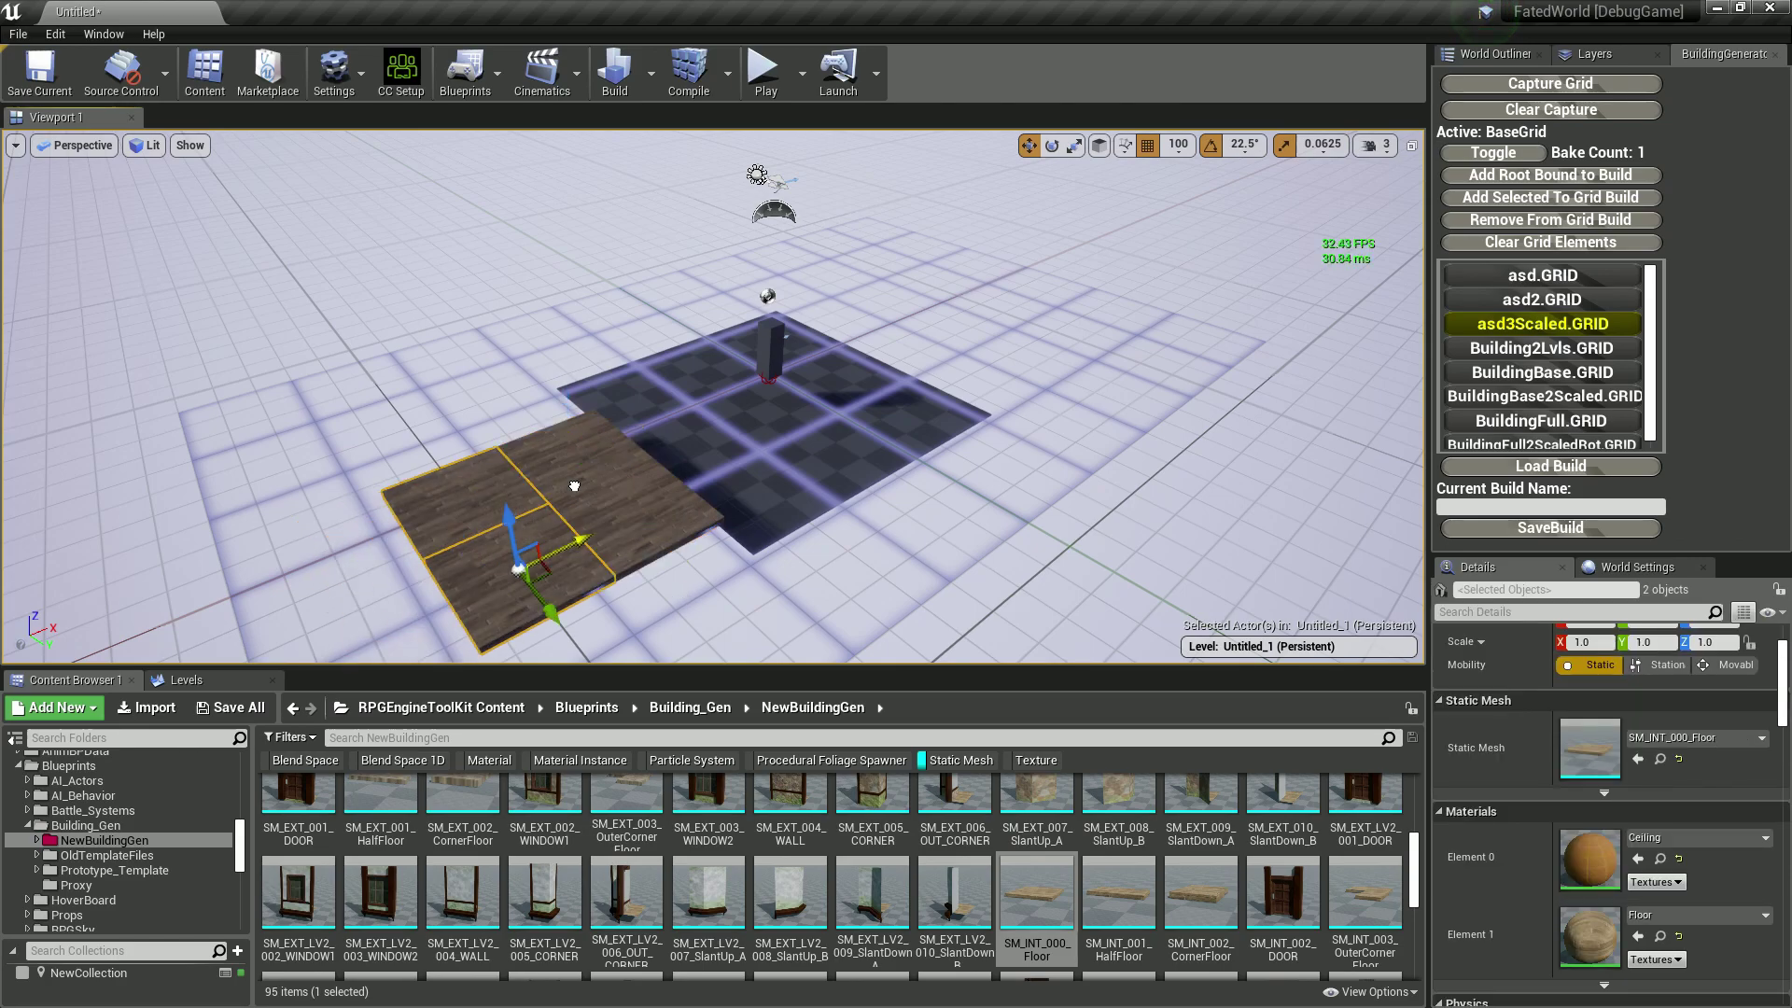
pyautogui.keyDown('ctrl'); pyautogui.click(598, 443); pyautogui.keyUp('ctrl')
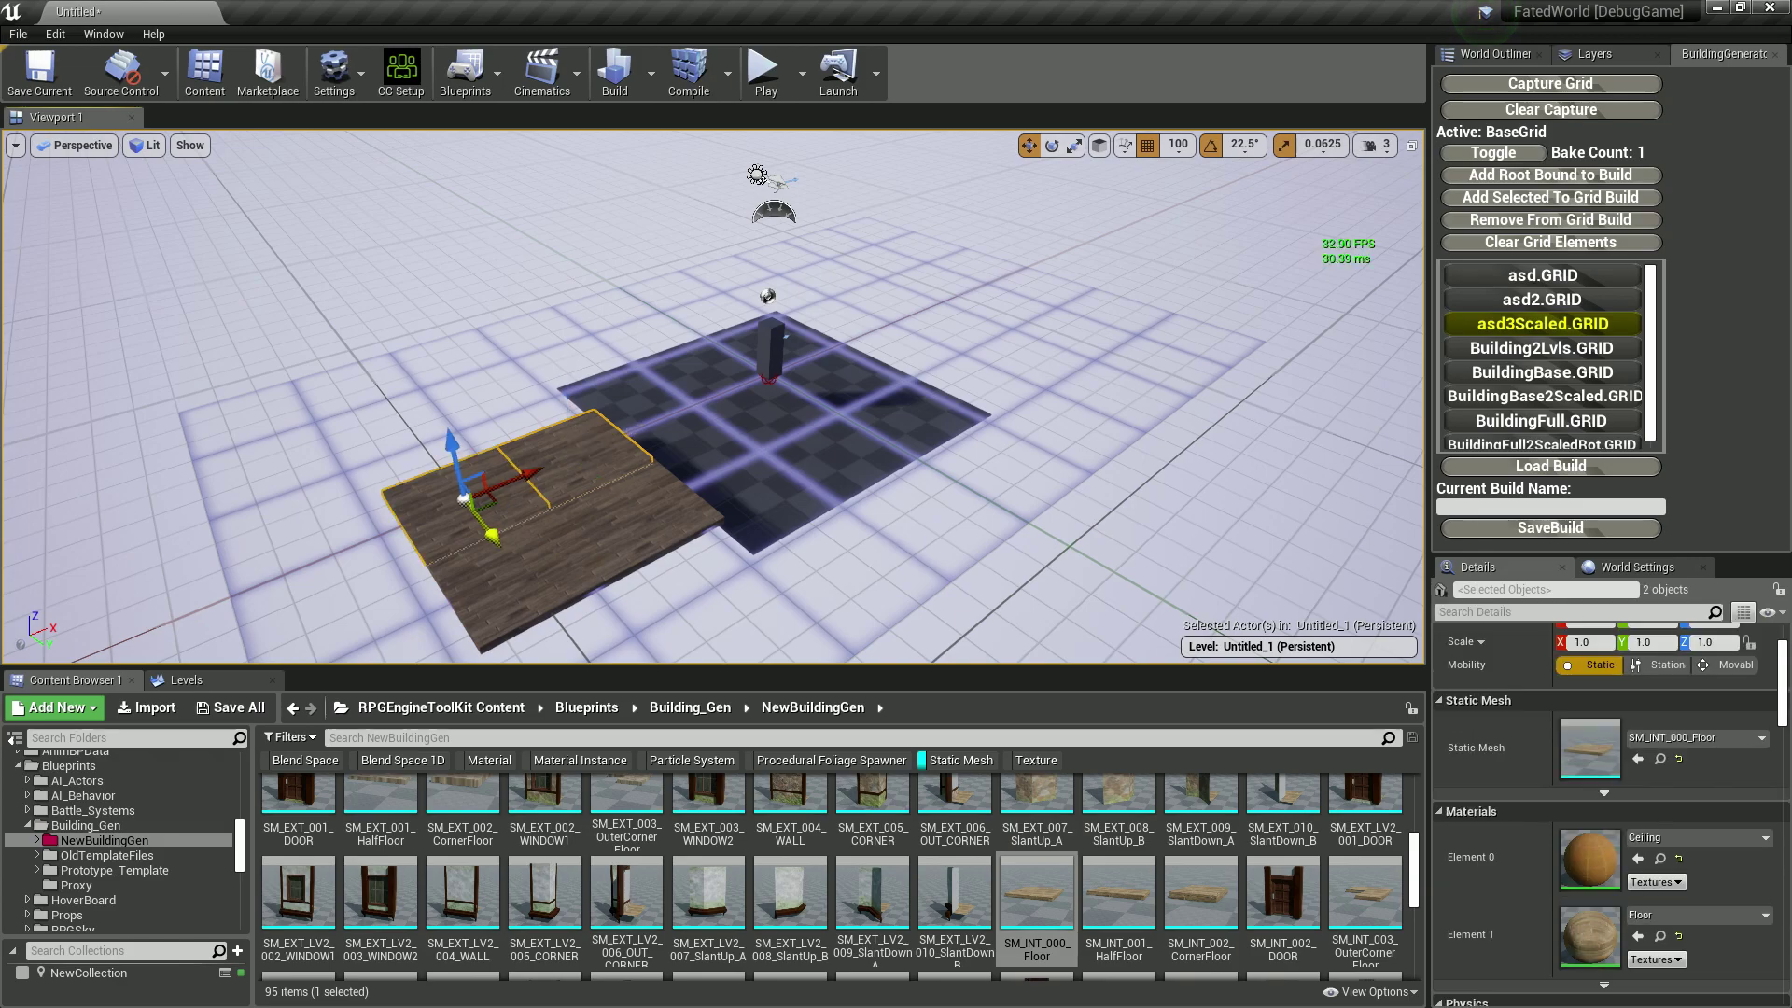
pyautogui.click(462, 896)
pyautogui.click(1637, 759)
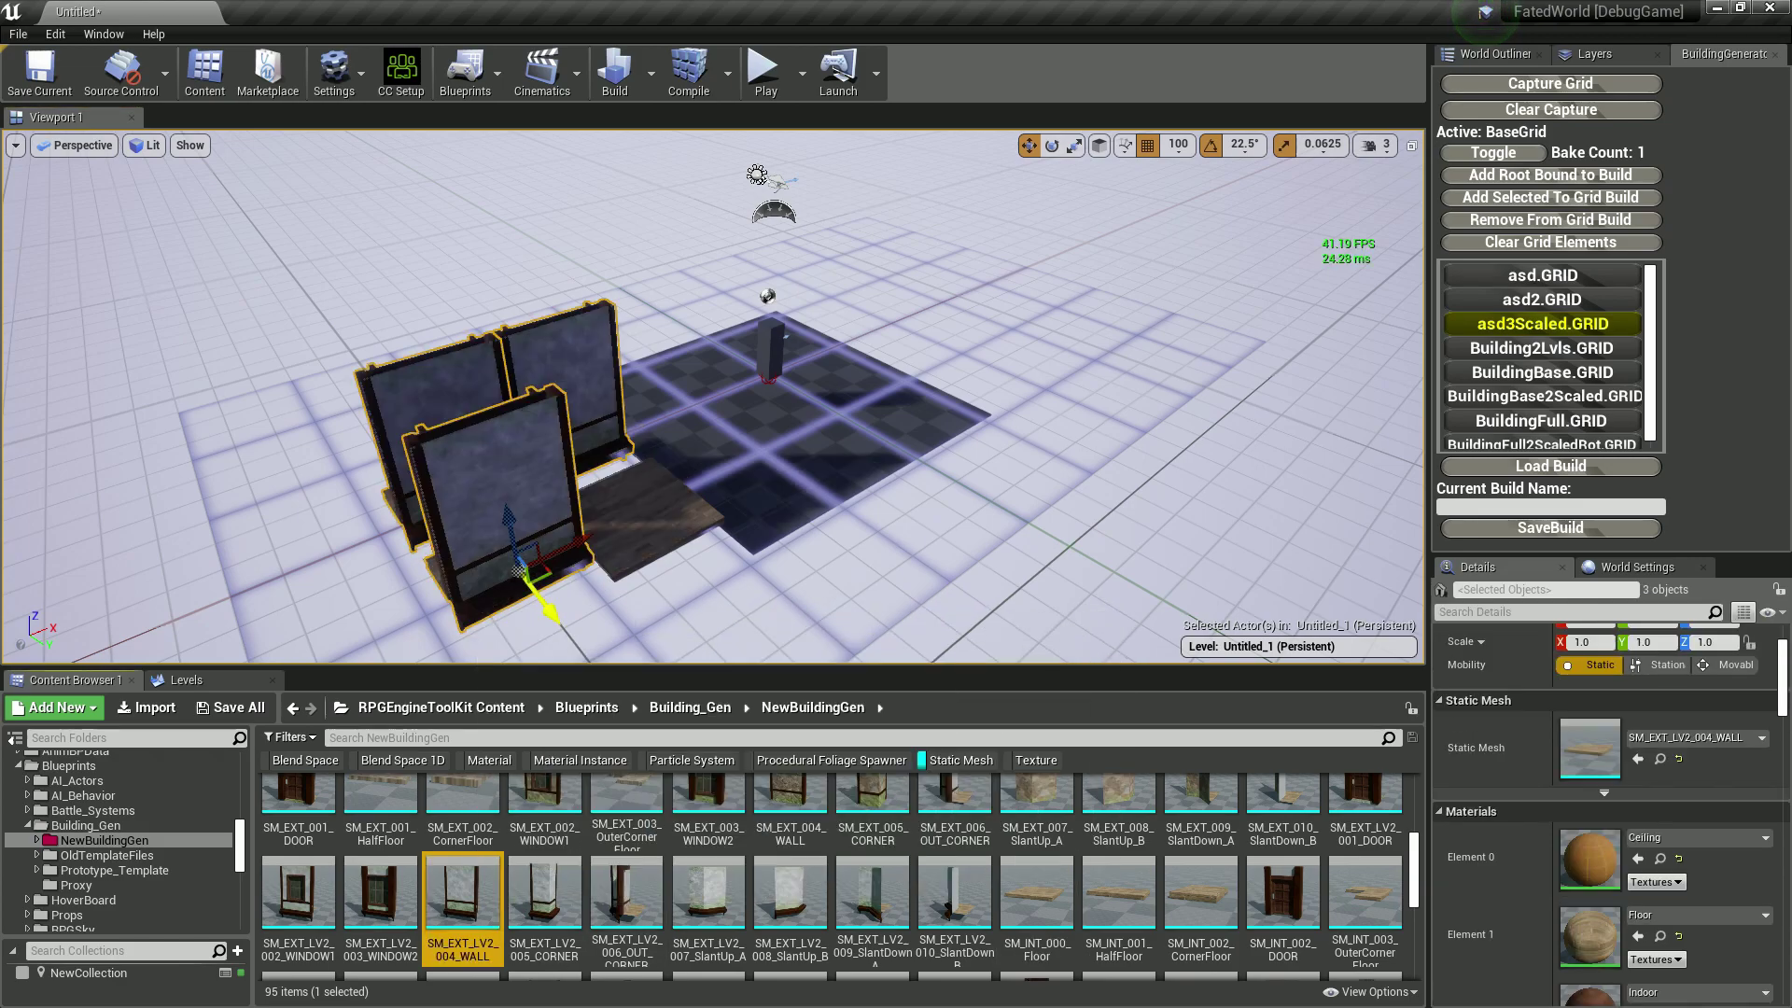
# Change the wall piece nearest the dark floor back to the SM_INT_000_Floor mesh.
pyautogui.click(770, 359)
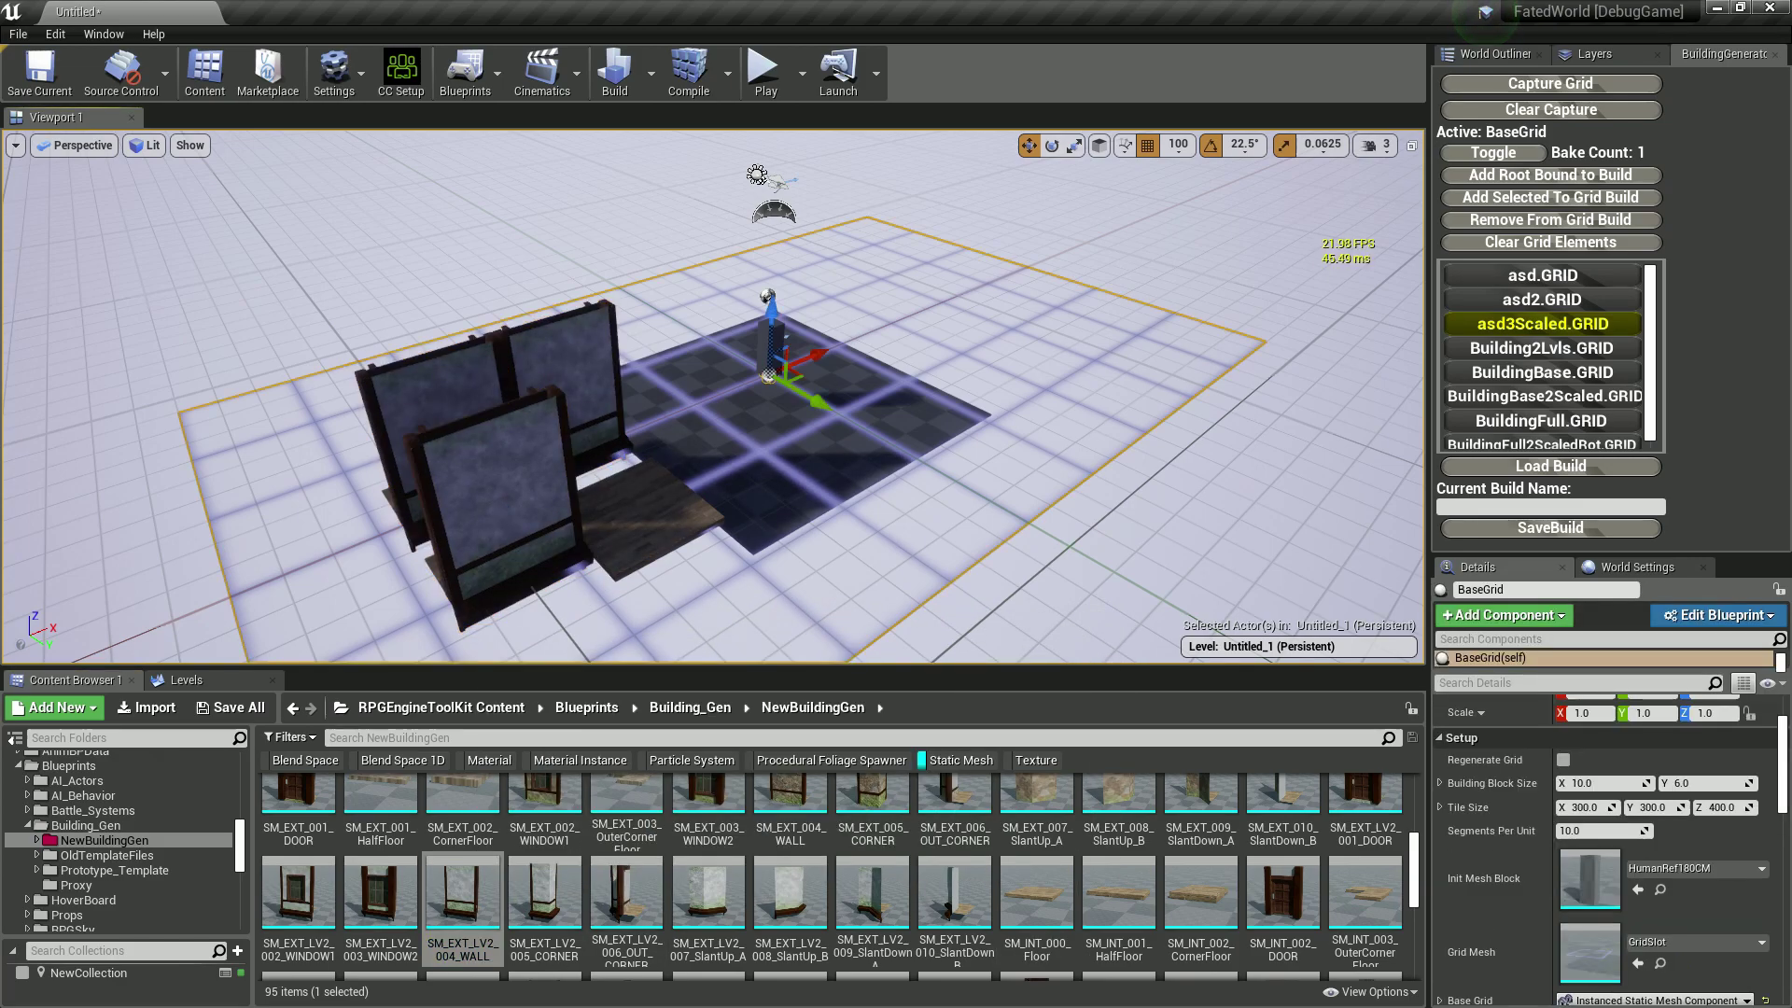
pyautogui.click(579, 392)
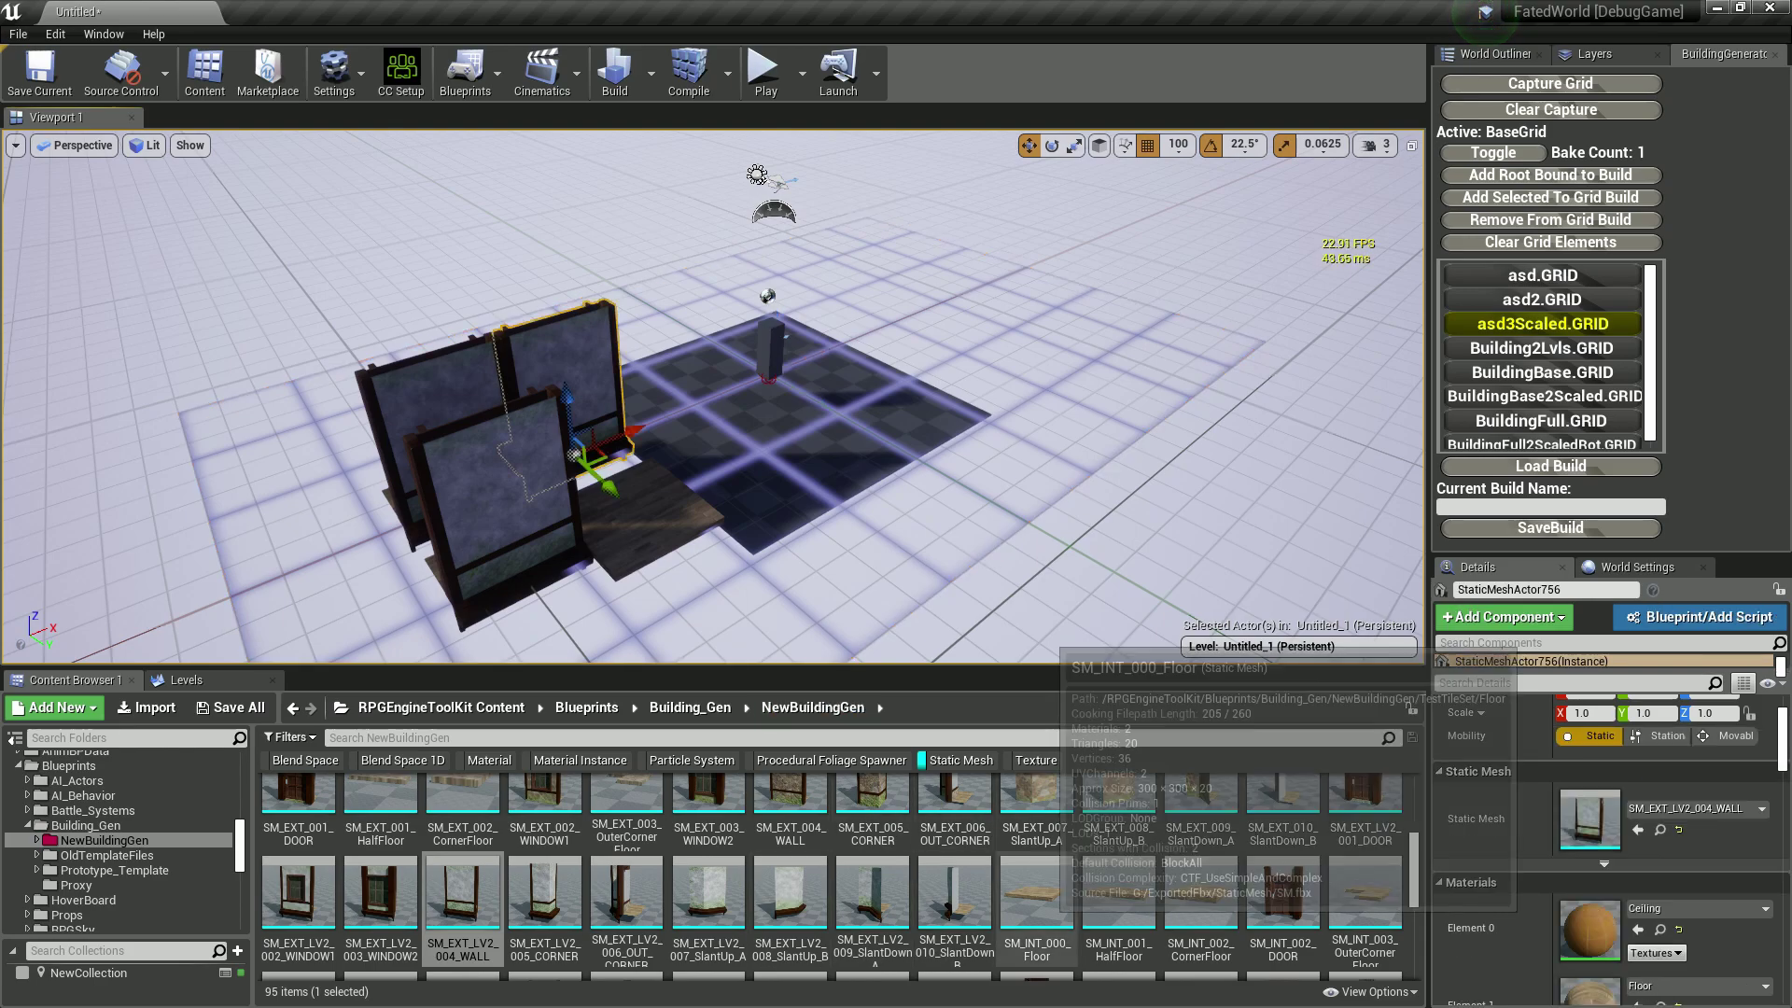
pyautogui.click(1036, 896)
pyautogui.click(1638, 829)
# Rotate the two remaining wall pieces about the vertical axis so they line up along the outer edge of the floor tiles.
pyautogui.click(401, 425)
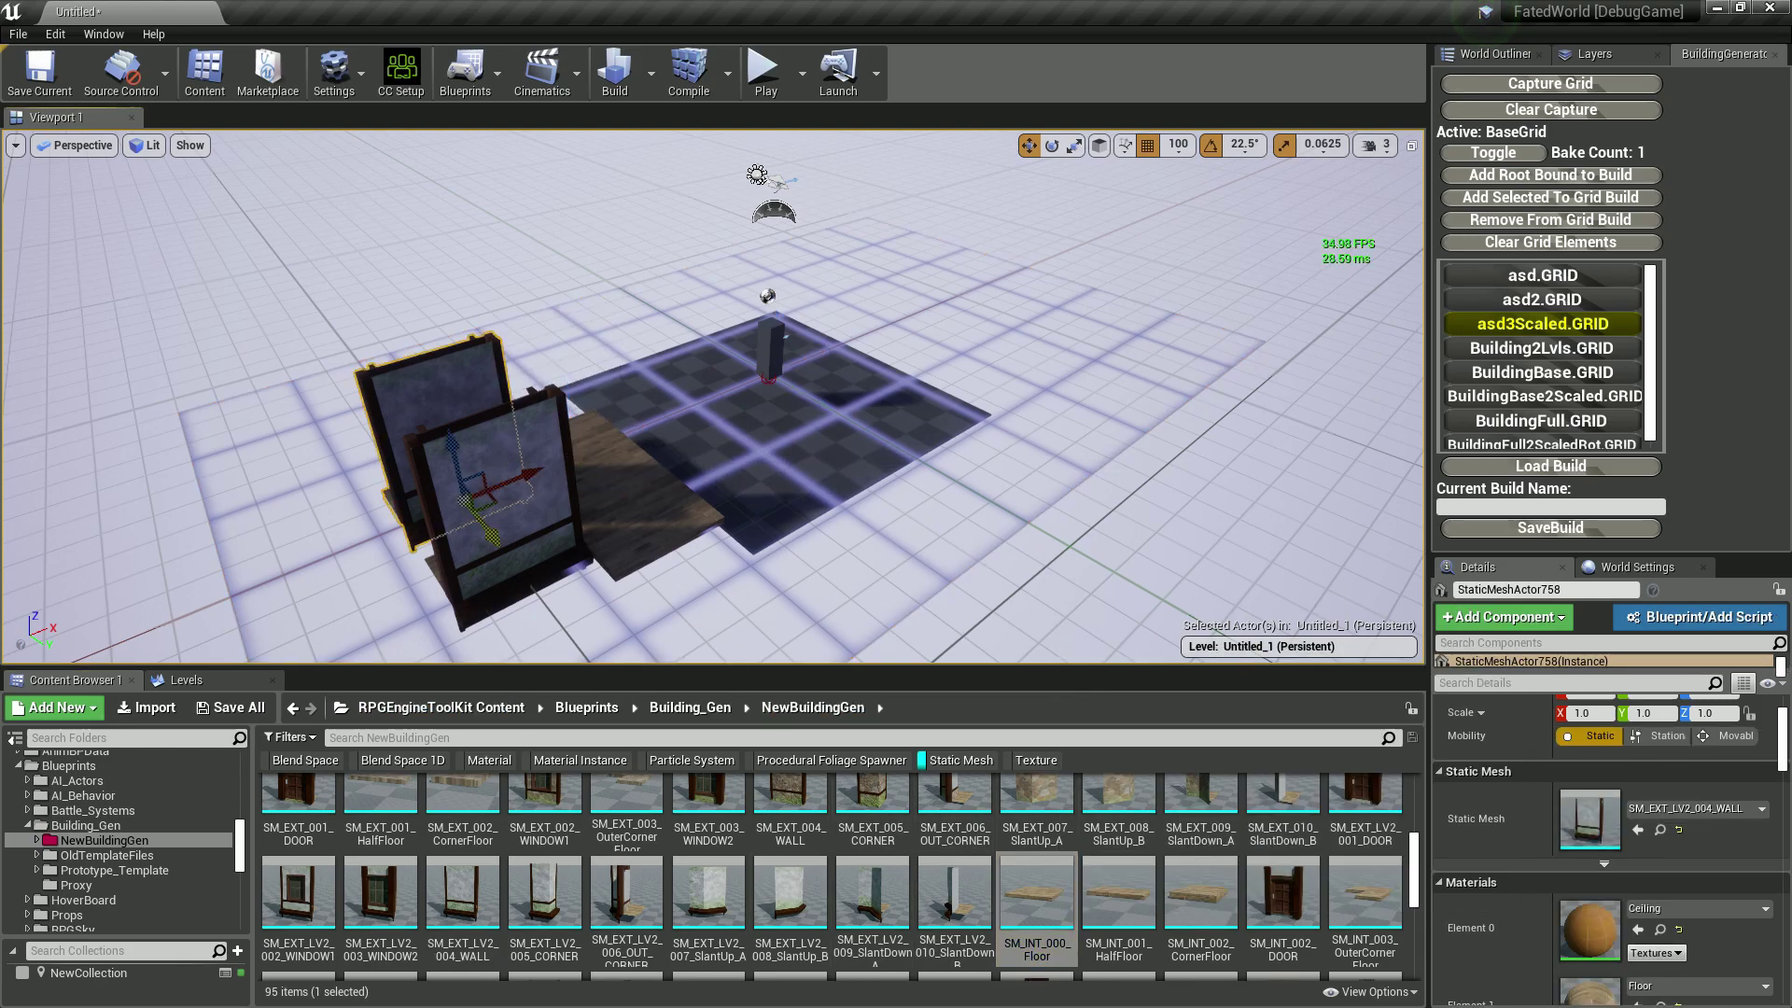
pyautogui.click(1051, 145)
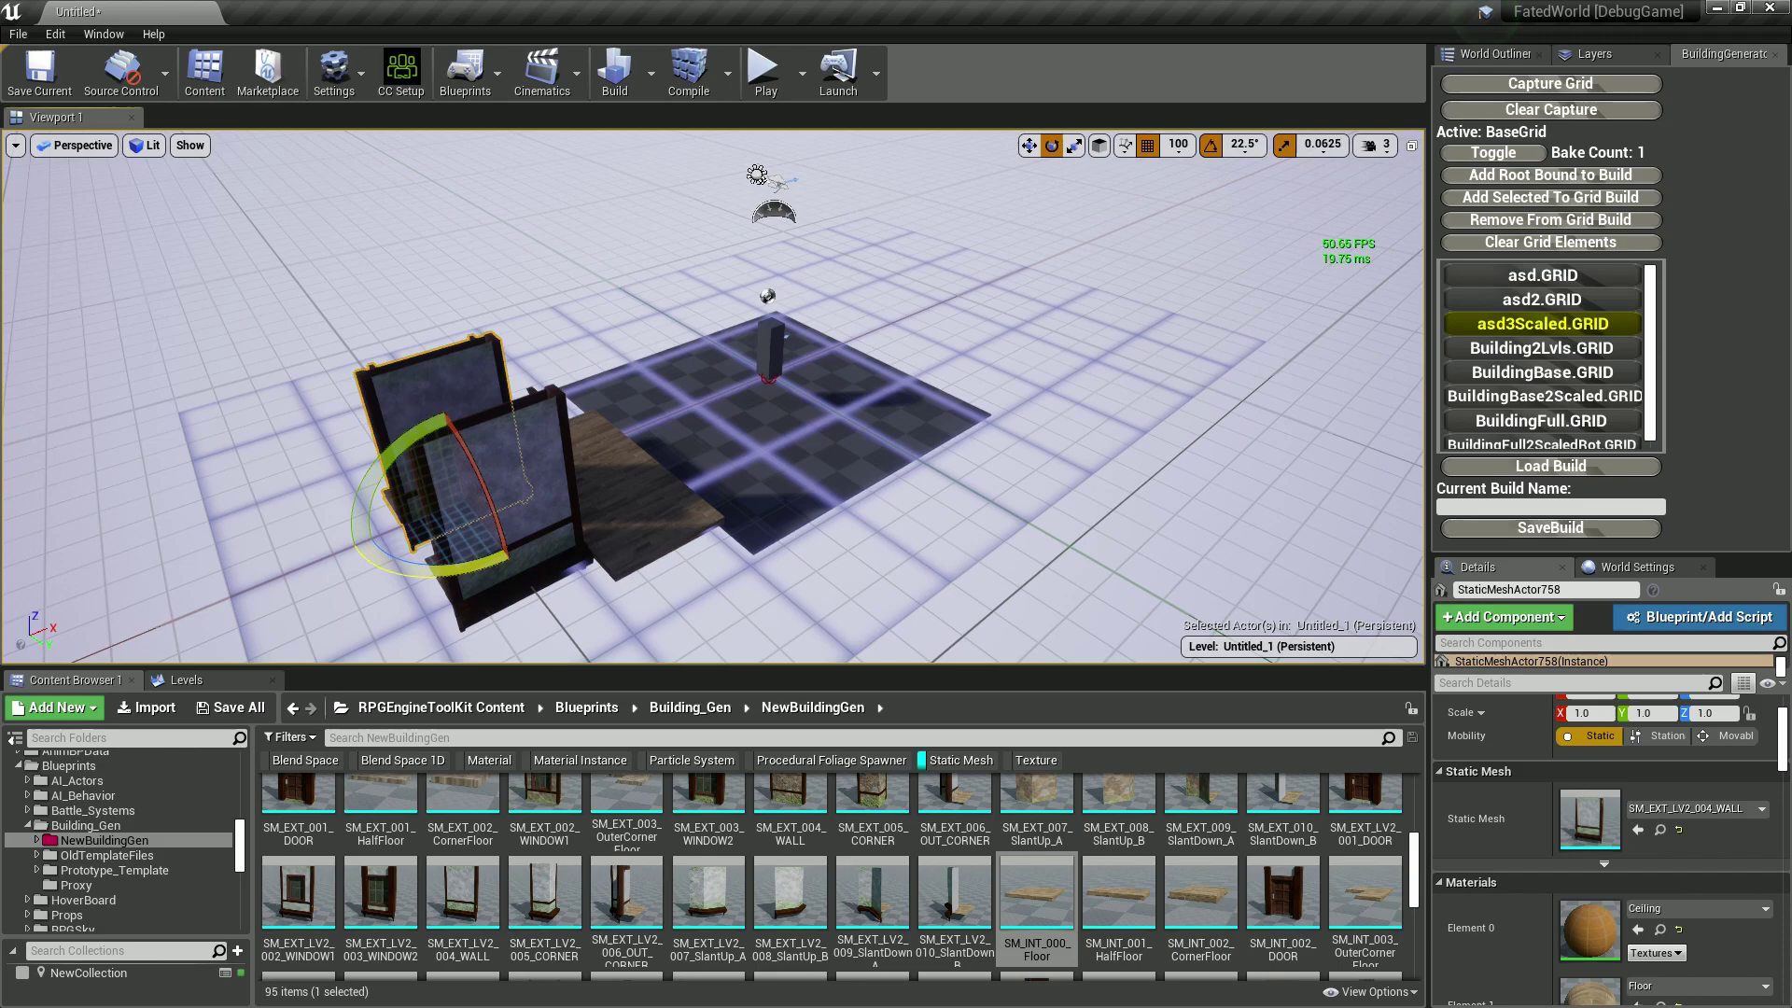
pyautogui.moveTo(402, 551); pyautogui.dragTo(514, 560)
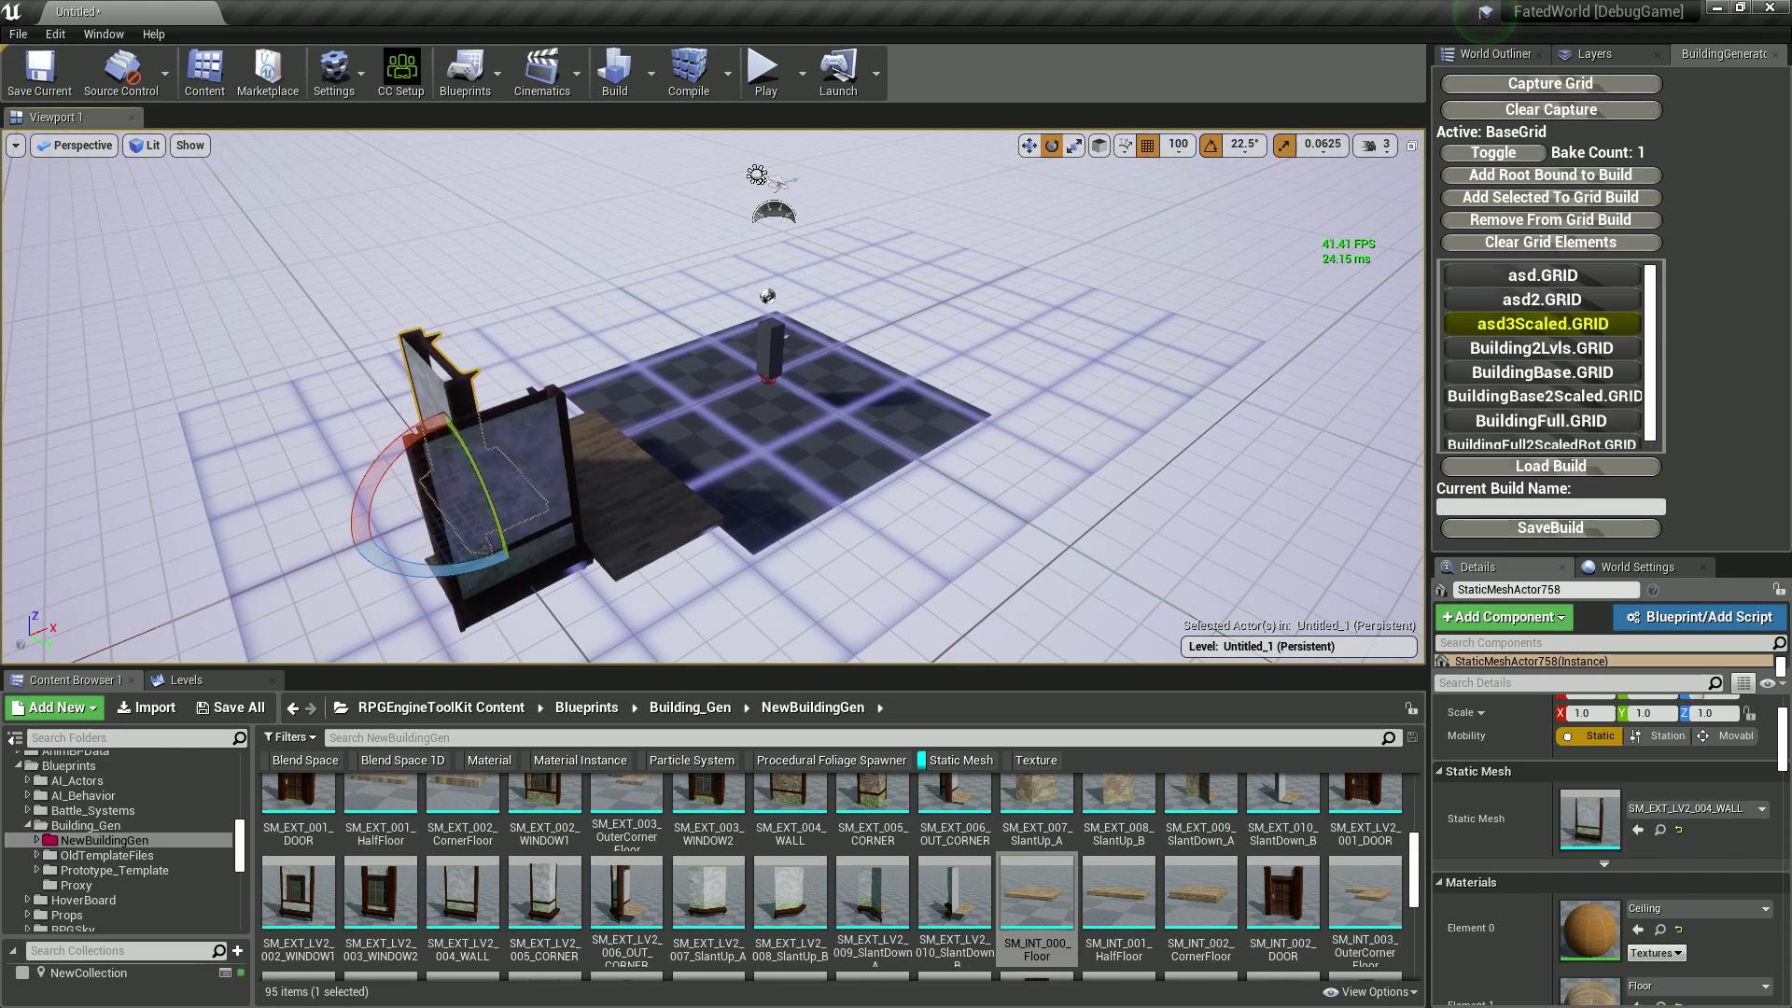
pyautogui.click(509, 467)
pyautogui.moveTo(485, 650); pyautogui.dragTo(544, 630)
pyautogui.moveTo(654, 467); pyautogui.dragTo(728, 513, button='right')
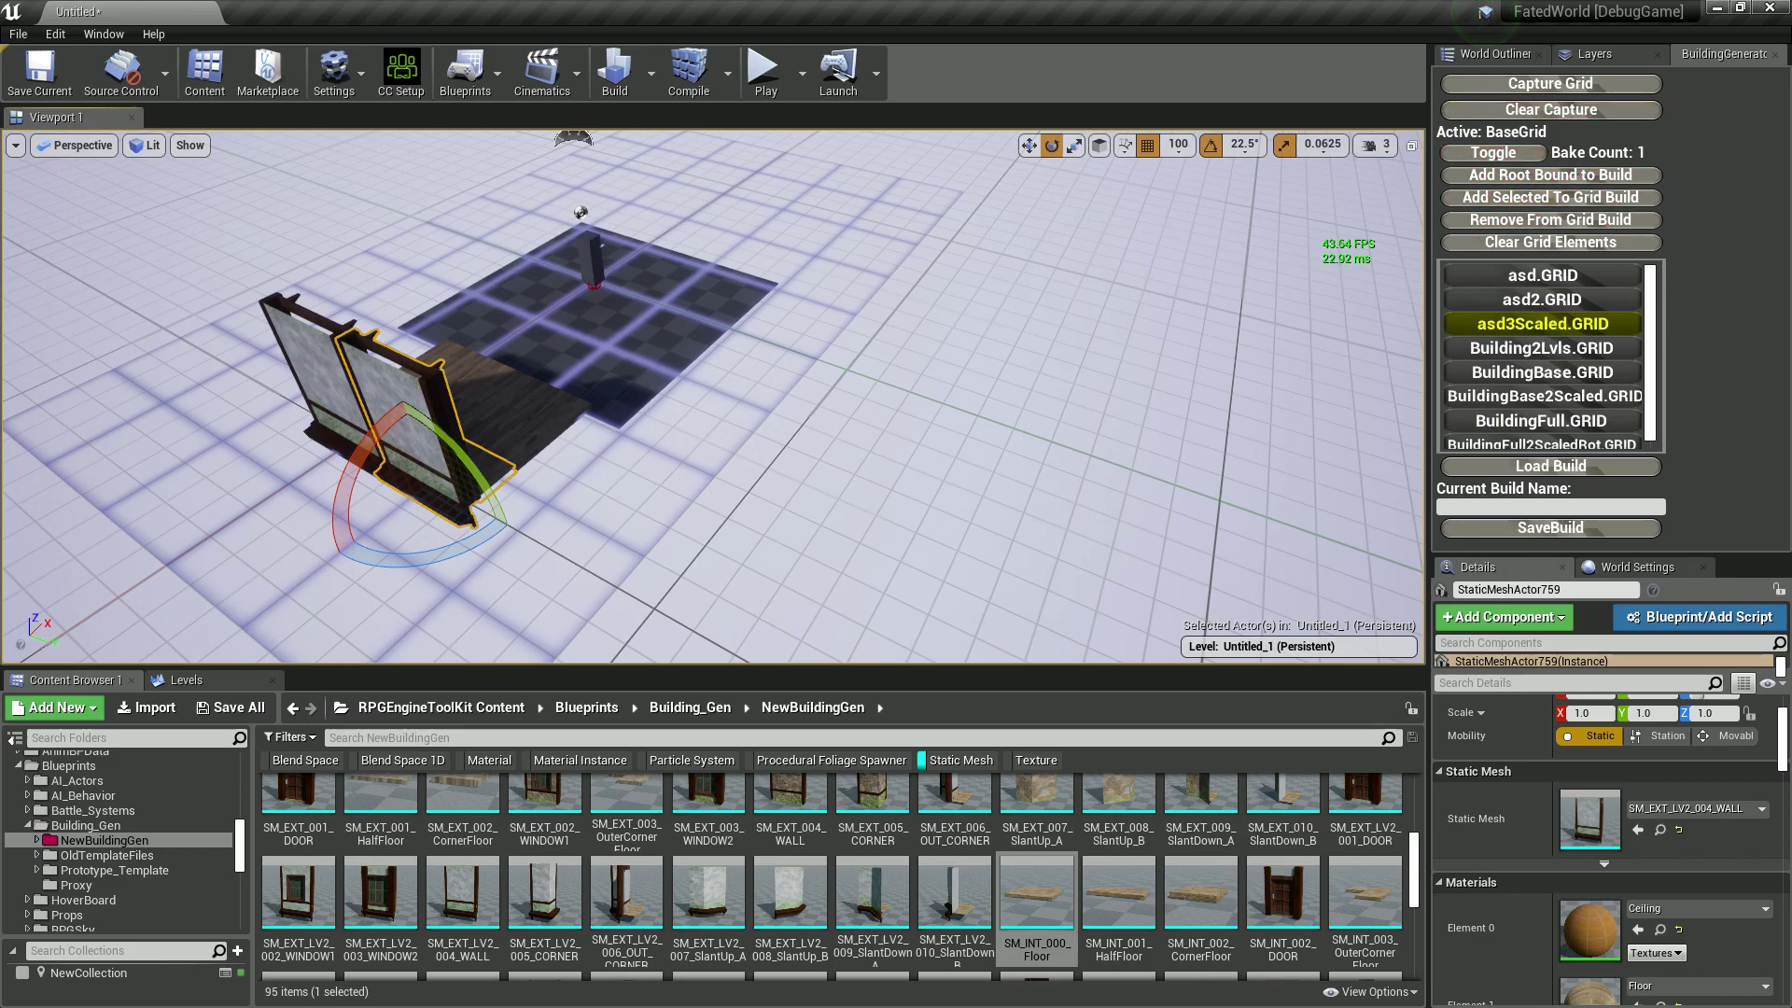
# Examine the tile actors grouped under RootBuilder_BaseGrid_14, select BaseGrid and return to the BuildingGeneratorPanel.
pyautogui.click(591, 259)
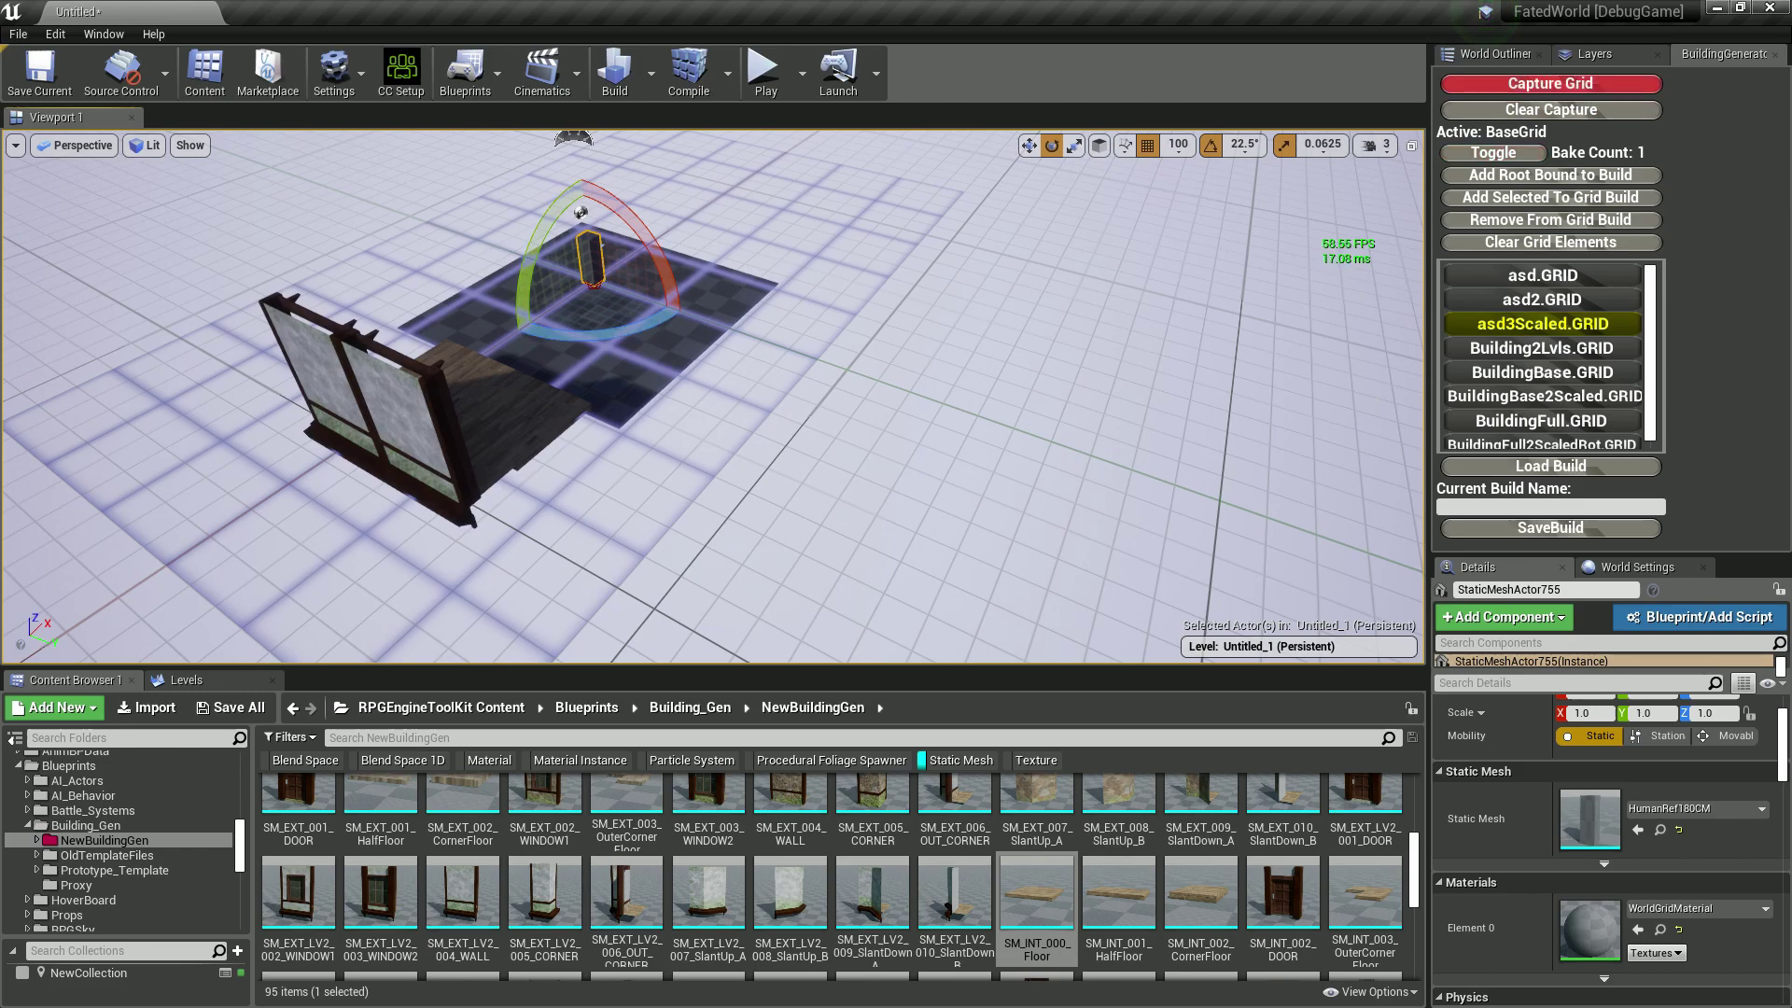
pyautogui.click(1494, 53)
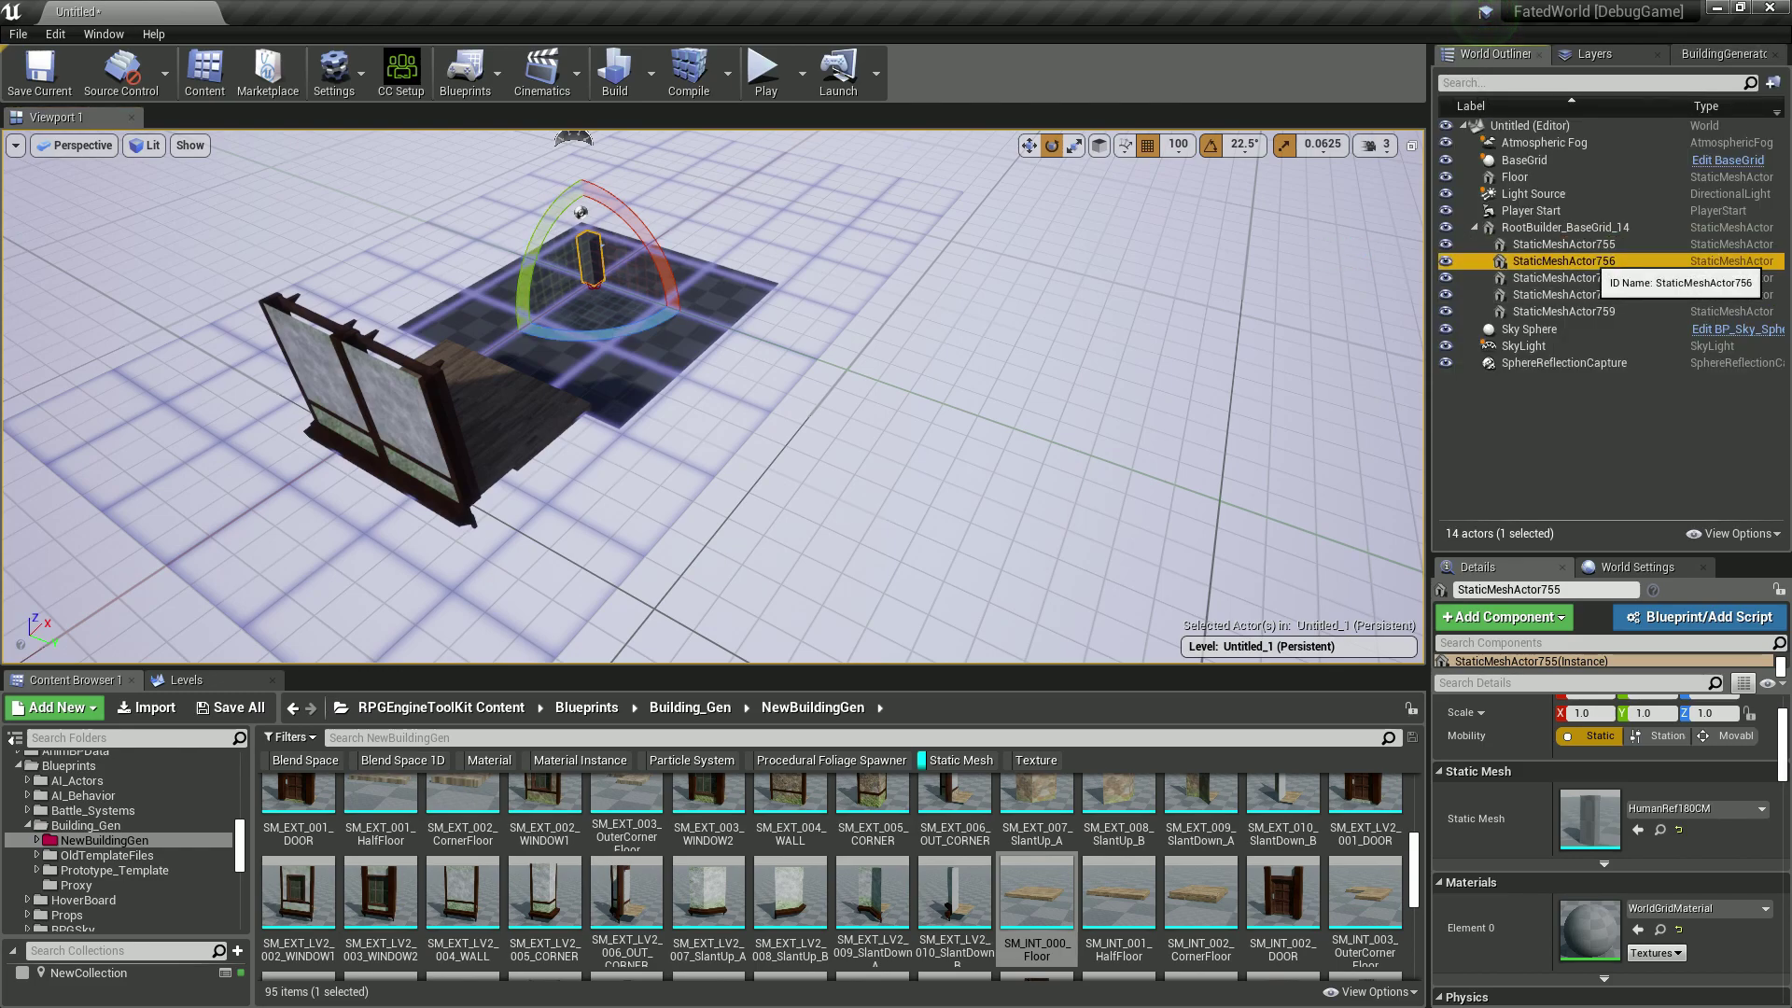
pyautogui.click(1563, 261)
pyautogui.keyDown('shift'); pyautogui.click(1563, 311); pyautogui.keyUp('shift')
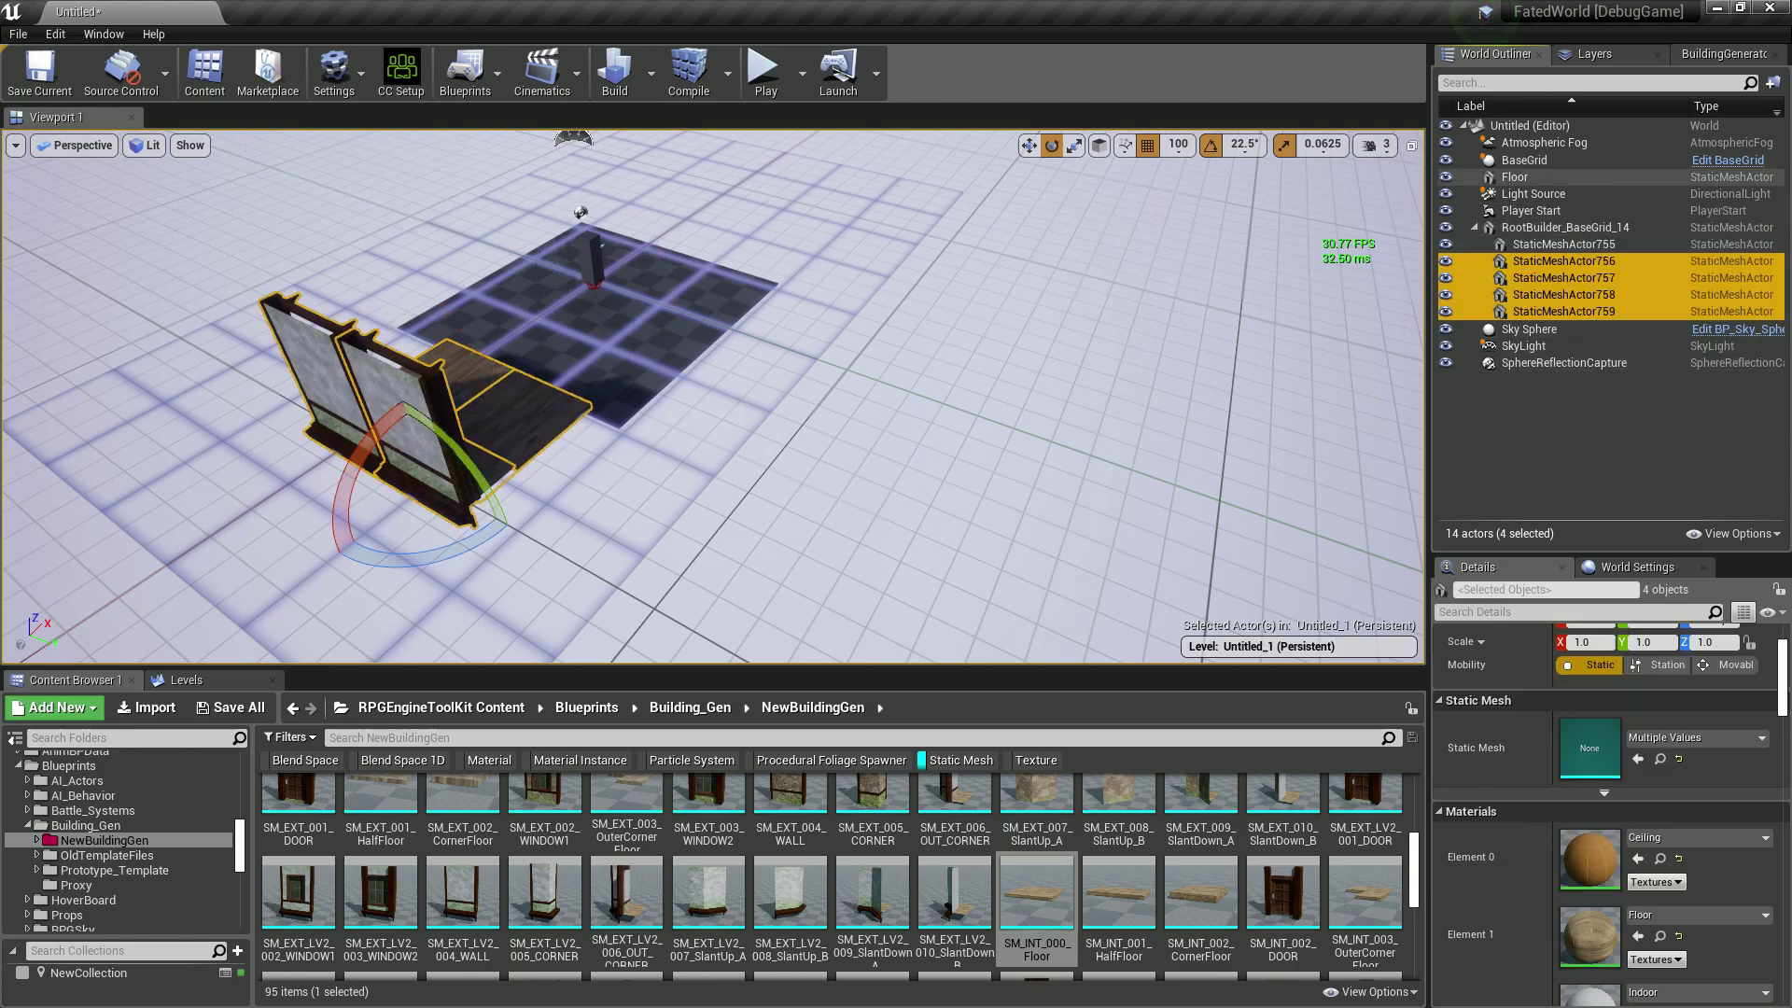
pyautogui.click(1524, 160)
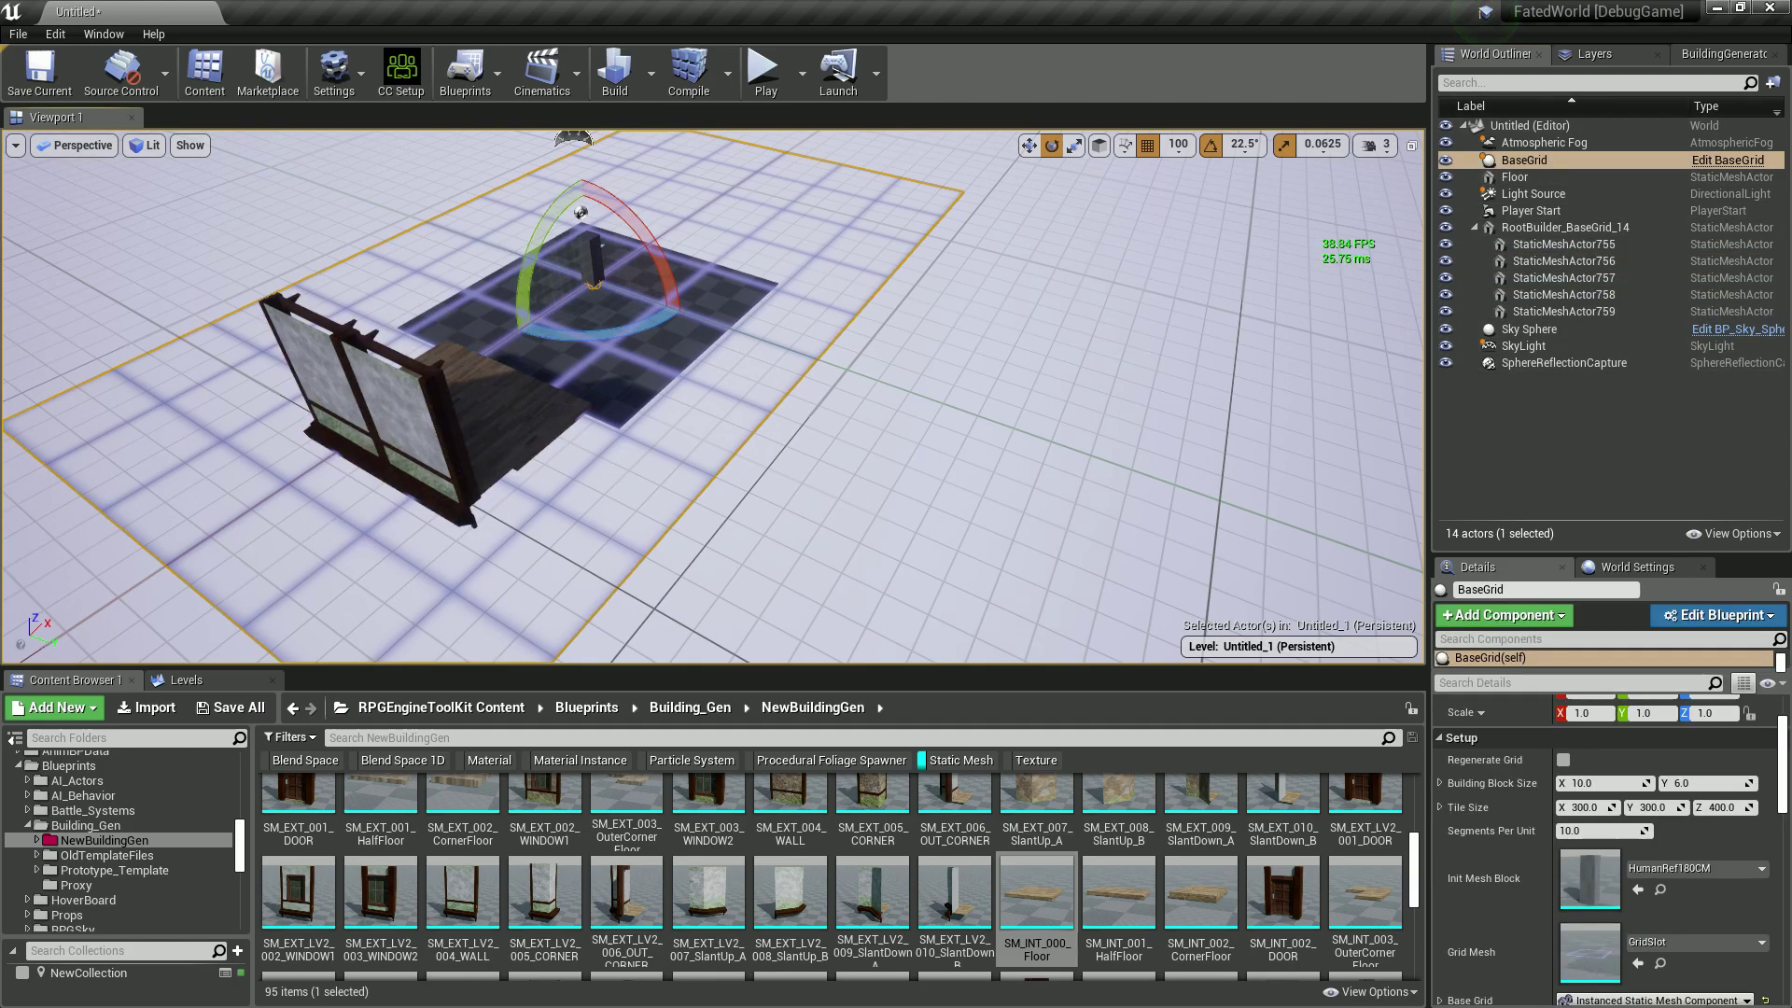
pyautogui.click(1650, 56)
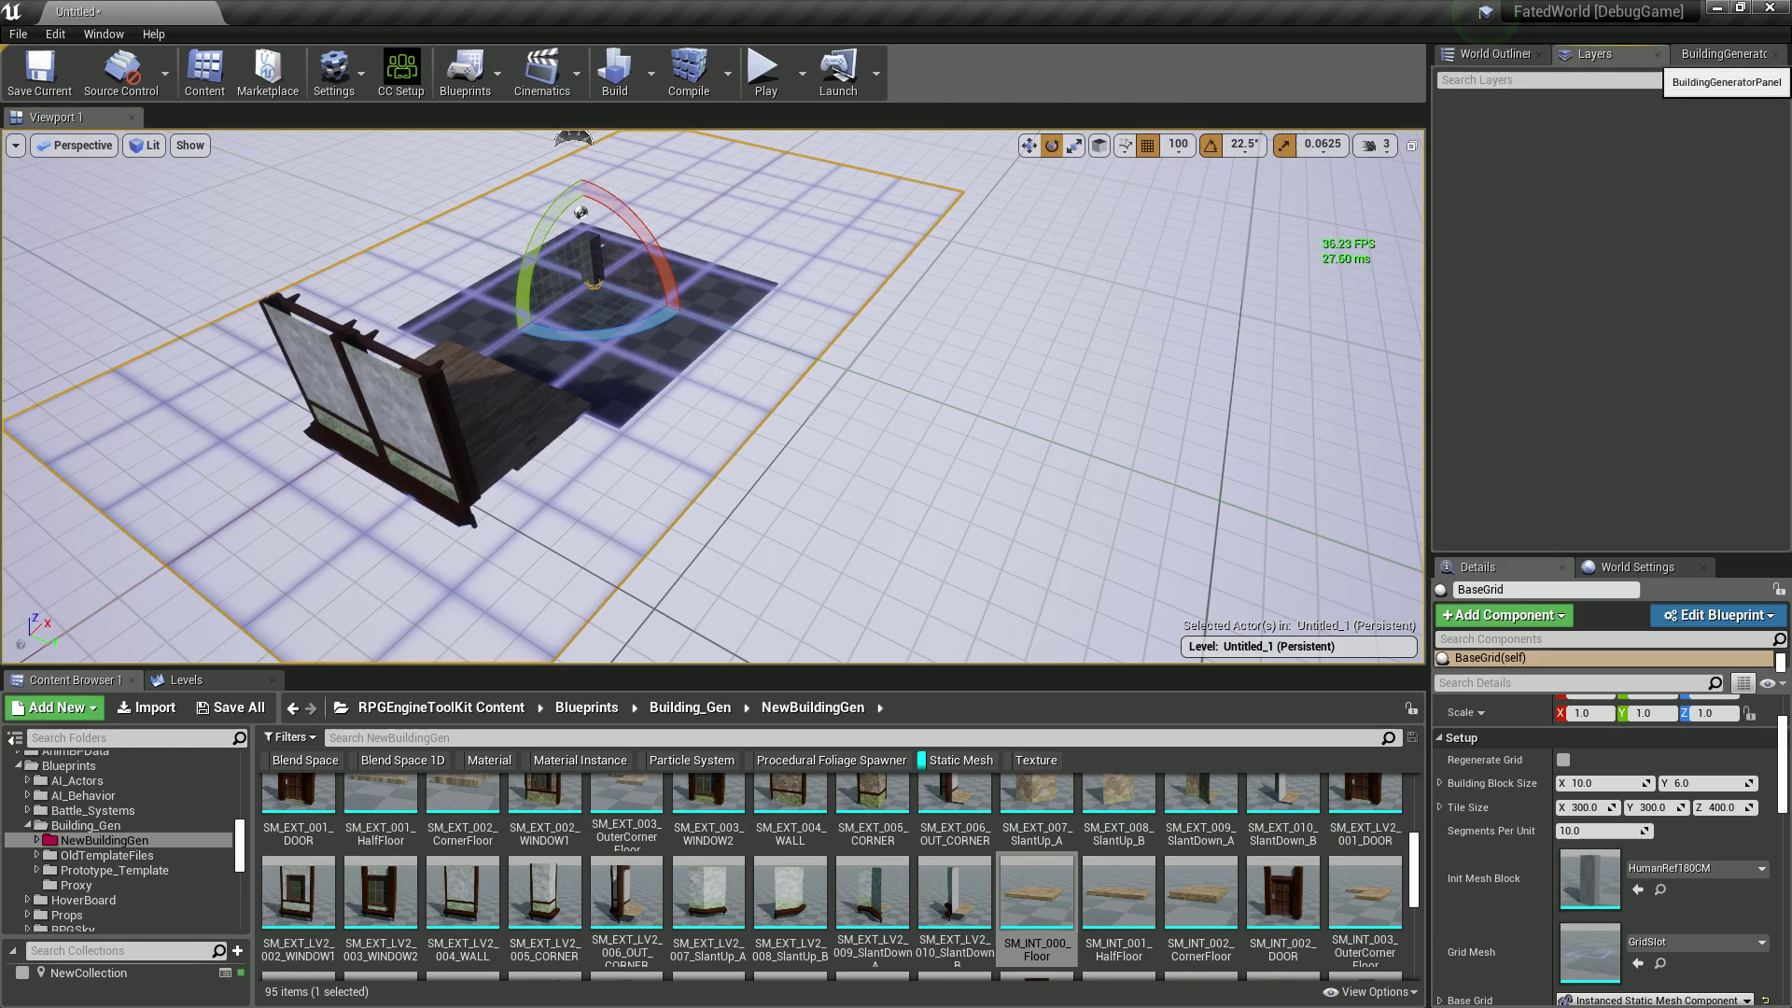
pyautogui.click(1721, 55)
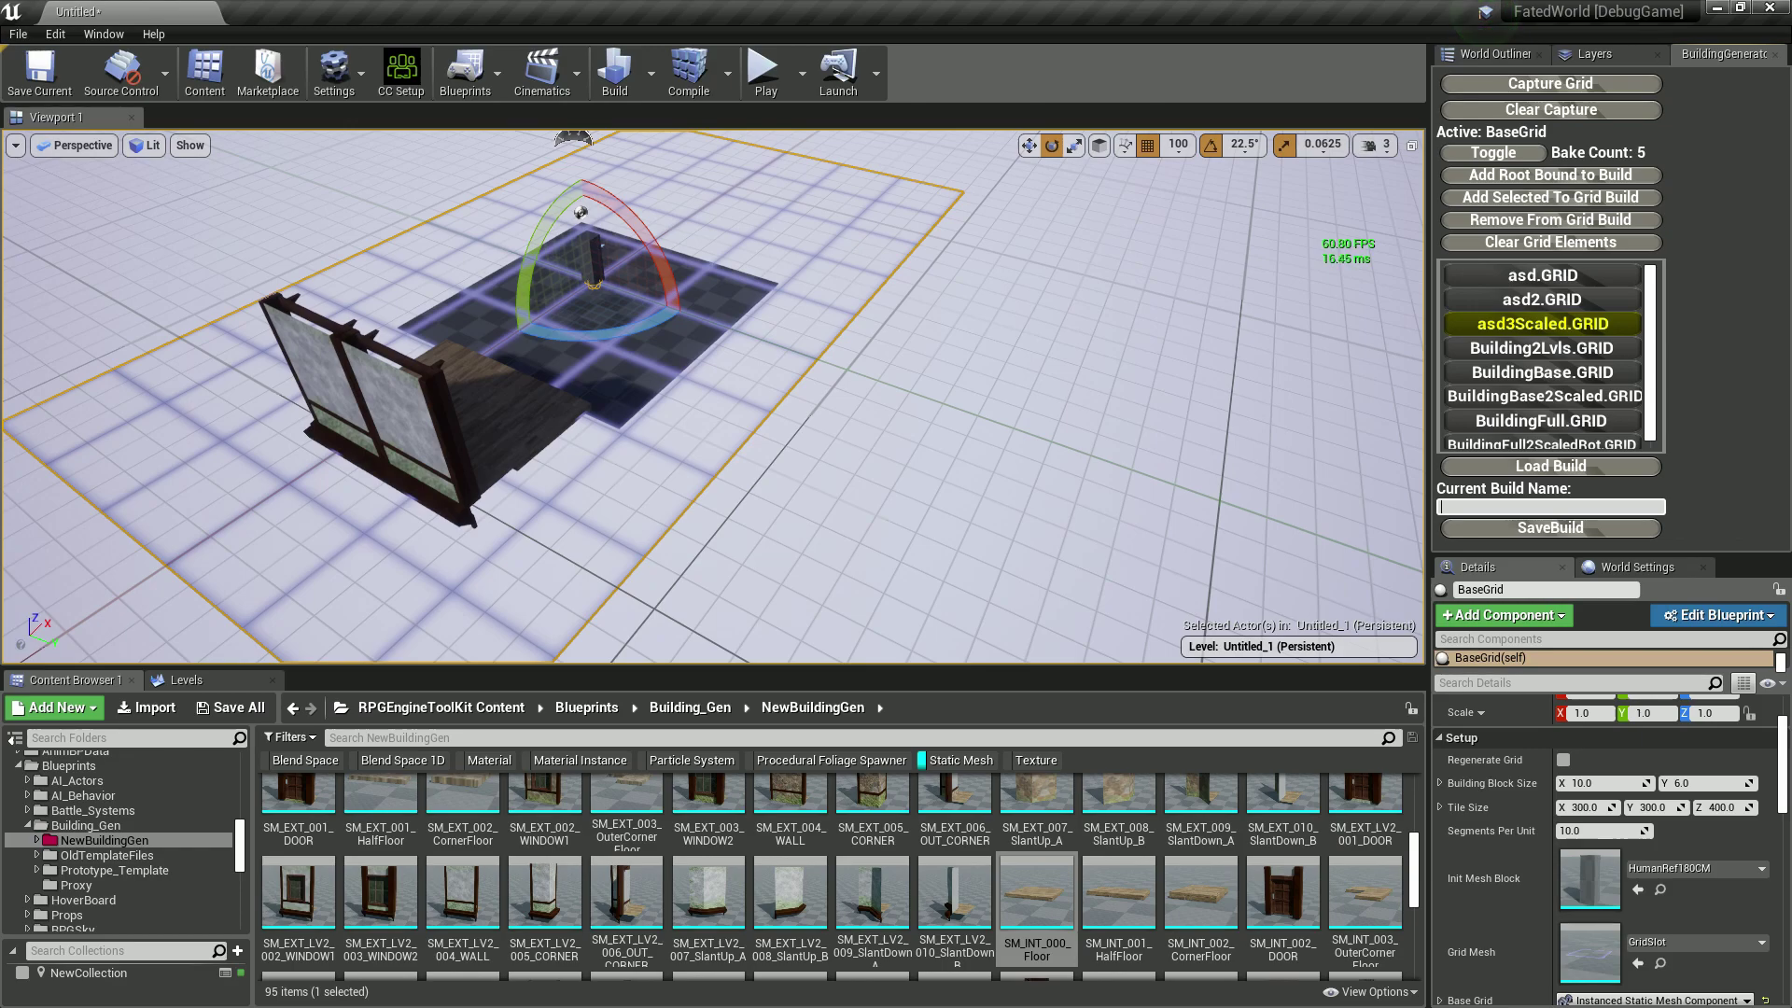
# Clear all grid elements and load the saved build BuildingFull2ScaledRot.GRID.
pyautogui.click(1551, 241)
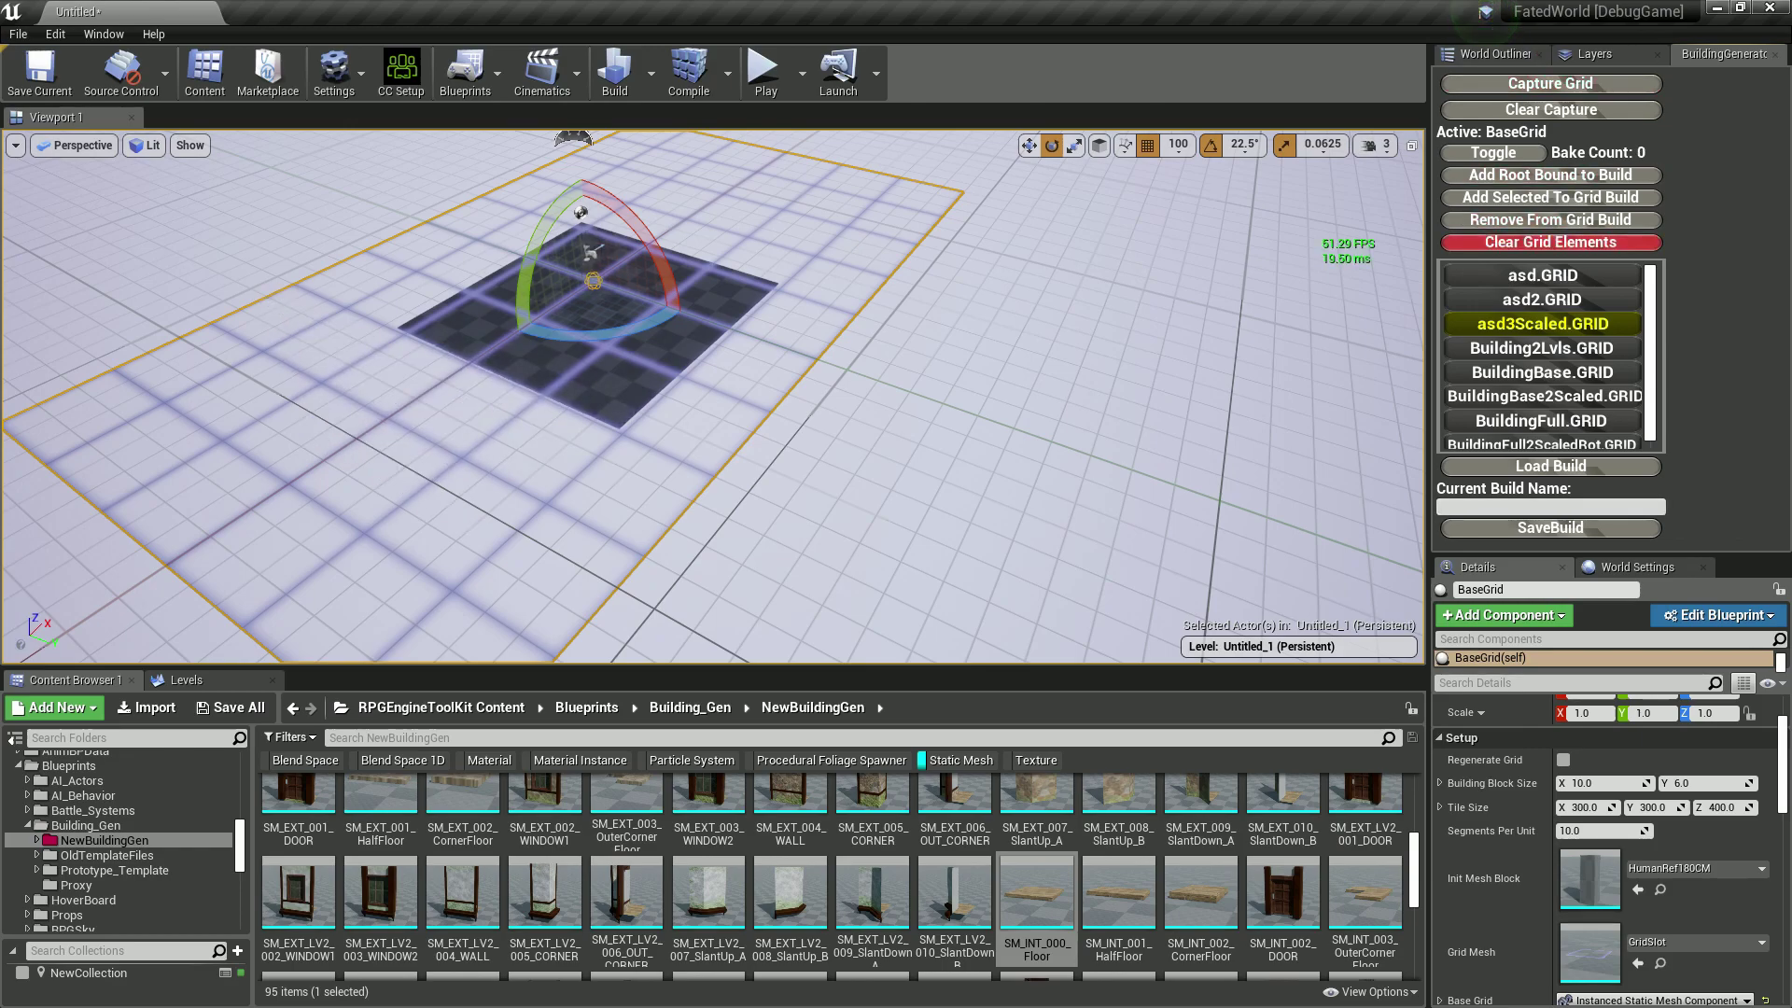
pyautogui.click(1542, 274)
pyautogui.click(1540, 444)
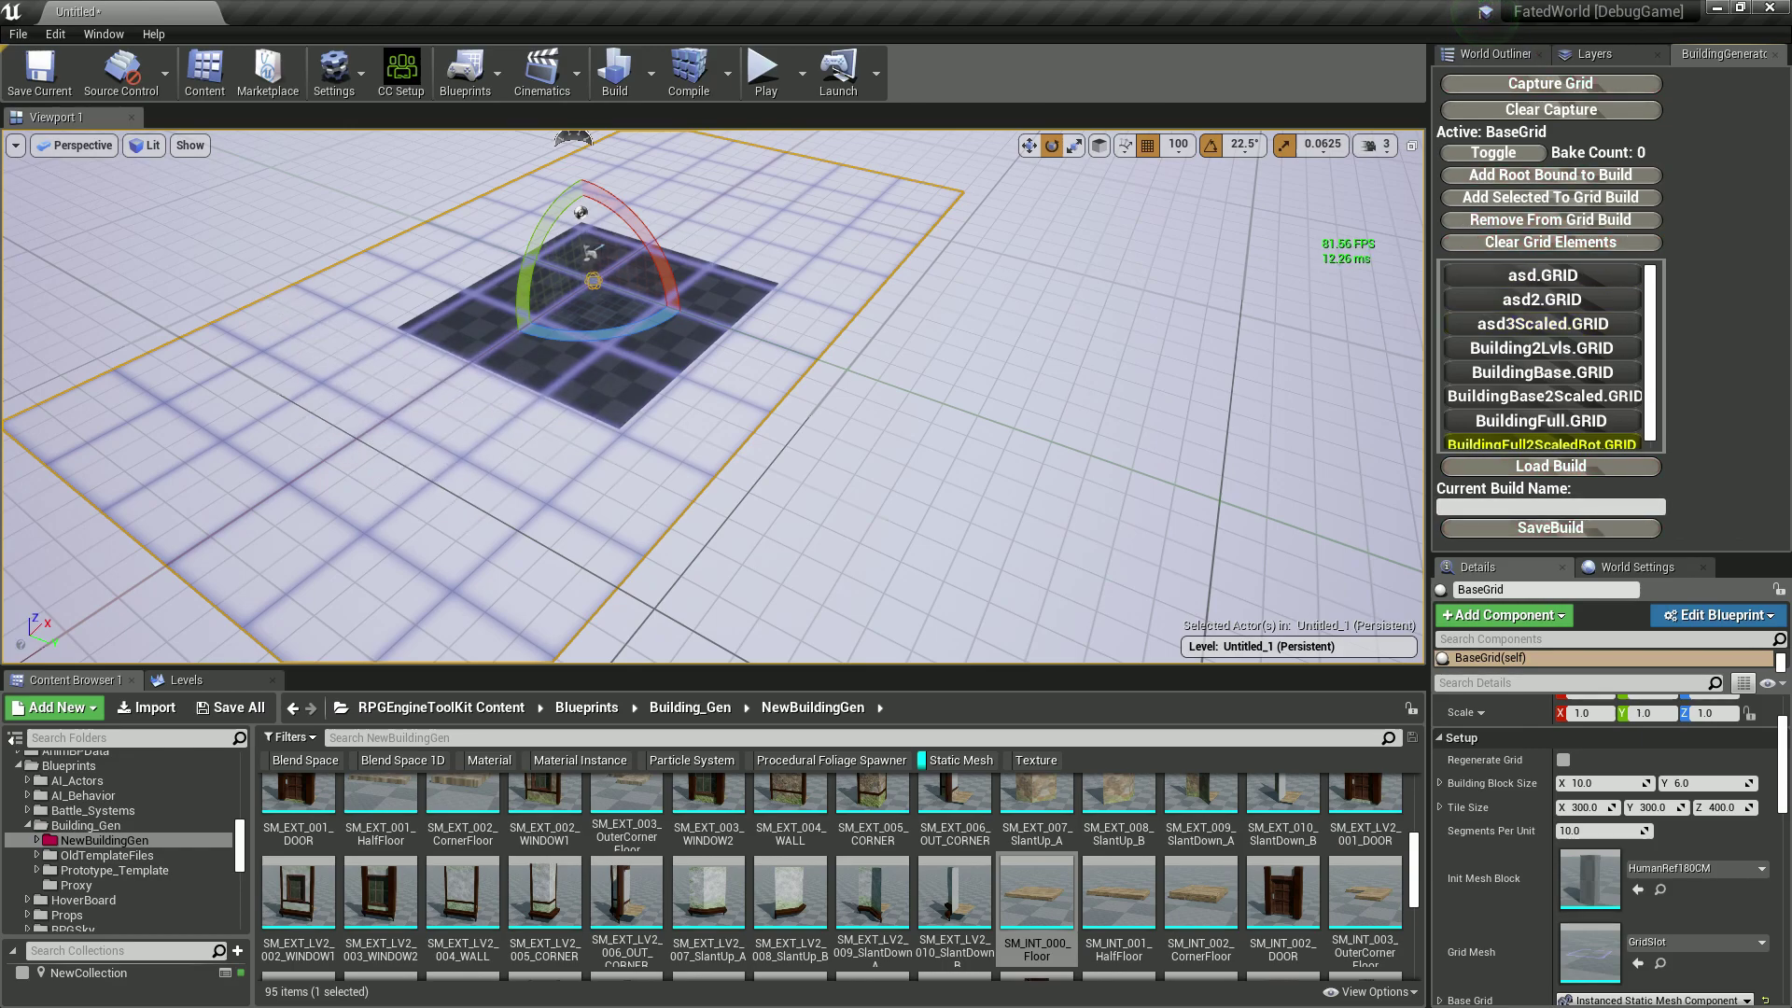
pyautogui.click(1550, 466)
pyautogui.press('s')
pyautogui.moveTo(712, 396); pyautogui.dragTo(522, 378, button='right')
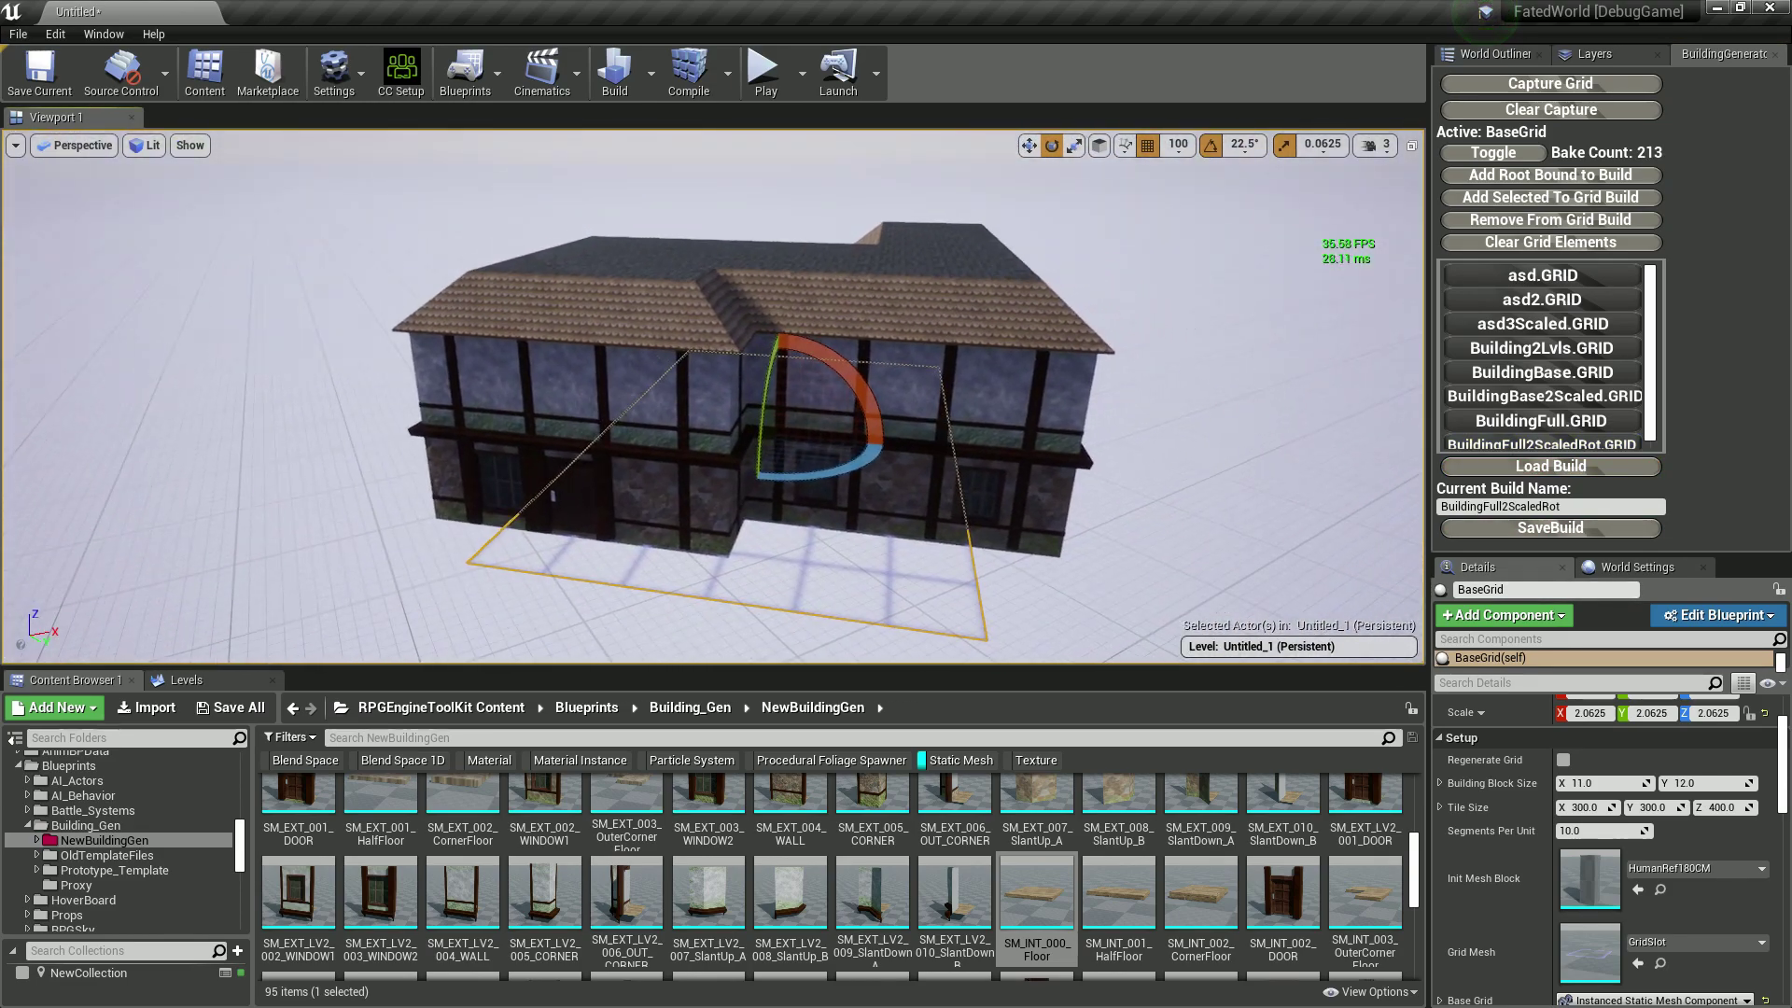
# Load the BuildingFull build, replace it with BuildingBase.GRID and view the building up close.
pyautogui.click(1550, 466)
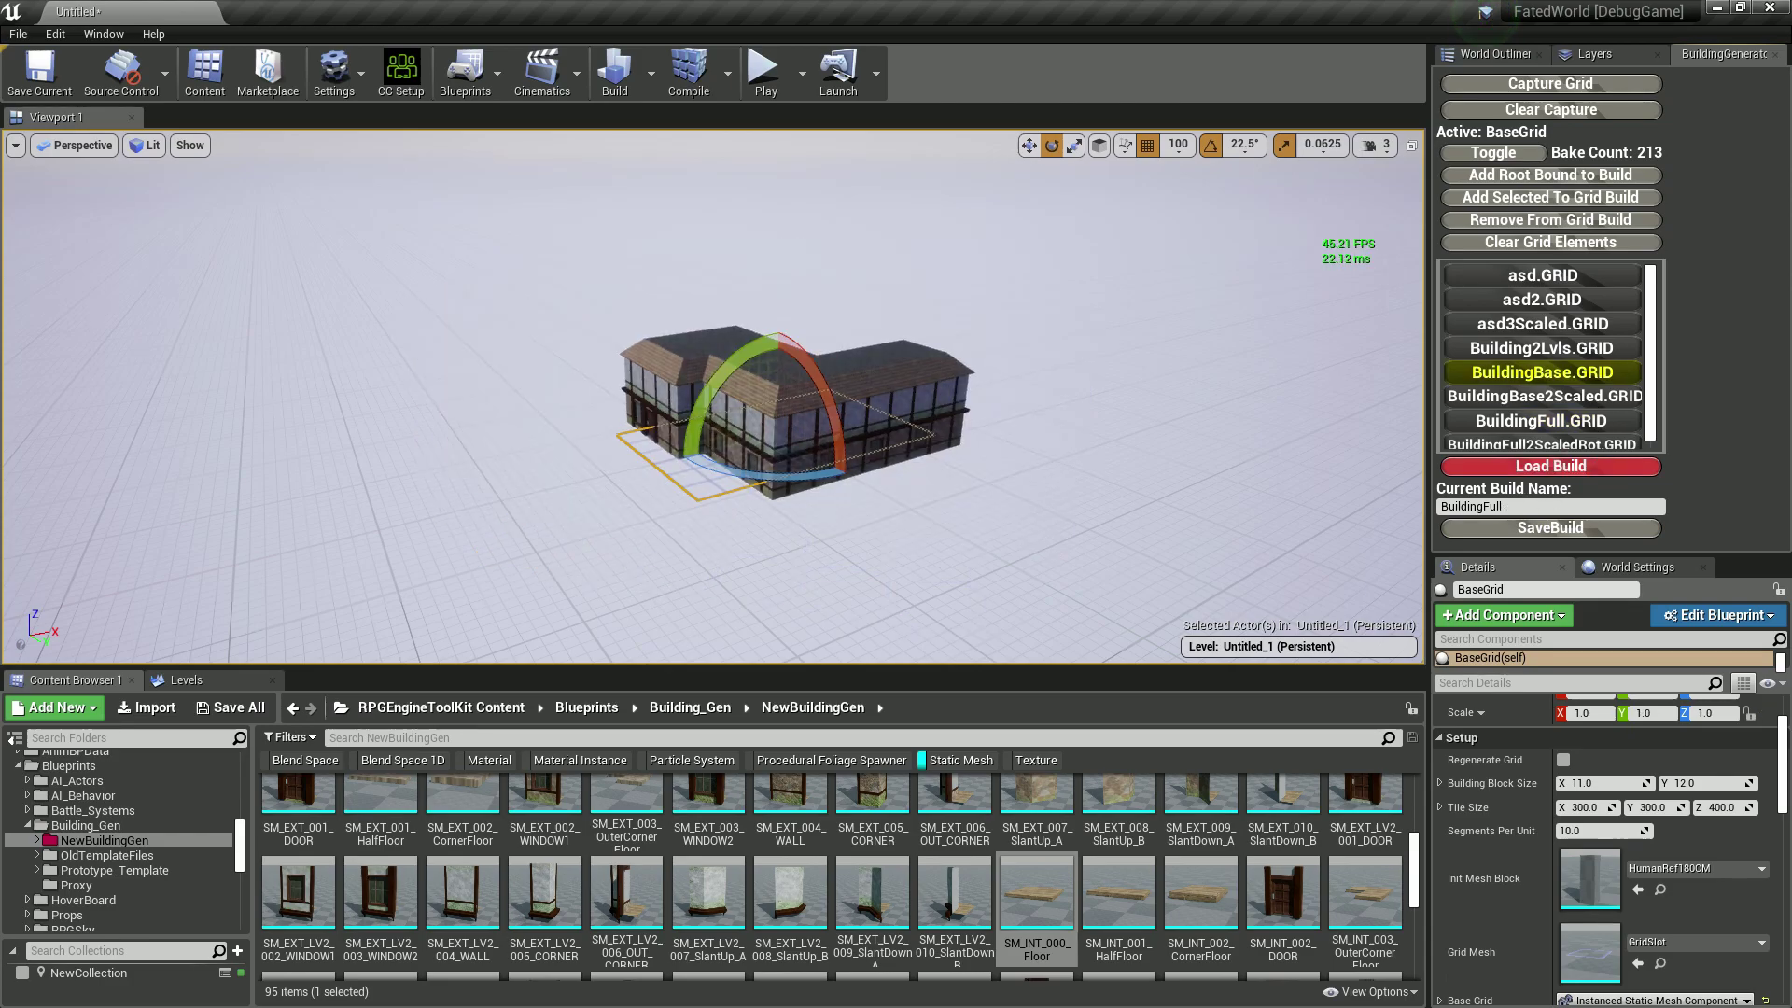
pyautogui.click(1550, 465)
pyautogui.moveTo(712, 397); pyautogui.dragTo(619, 425, button='right')
pyautogui.press('f')
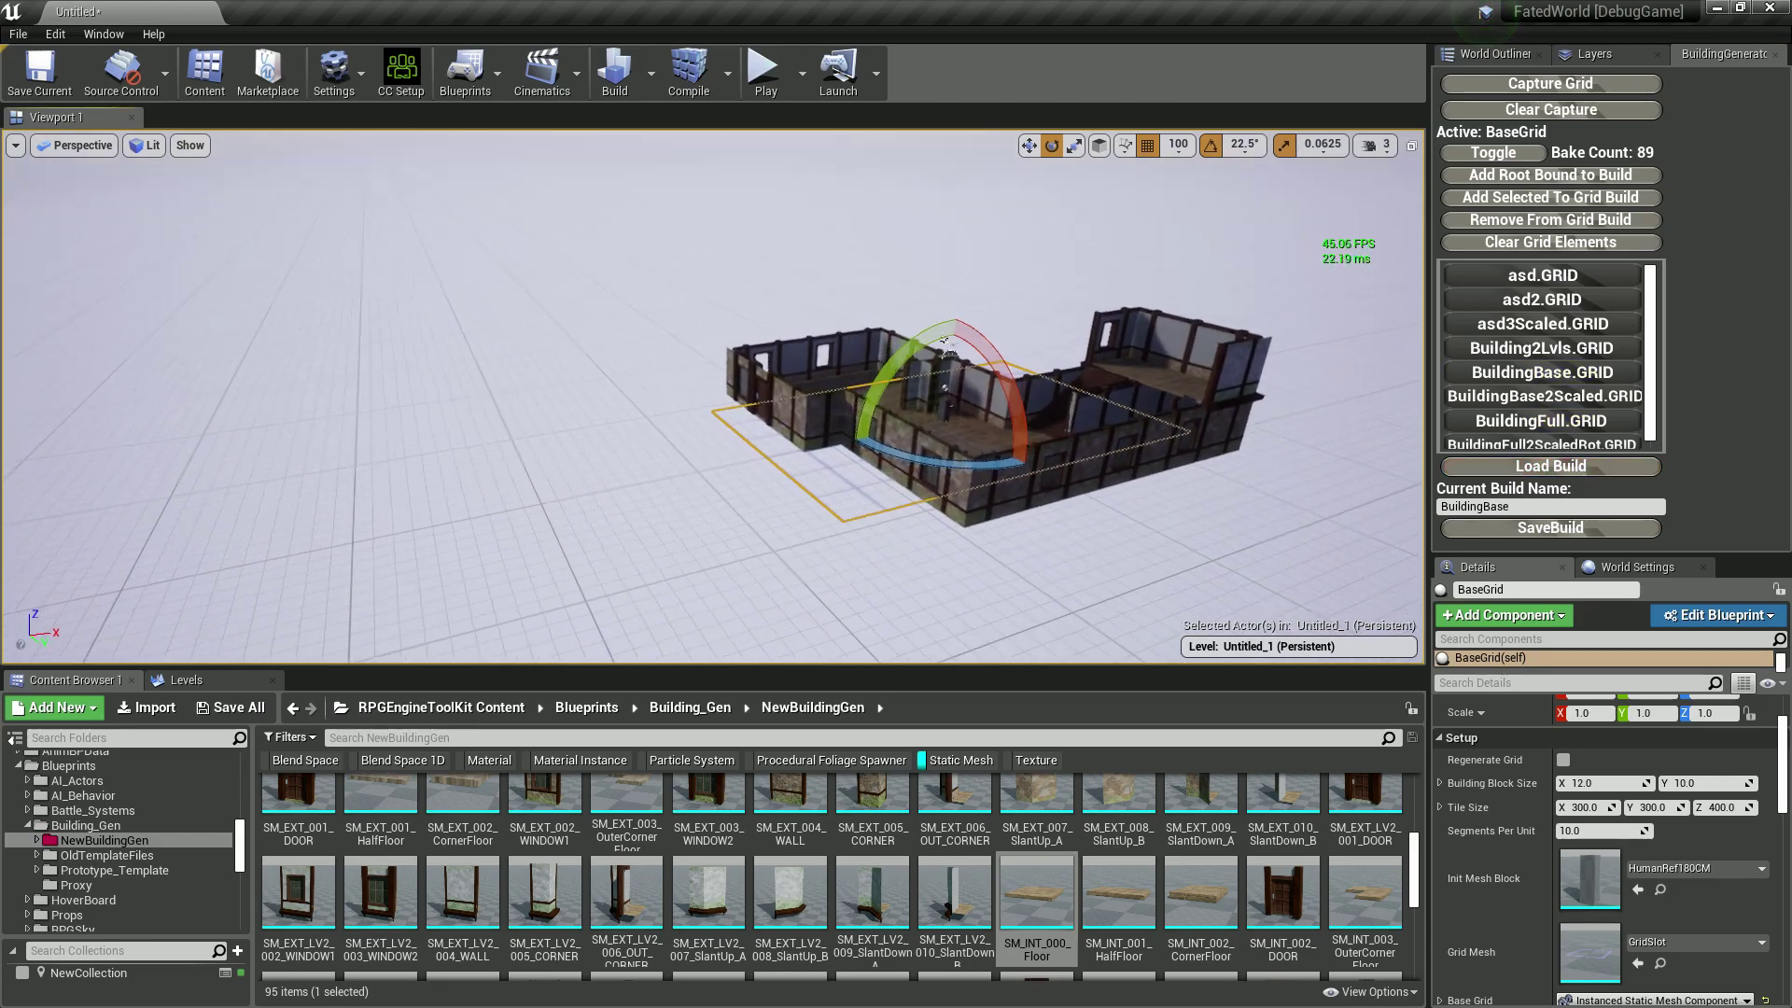
pyautogui.scroll(-10, 746, 316)
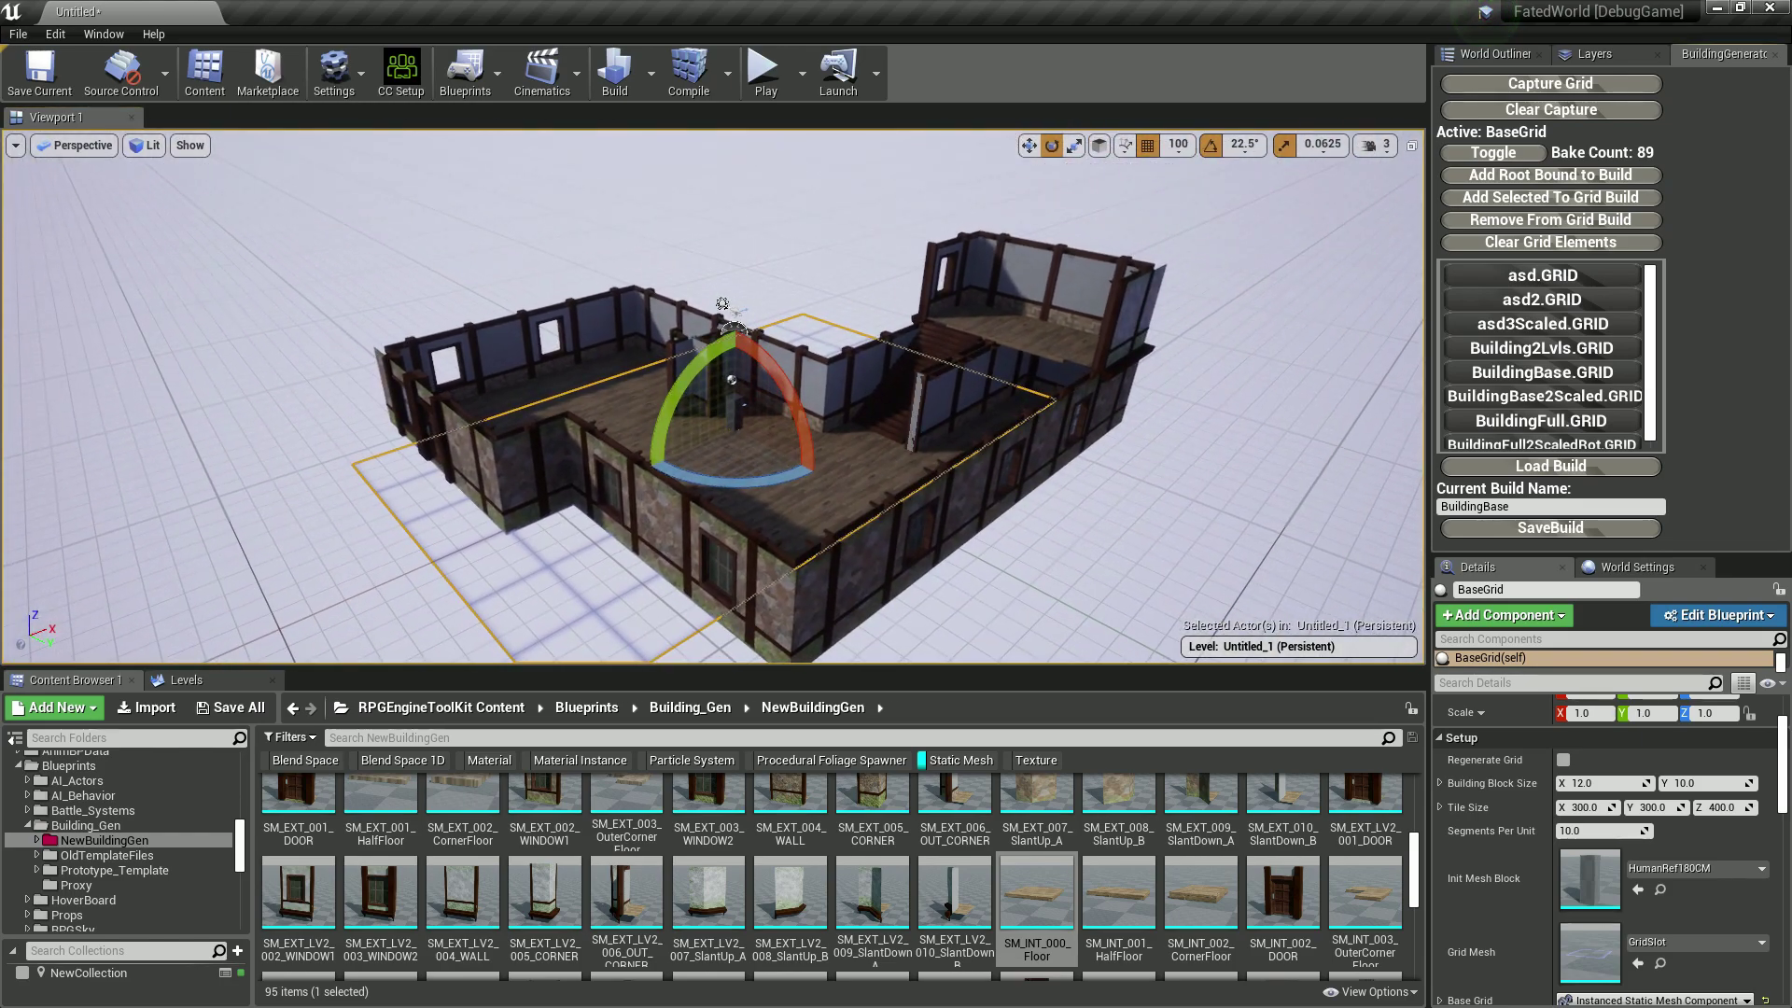
# Load the saved builds asd3Scaled, asd2 and Building2Lvls one after another.
pyautogui.click(1550, 466)
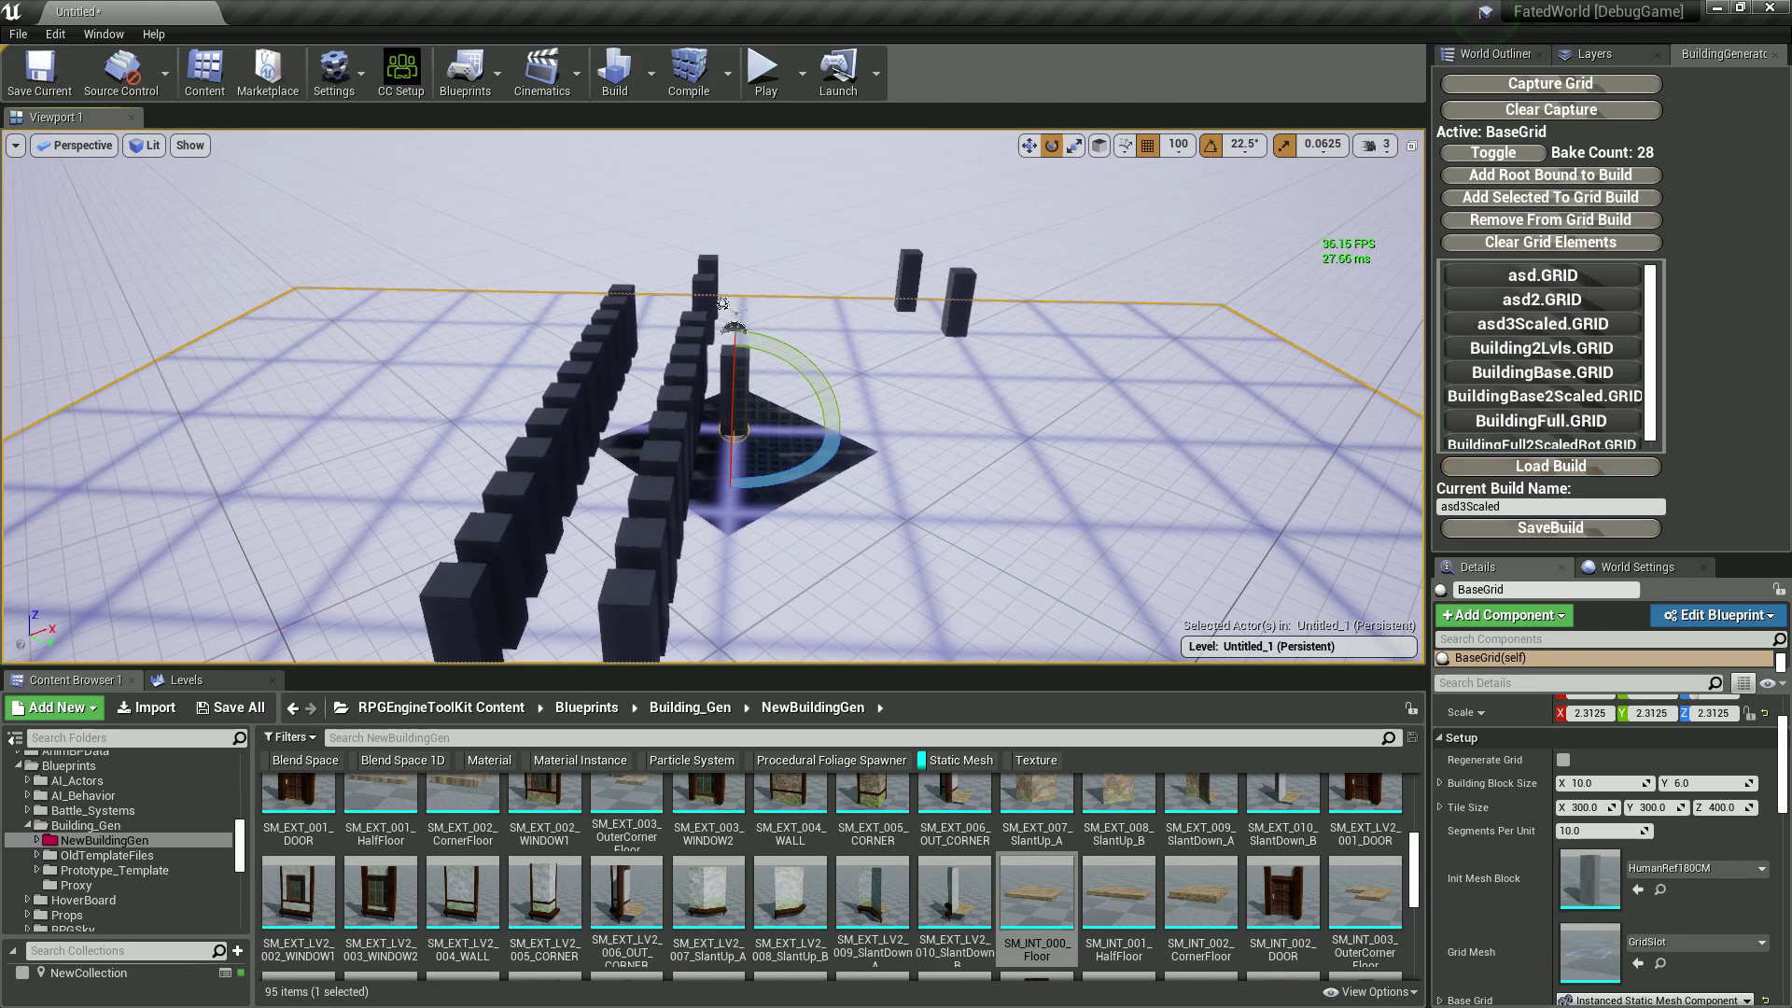
pyautogui.moveTo(712, 396); pyautogui.dragTo(728, 340, button='right')
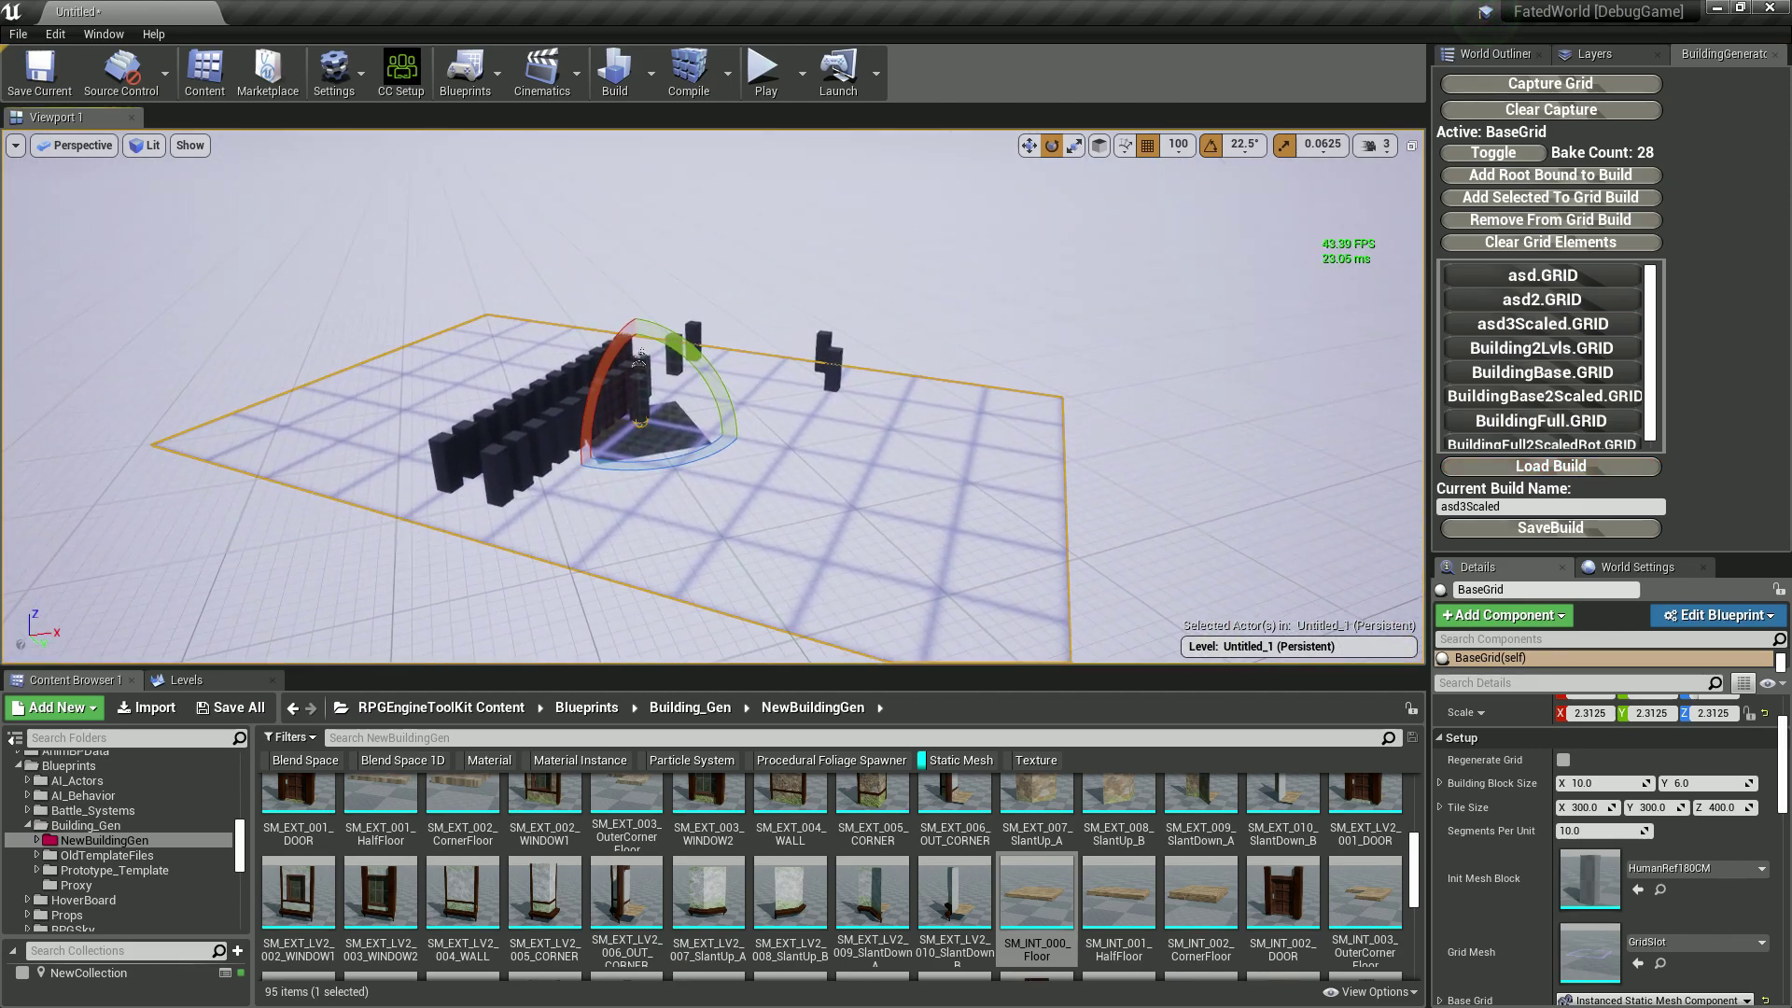
pyautogui.click(1542, 299)
pyautogui.click(1550, 466)
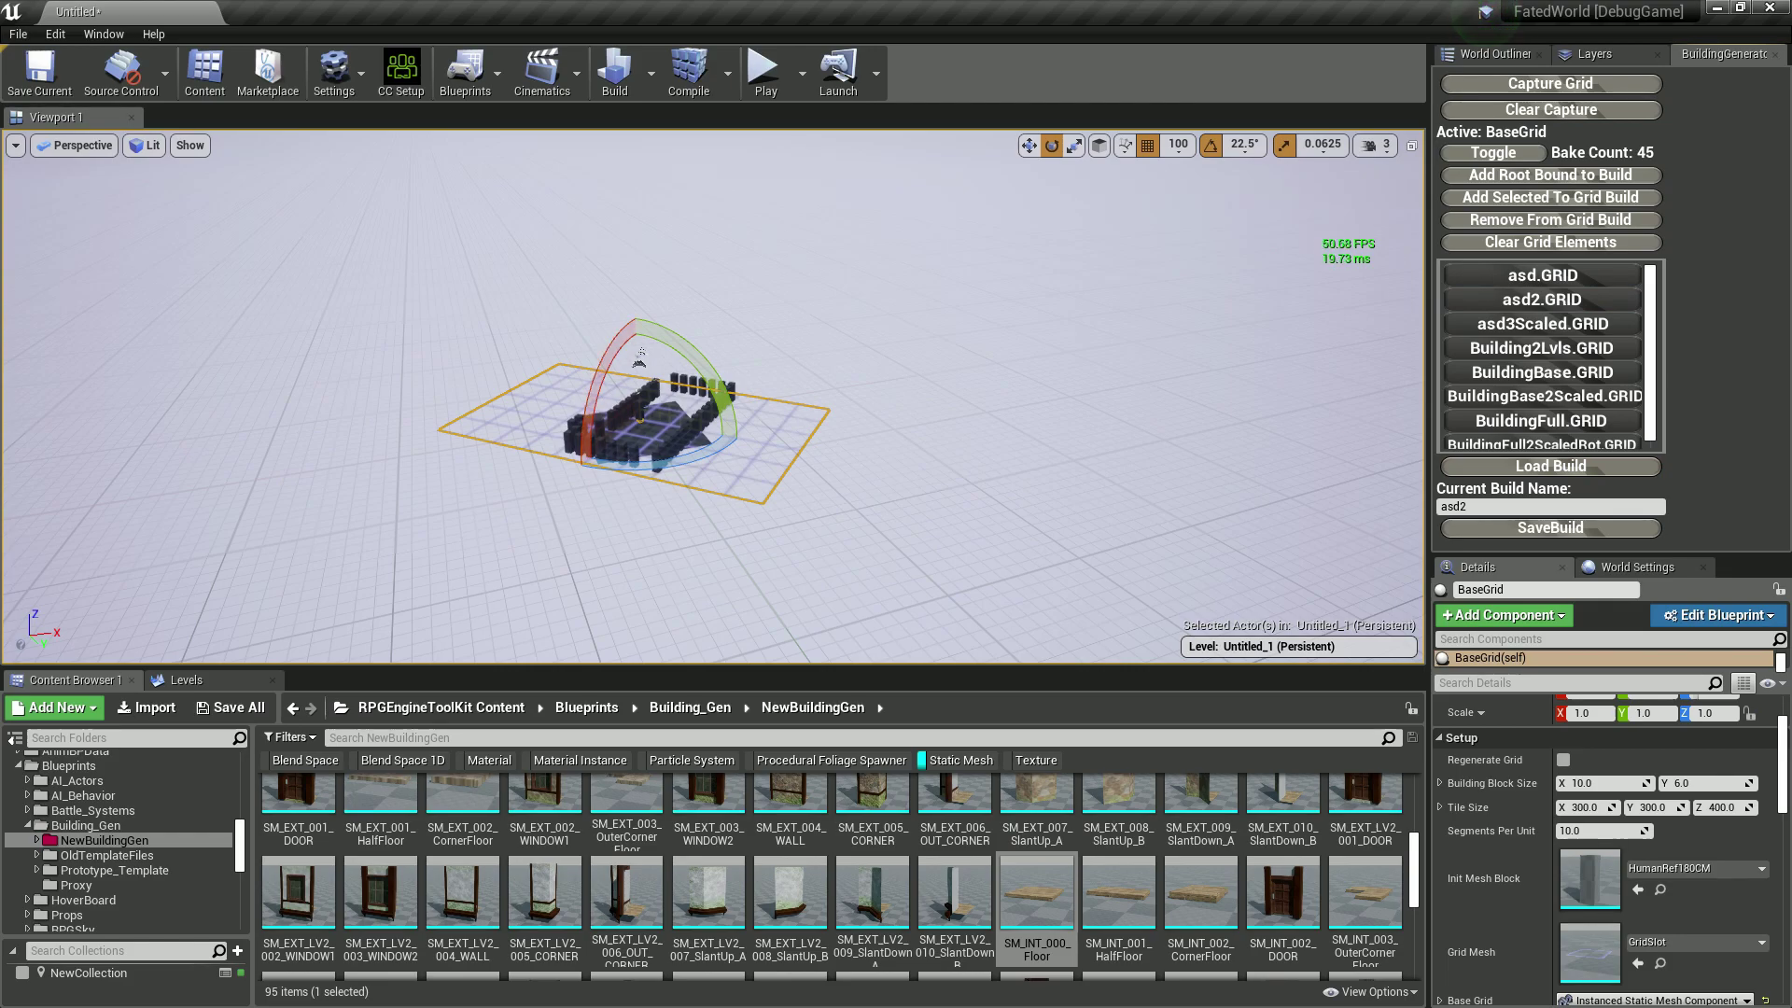
pyautogui.click(1542, 348)
pyautogui.click(1550, 465)
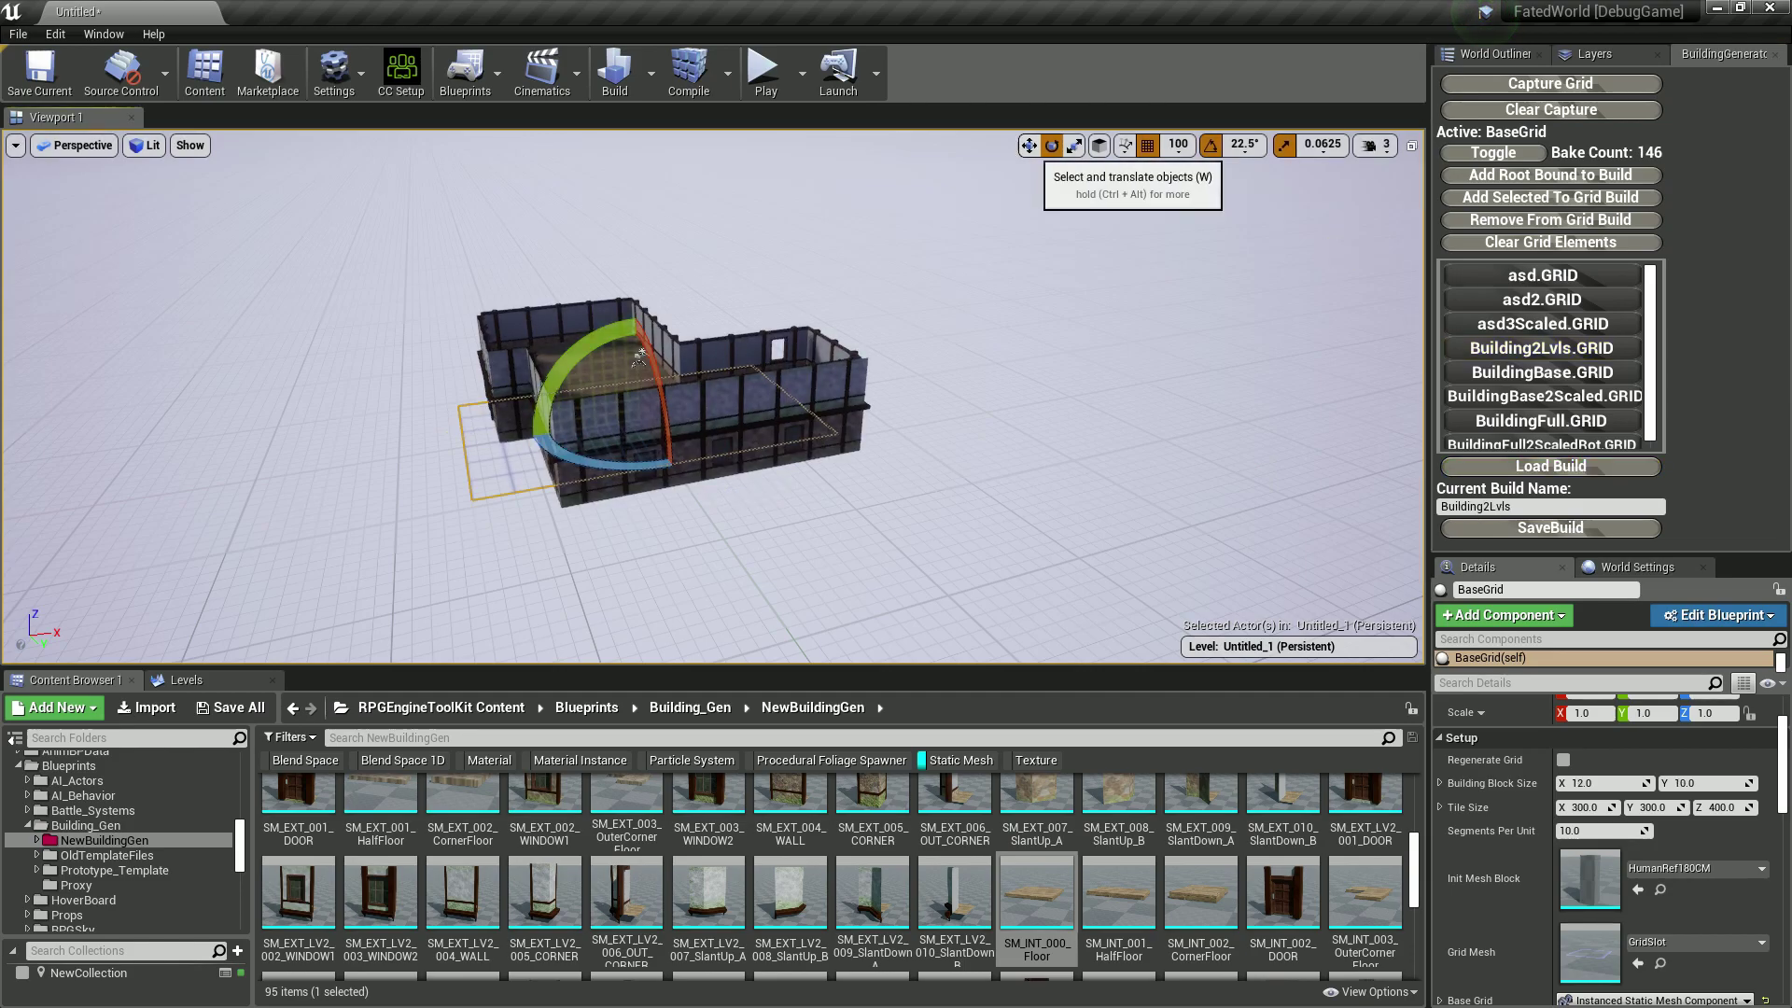
# Transform BaseGrid with its loaded building: shift it on the ground plane, scale it uniformly to 0.9375 and rotate it about the vertical axis.
pyautogui.click(1029, 145)
pyautogui.moveTo(538, 404); pyautogui.dragTo(597, 404, button='right')
pyautogui.press('f')
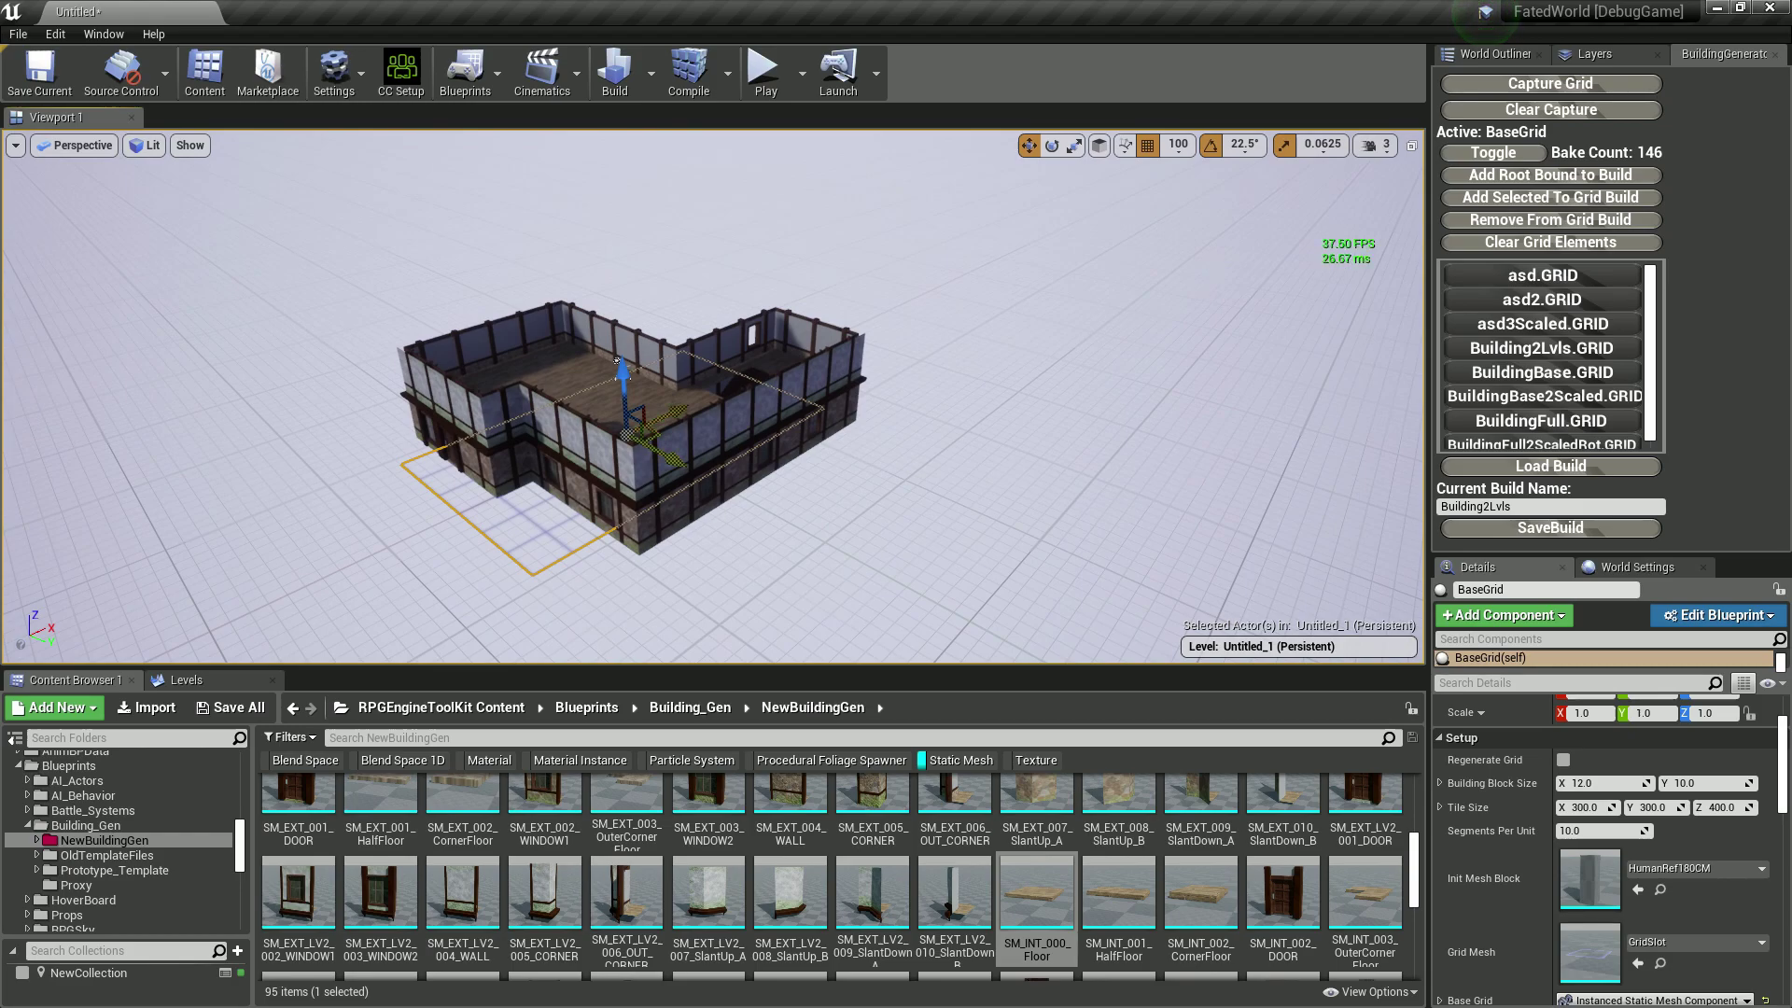
pyautogui.moveTo(658, 437)
pyautogui.mouseDown()
pyautogui.moveTo(706, 406)
pyautogui.moveTo(652, 517)
pyautogui.moveTo(823, 478)
pyautogui.moveTo(752, 364)
pyautogui.moveTo(772, 392)
pyautogui.moveTo(621, 466)
pyautogui.moveTo(663, 441)
pyautogui.mouseUp()
pyautogui.click(1074, 144)
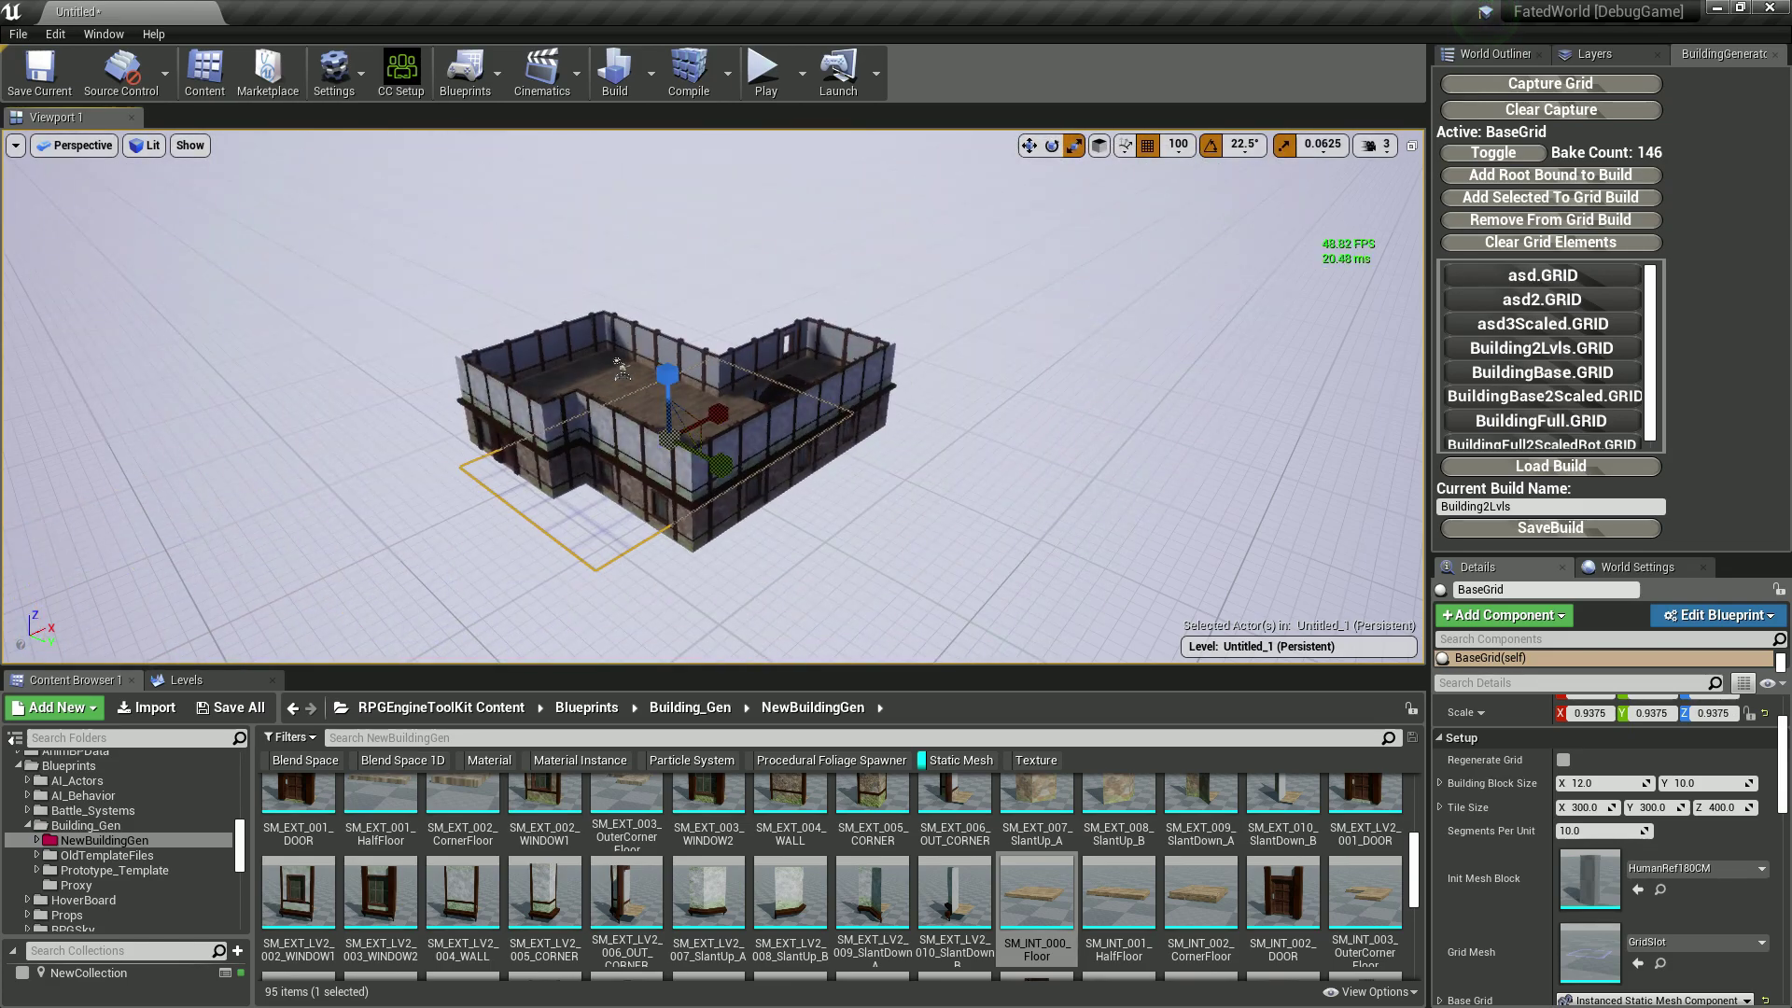
pyautogui.click(1052, 144)
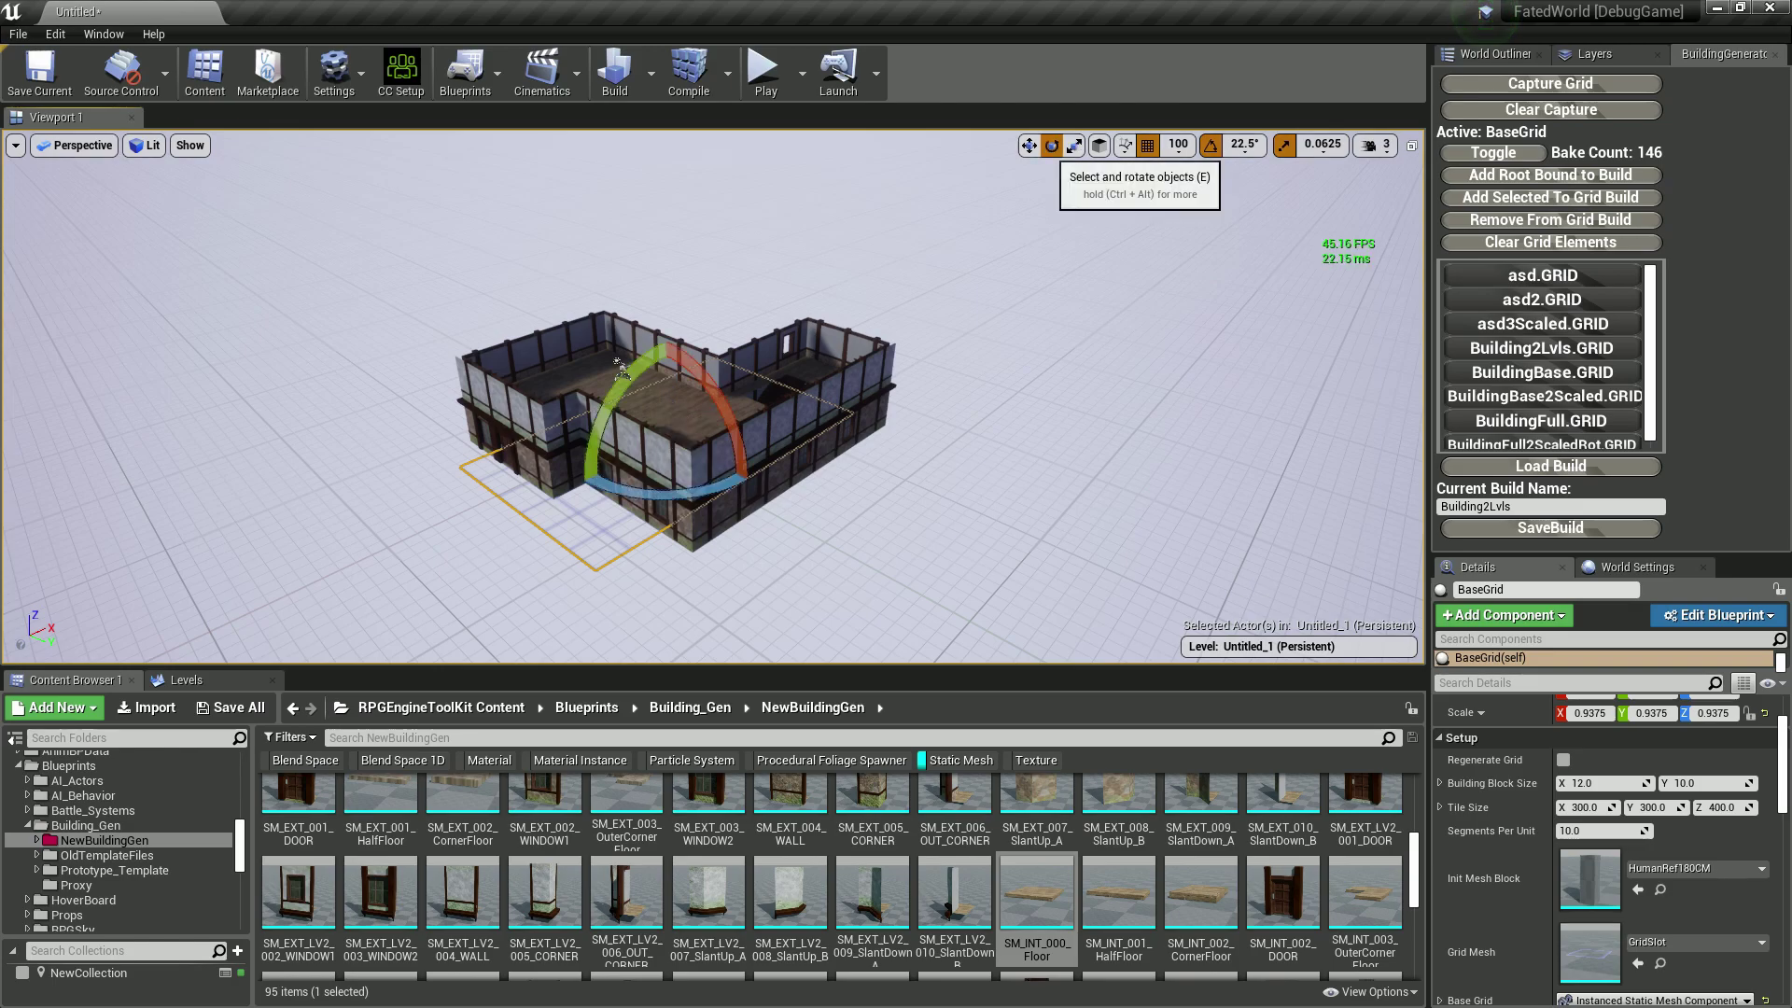
pyautogui.moveTo(666, 496); pyautogui.dragTo(732, 489)
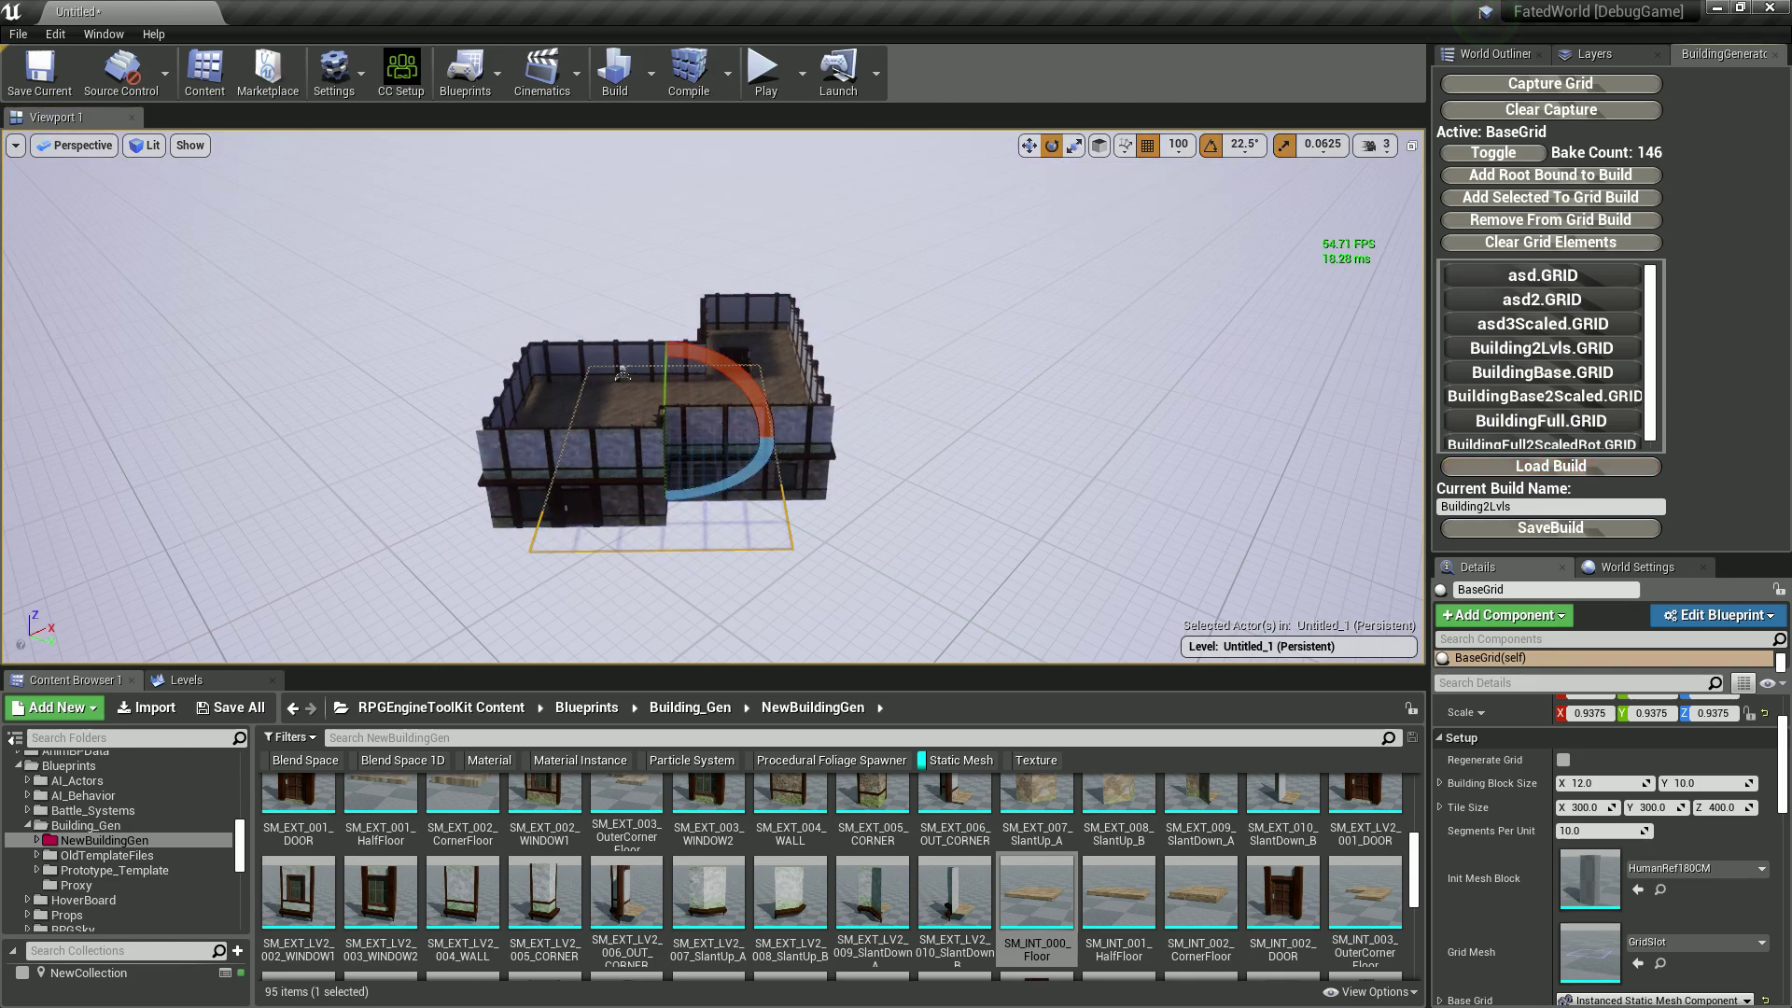
# Clear the grid elements and load Building2Lvls followed by BuildingBase.
pyautogui.click(1550, 242)
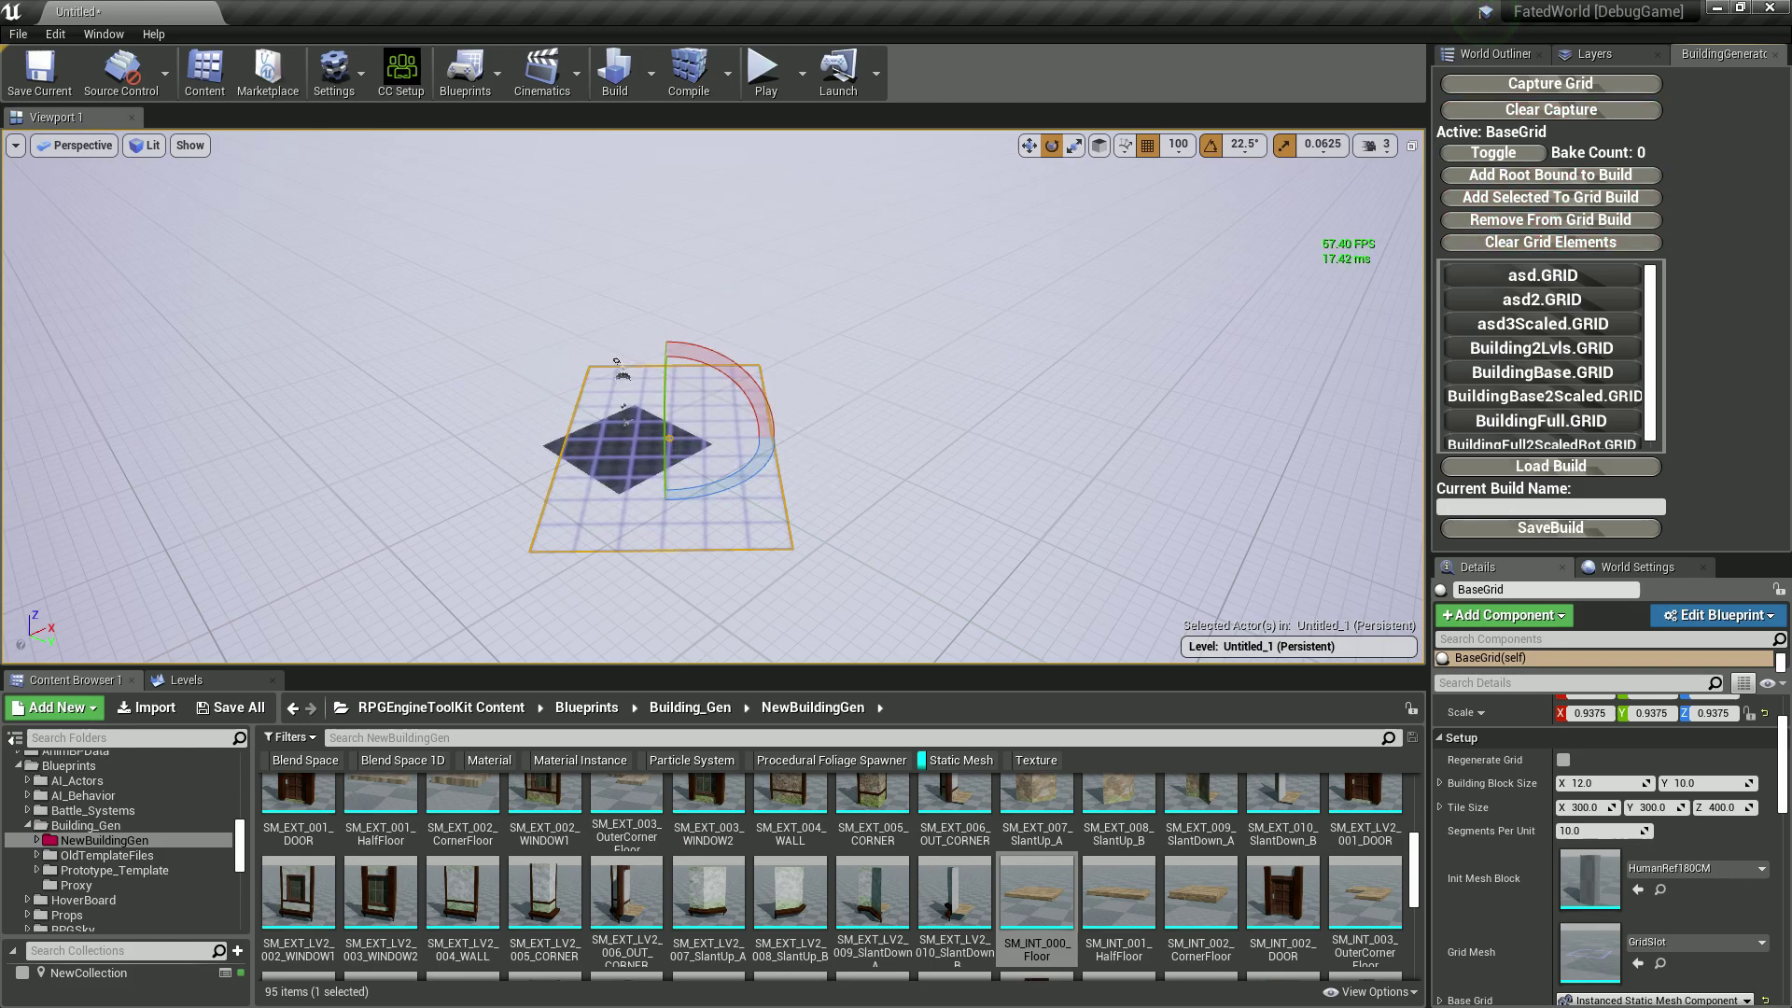
pyautogui.click(1550, 465)
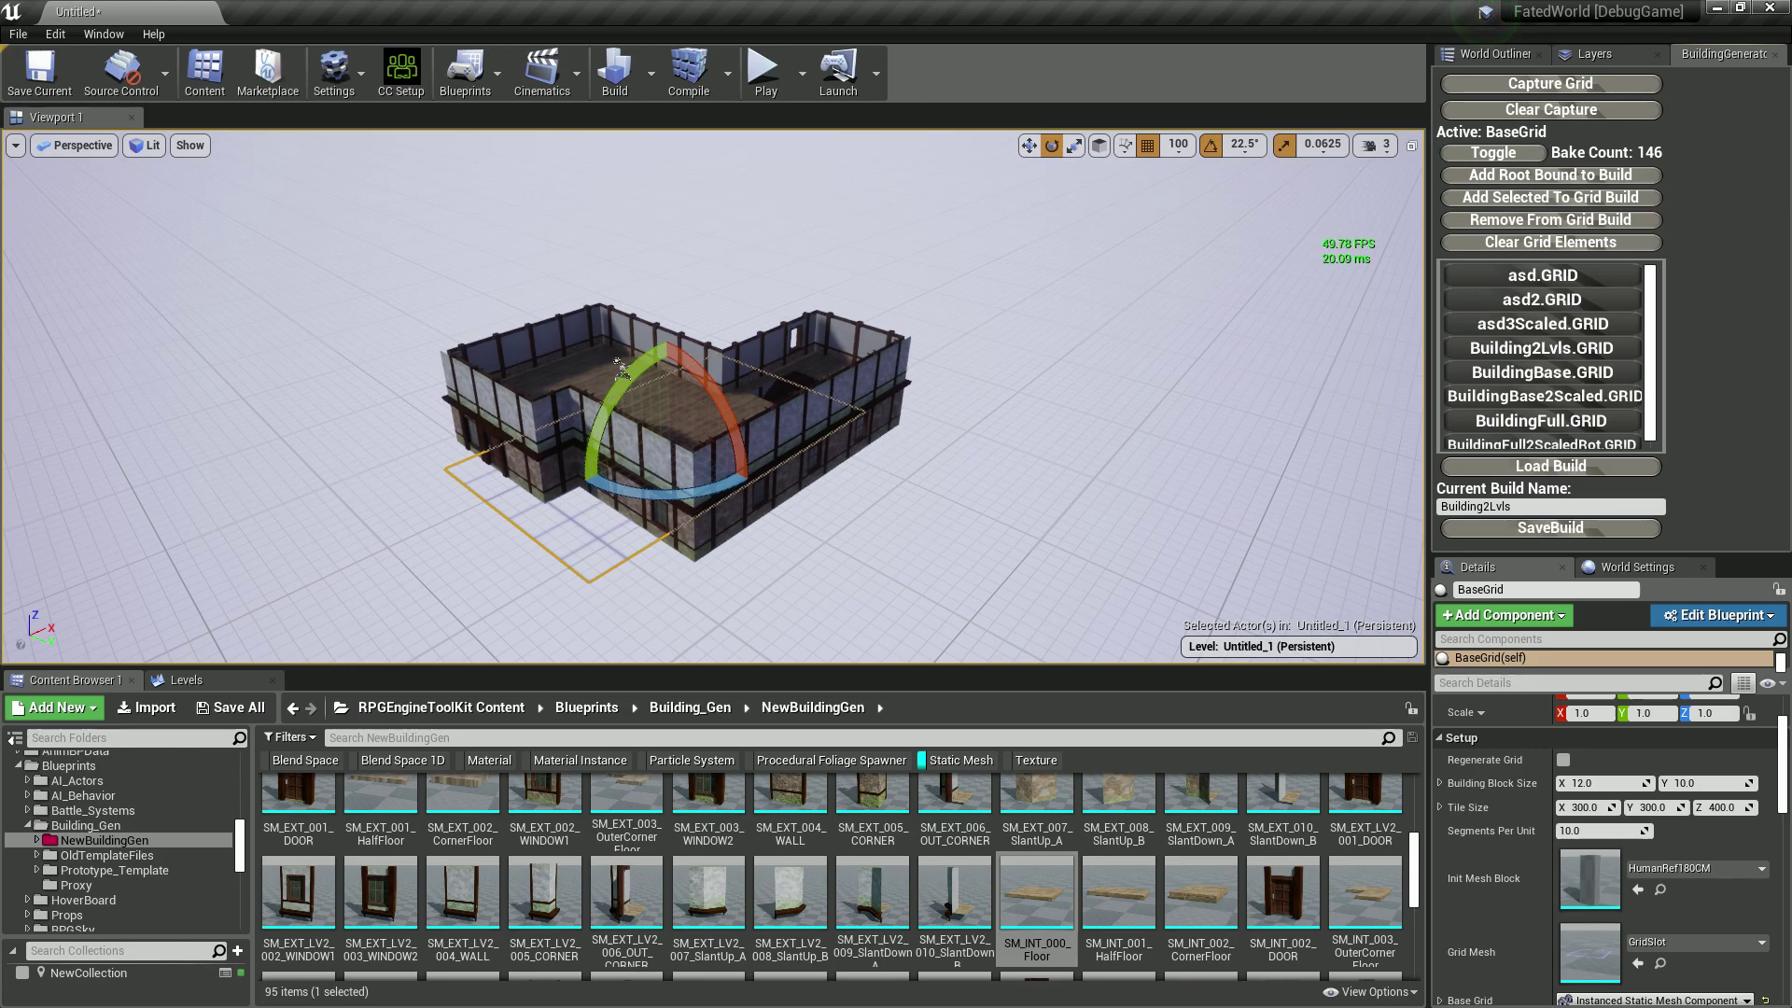
pyautogui.click(1542, 371)
pyautogui.click(1550, 465)
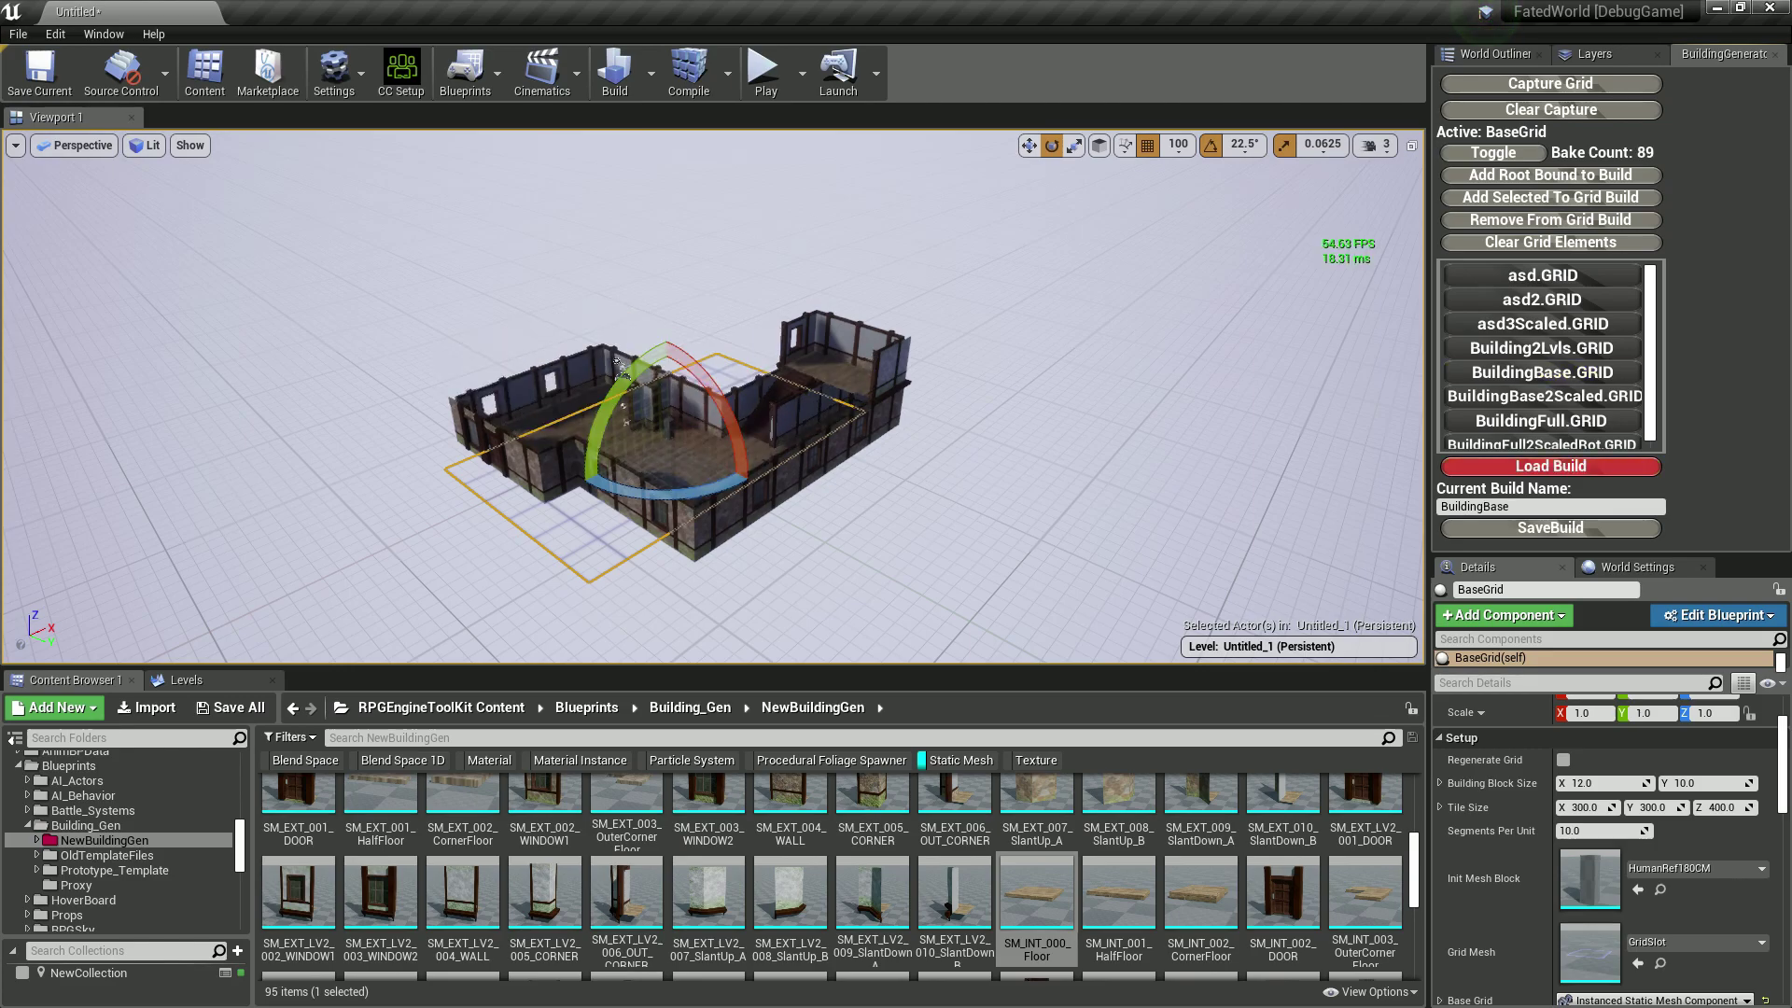
# Rotate the BaseGrid with the BuildingBase building by -22.5 degrees about the vertical axis.
pyautogui.scroll(6, 618, 359)
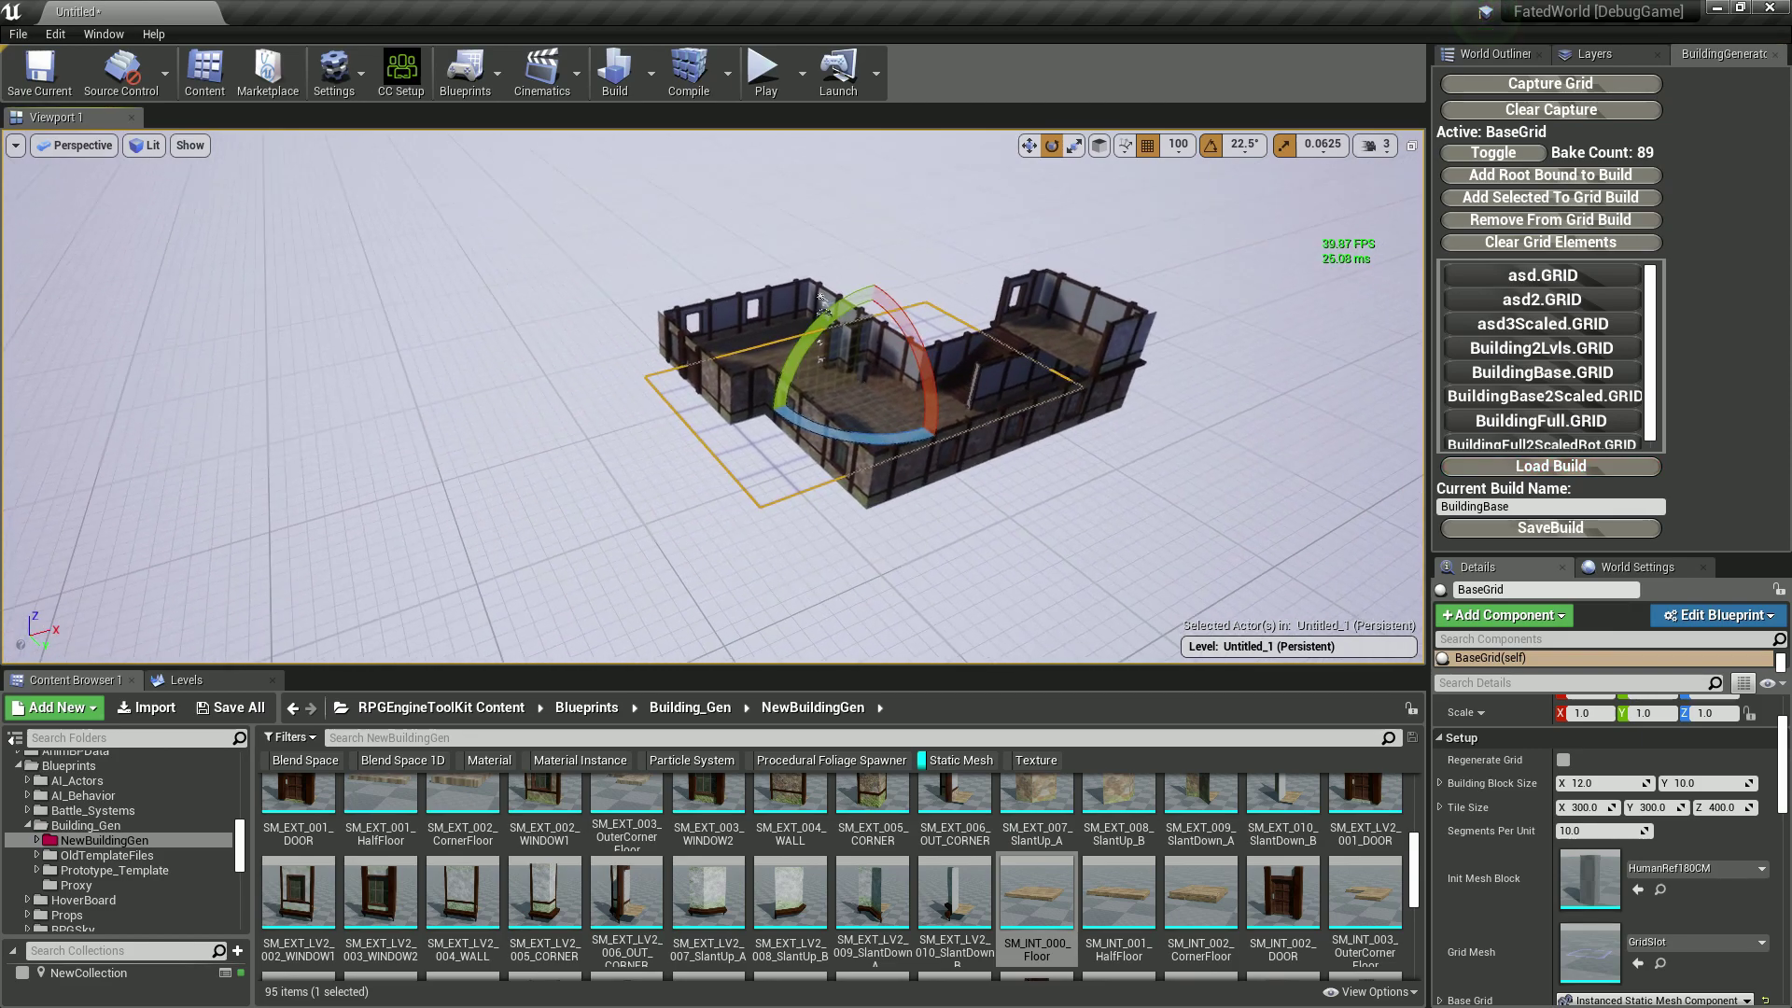
pyautogui.moveTo(711, 396); pyautogui.dragTo(754, 413, button='right')
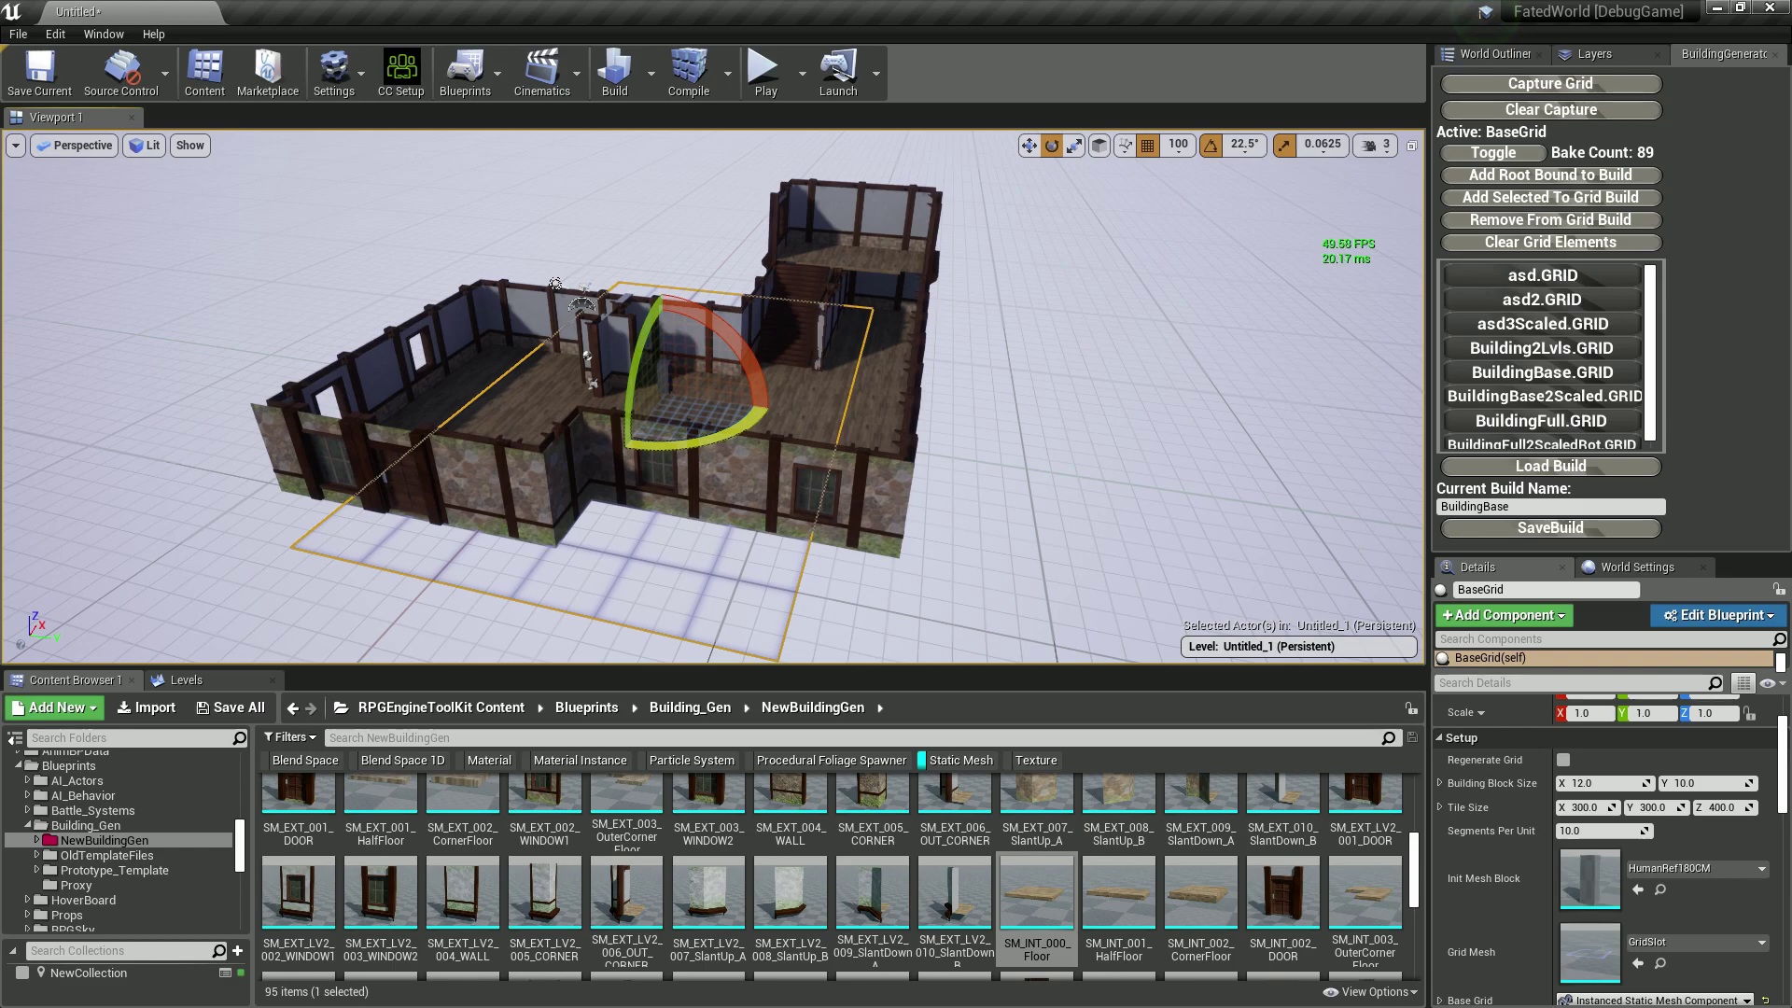
pyautogui.moveTo(695, 439); pyautogui.dragTo(653, 446)
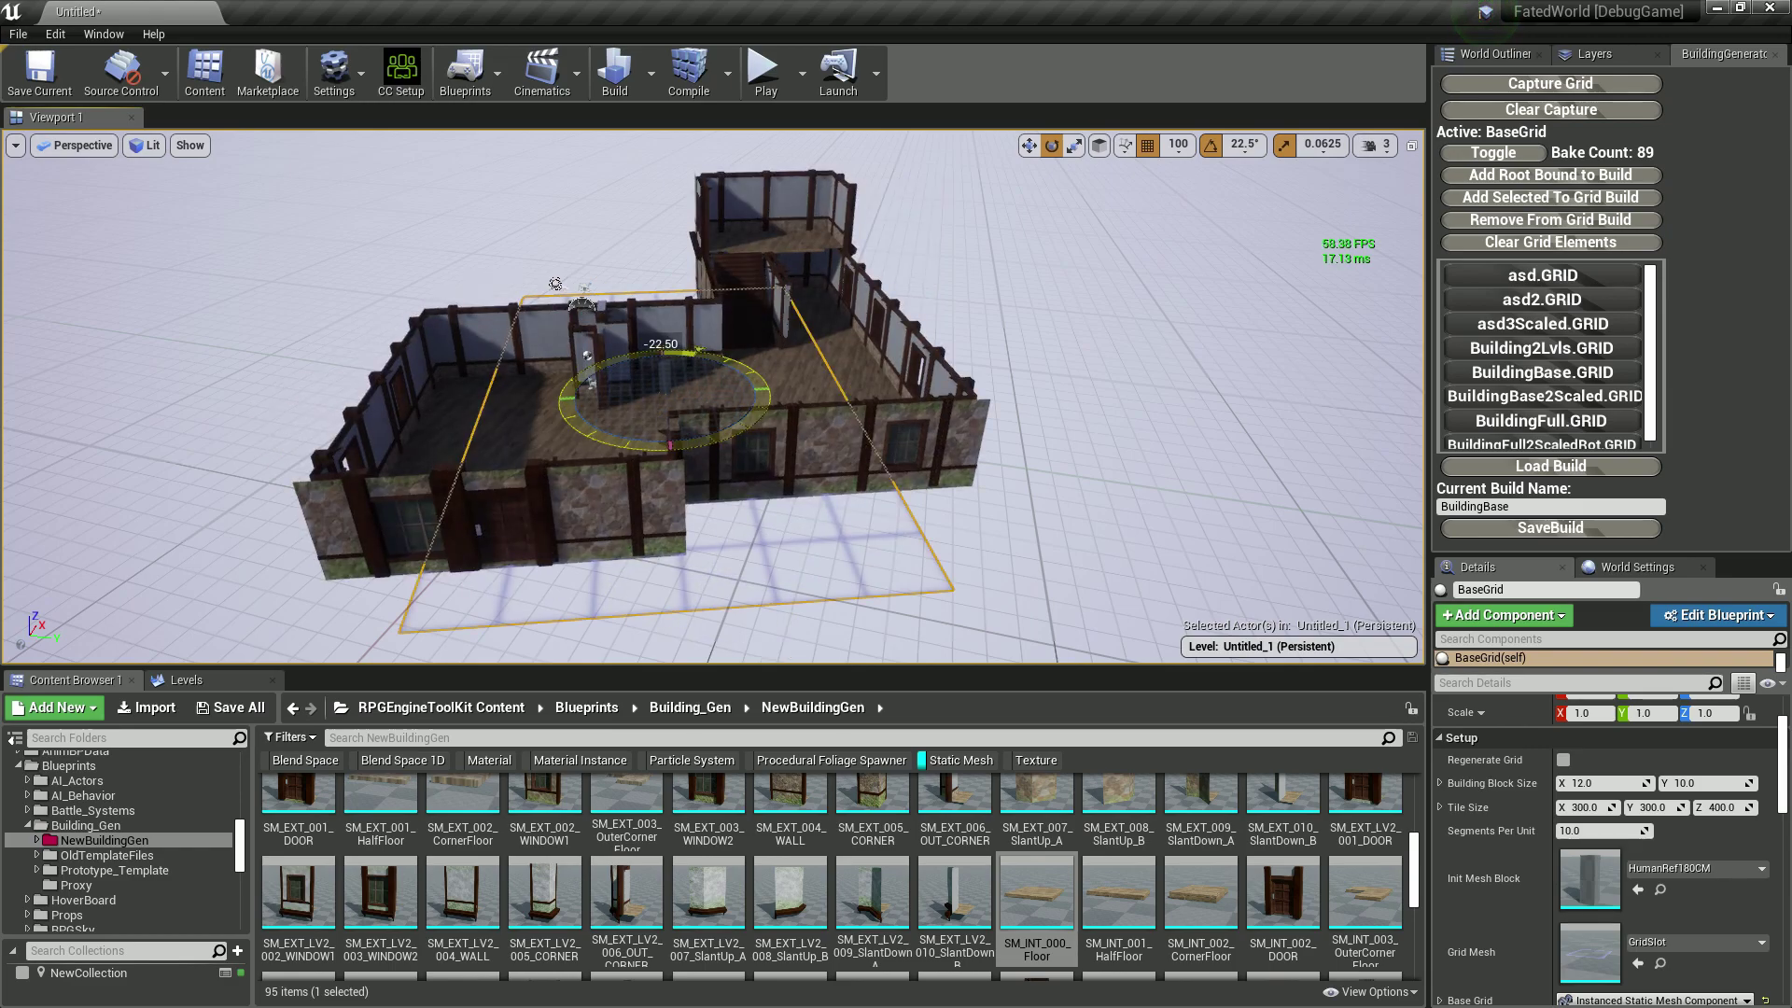
# Try to place an SM_EXT_004_WALL mesh at the inner front corner of the rotated BuildingBase building.
pyautogui.moveTo(653, 446)
pyautogui.mouseDown()
pyautogui.moveTo(621, 443)
pyautogui.moveTo(654, 447)
pyautogui.mouseUp()
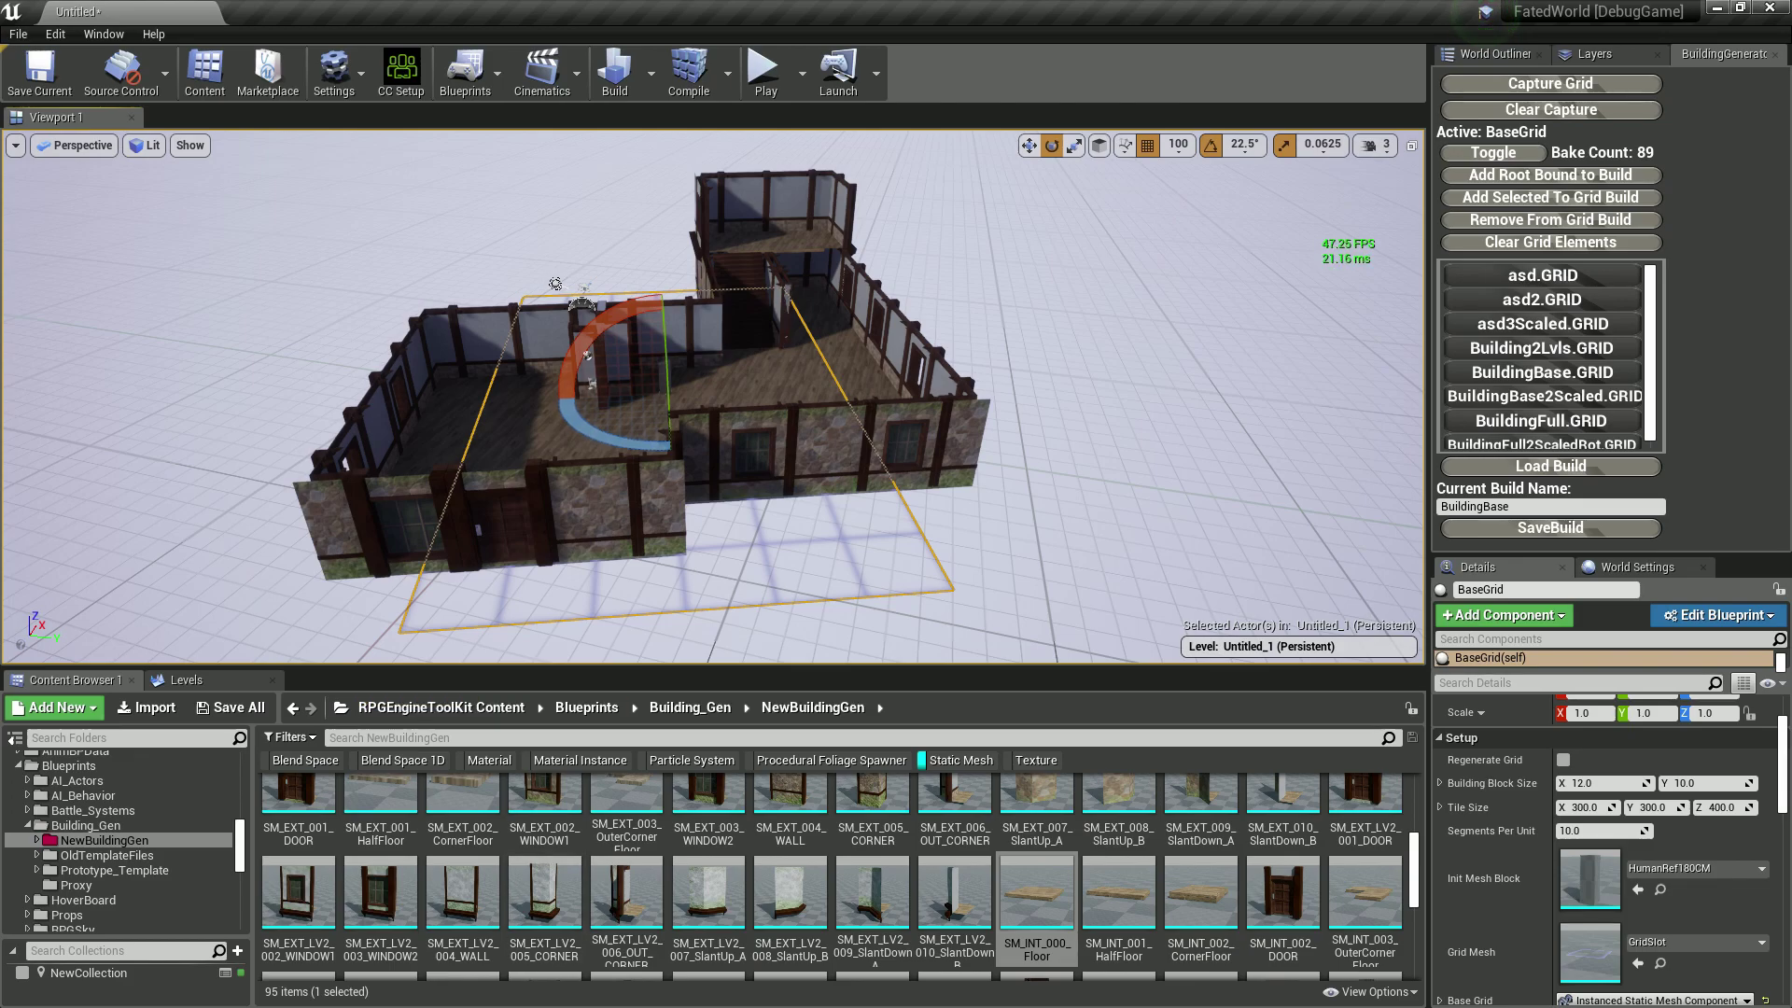
pyautogui.click(790, 797)
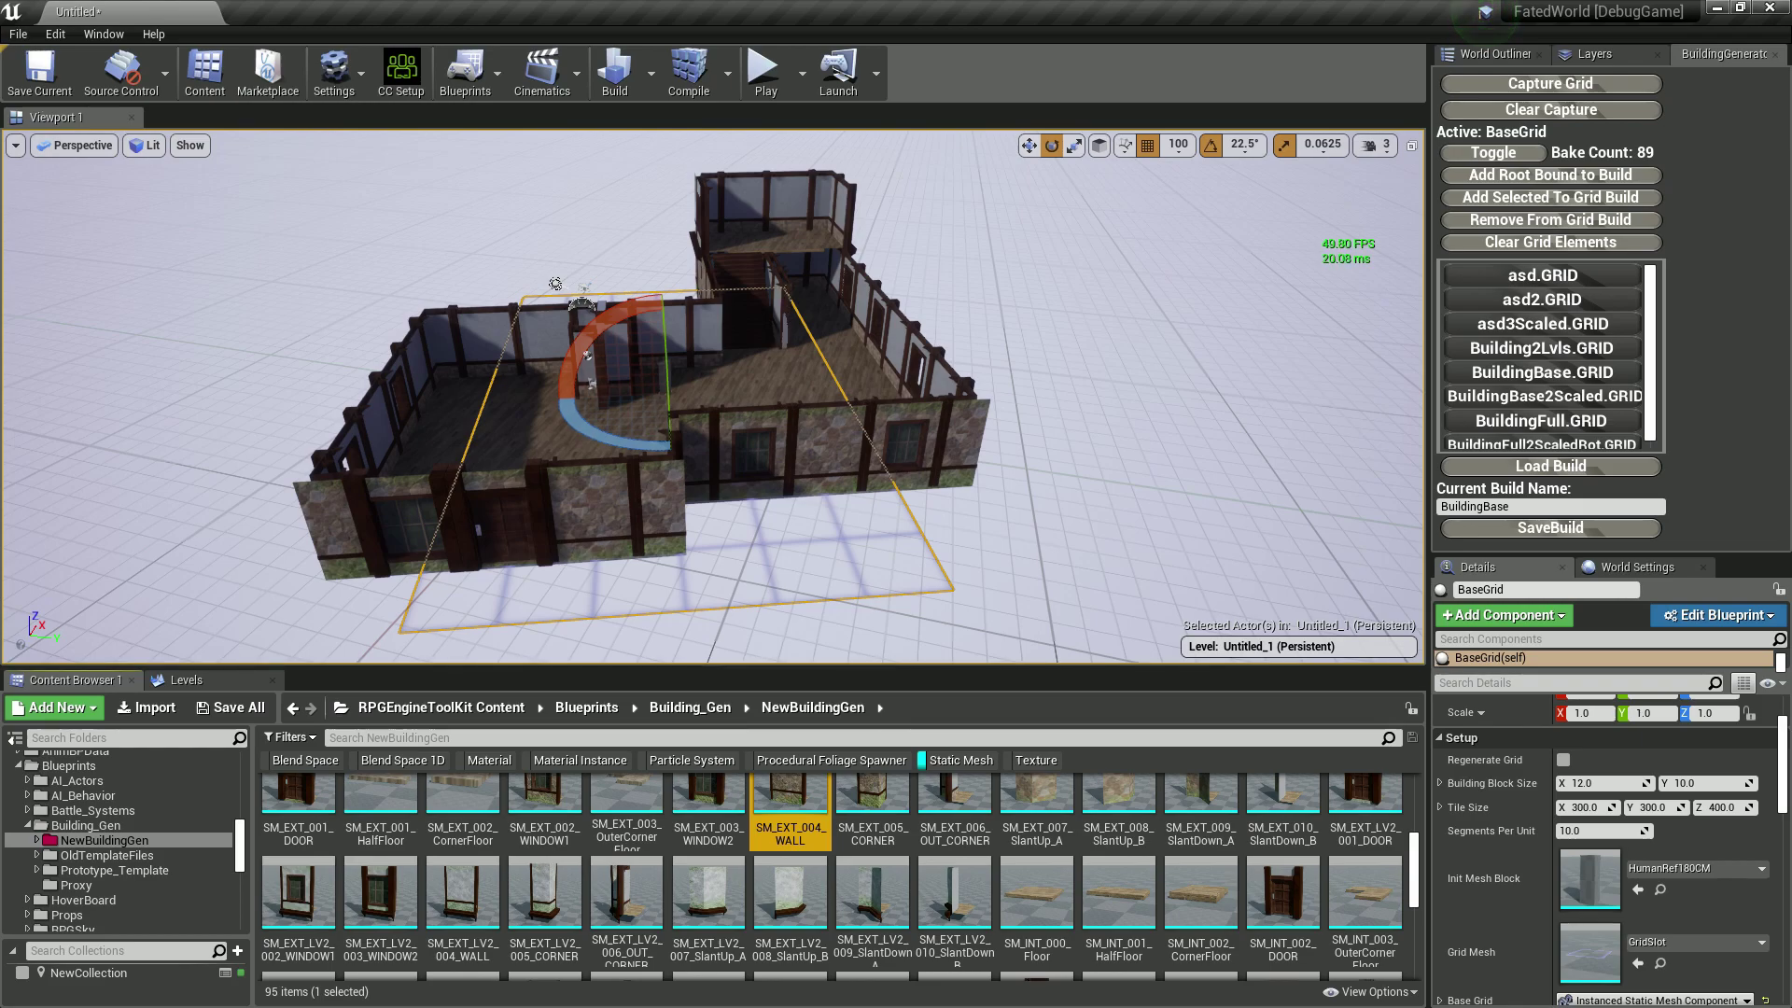
pyautogui.moveTo(790, 798); pyautogui.dragTo(700, 476)
pyautogui.moveTo(1661, 878); pyautogui.dragTo(709, 448)
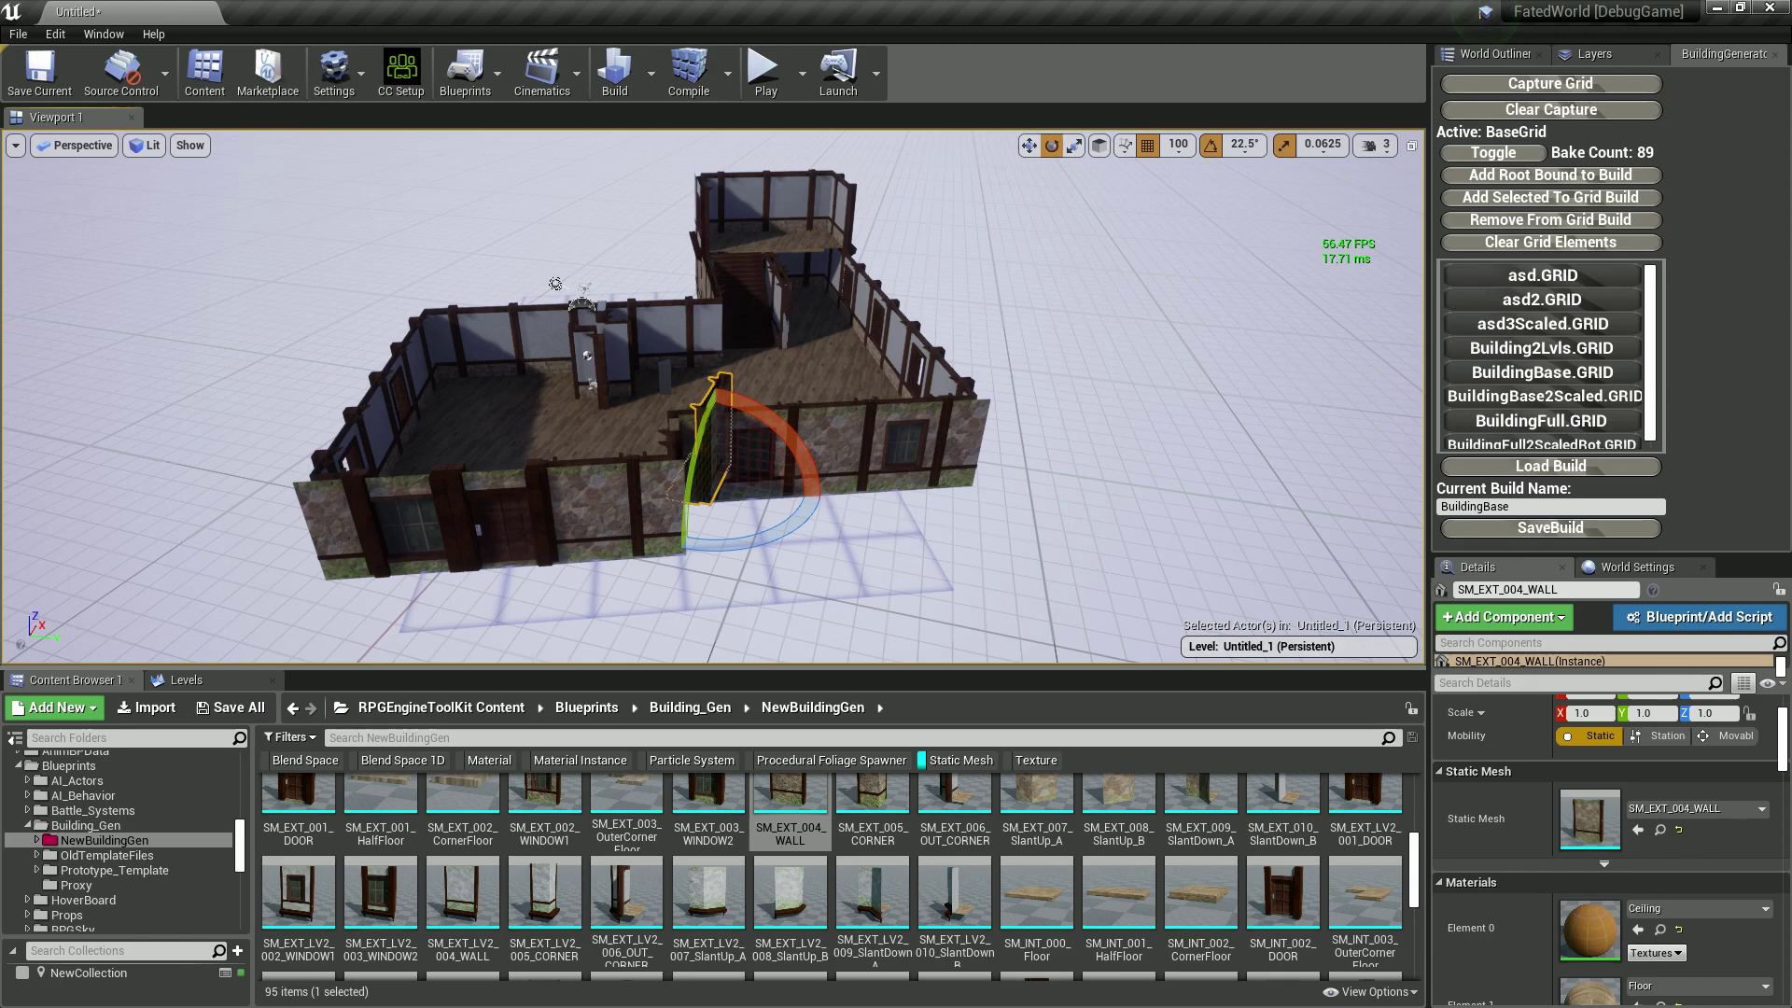
pyautogui.press('Escape')
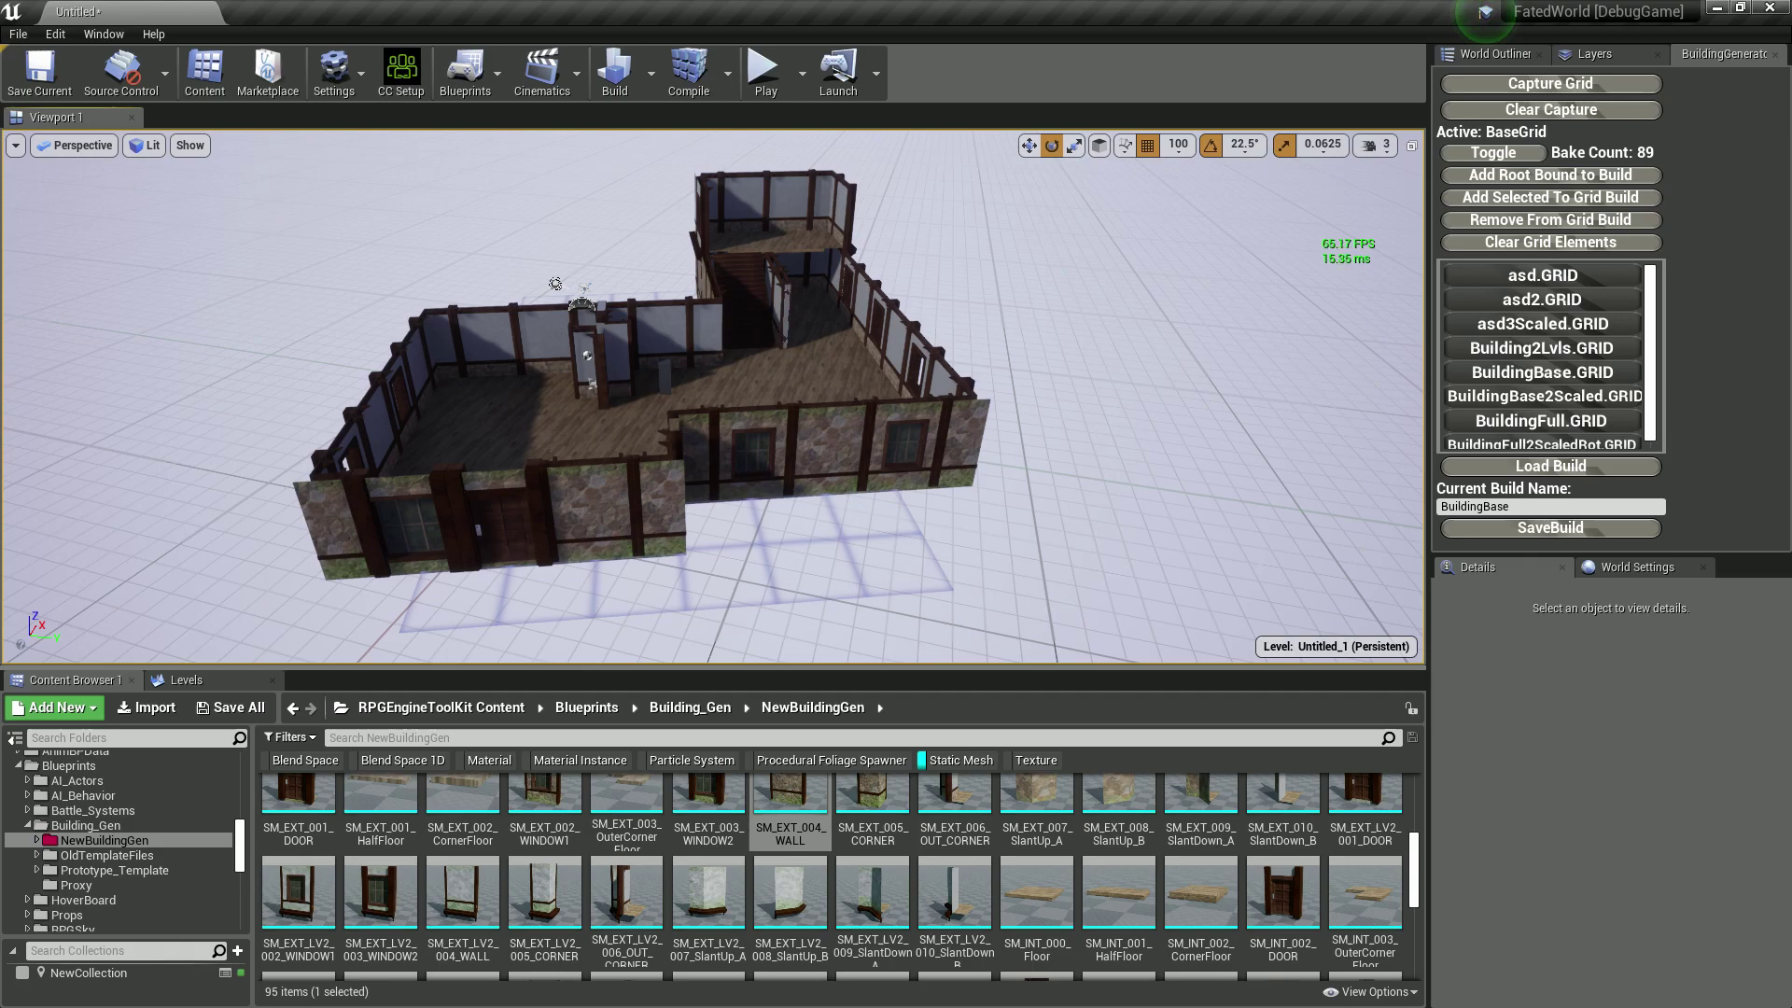
# Rotate the BaseGrid with its BuildingBase building further about the vertical axis.
pyautogui.click(787, 297)
pyautogui.moveTo(669, 445); pyautogui.dragTo(628, 444)
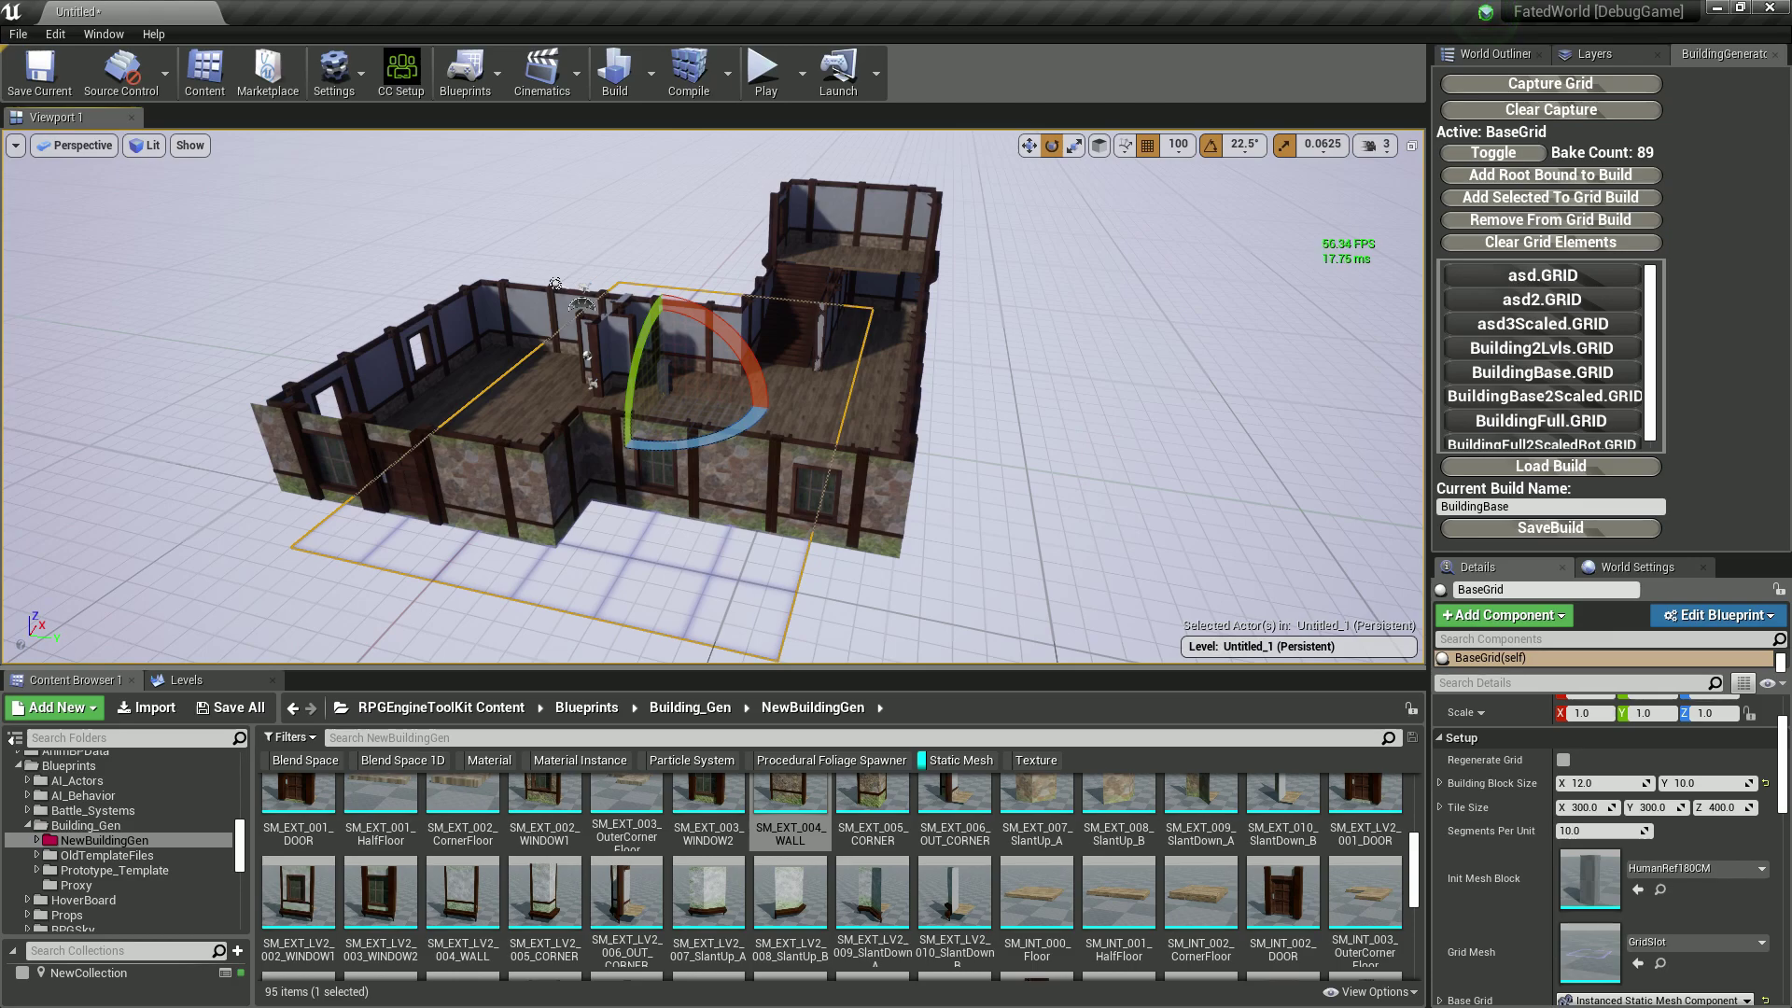
# Replace the static mesh of the two plain SM_EXT_004_WALL panels on the building's front with SM_EXT_003_WINDOW2.
pyautogui.click(734, 476)
pyautogui.moveTo(711, 504); pyautogui.dragTo(713, 497)
pyautogui.keyDown('ctrl'); pyautogui.click(474, 481); pyautogui.keyUp('ctrl')
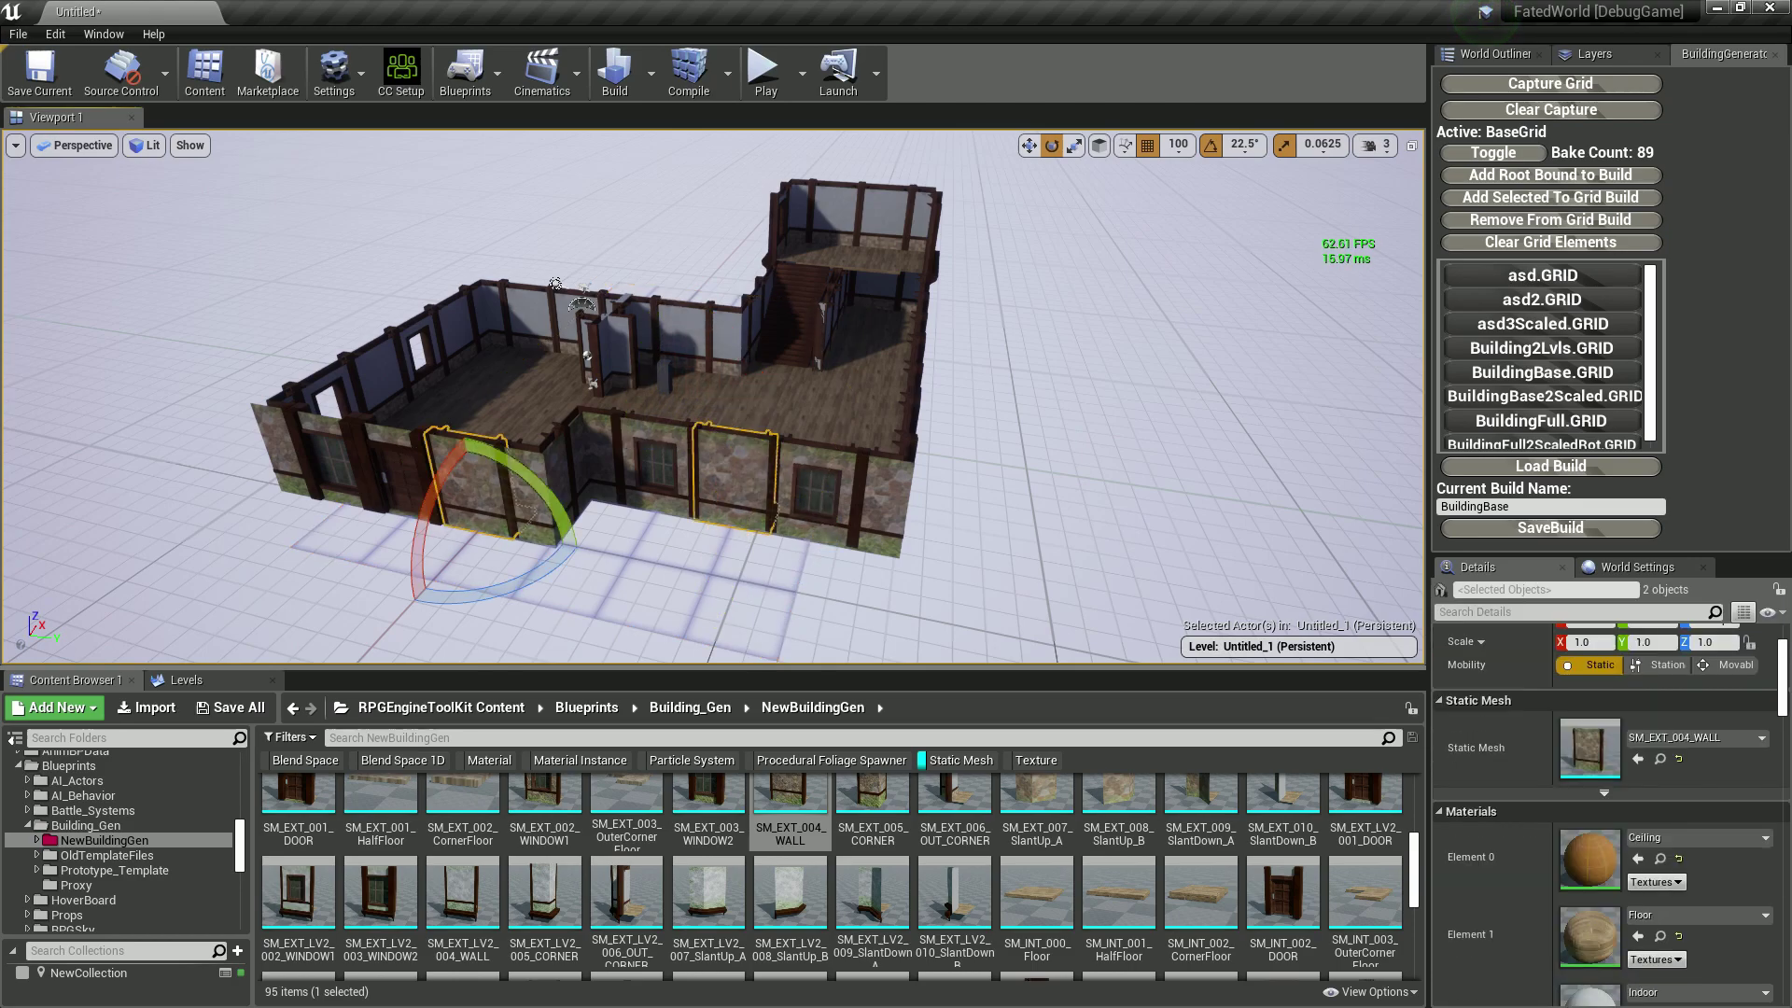
pyautogui.click(708, 802)
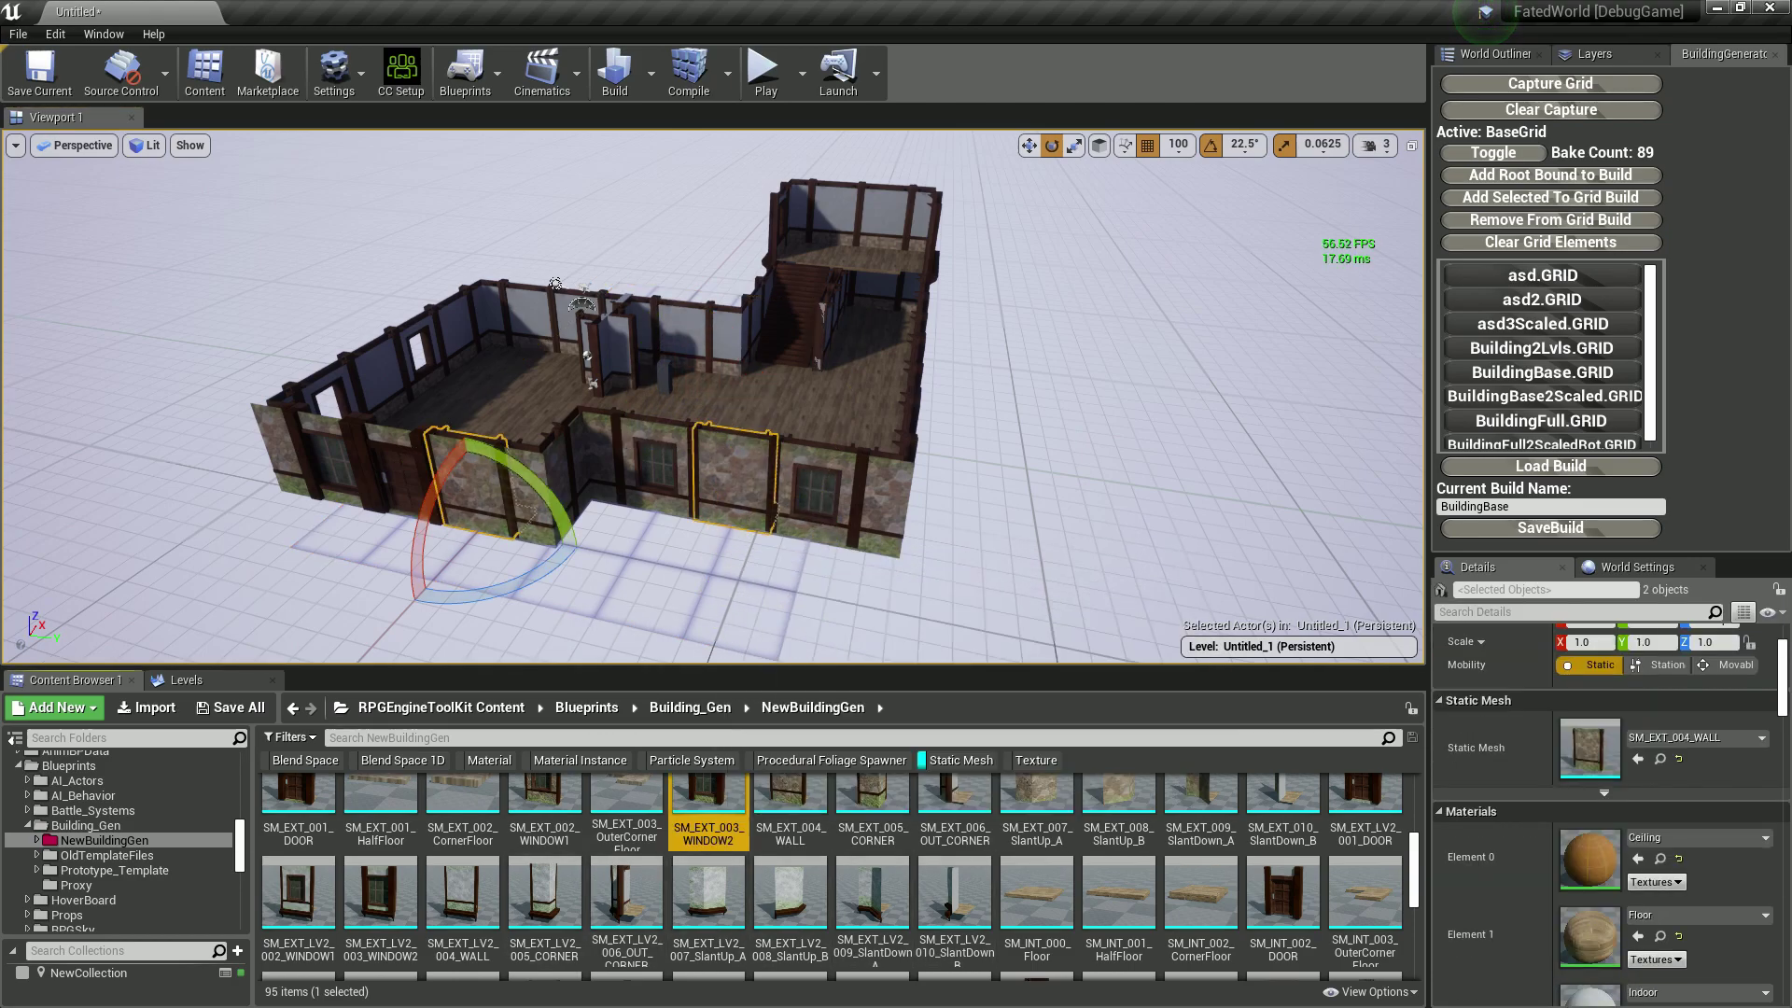
pyautogui.click(1638, 758)
pyautogui.hotkey('ctrl', 'z')
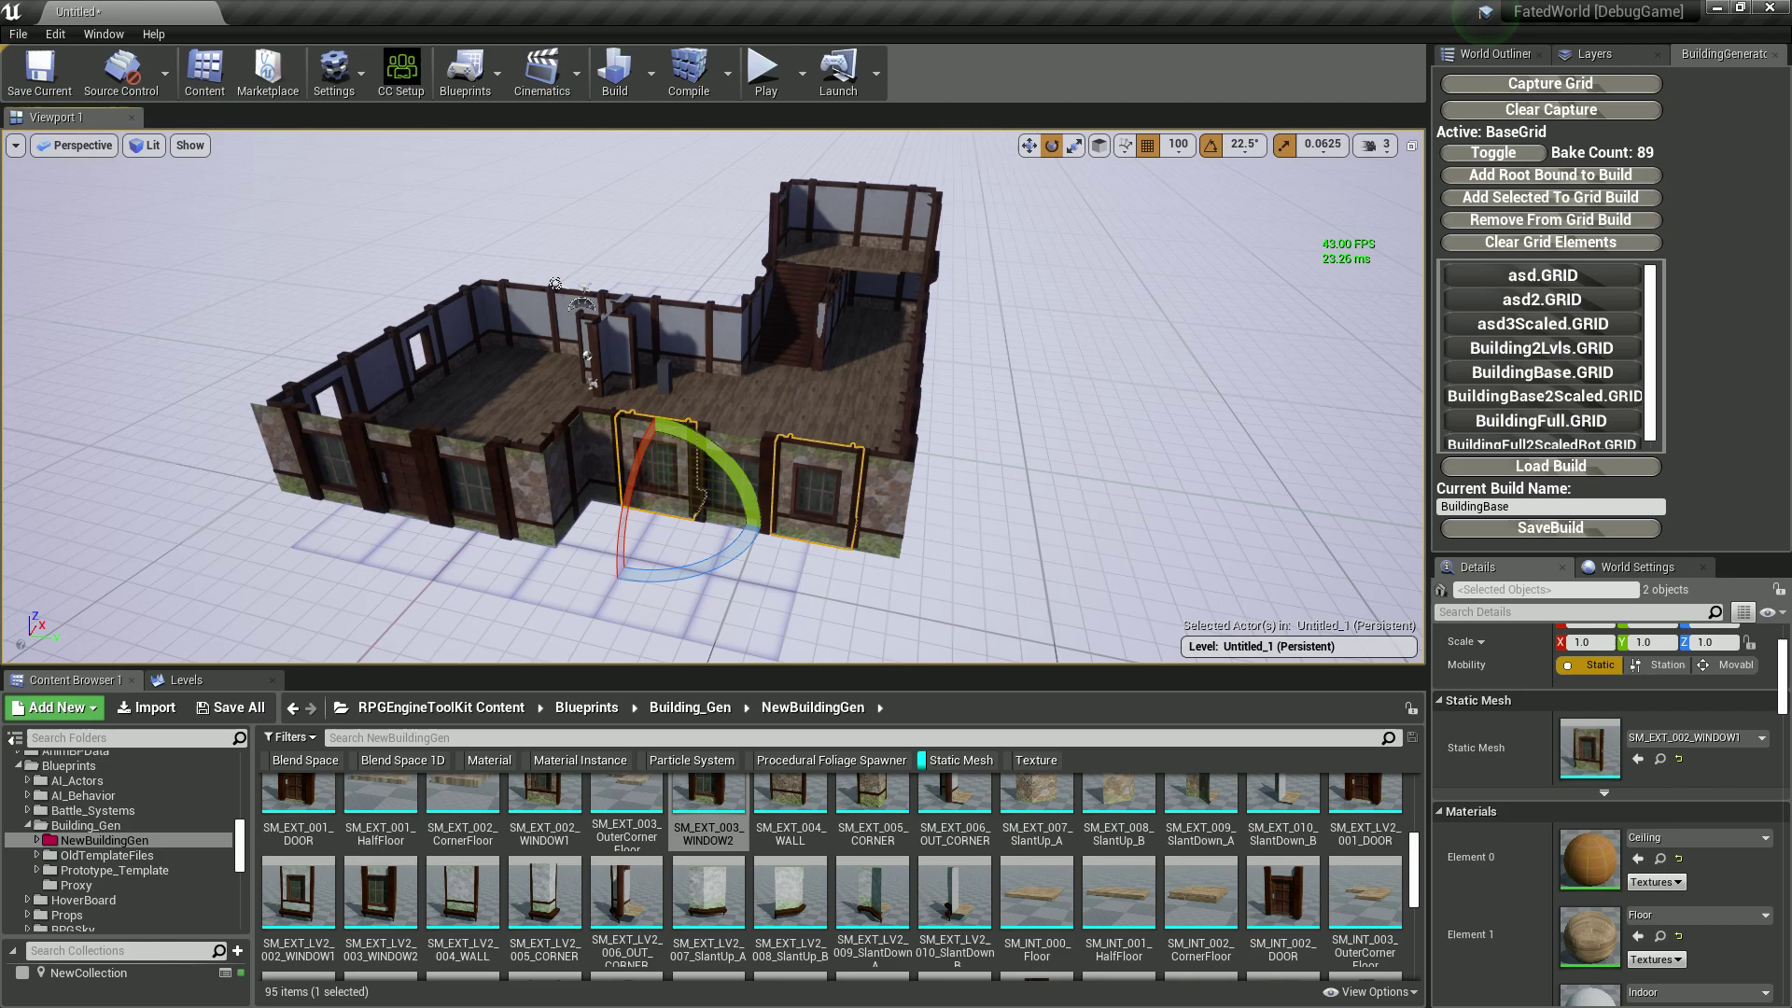
# Load the saved builds BuildingFull2ScaledRot and BuildingFull onto the BaseGrid one after another.
pyautogui.click(1026, 373)
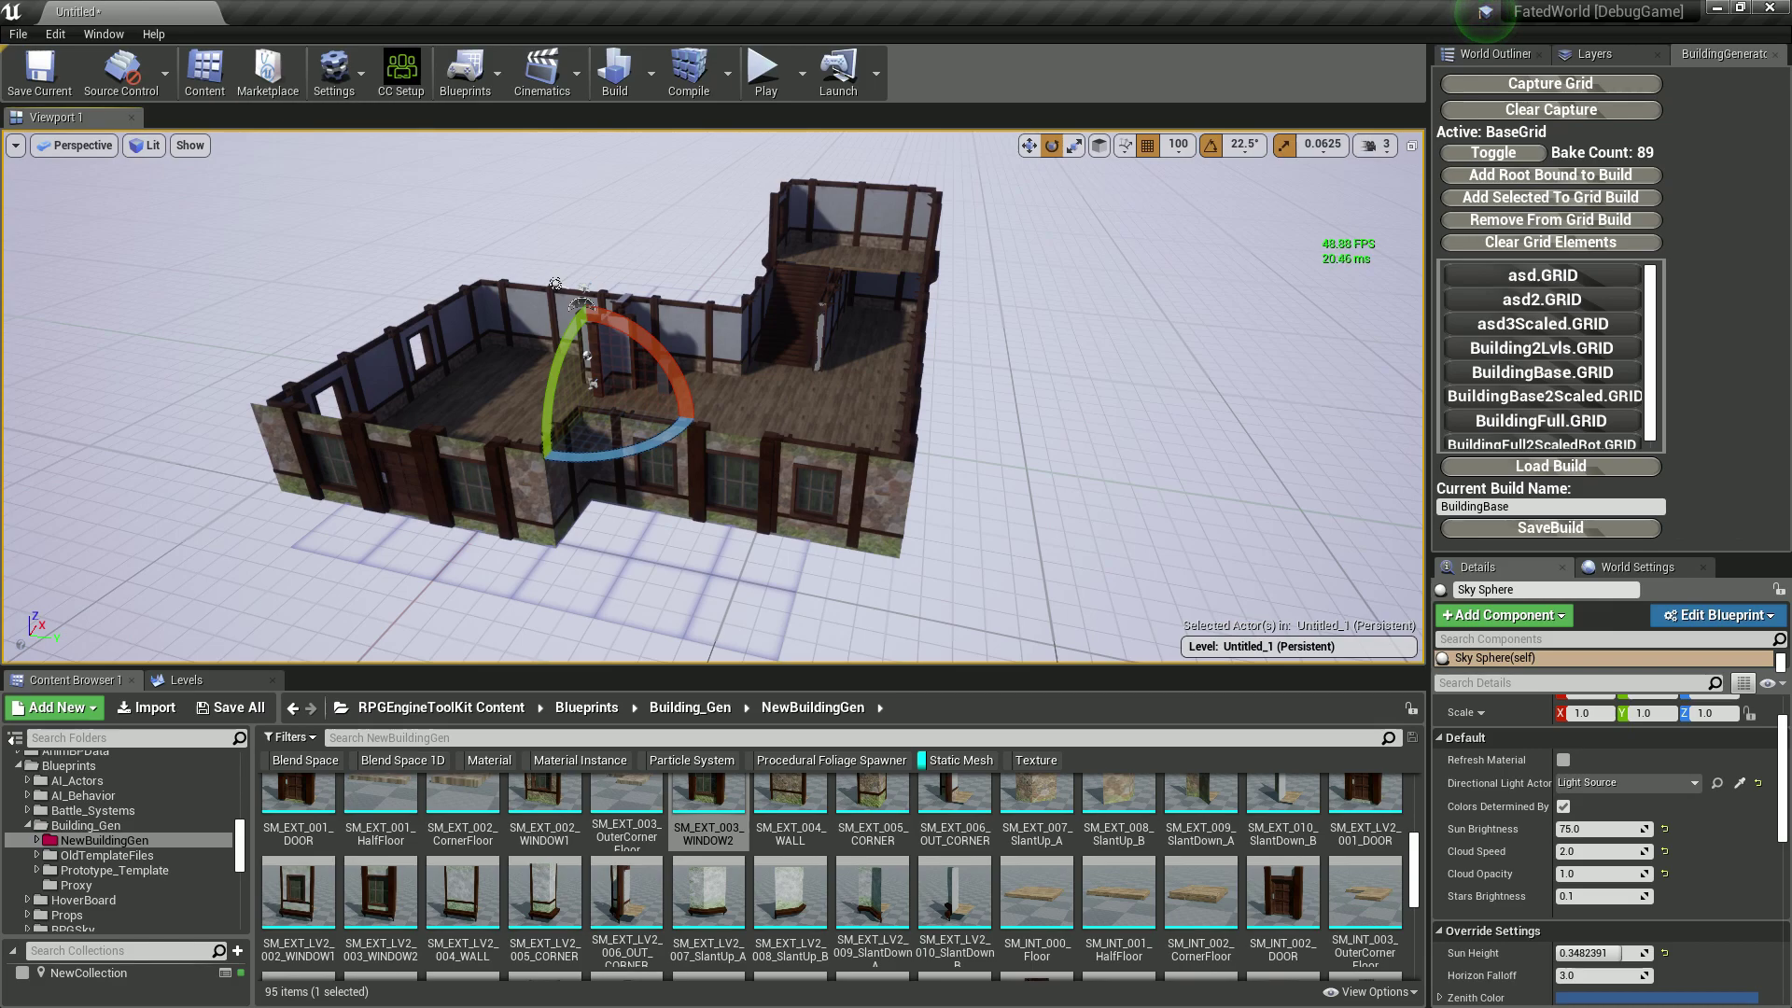
pyautogui.click(671, 579)
pyautogui.scroll(-1, 1541, 356)
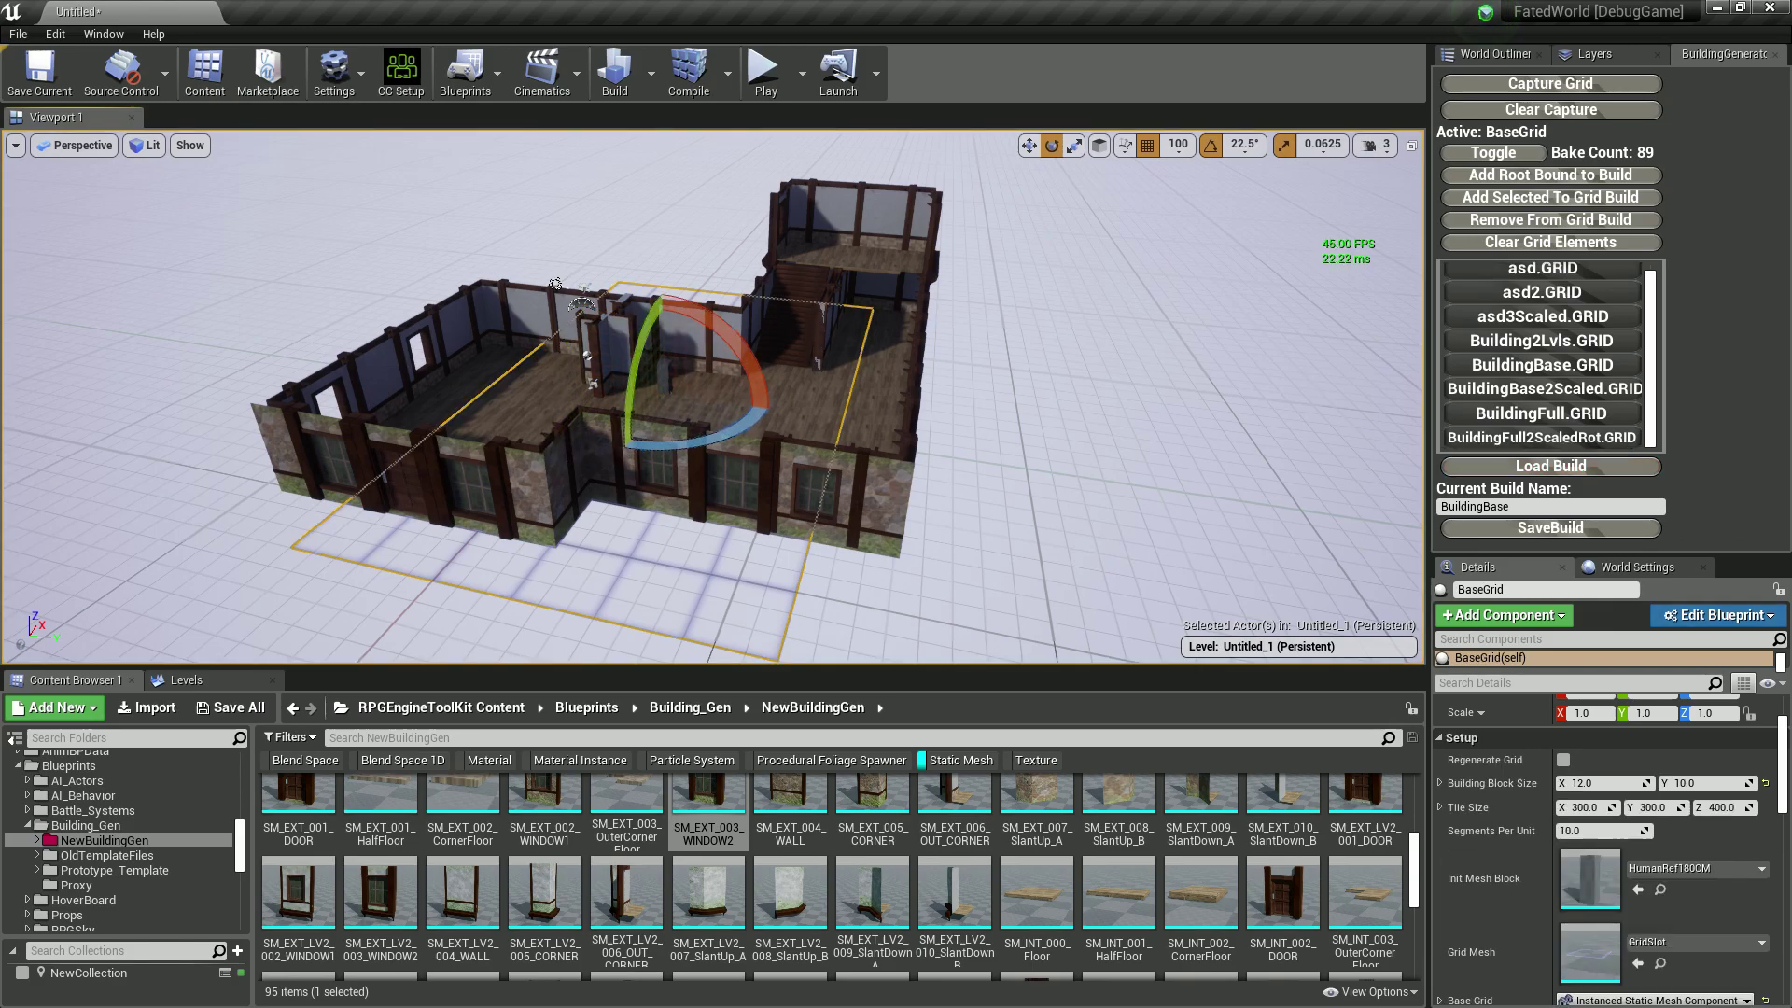
pyautogui.click(1542, 437)
pyautogui.click(1550, 466)
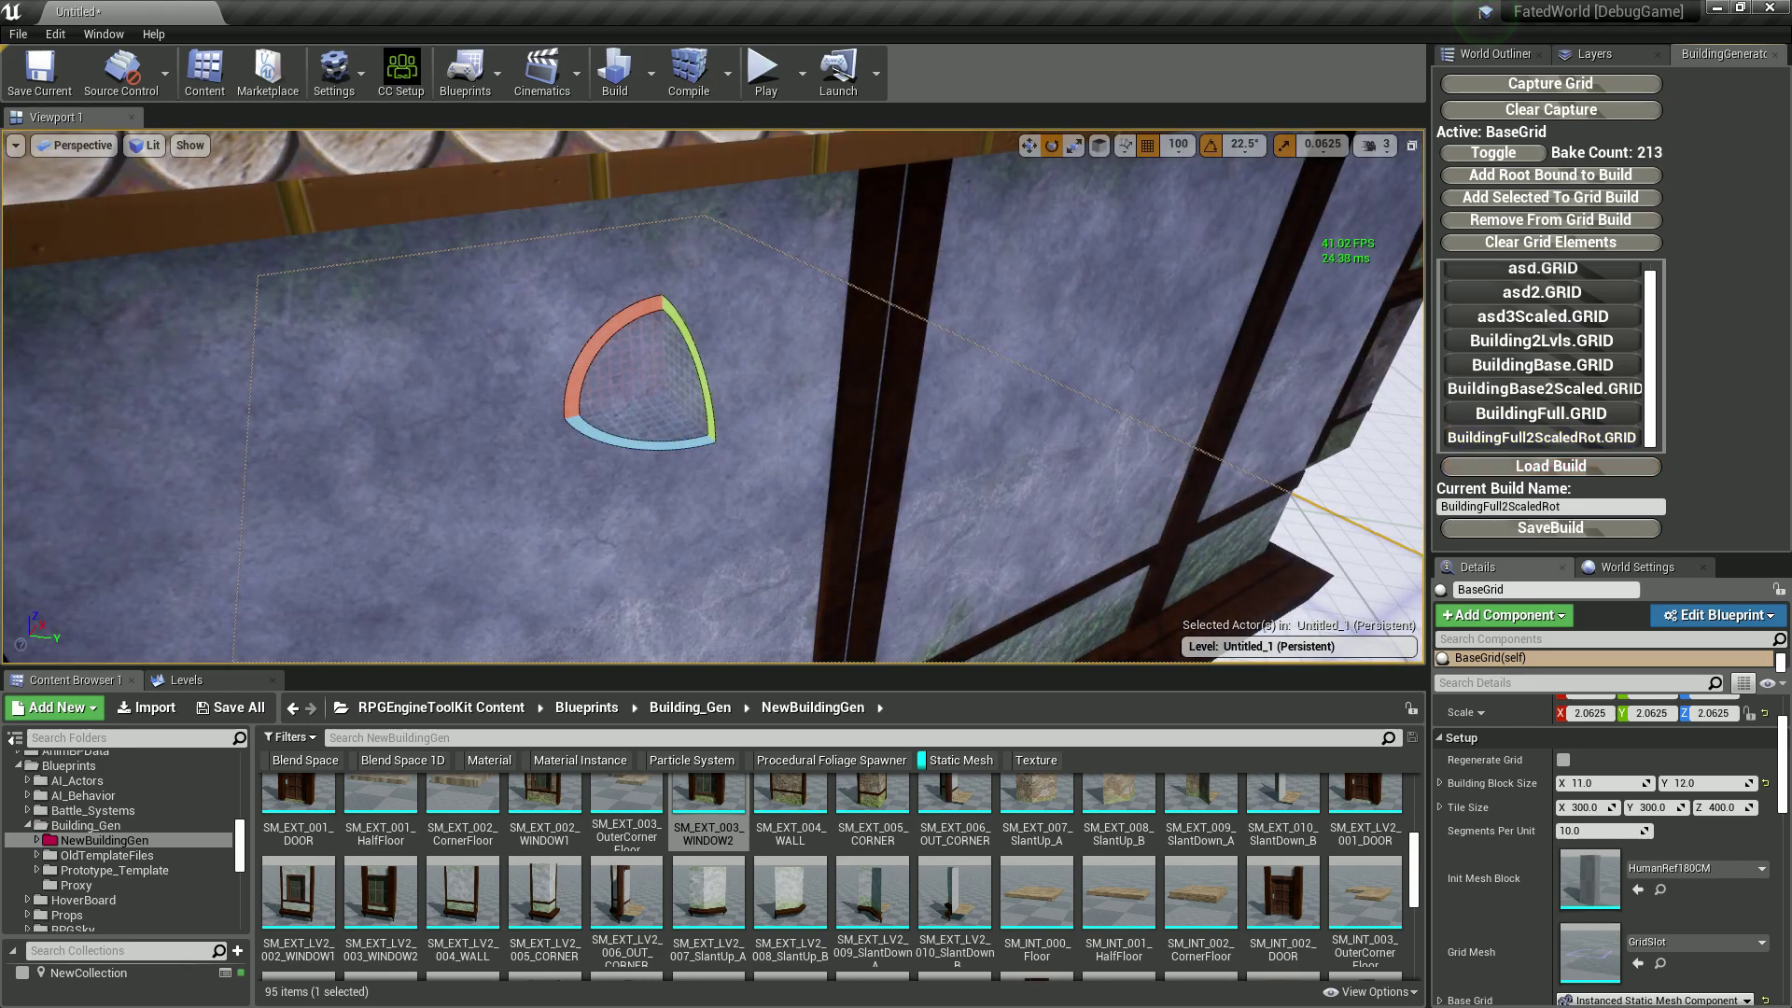
pyautogui.click(1541, 413)
pyautogui.click(1550, 465)
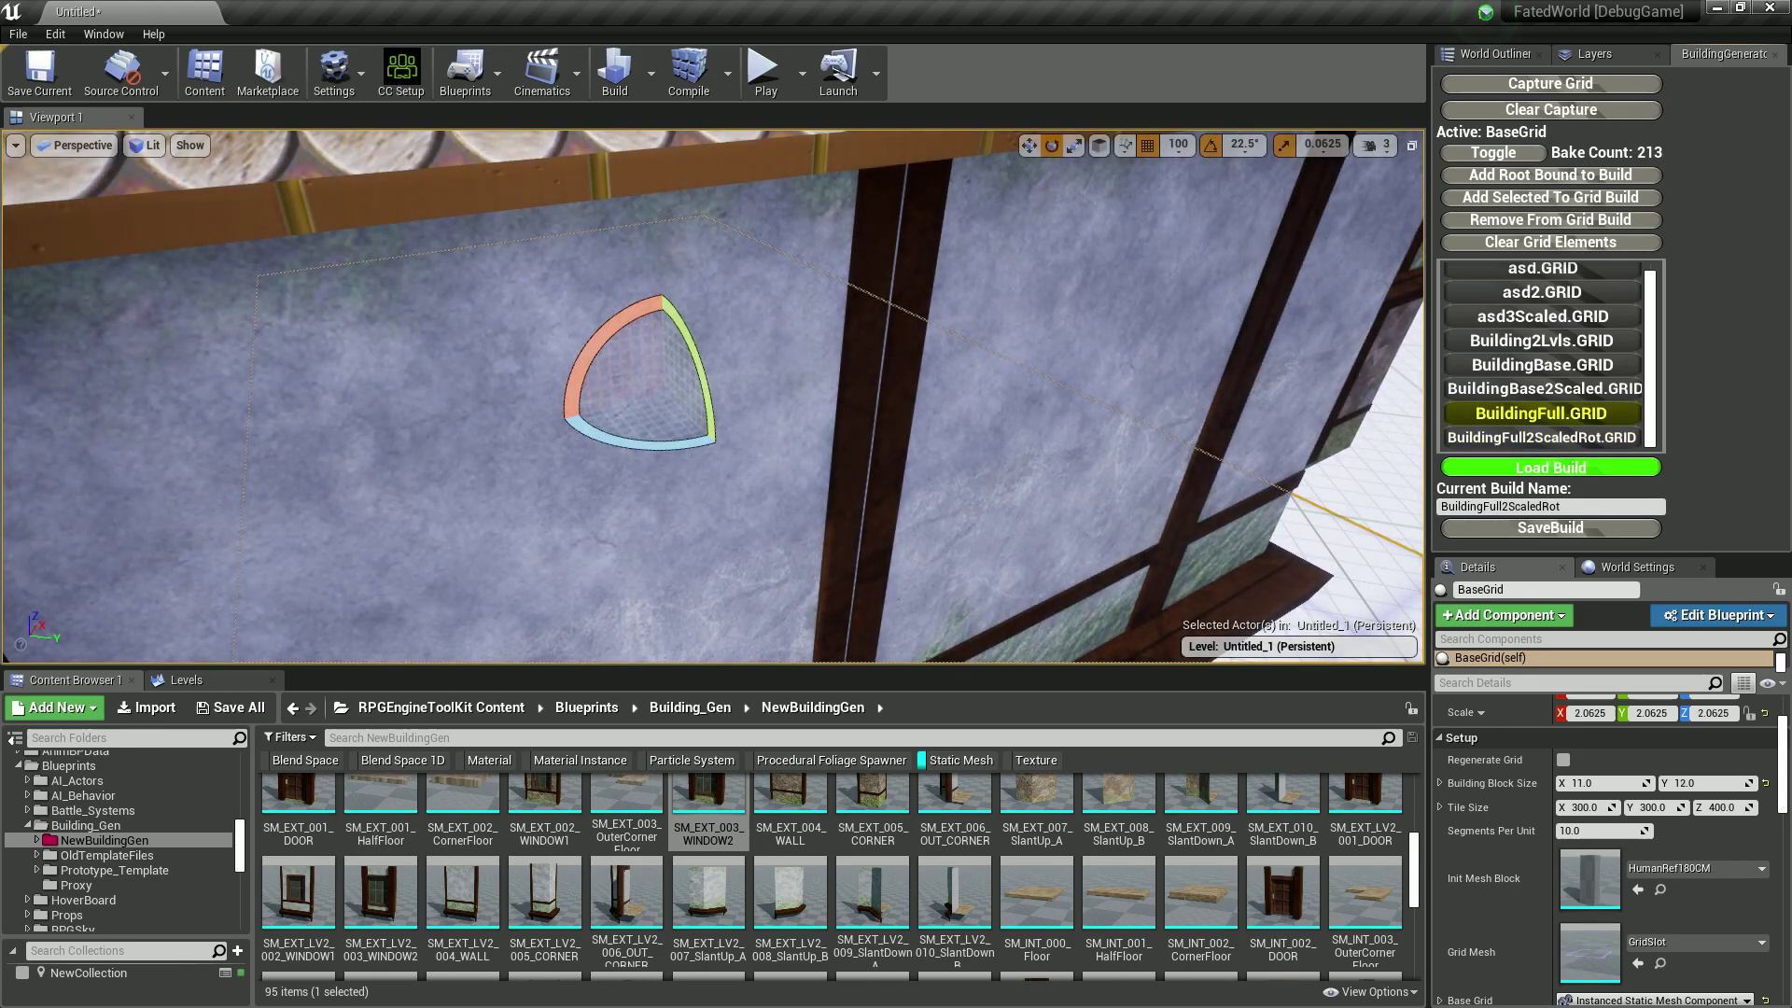
pyautogui.moveTo(713, 396); pyautogui.dragTo(731, 319, button='right')
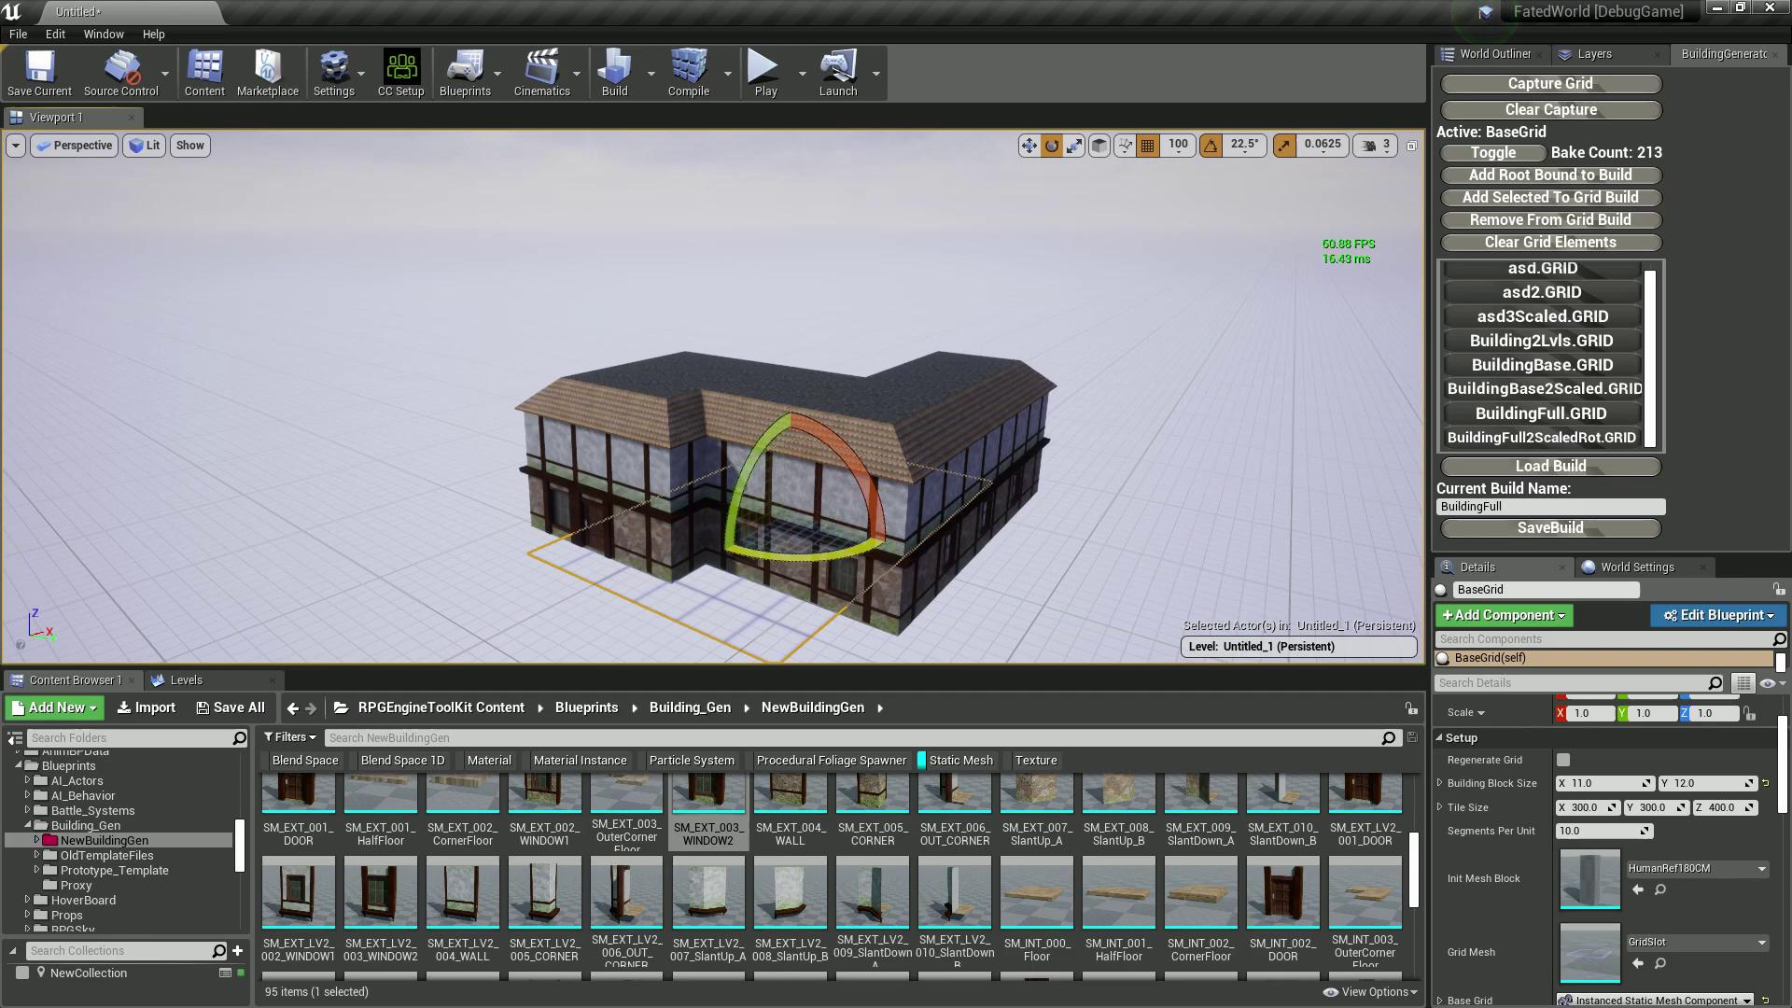
# Select RootBuilder_BaseGrid_14 together with all of its immediate children.
pyautogui.click(1502, 53)
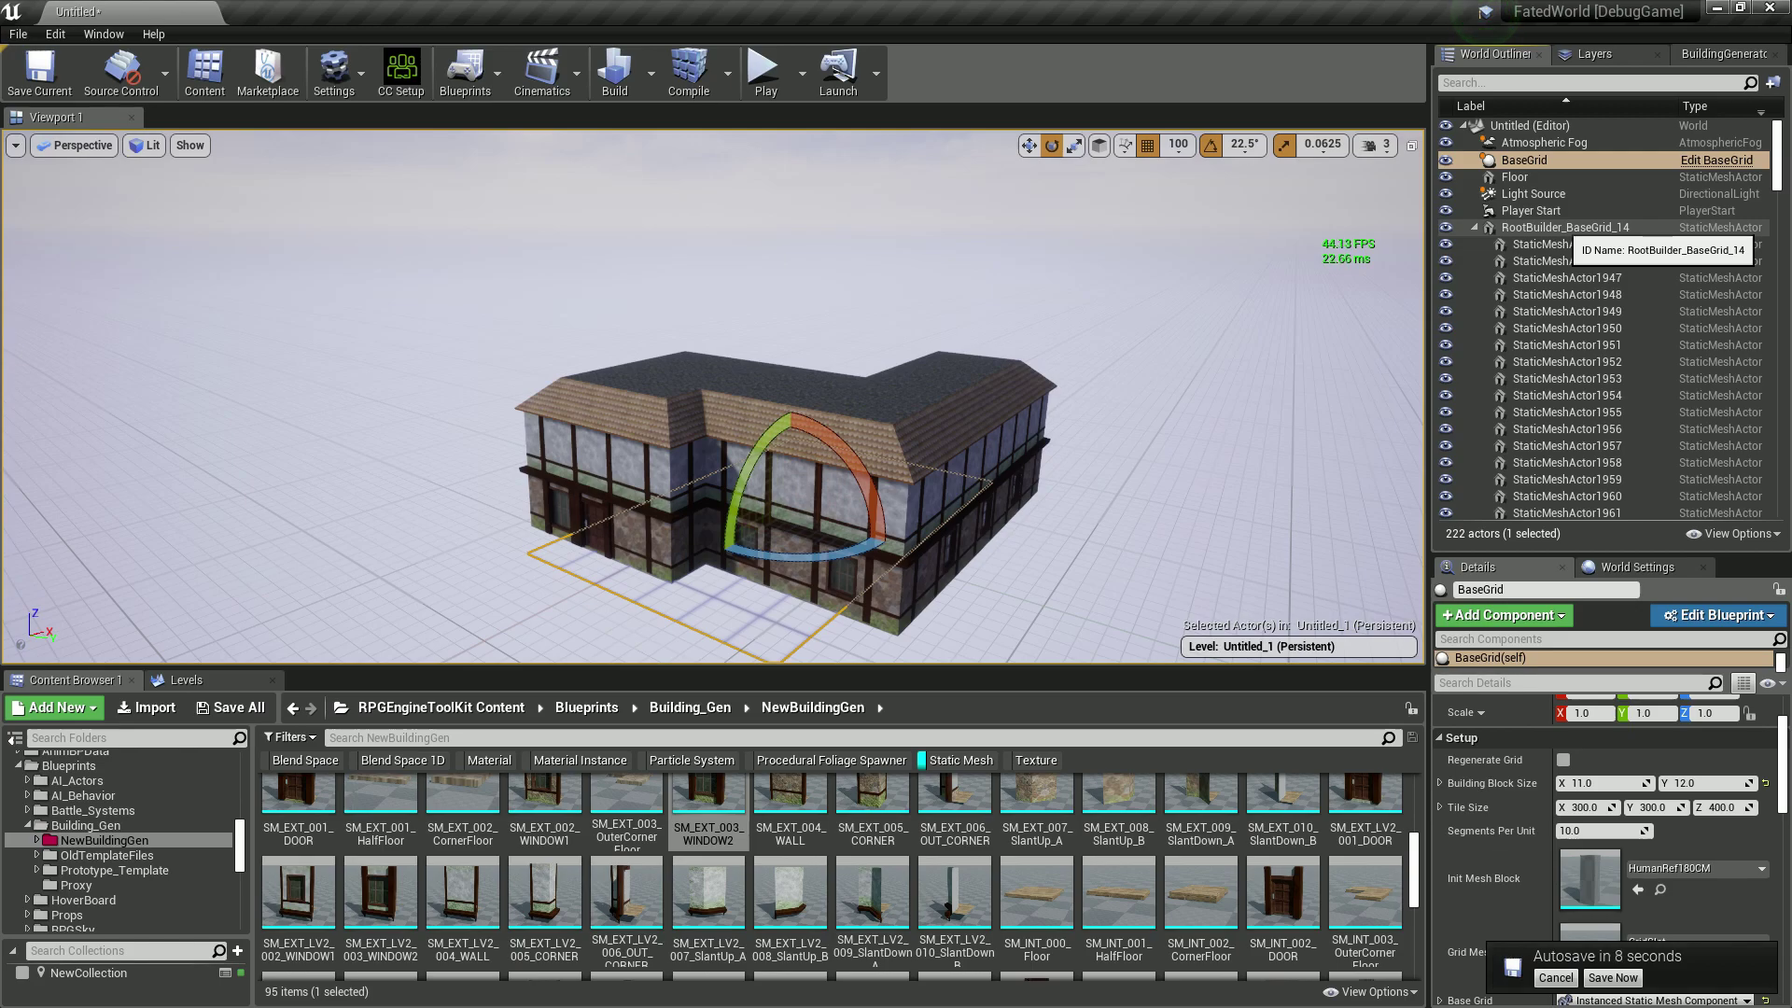
pyautogui.click(1564, 226)
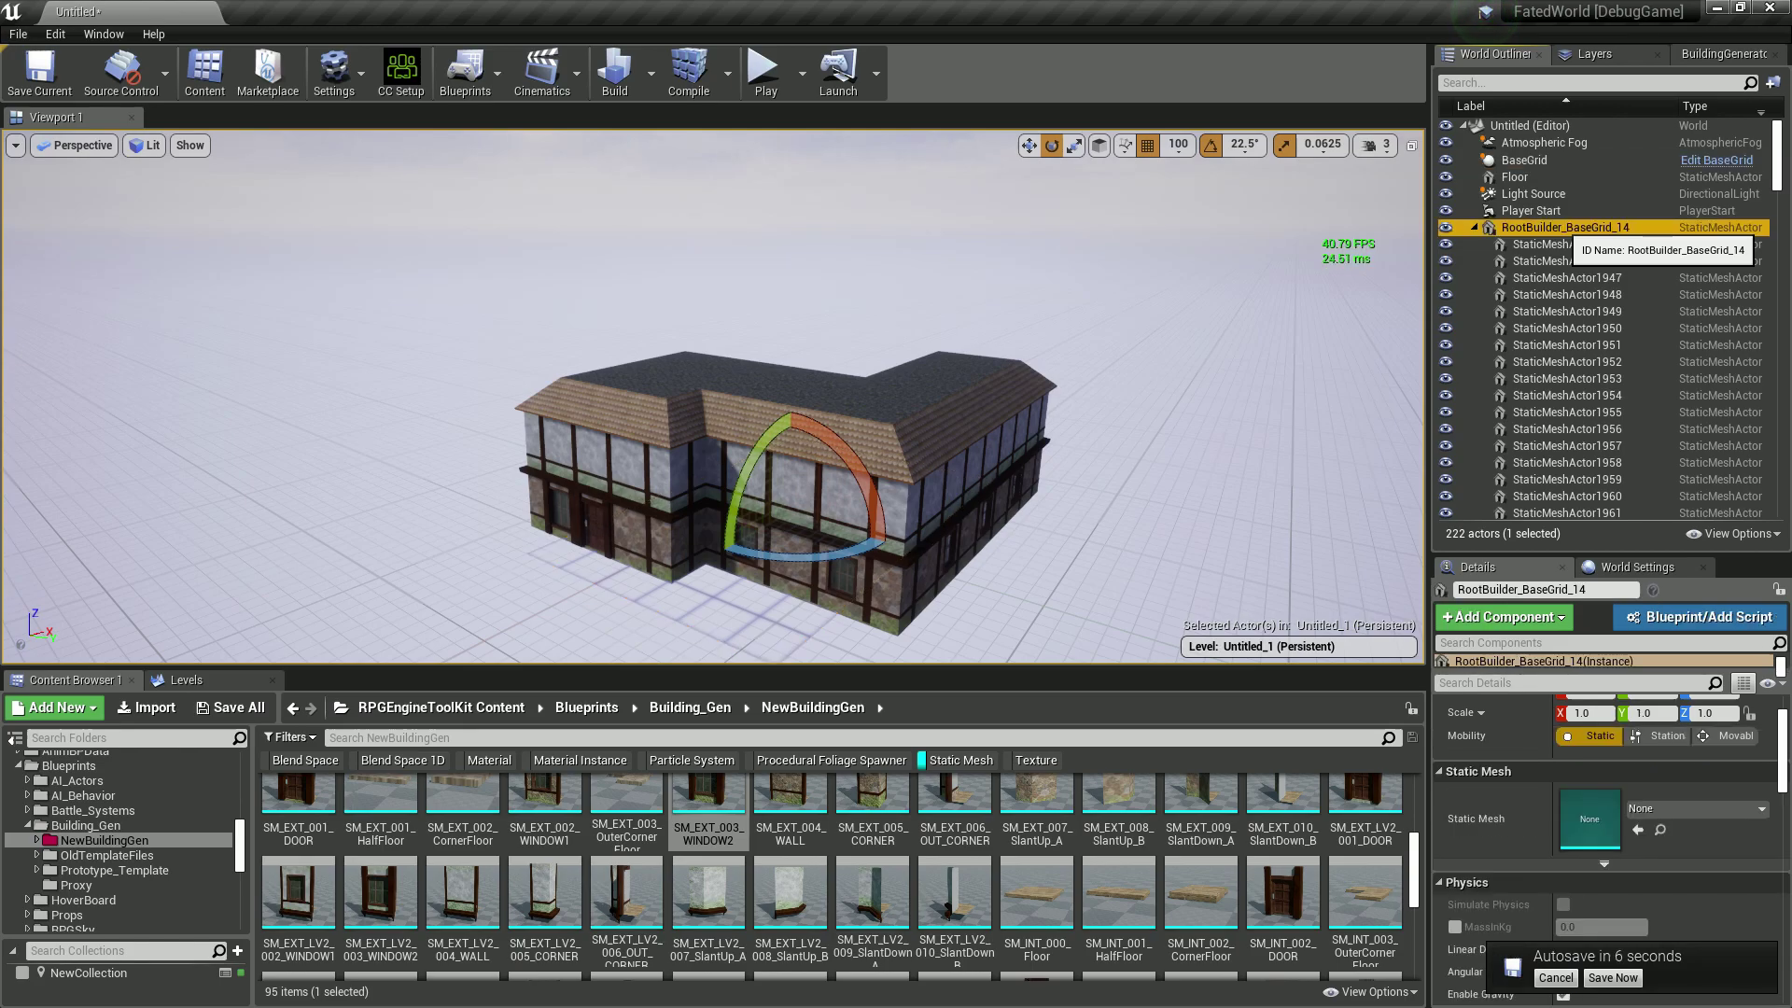
pyautogui.rightClick(1564, 230)
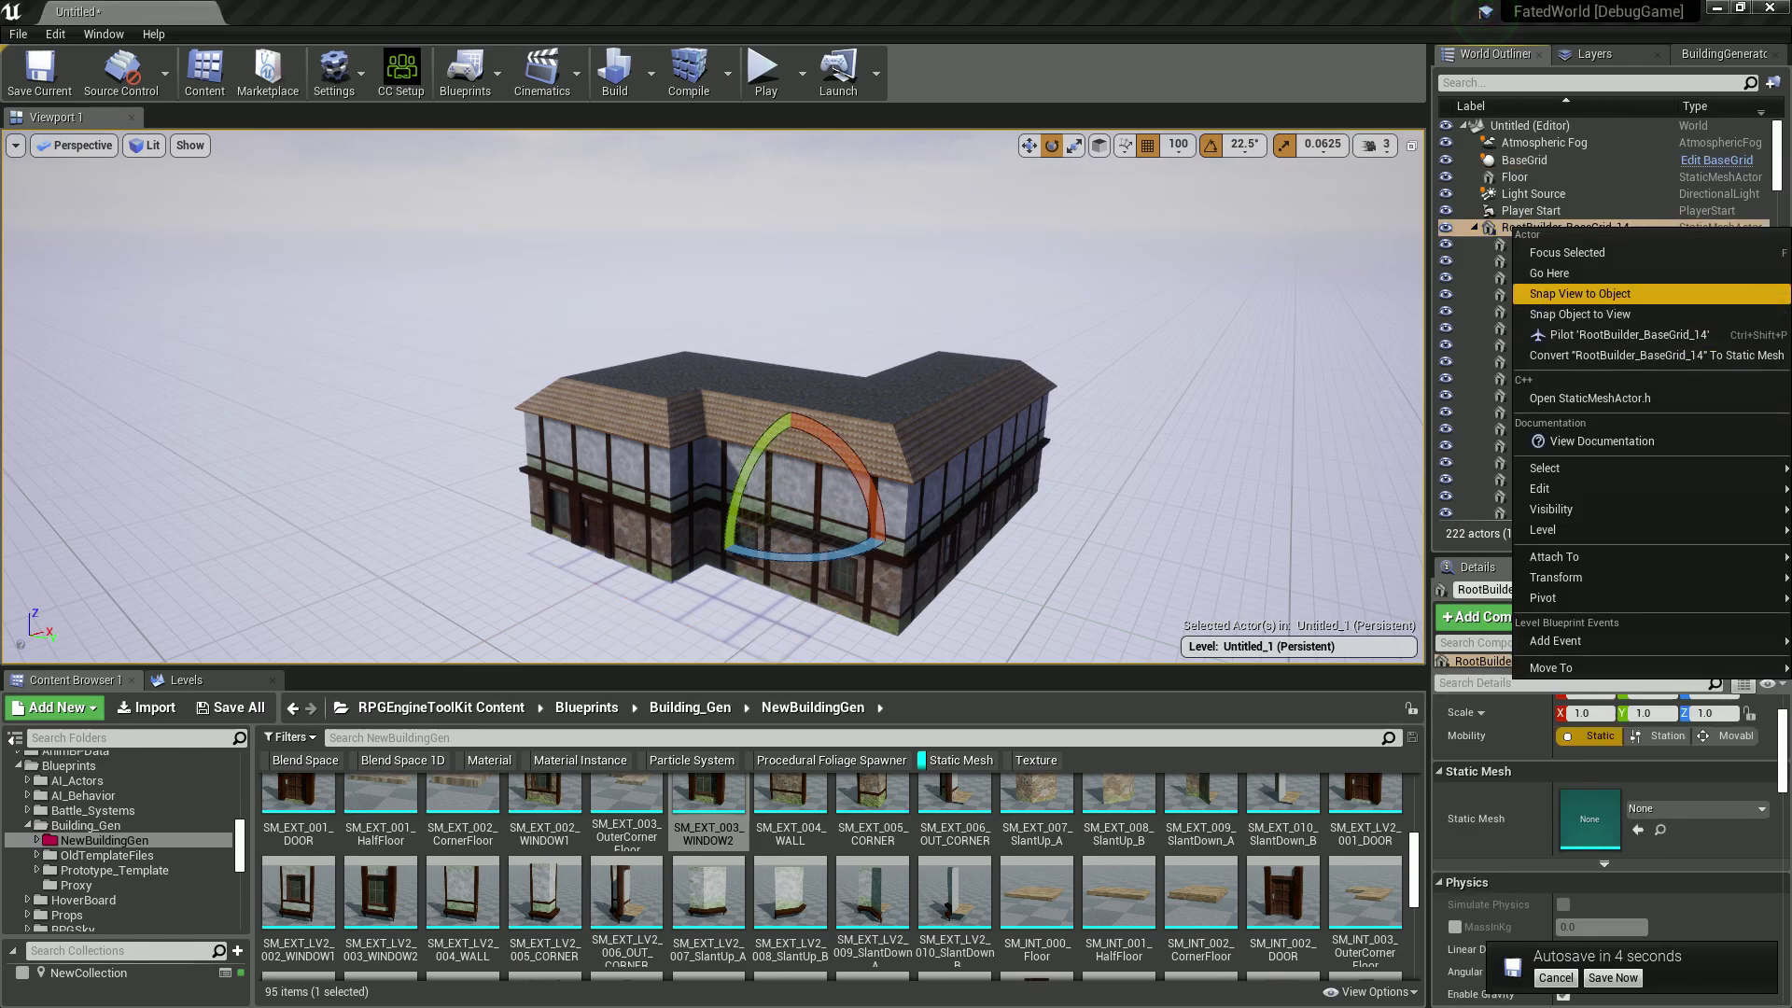
pyautogui.moveTo(1549, 488)
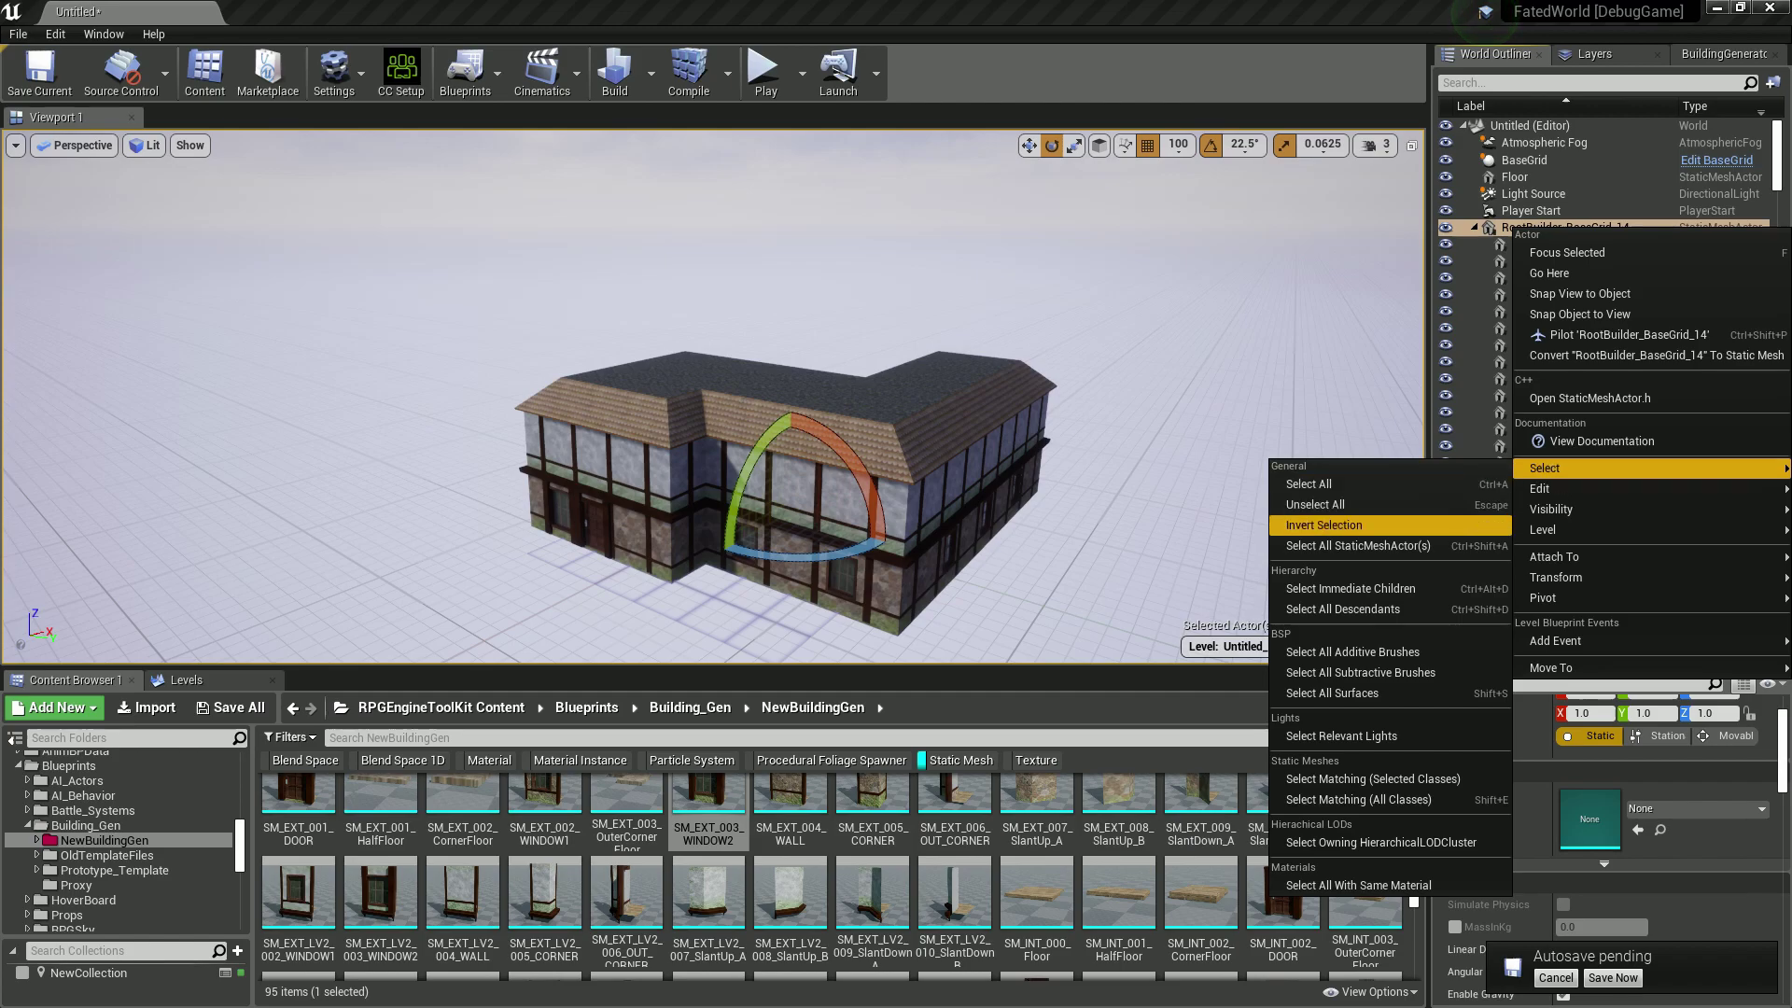
pyautogui.click(1350, 588)
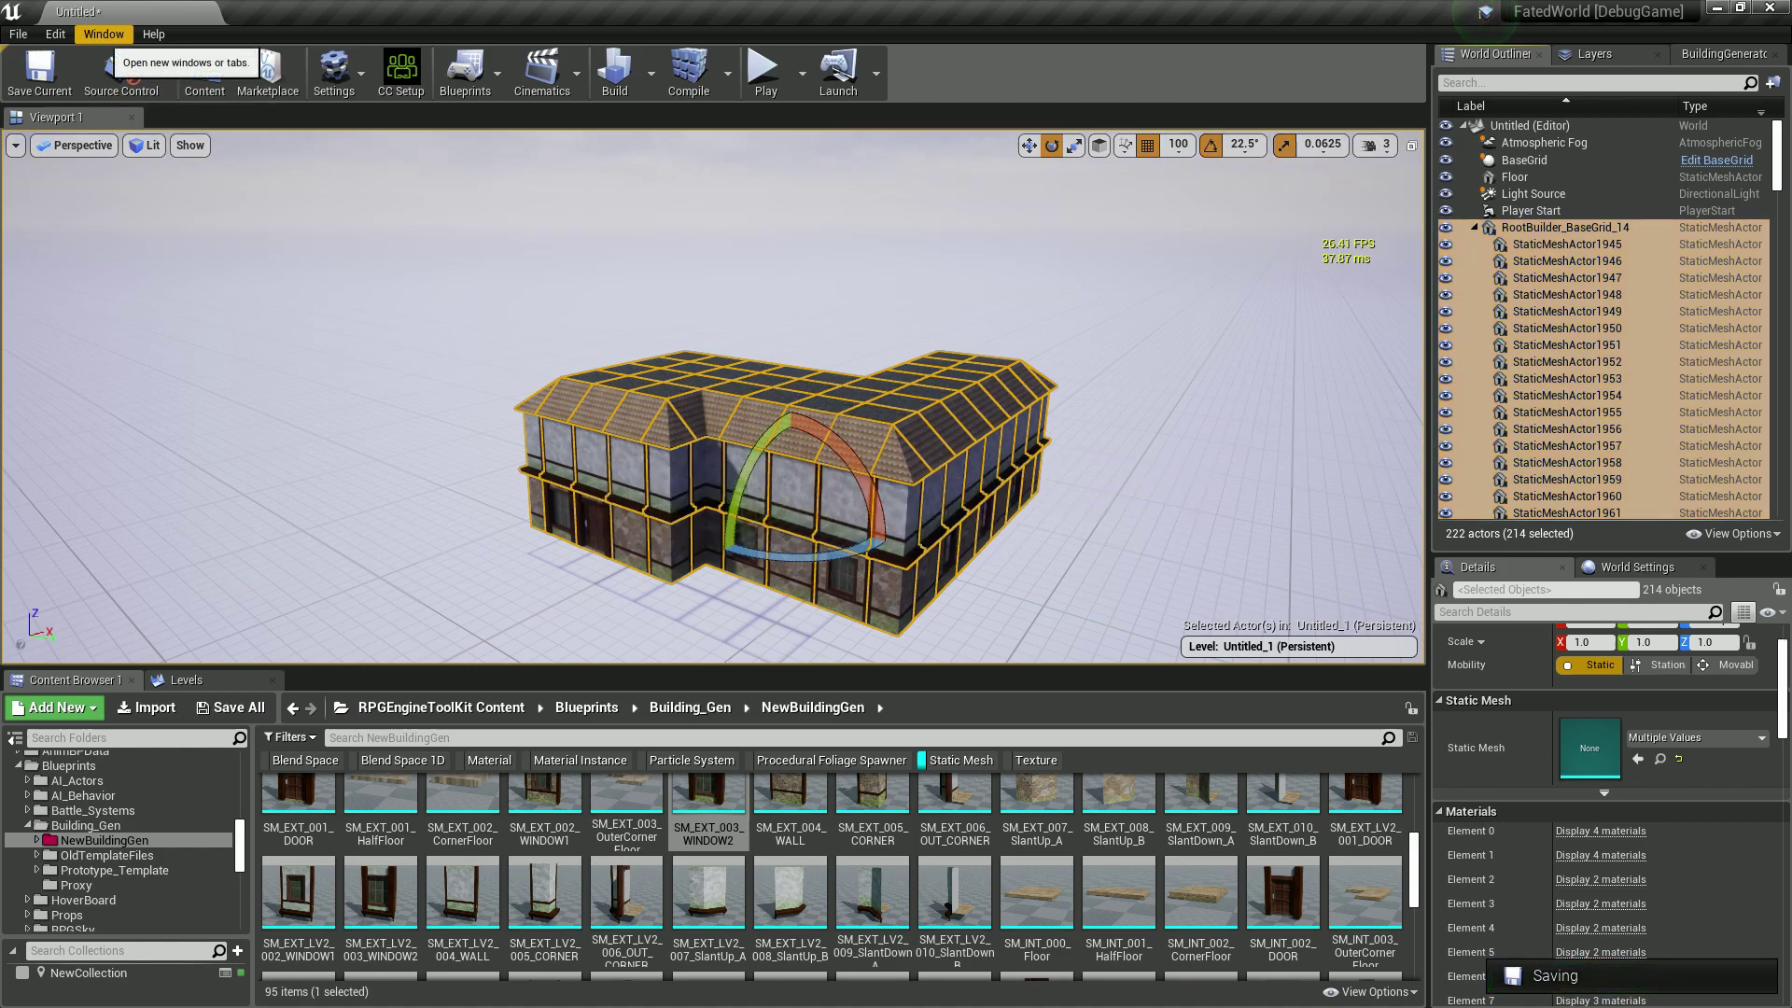
# Open the Merge Actors tool for the selected building actors and review its mesh, material and landscape culling settings.
pyautogui.click(104, 33)
pyautogui.moveTo(214, 379)
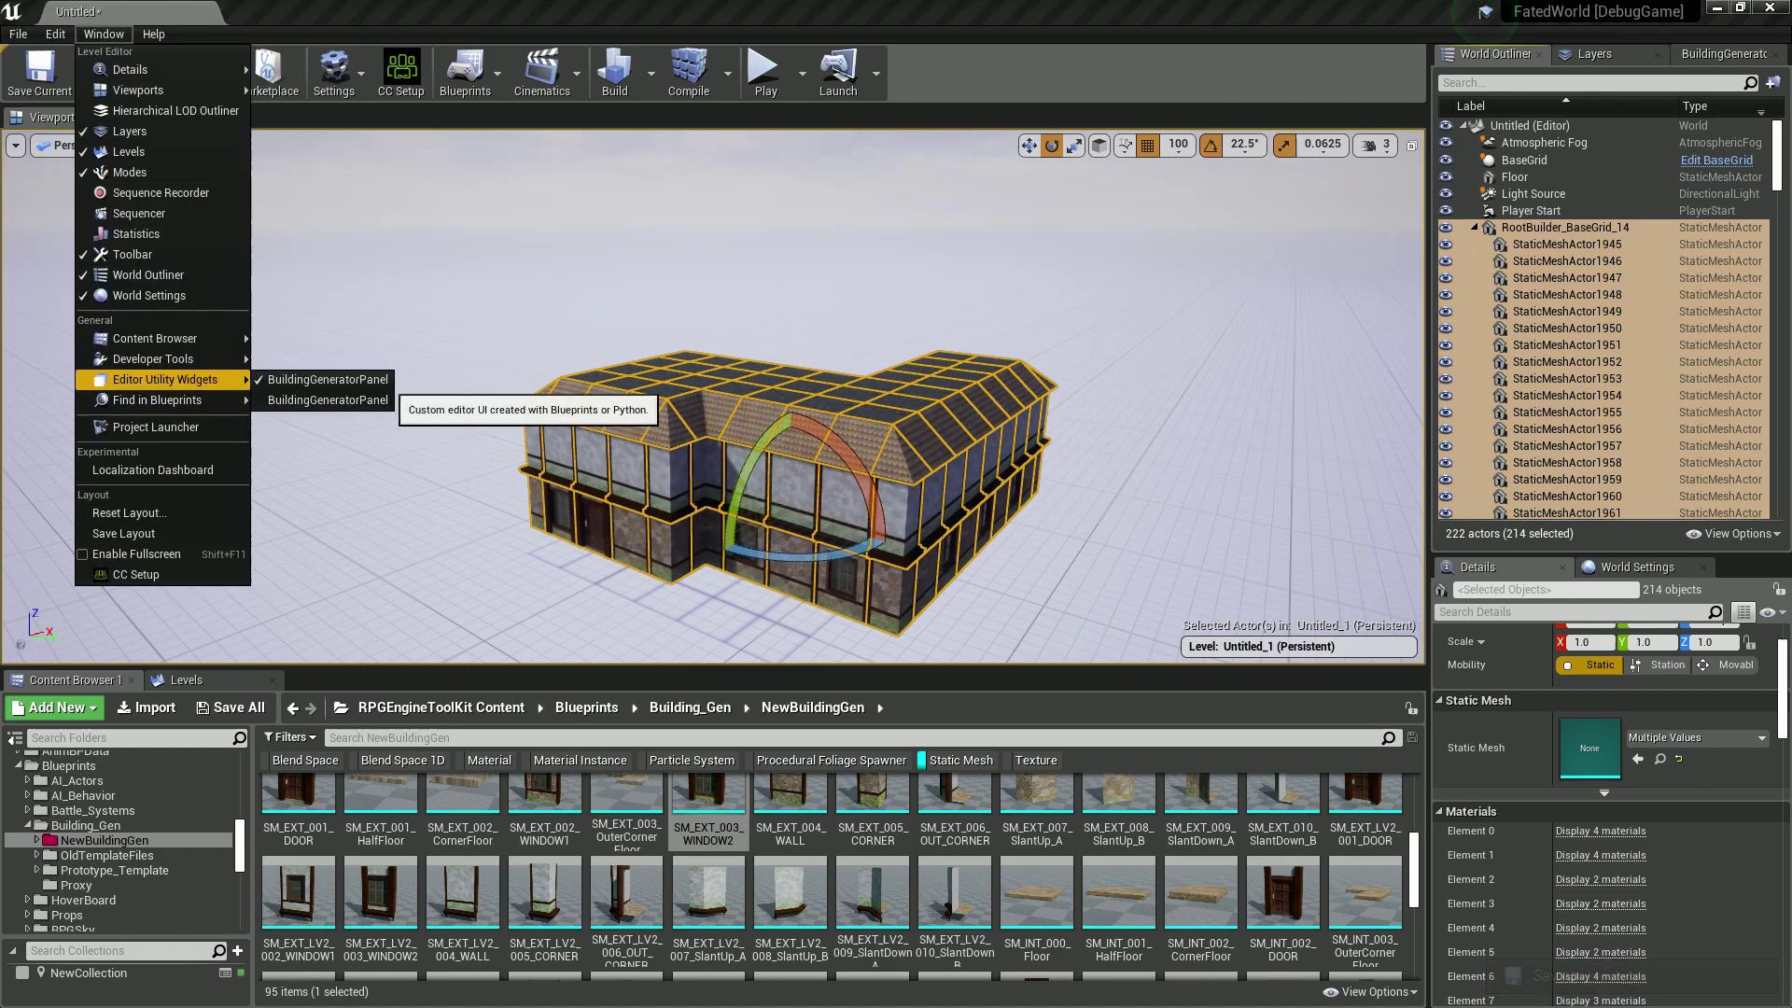
pyautogui.moveTo(158, 359)
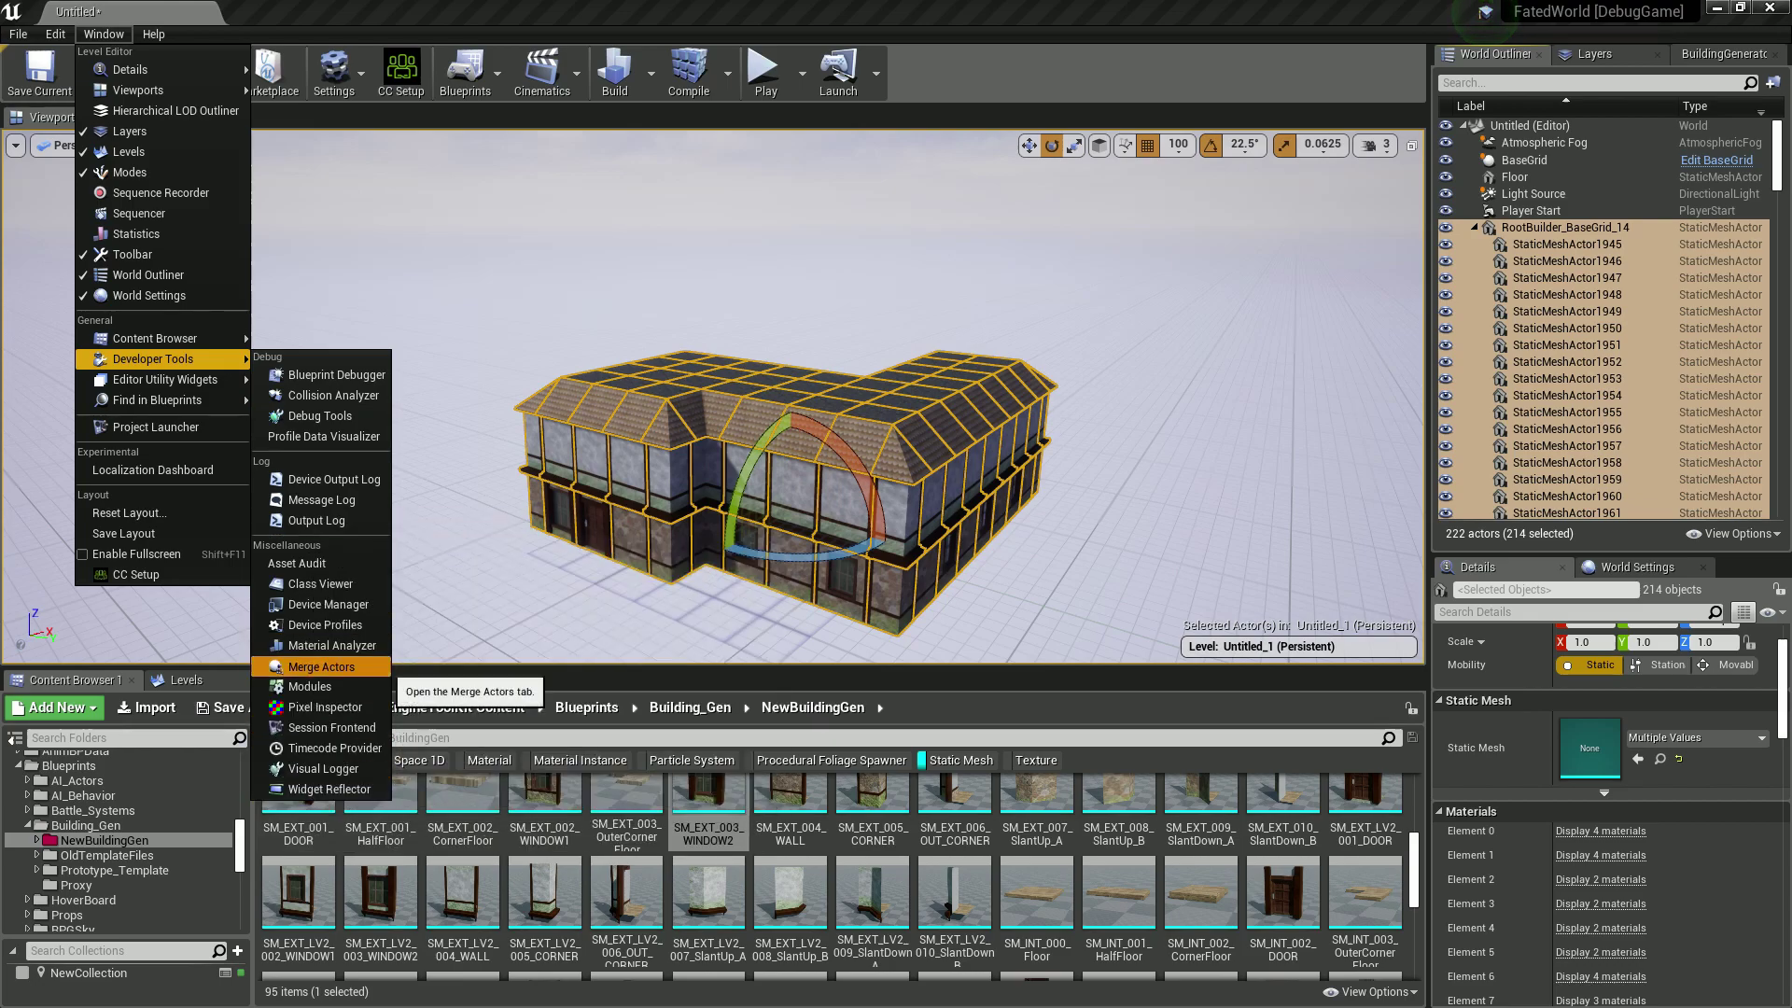
pyautogui.click(373, 668)
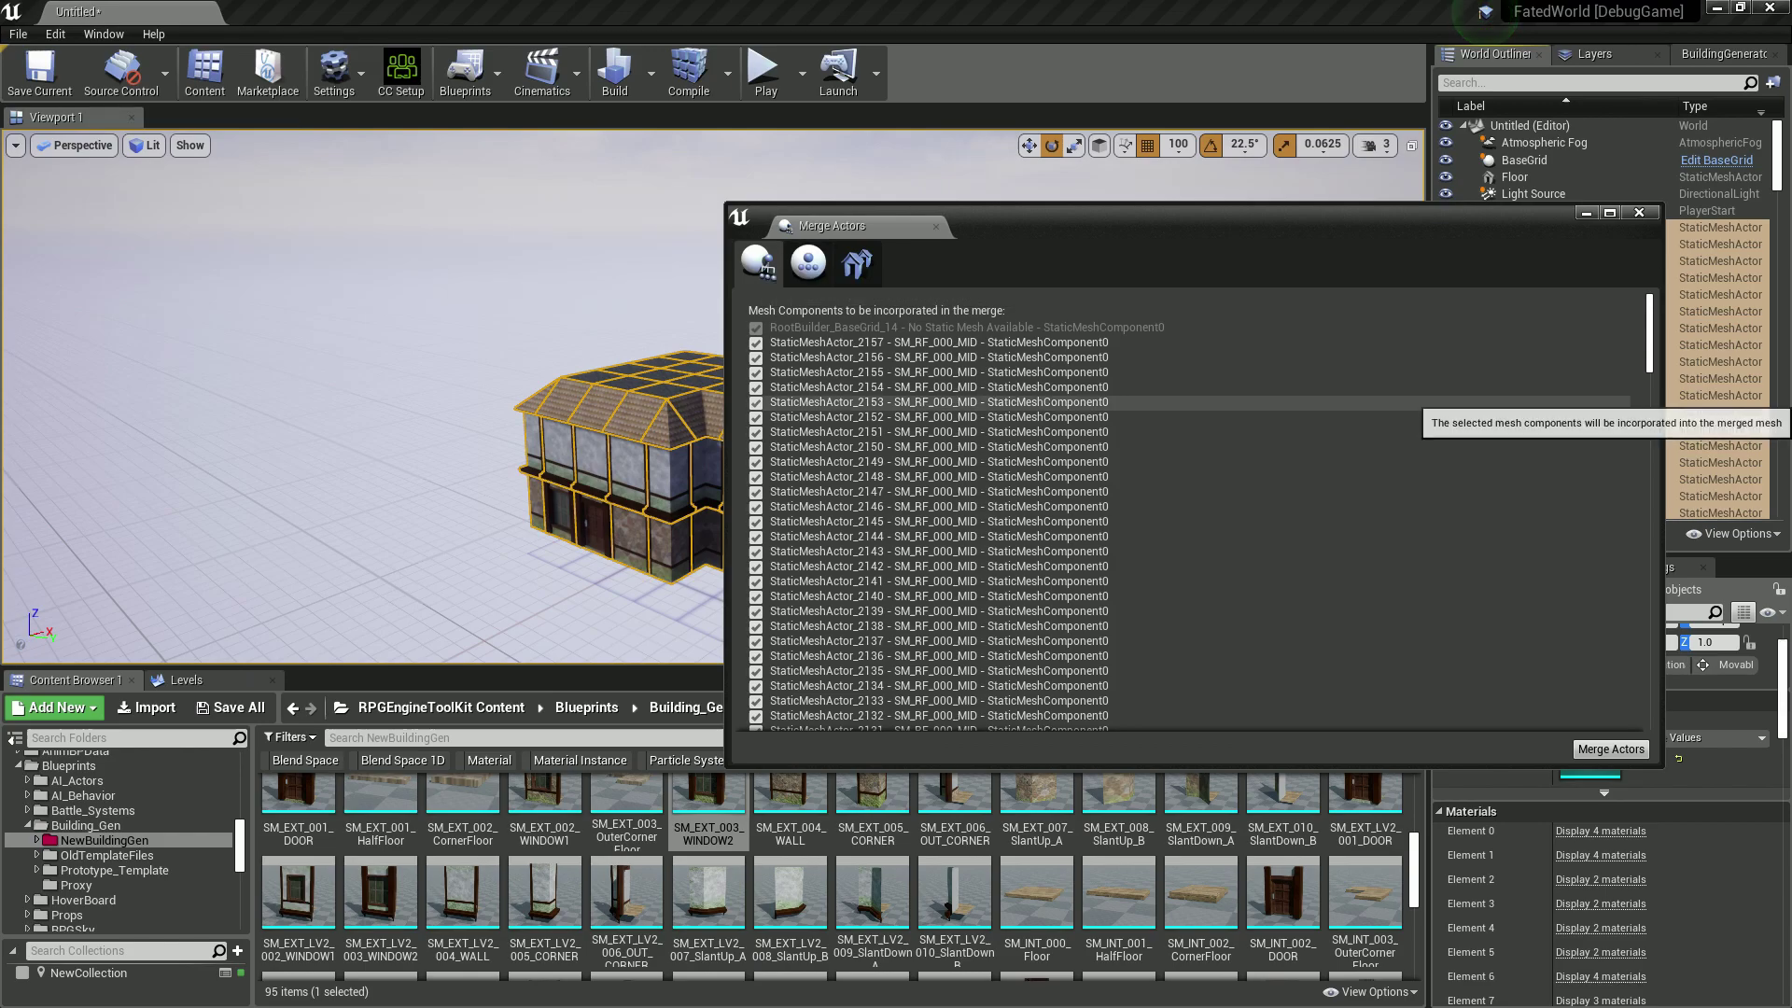
pyautogui.scroll(-15, 1101, 504)
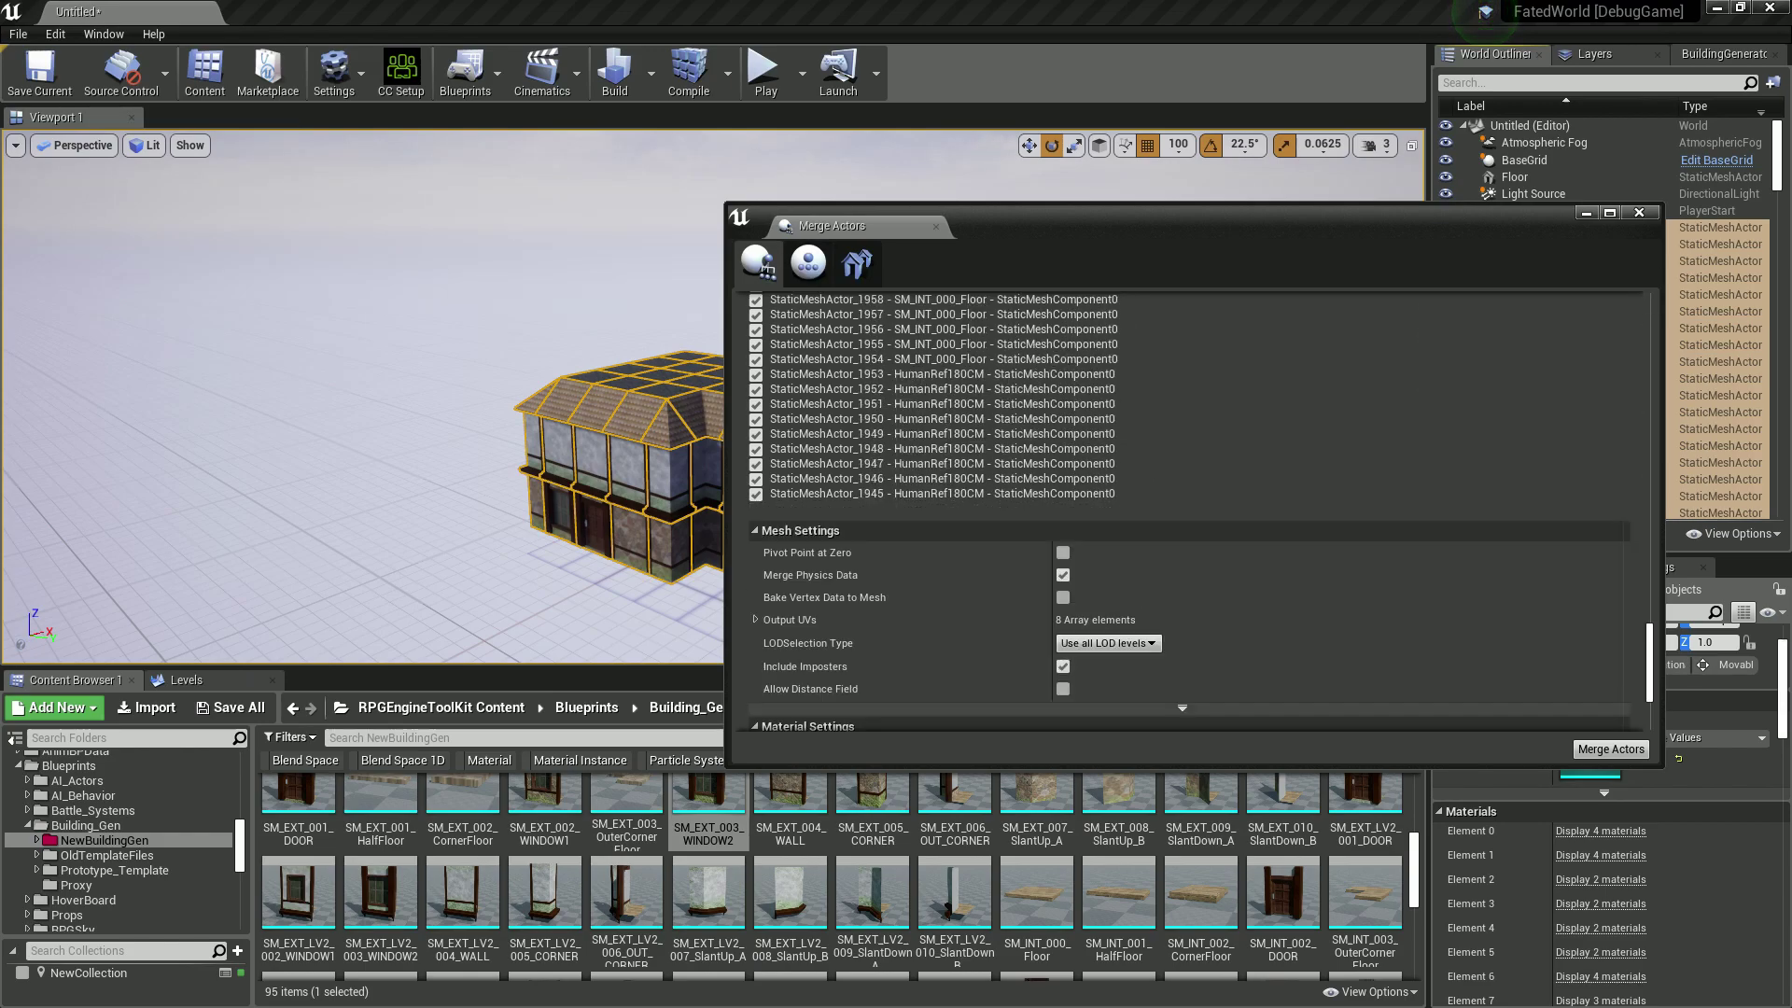
pyautogui.scroll(-5, 1101, 504)
pyautogui.scroll(3, 1101, 504)
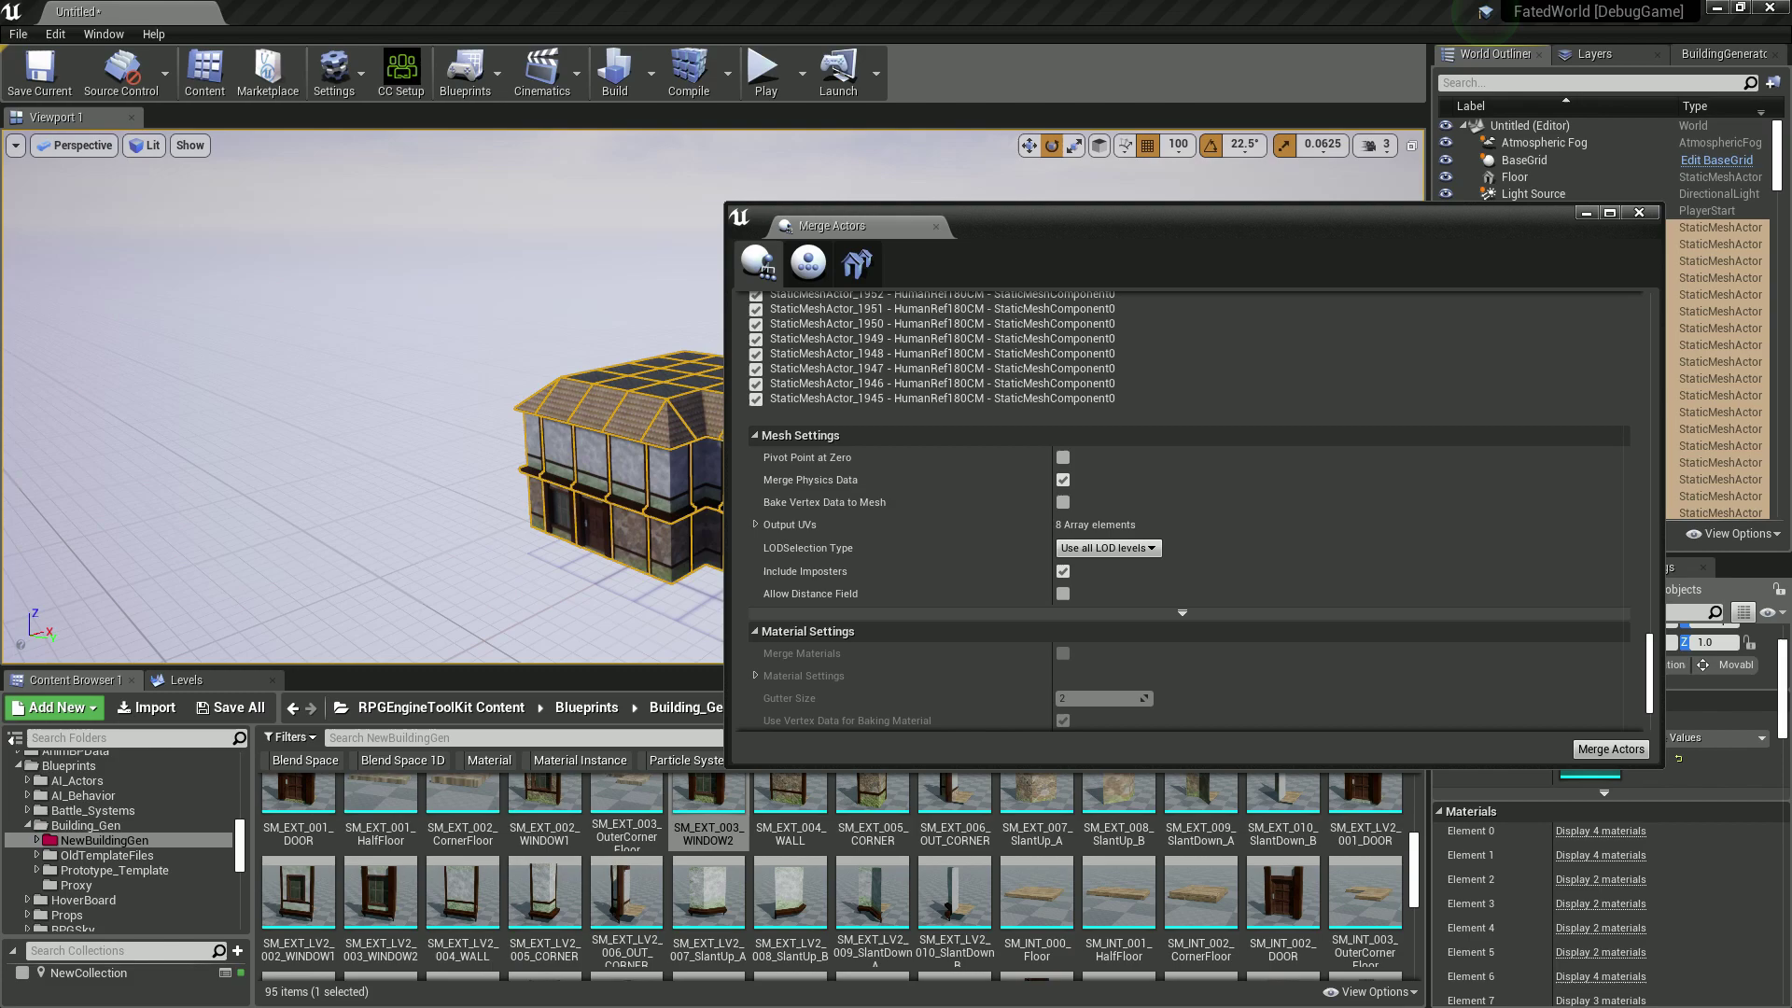
pyautogui.scroll(-2, 1101, 504)
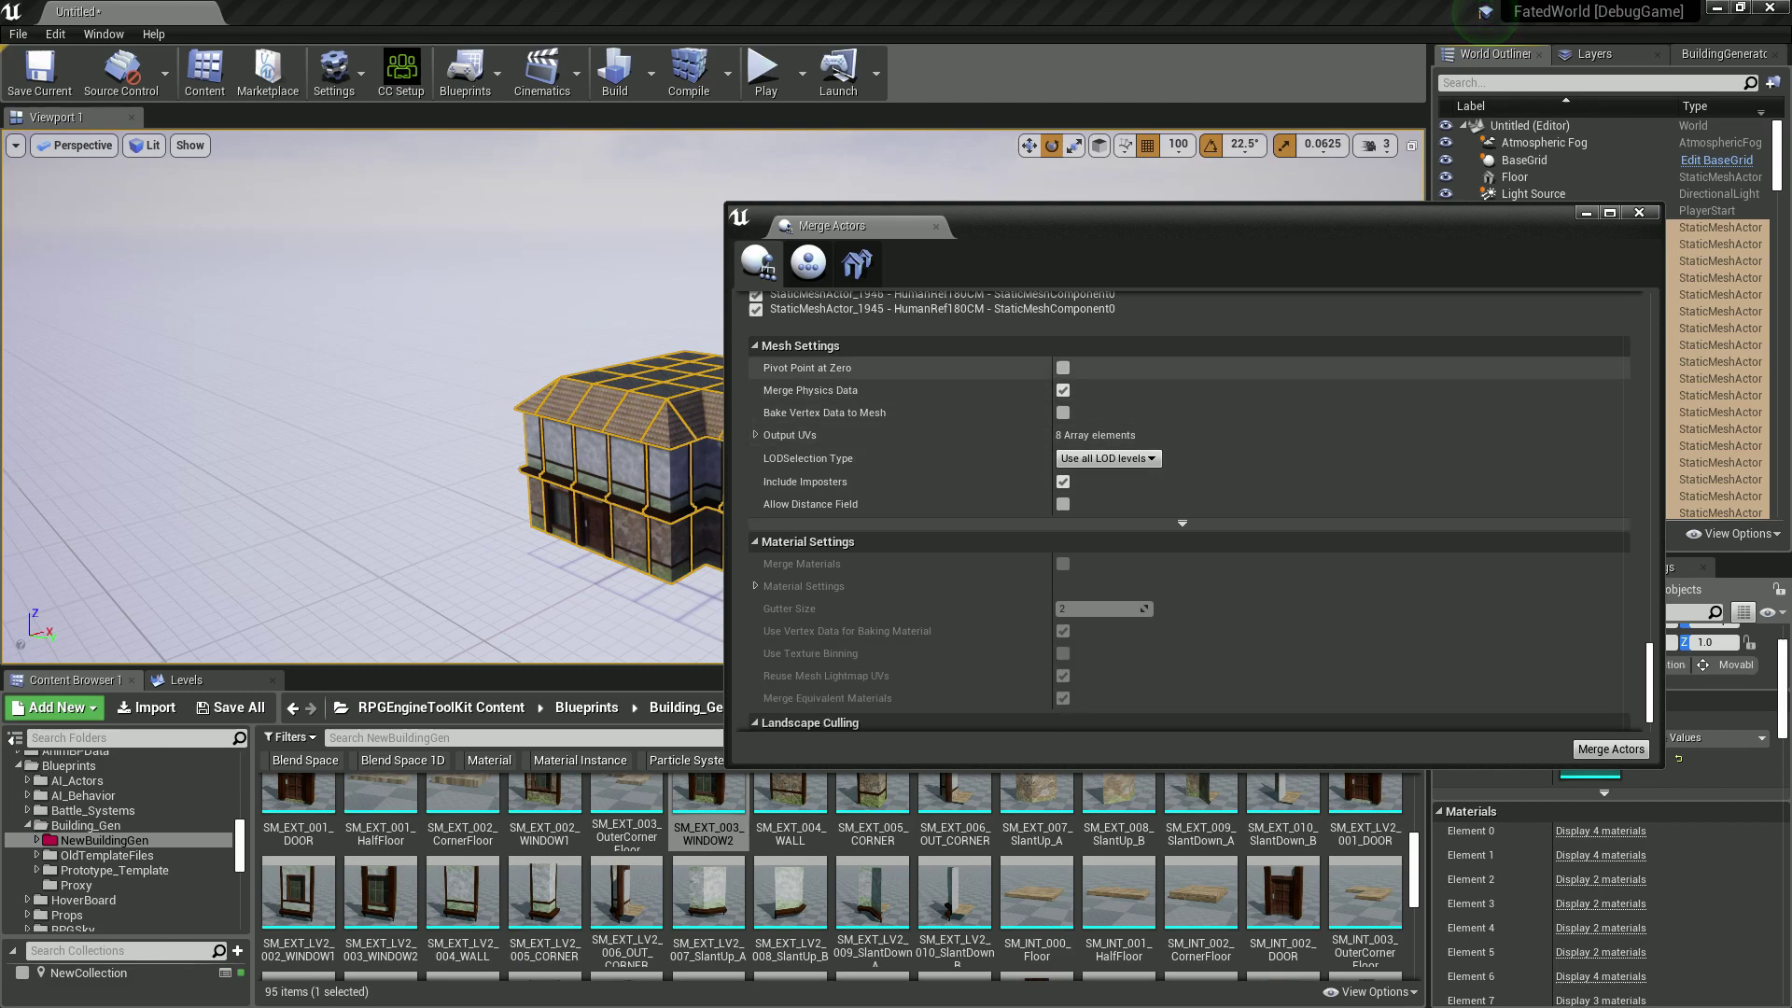
pyautogui.scroll(-2, 1101, 504)
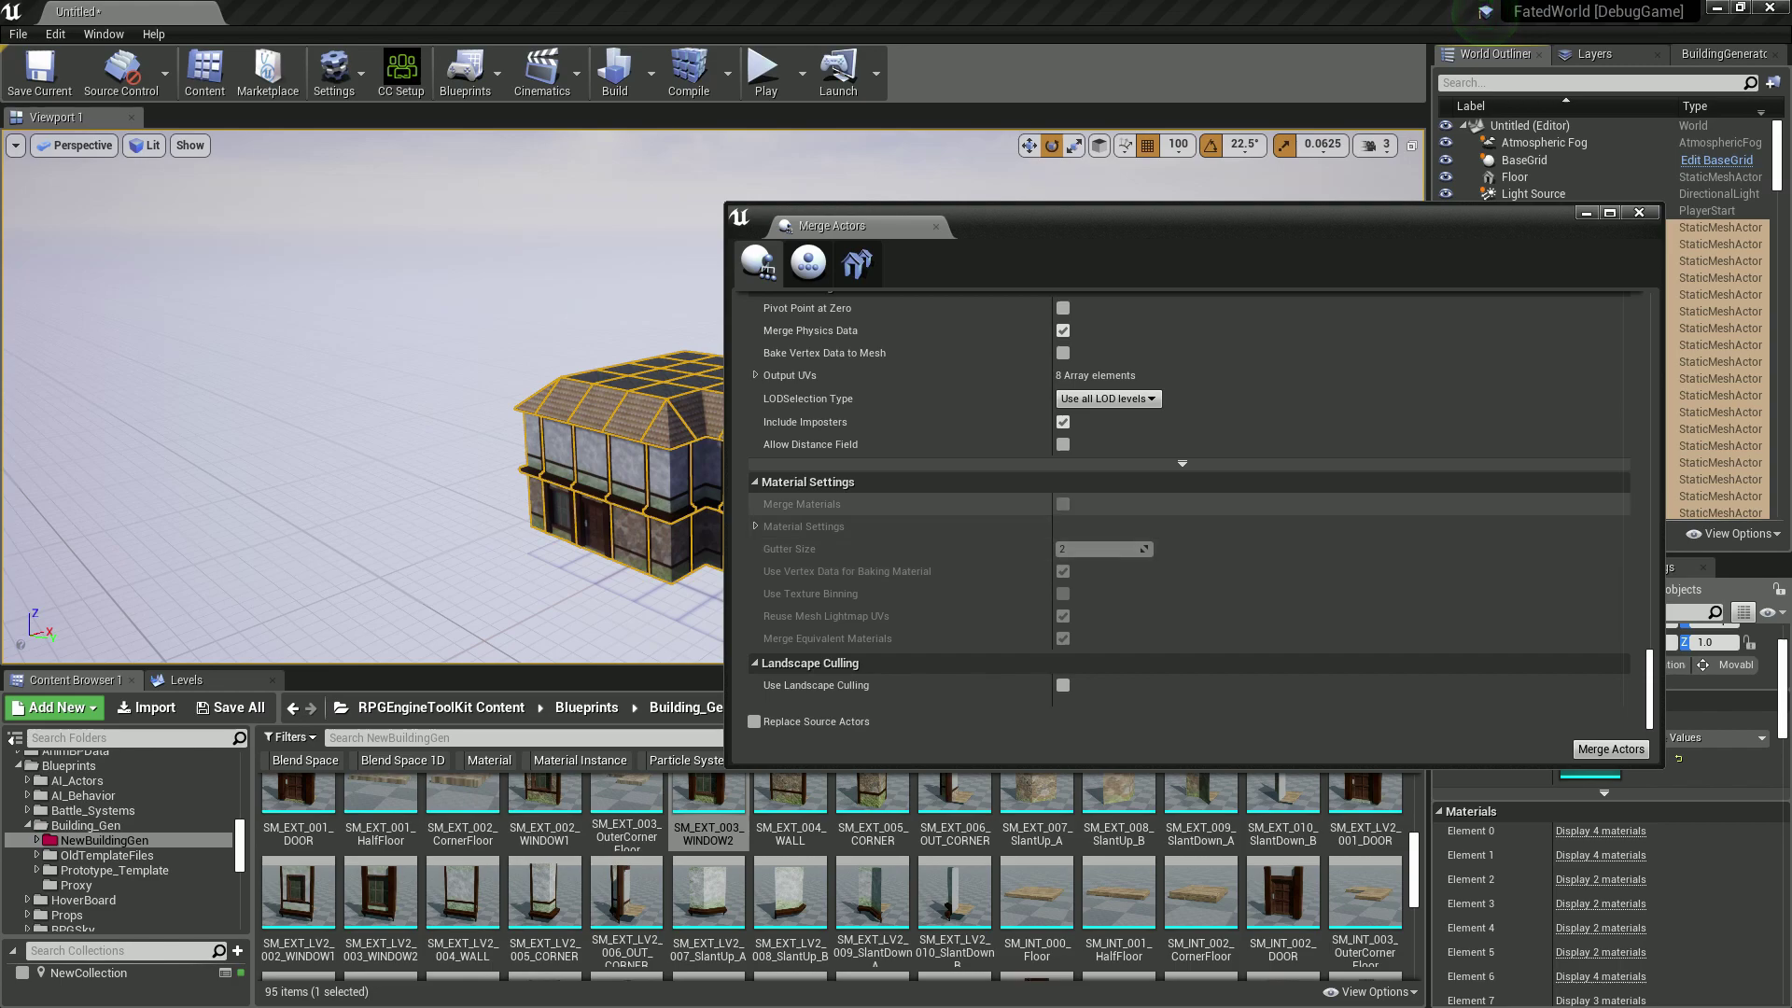
pyautogui.moveTo(1064, 503)
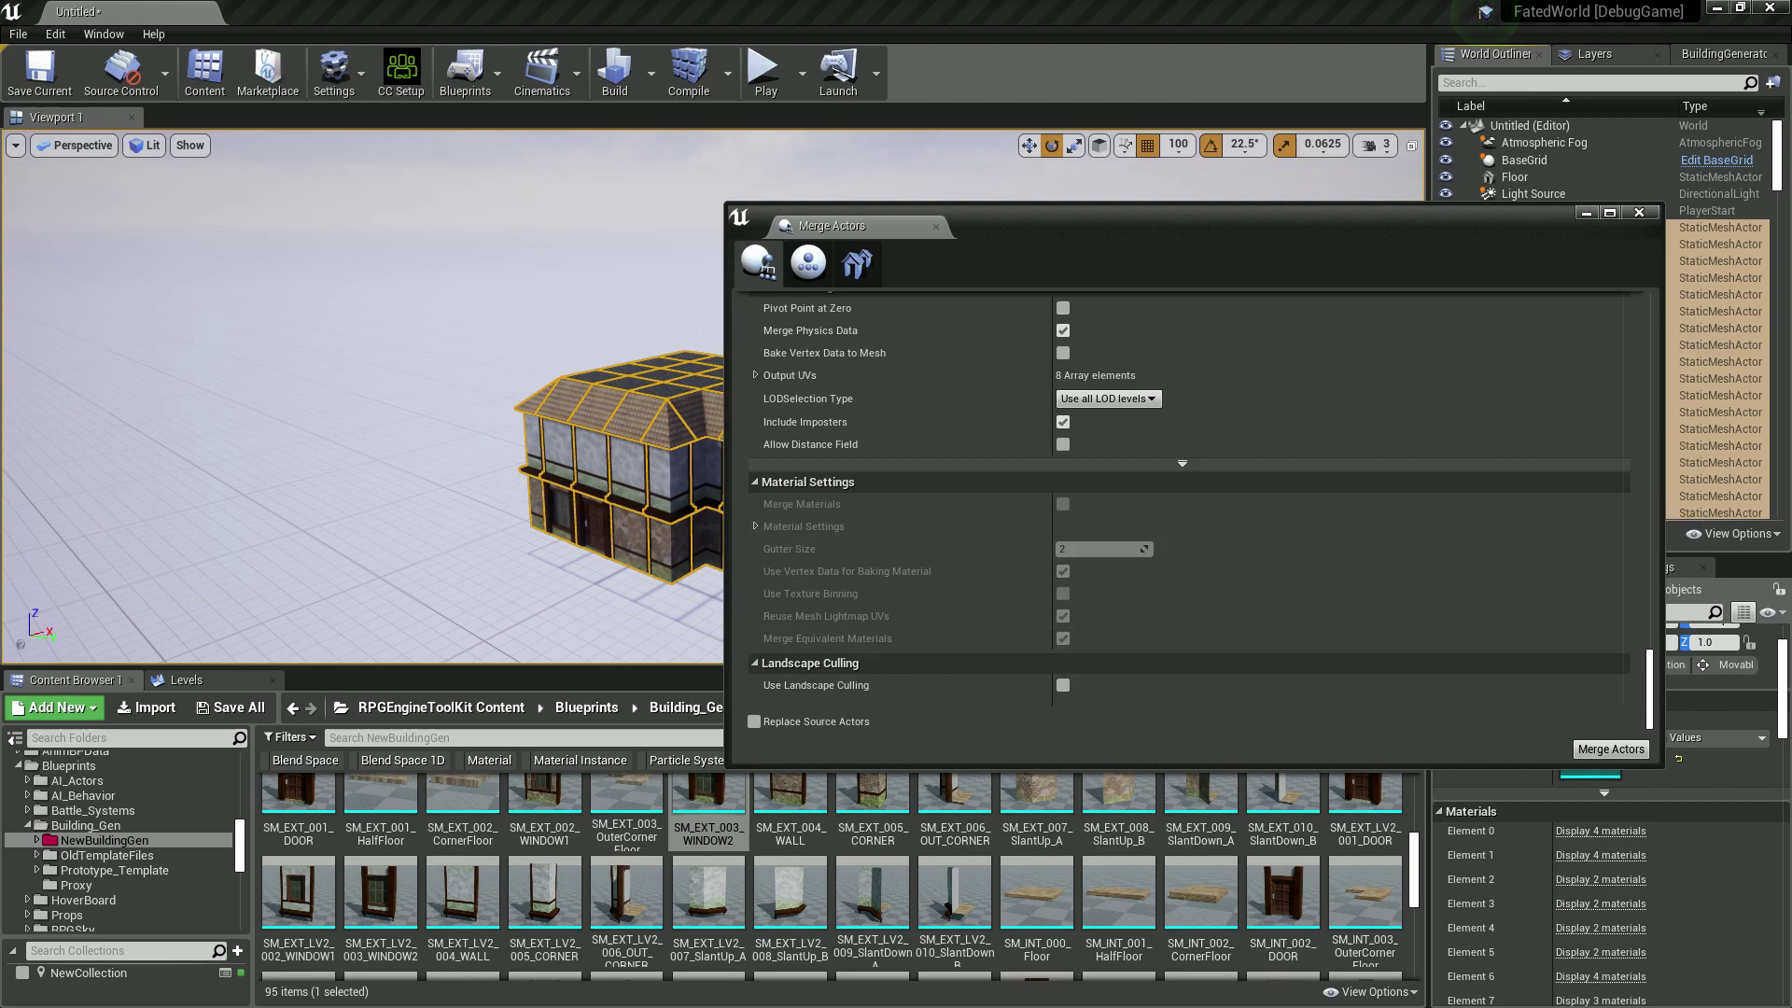
# Merge the selected building actors into a mesh asset named asd in the Content folder and clear the merge window from view.
pyautogui.click(1611, 749)
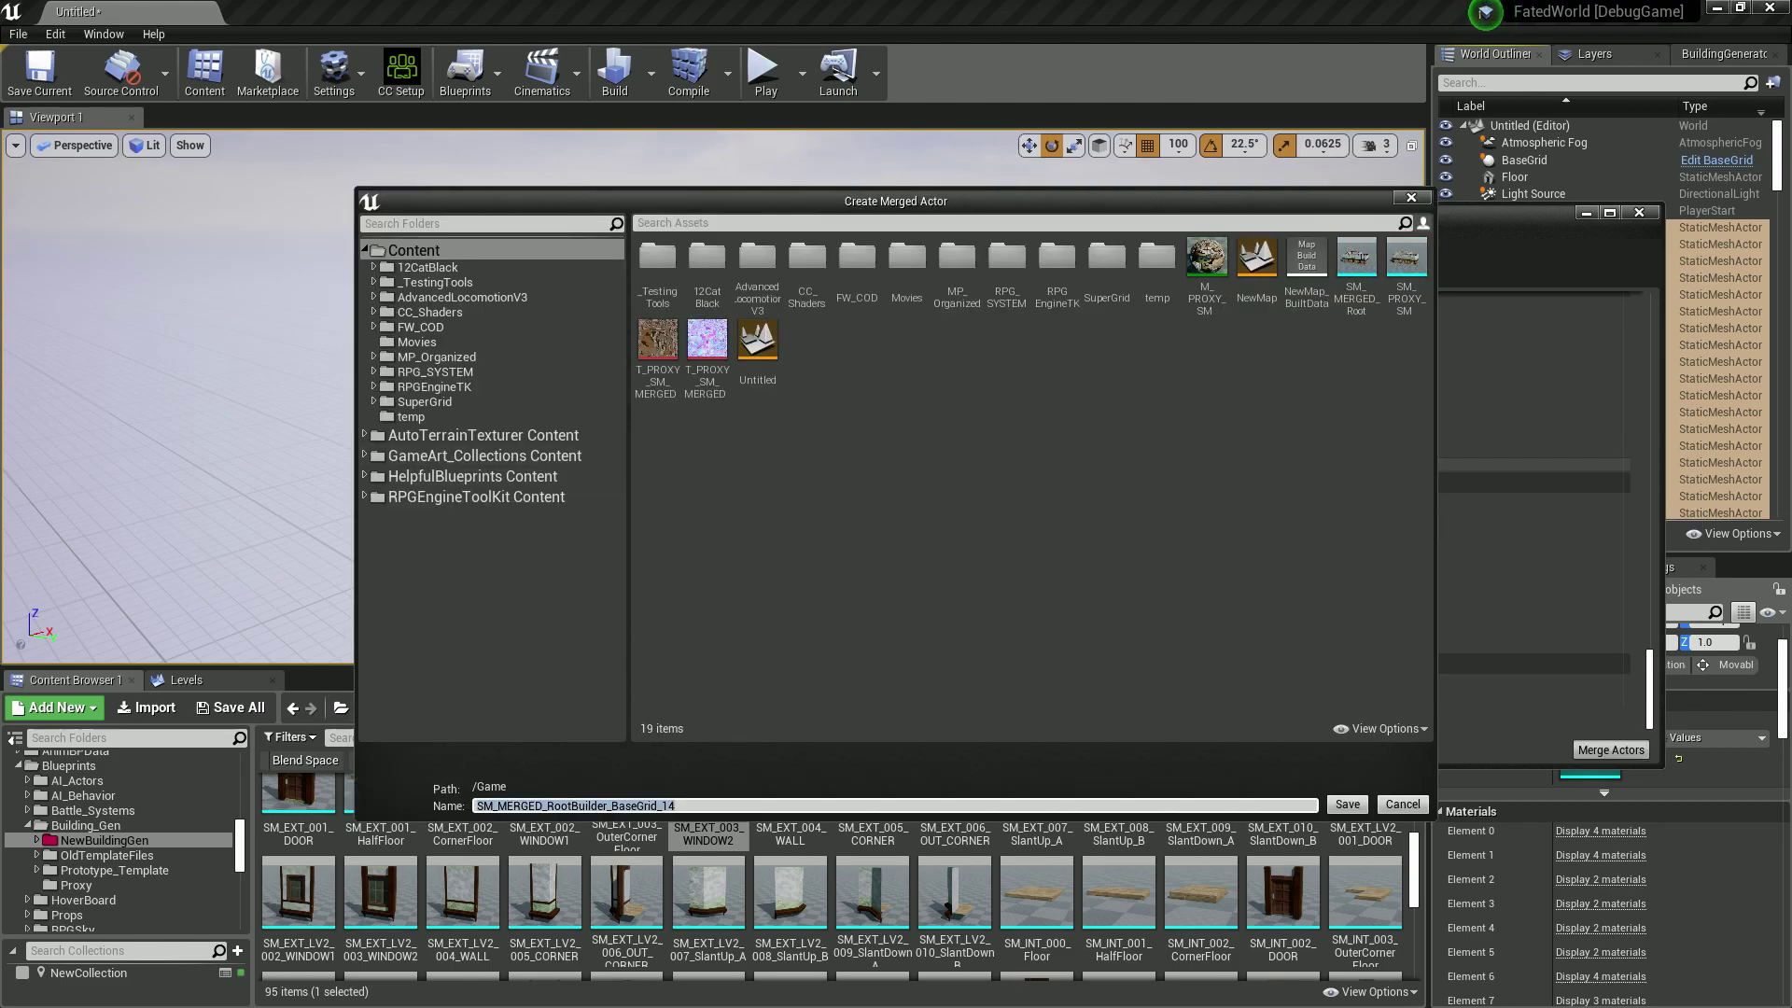
pyautogui.press('Return')
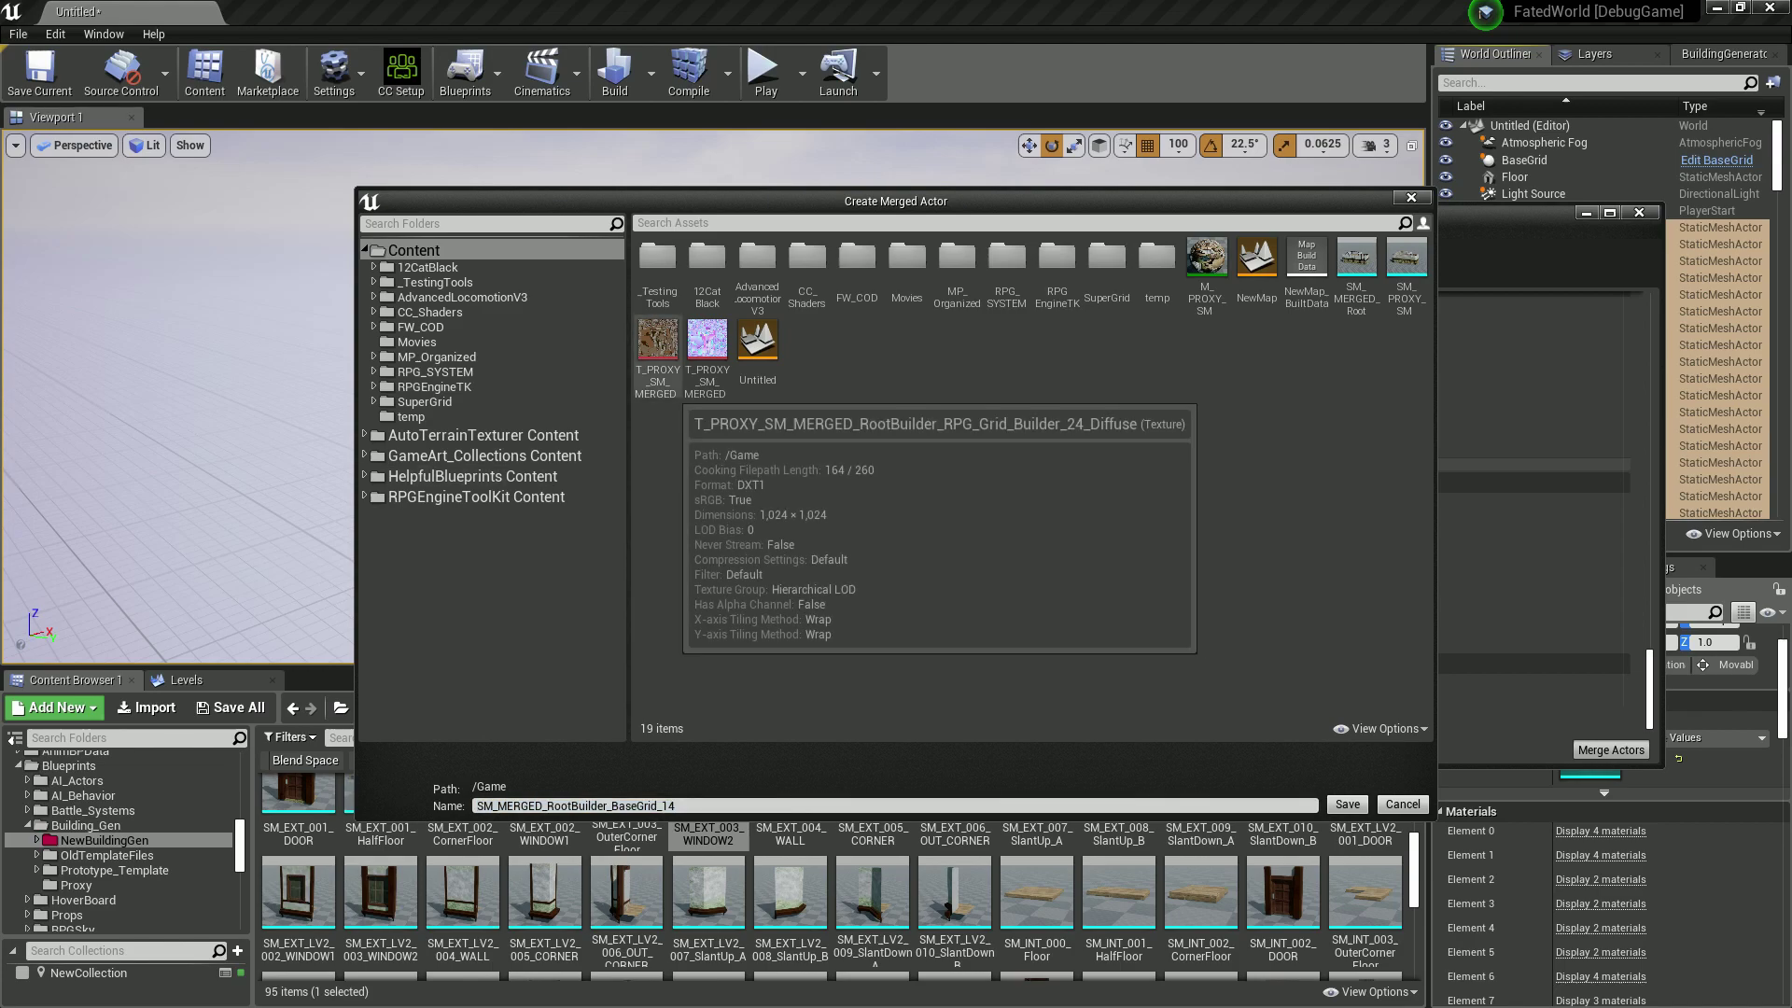
pyautogui.hotkey('ctrl', 'a')
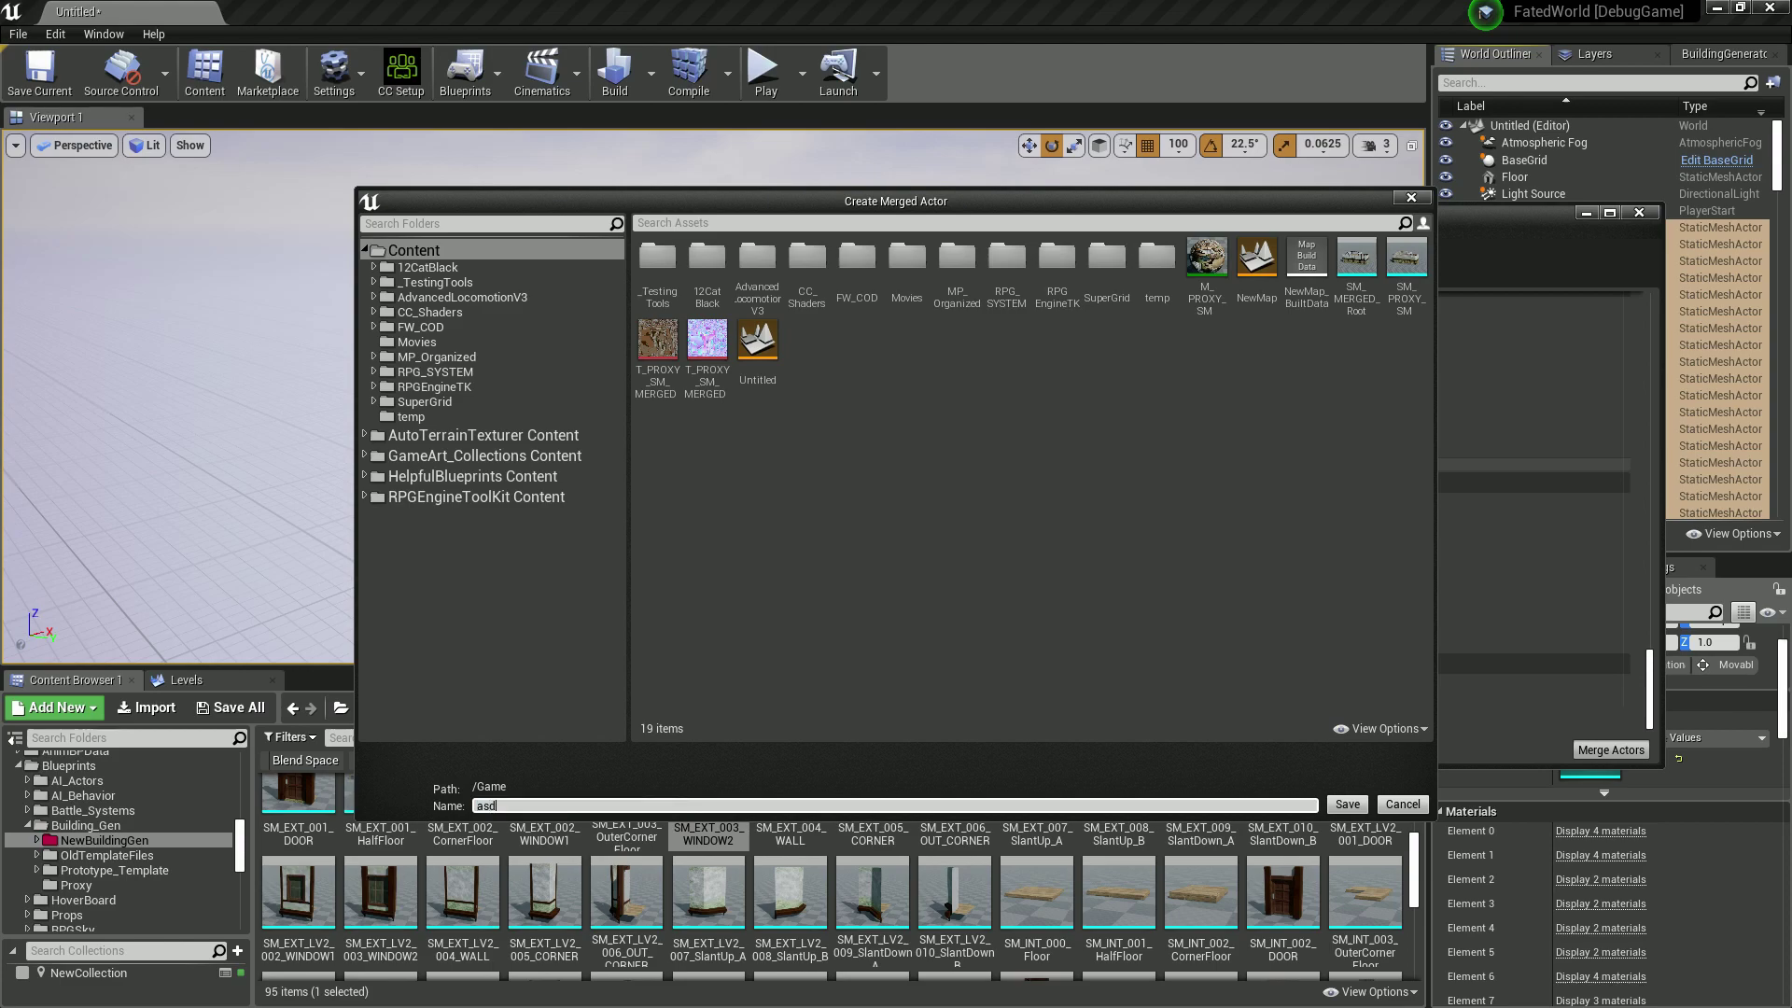
pyautogui.press('Return')
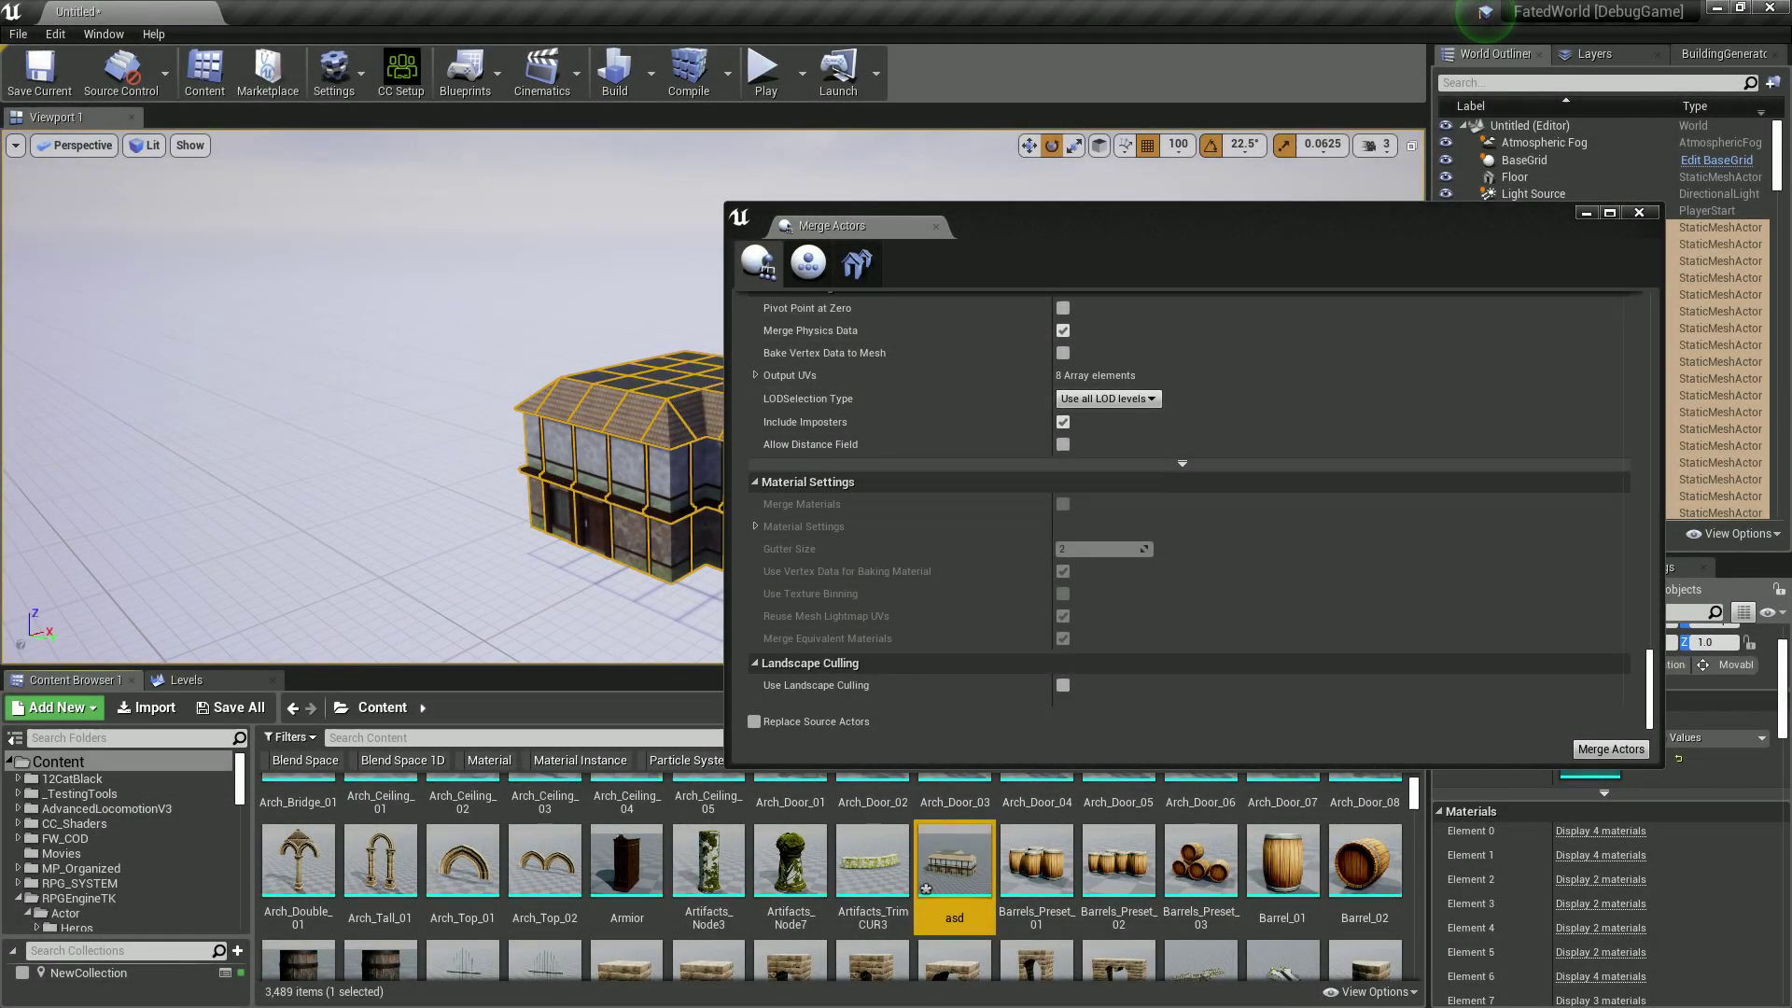
pyautogui.moveTo(1256, 230); pyautogui.dragTo(0, 382)
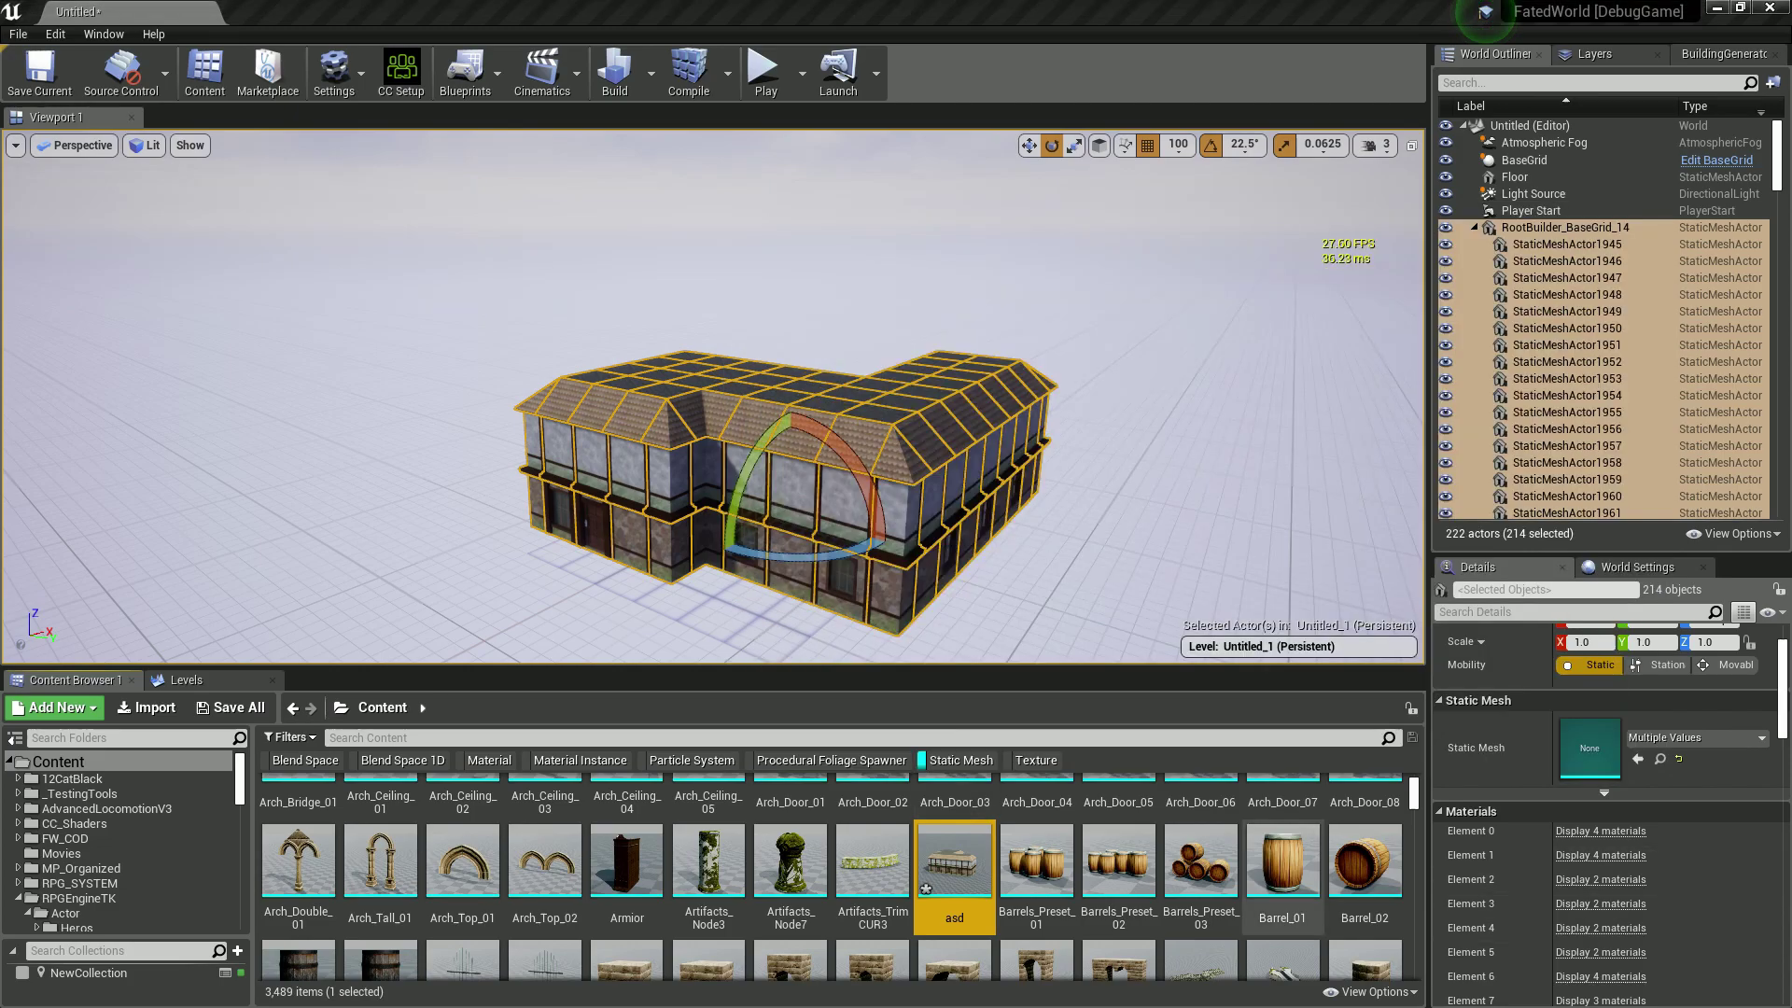
# Place the merged asd mesh in the level and move it away from the original building.
pyautogui.click(1019, 847)
pyautogui.click(926, 896)
pyautogui.moveTo(942, 882); pyautogui.dragTo(773, 518)
pyautogui.click(1028, 146)
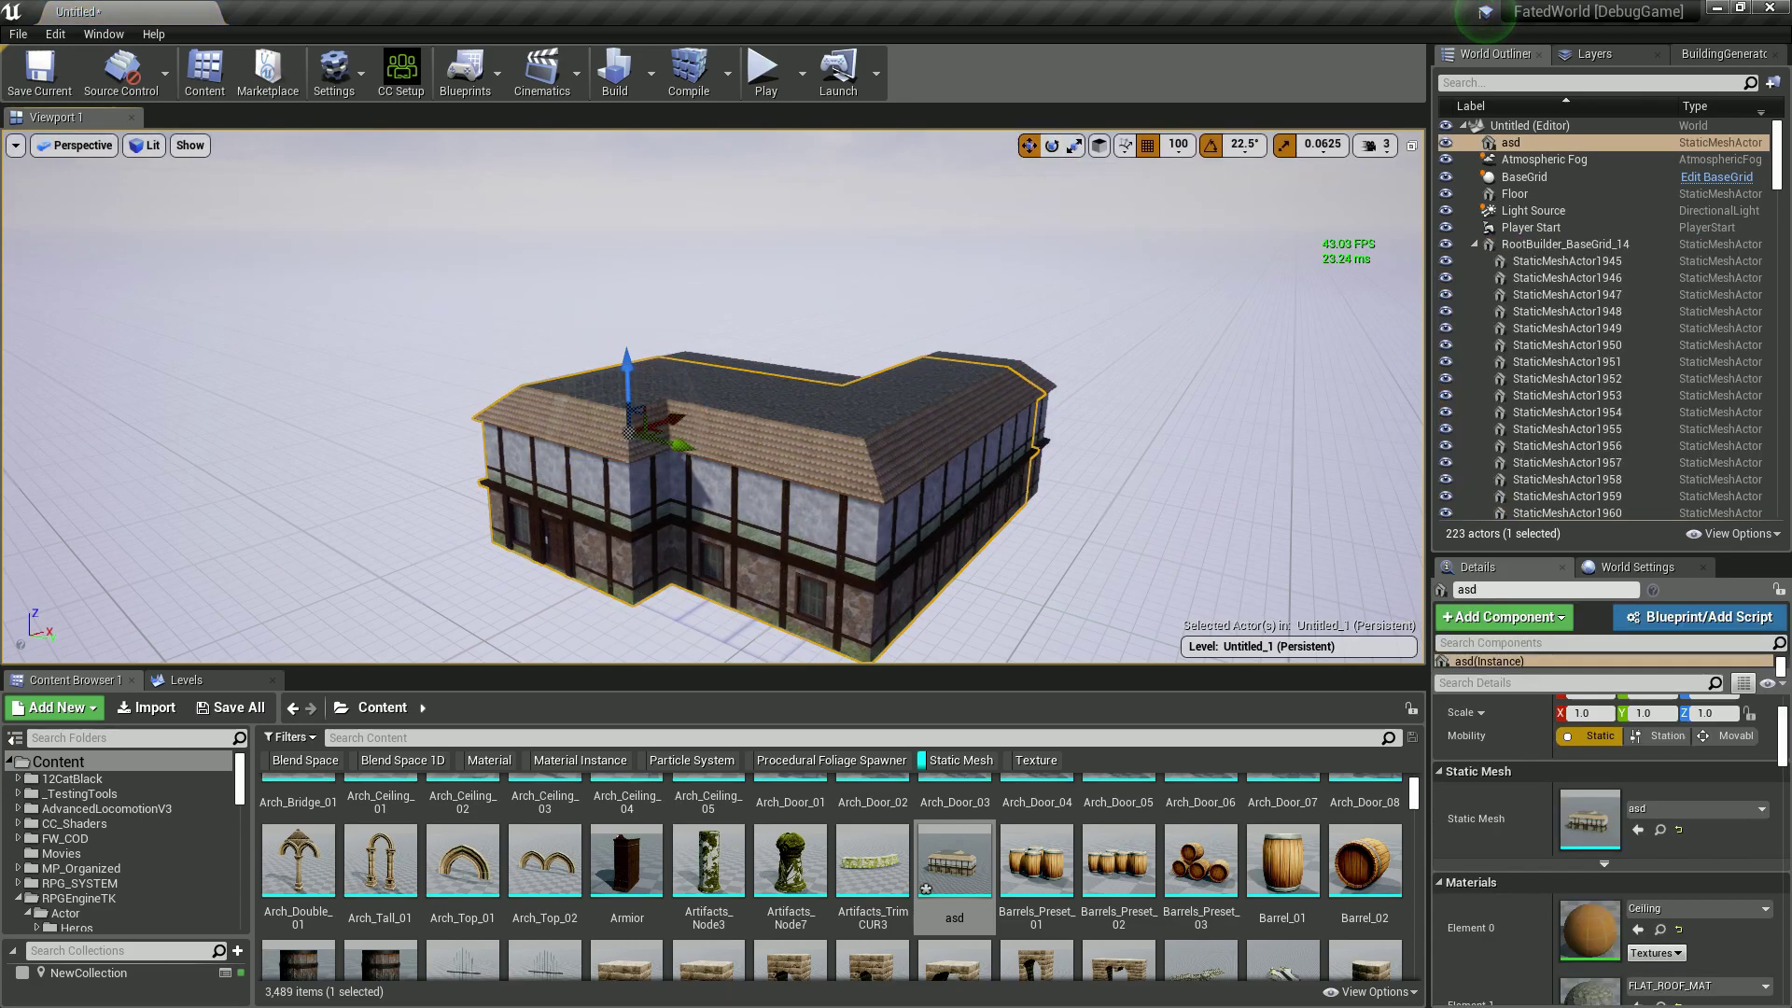
pyautogui.moveTo(682, 441); pyautogui.dragTo(326, 407)
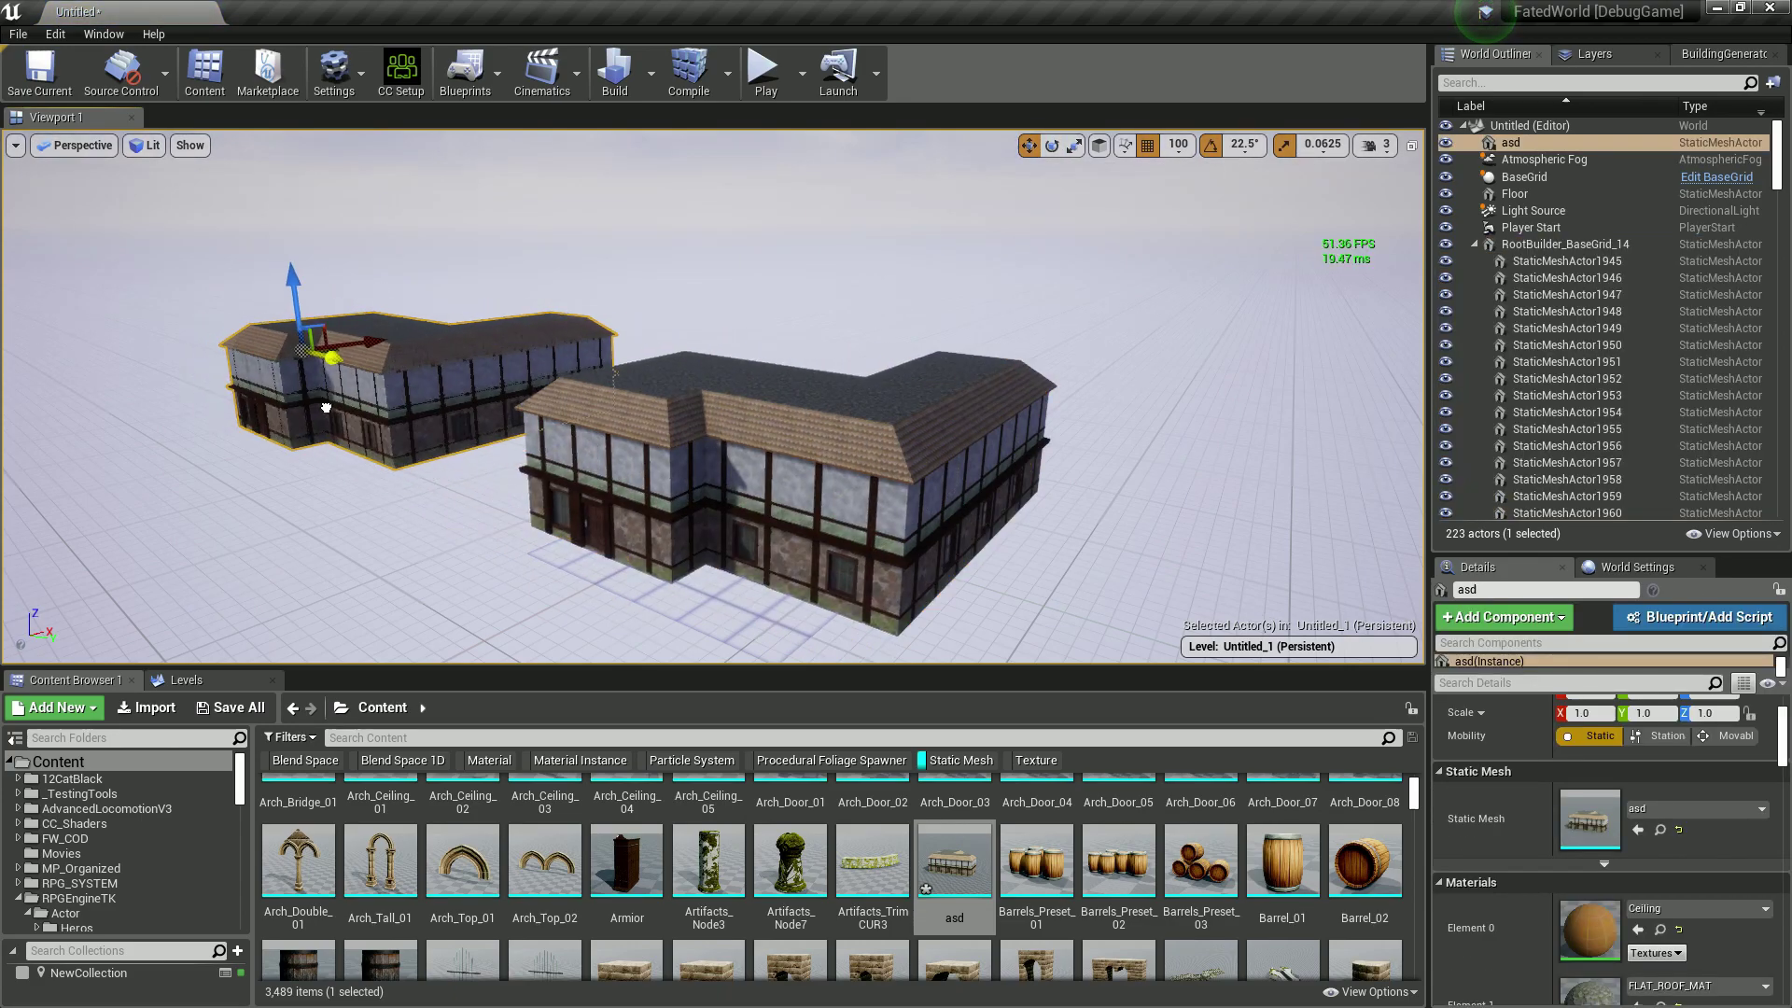
# Examine the material elements of the placed asd mesh.
pyautogui.scroll(-2, 1612, 928)
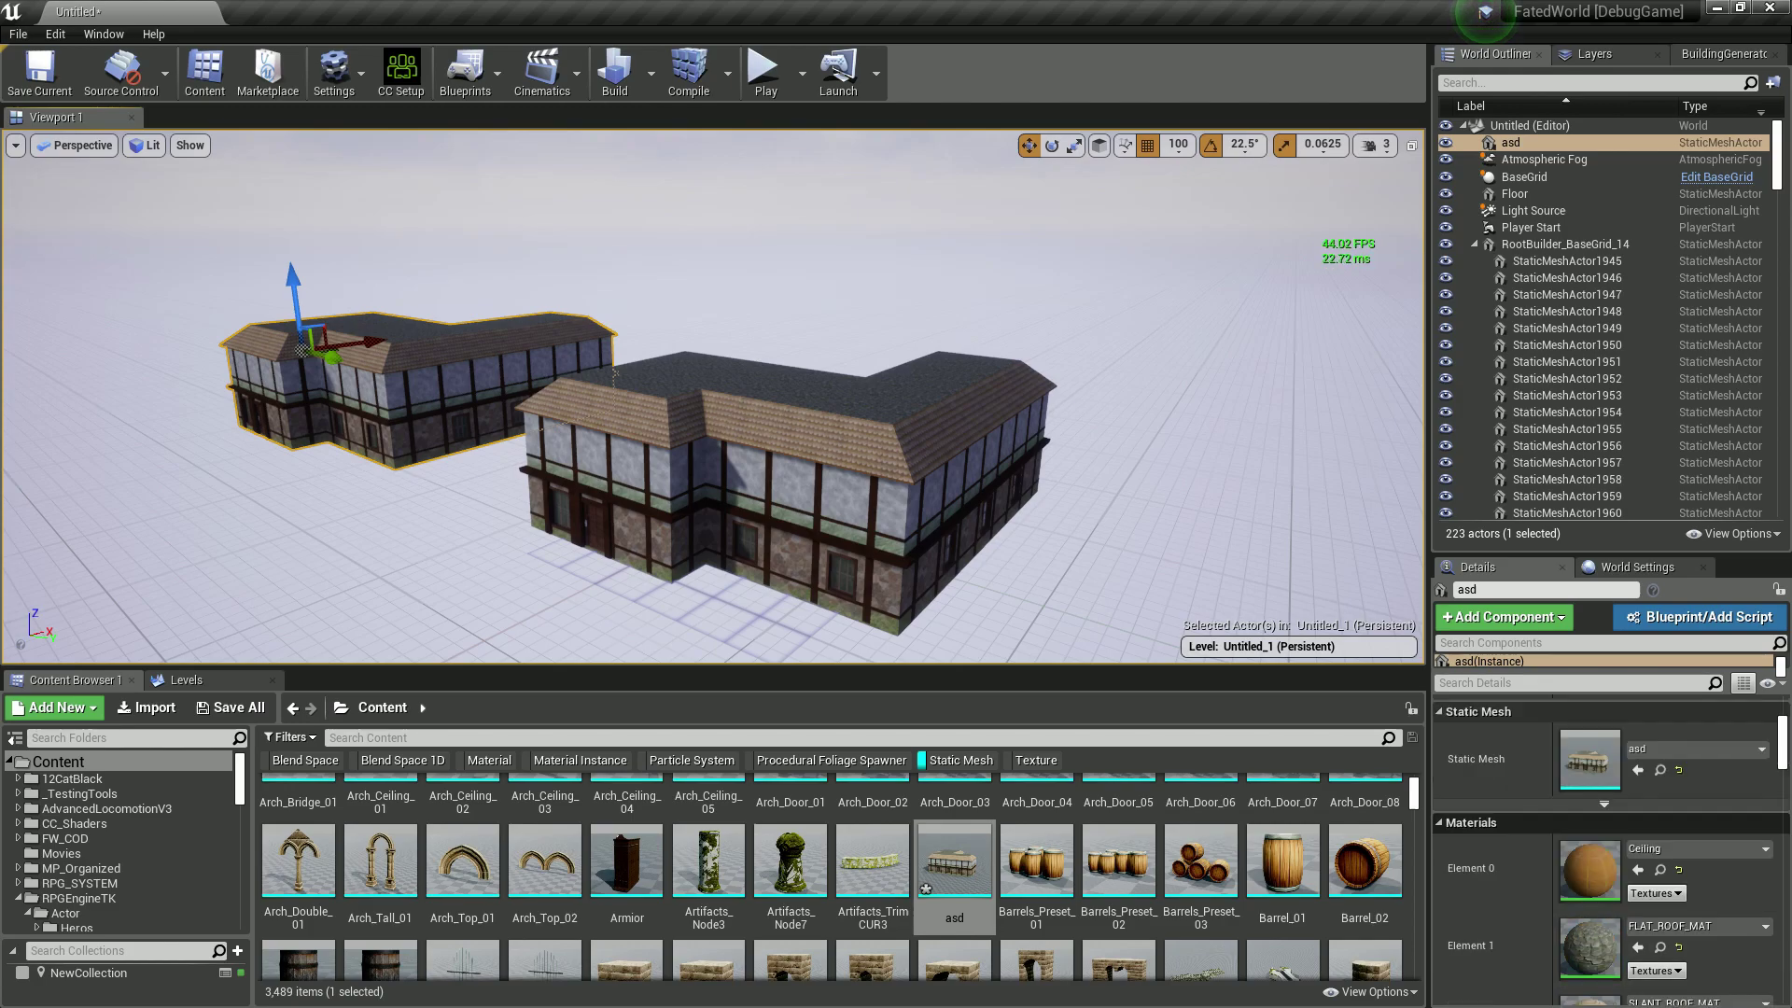
pyautogui.scroll(-5, 1611, 877)
pyautogui.scroll(-5, 1611, 849)
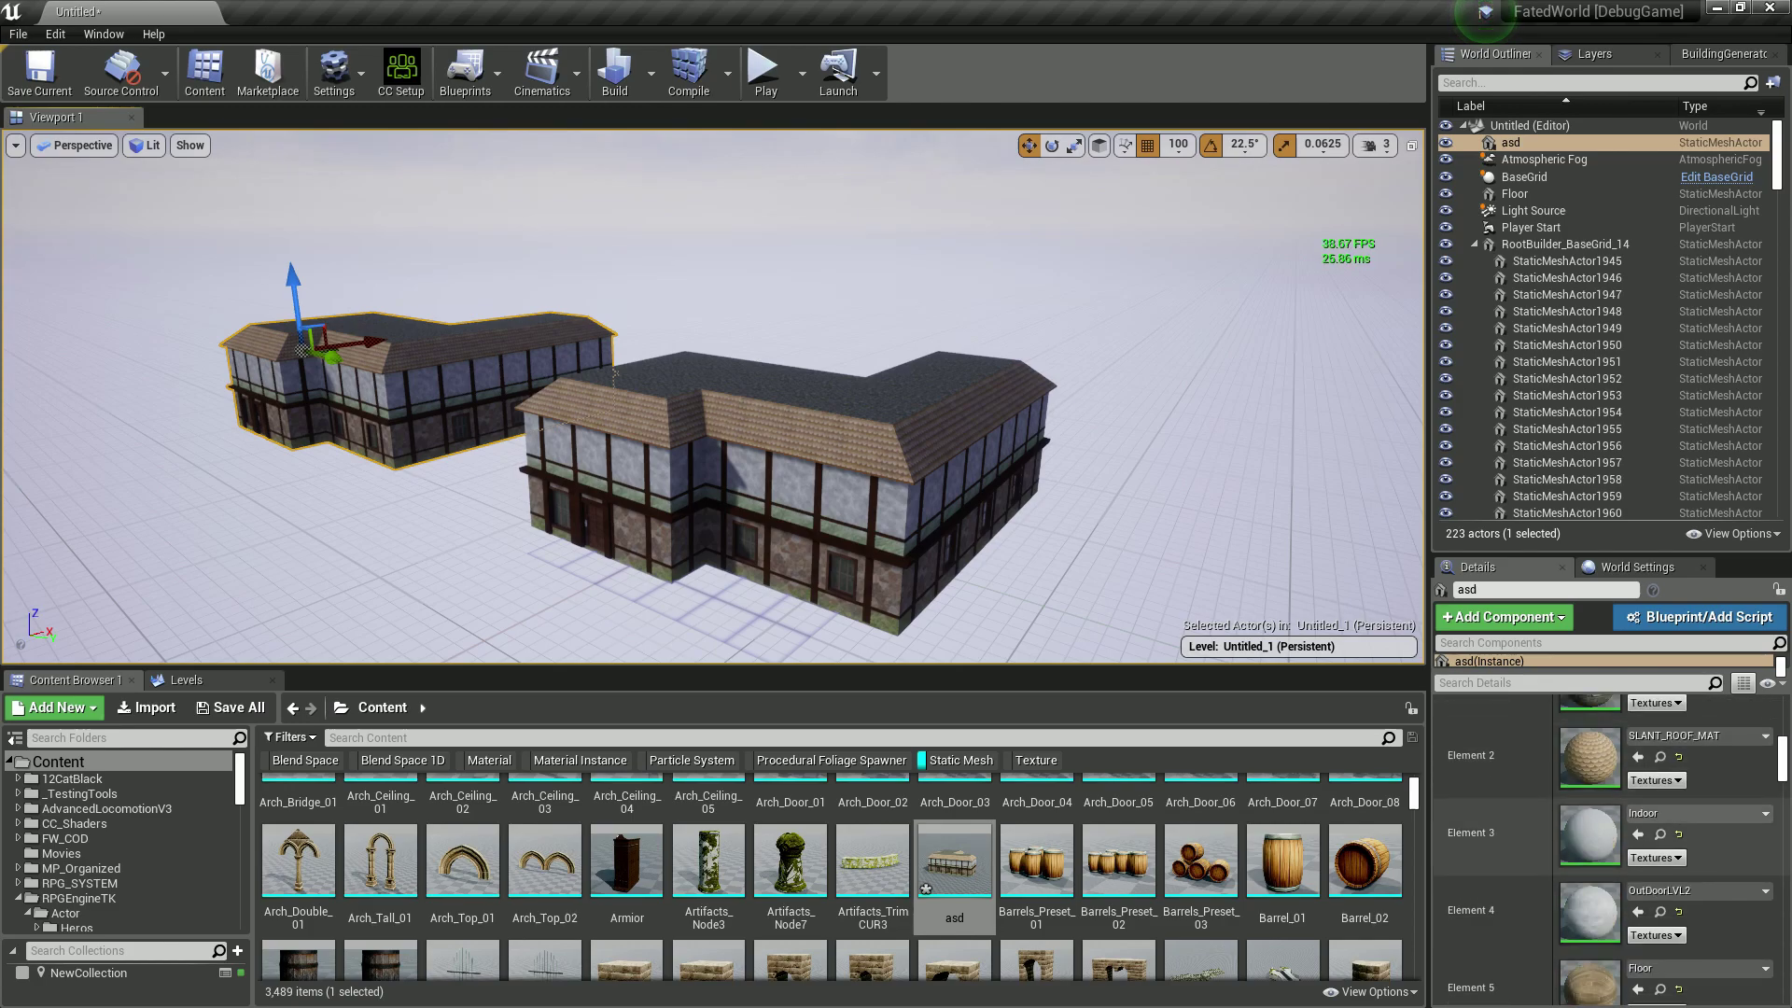
# Review the remaining material slots of the placed asd mesh through Element 15, plus its physics settings.
pyautogui.scroll(-2, 1611, 849)
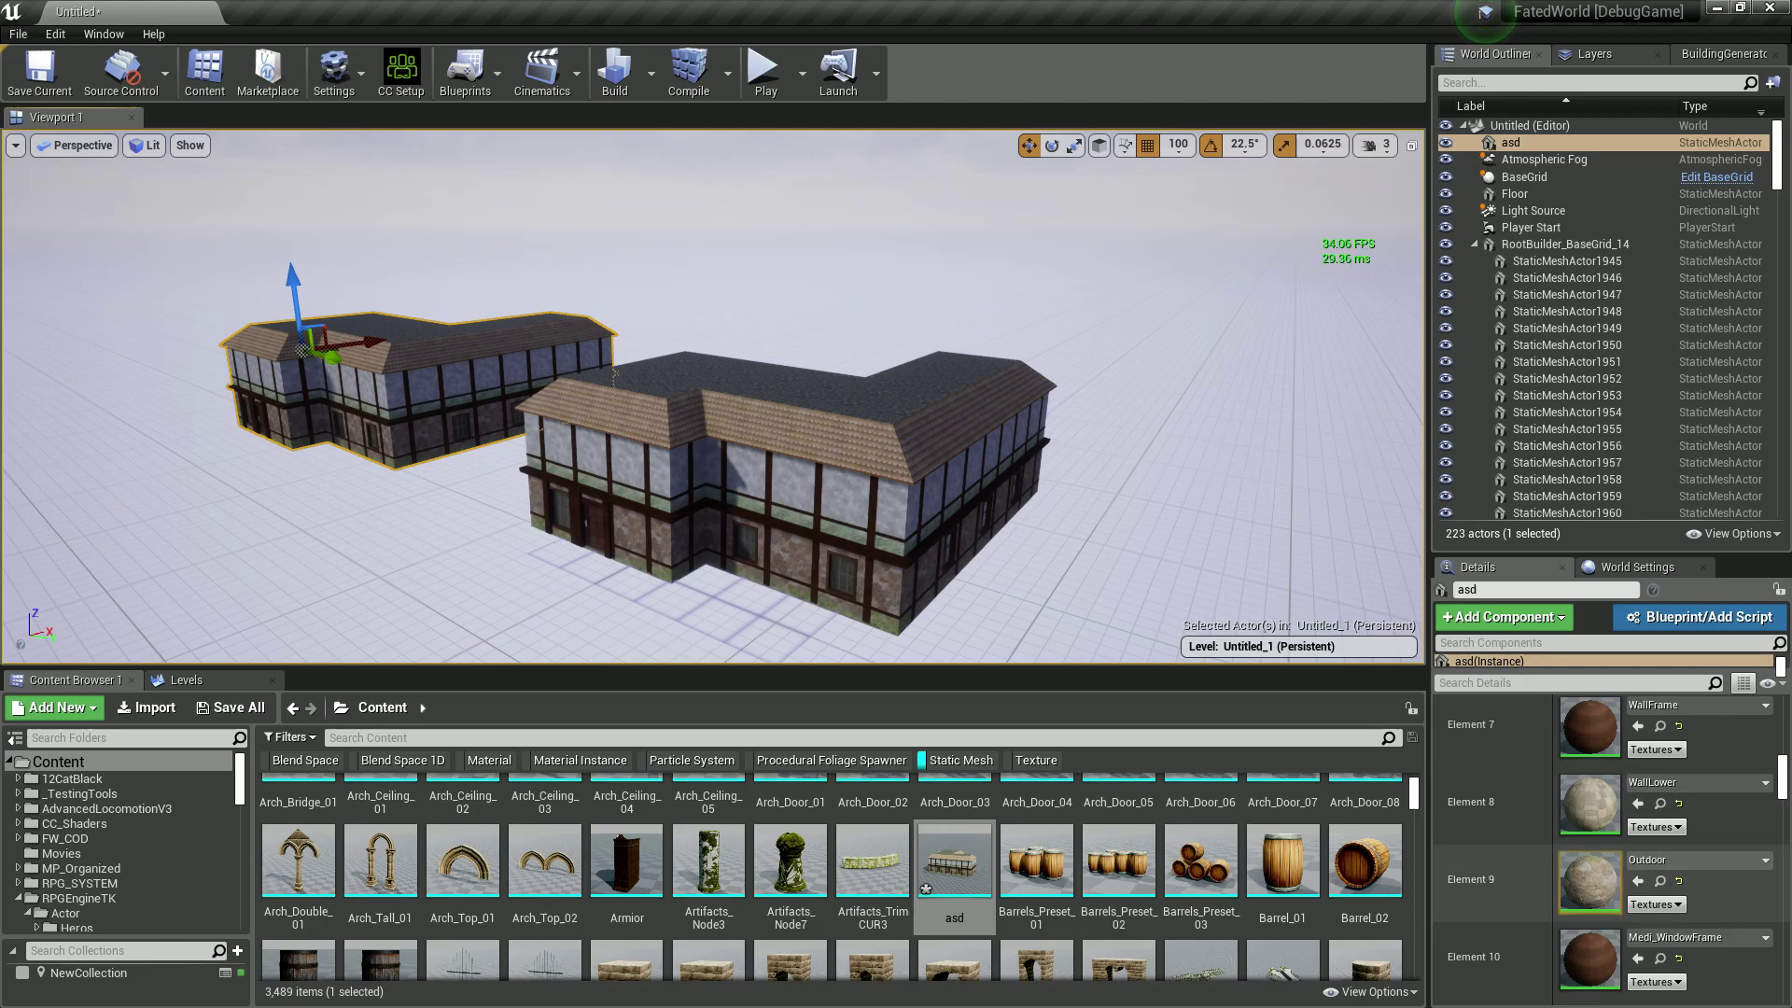
pyautogui.scroll(-1, 1610, 868)
pyautogui.scroll(-7, 1611, 850)
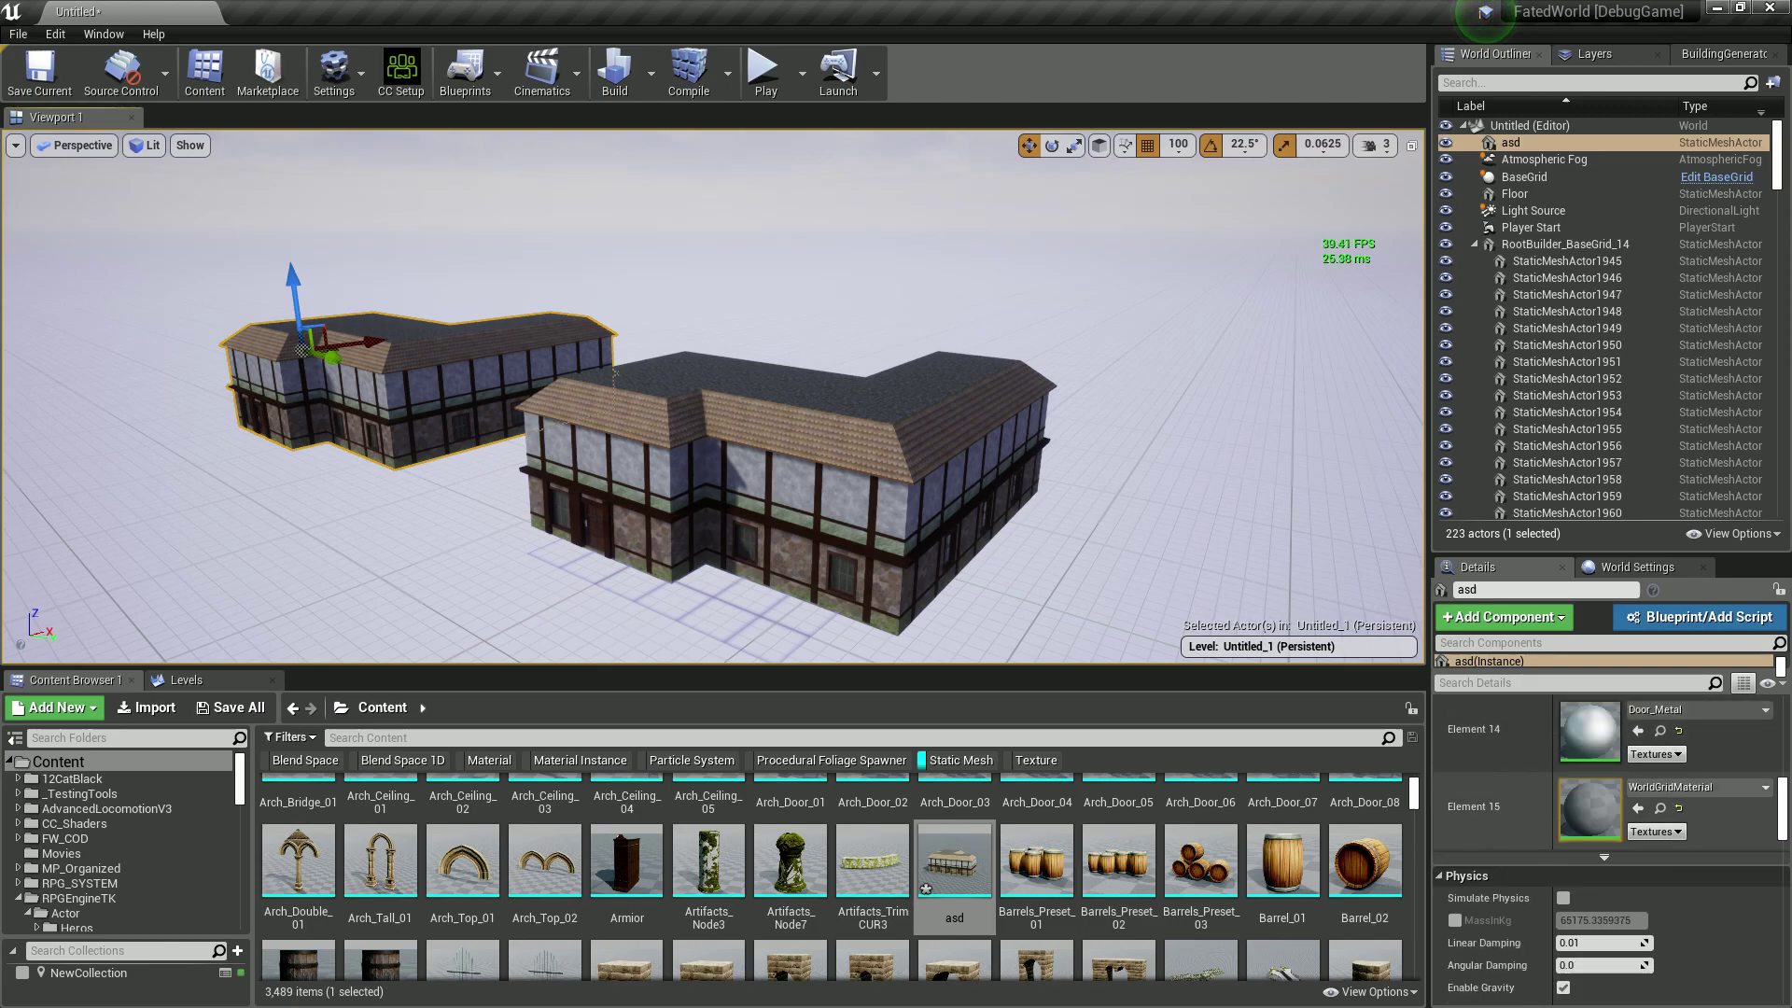
pyautogui.scroll(8, 1611, 849)
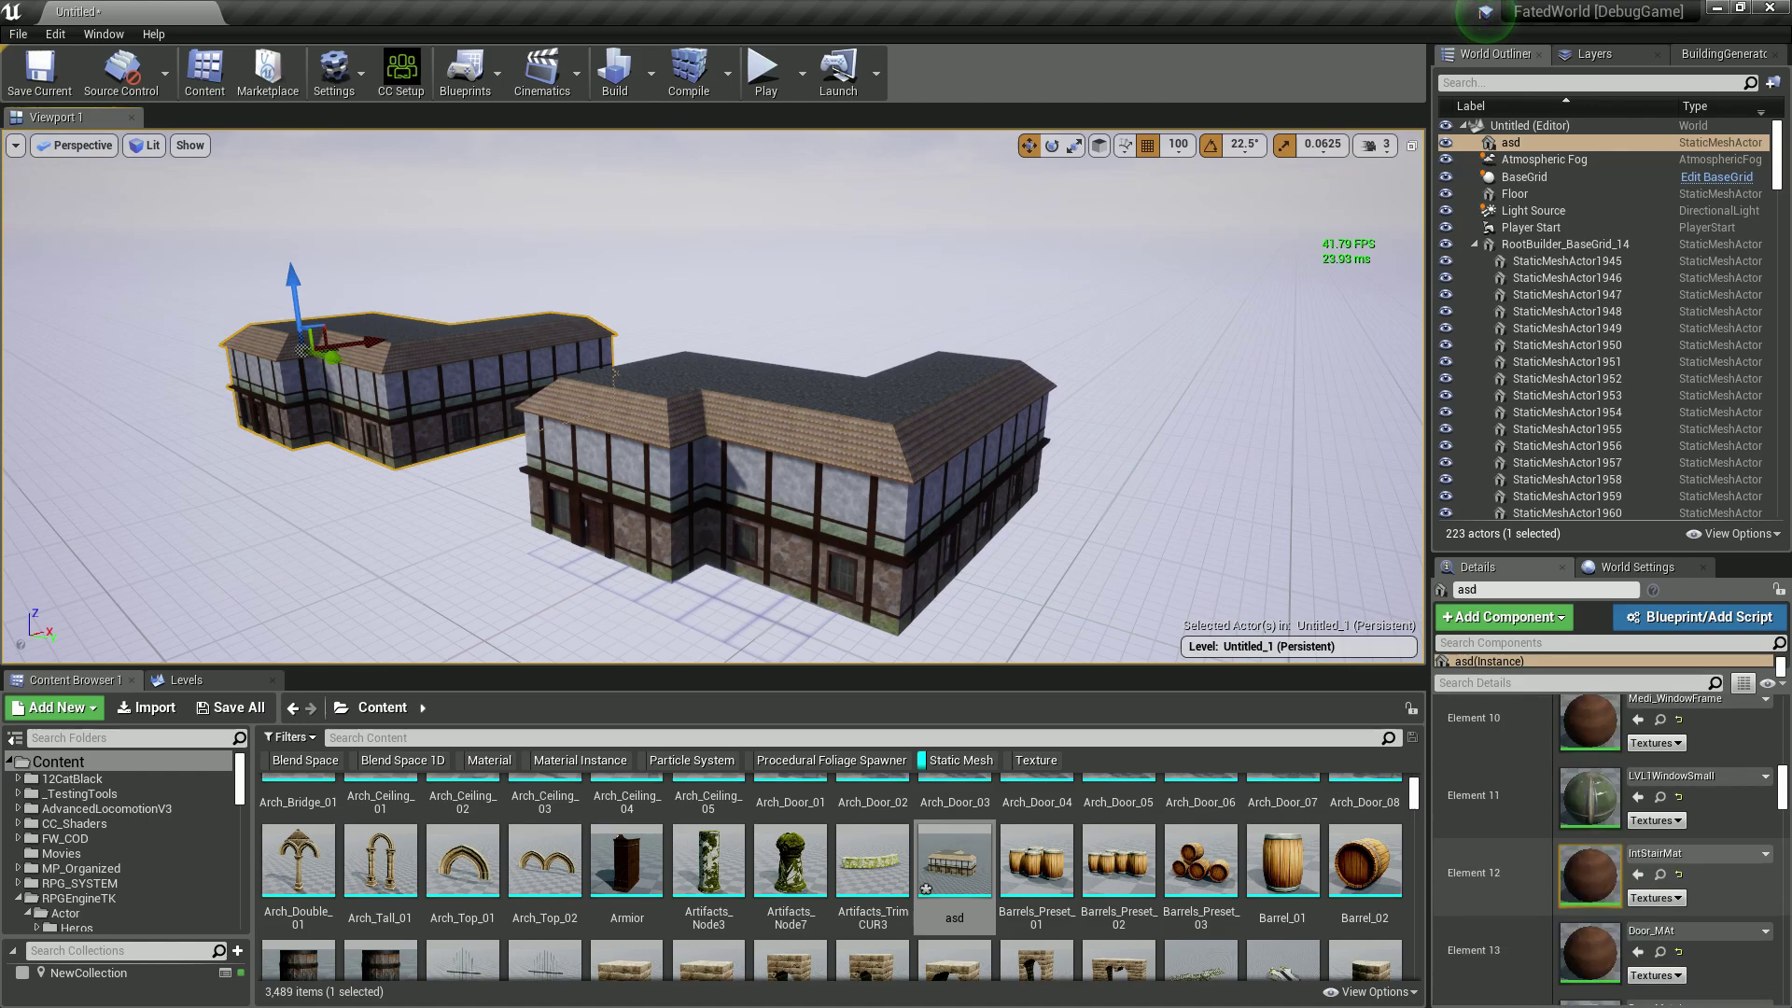
pyautogui.scroll(7, 1591, 856)
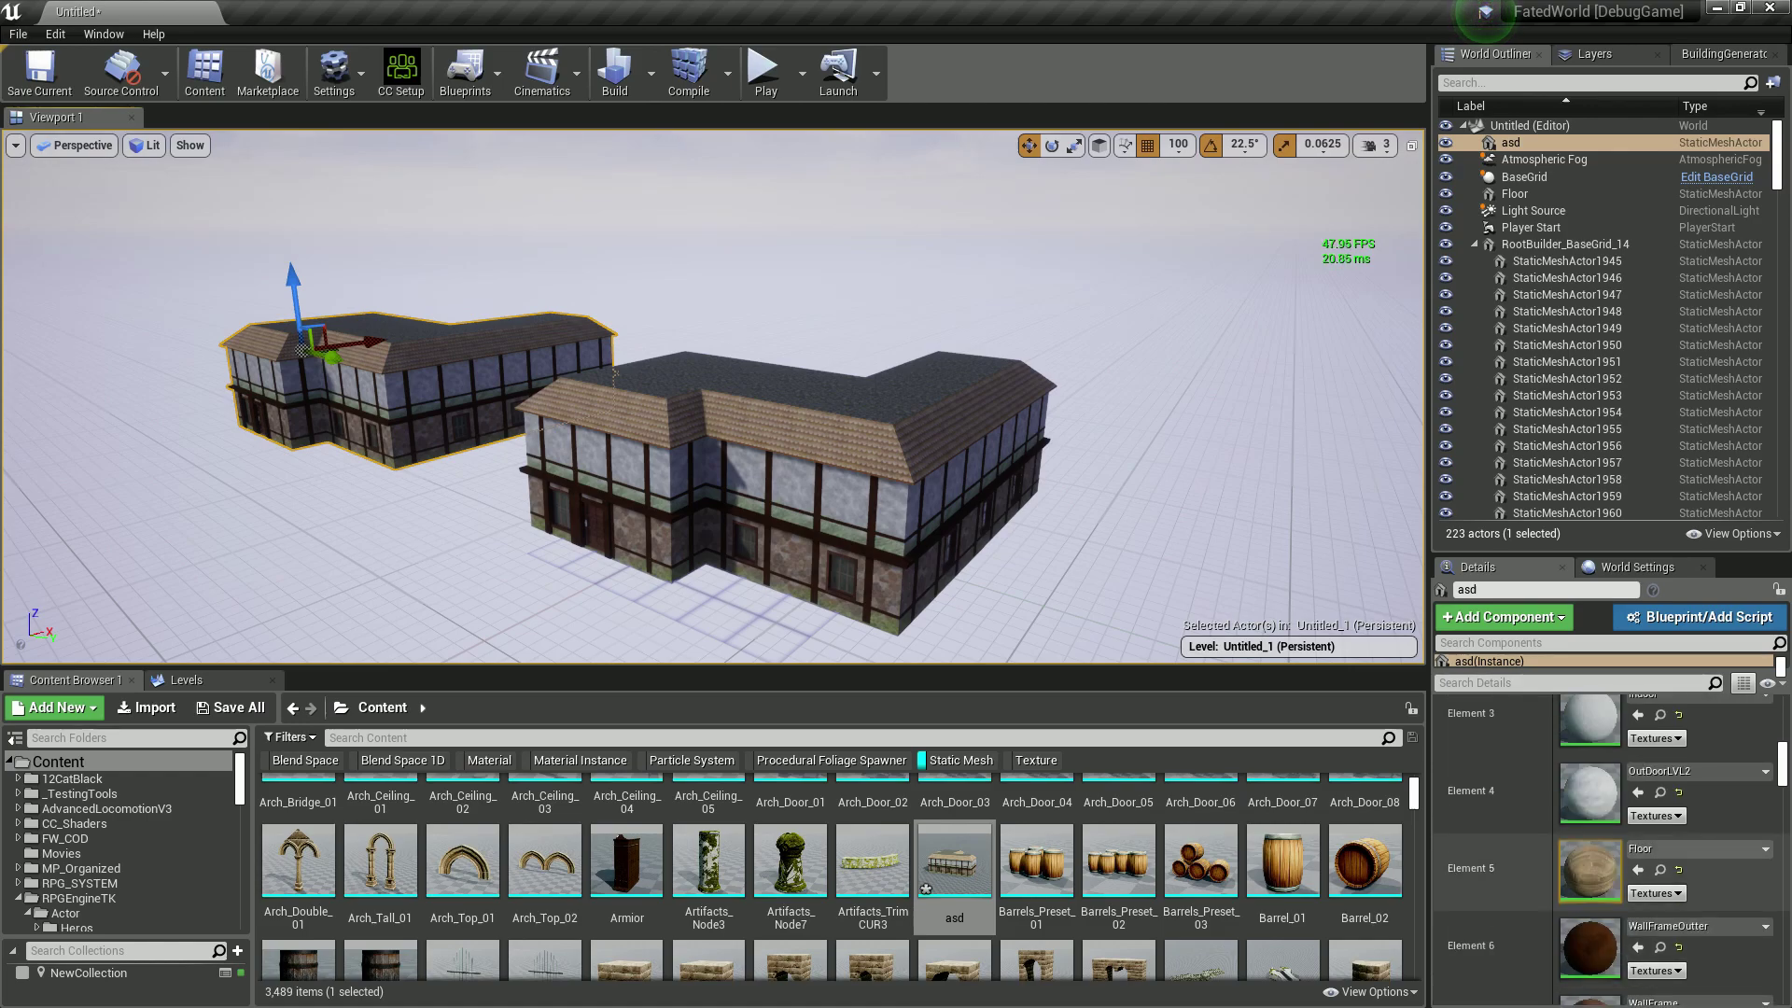
pyautogui.scroll(-2, 1591, 857)
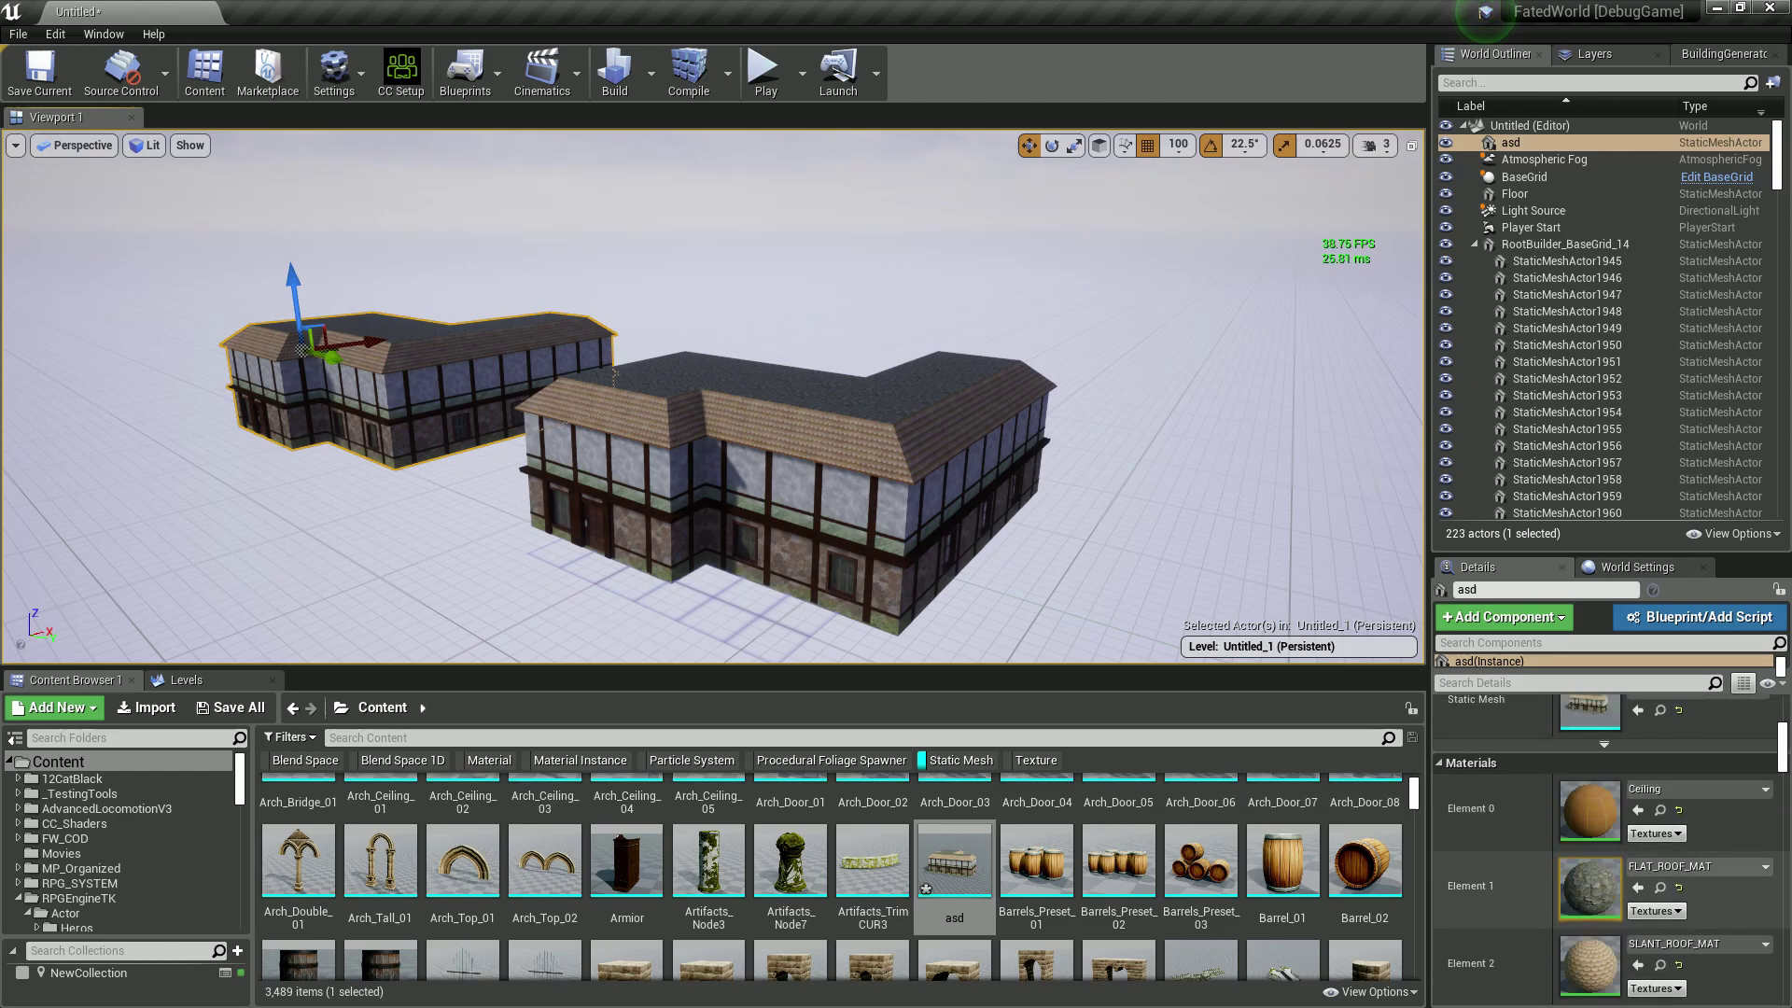
pyautogui.scroll(-1, 1592, 857)
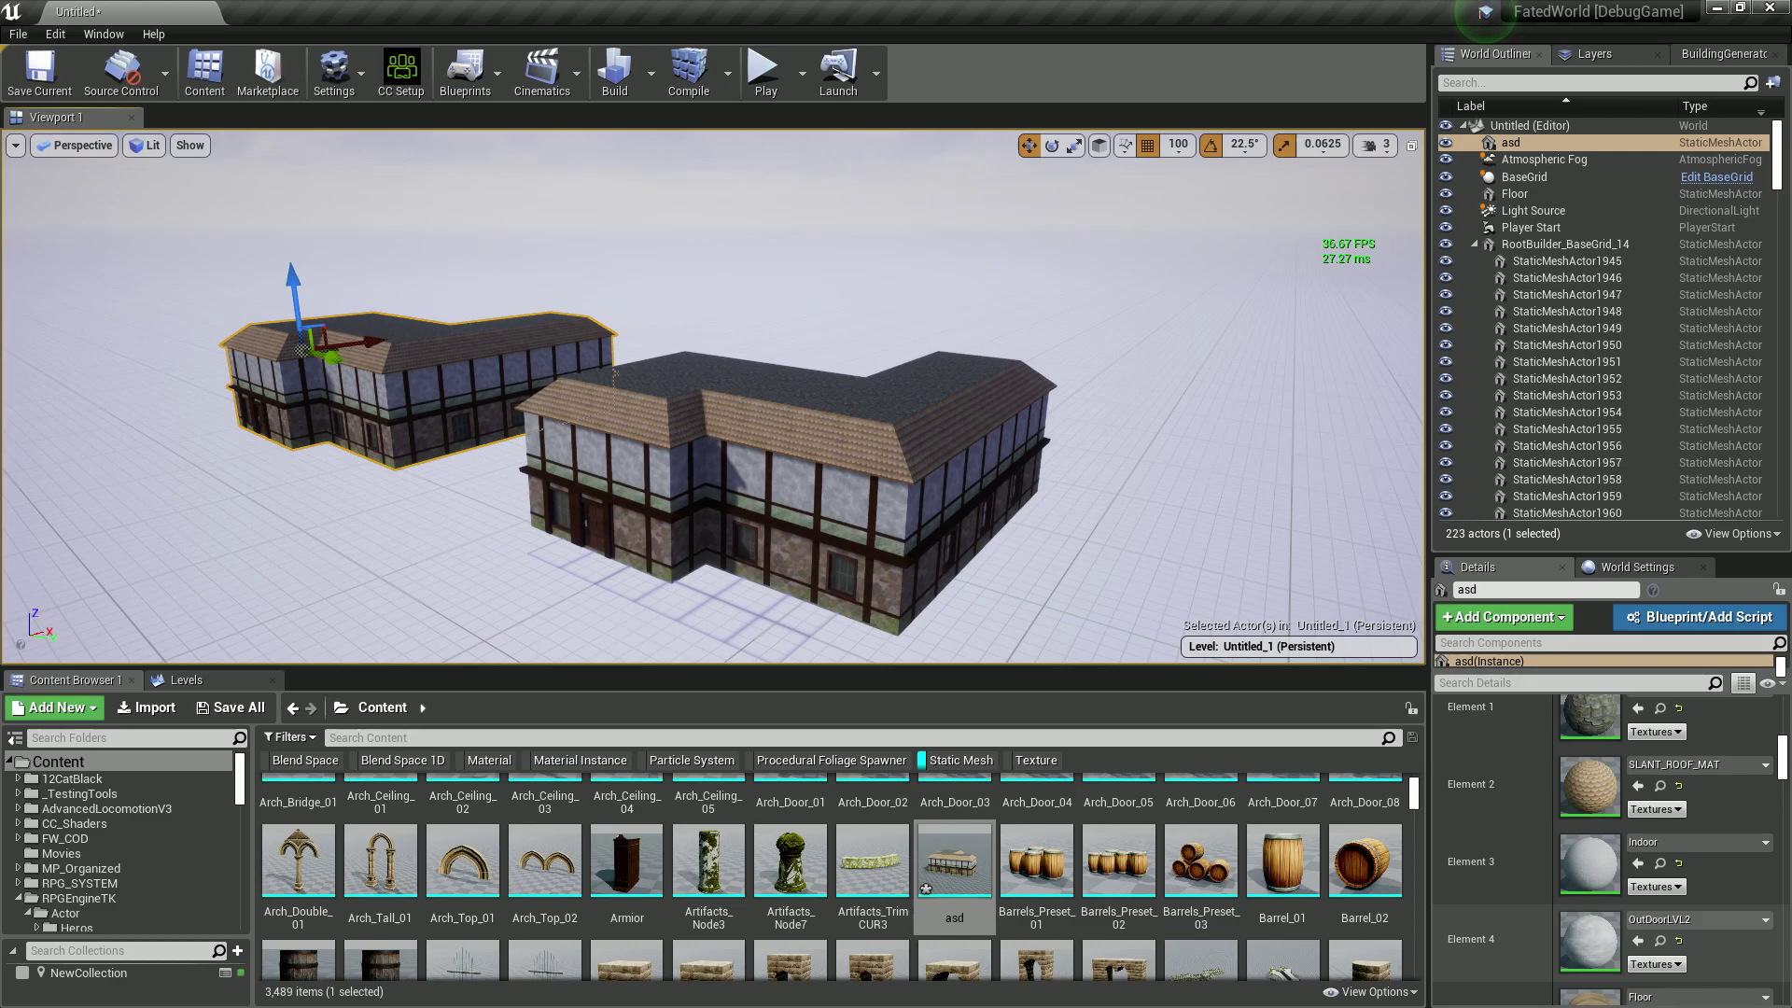
# Clear all grid elements of the original modular building on BaseGrid.
pyautogui.click(839, 234)
pyautogui.moveTo(840, 233); pyautogui.dragTo(1167, 308, button='right')
pyautogui.moveTo(702, 289); pyautogui.dragTo(691, 280, button='right')
pyautogui.click(691, 280)
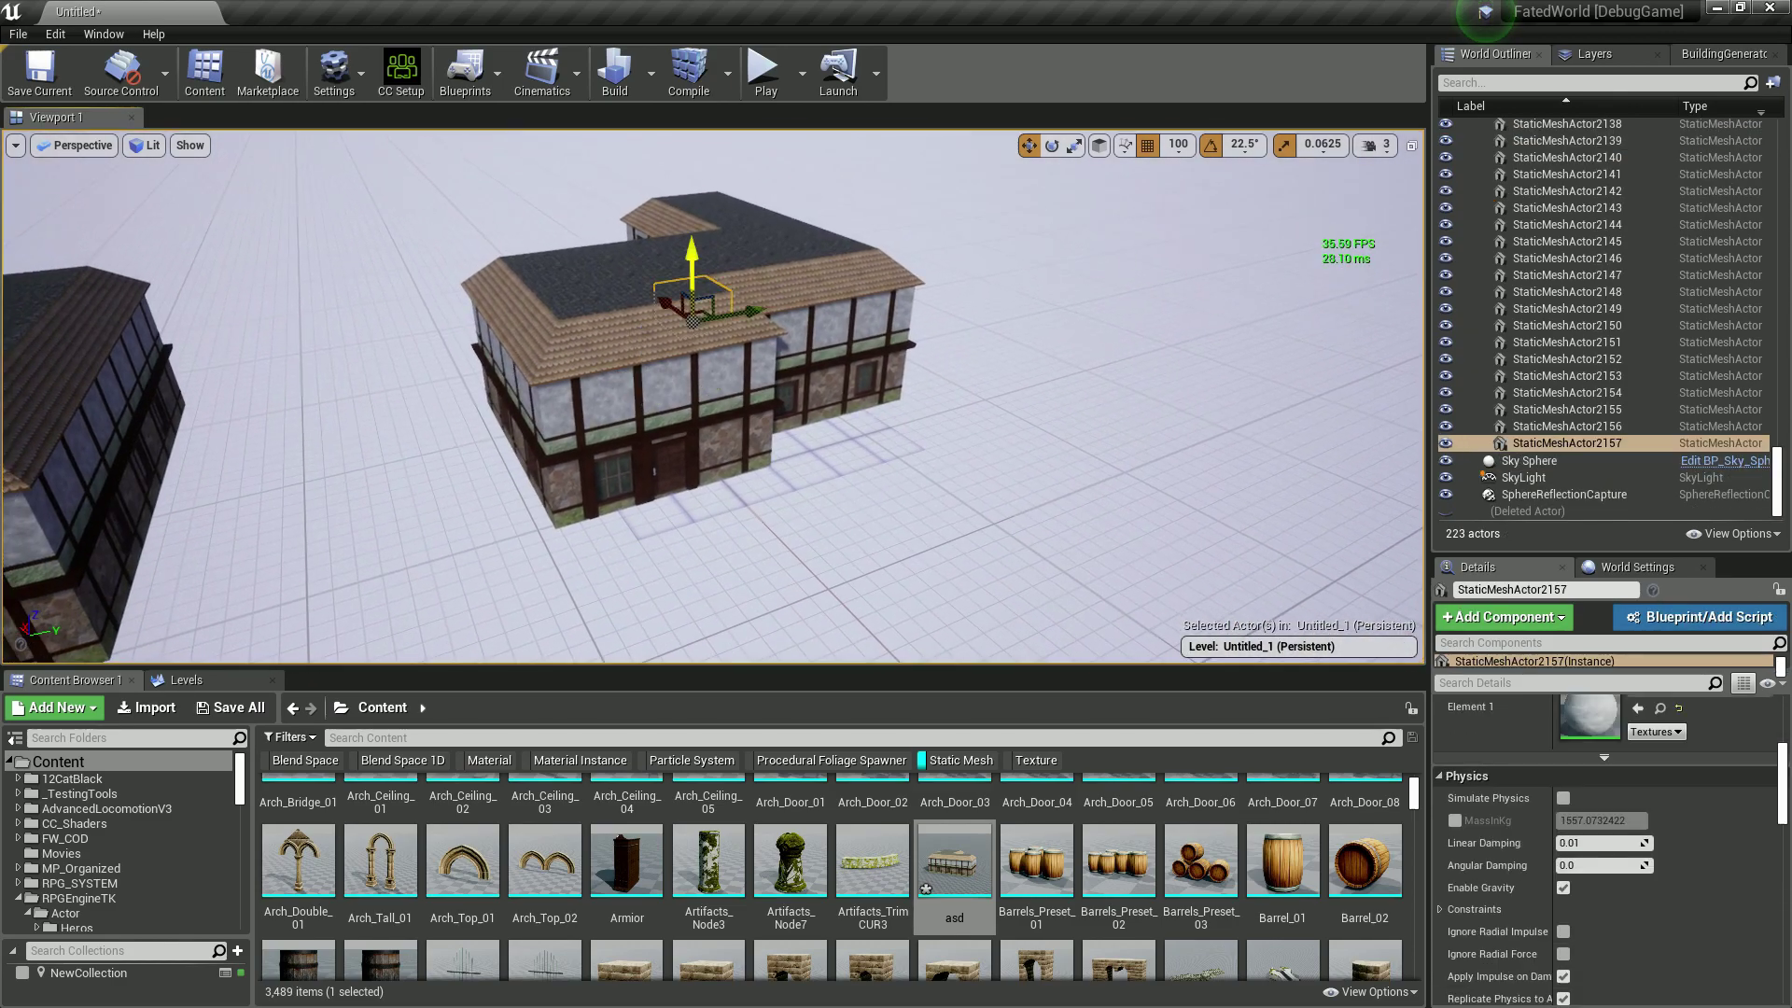
pyautogui.click(821, 448)
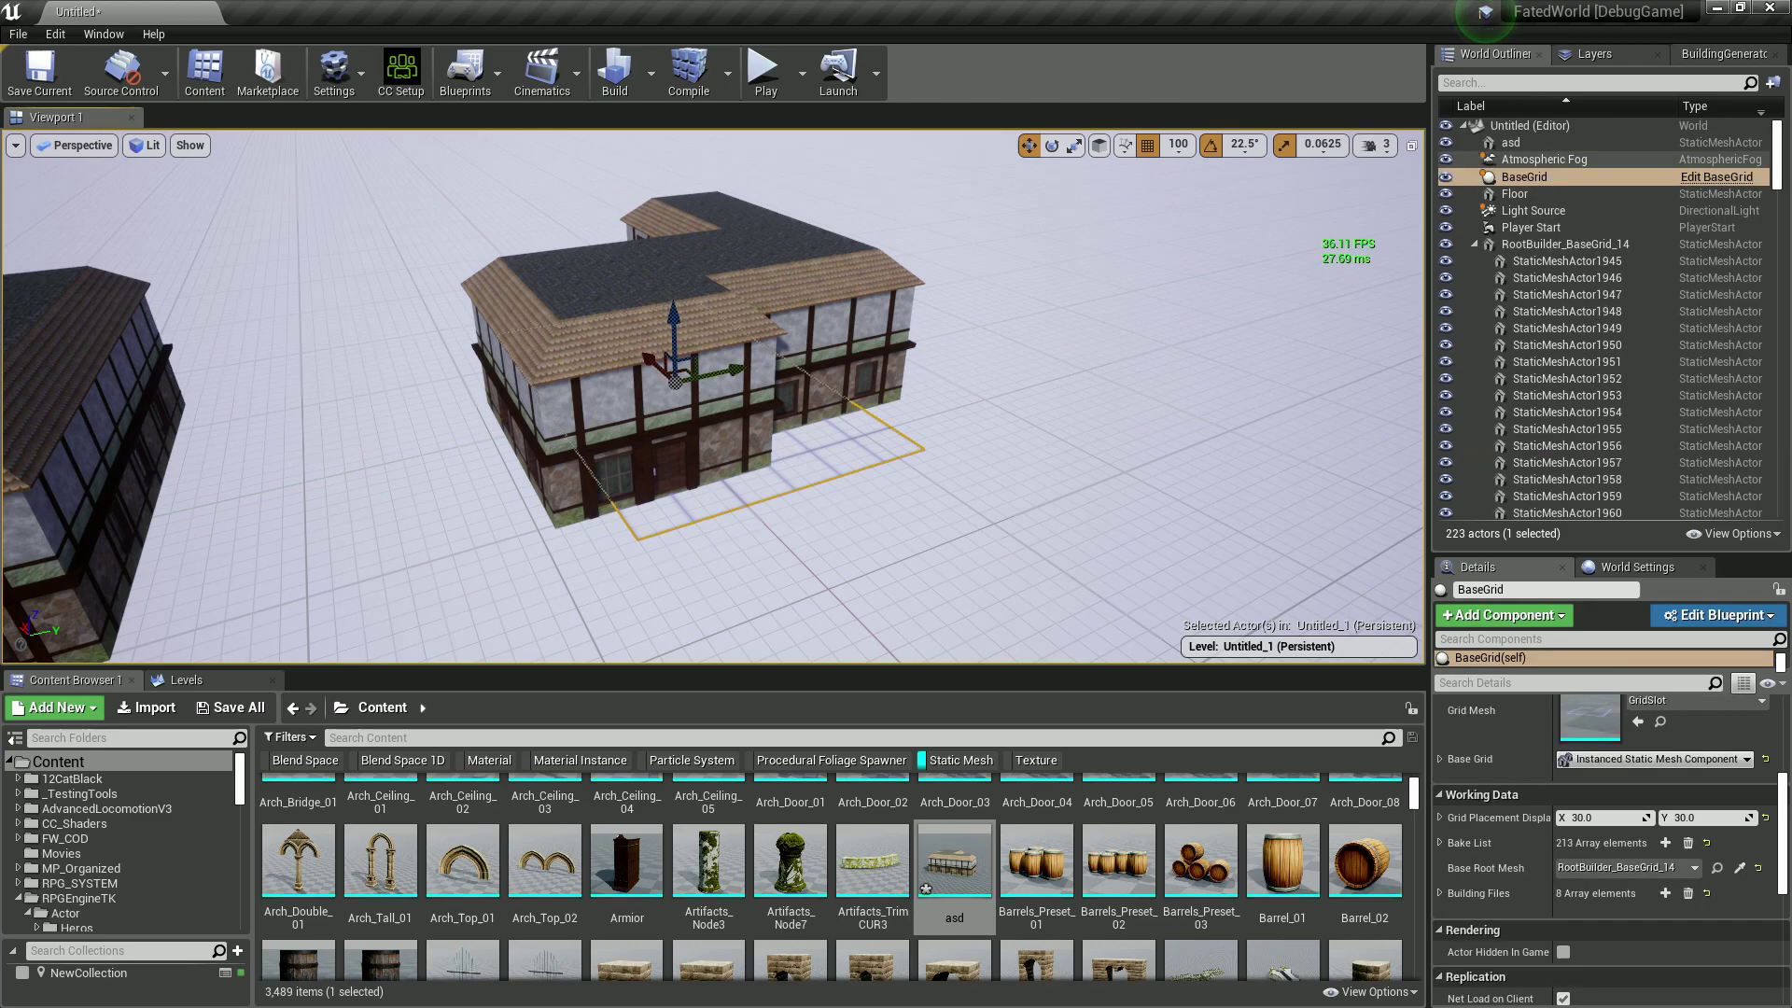
pyautogui.click(1720, 53)
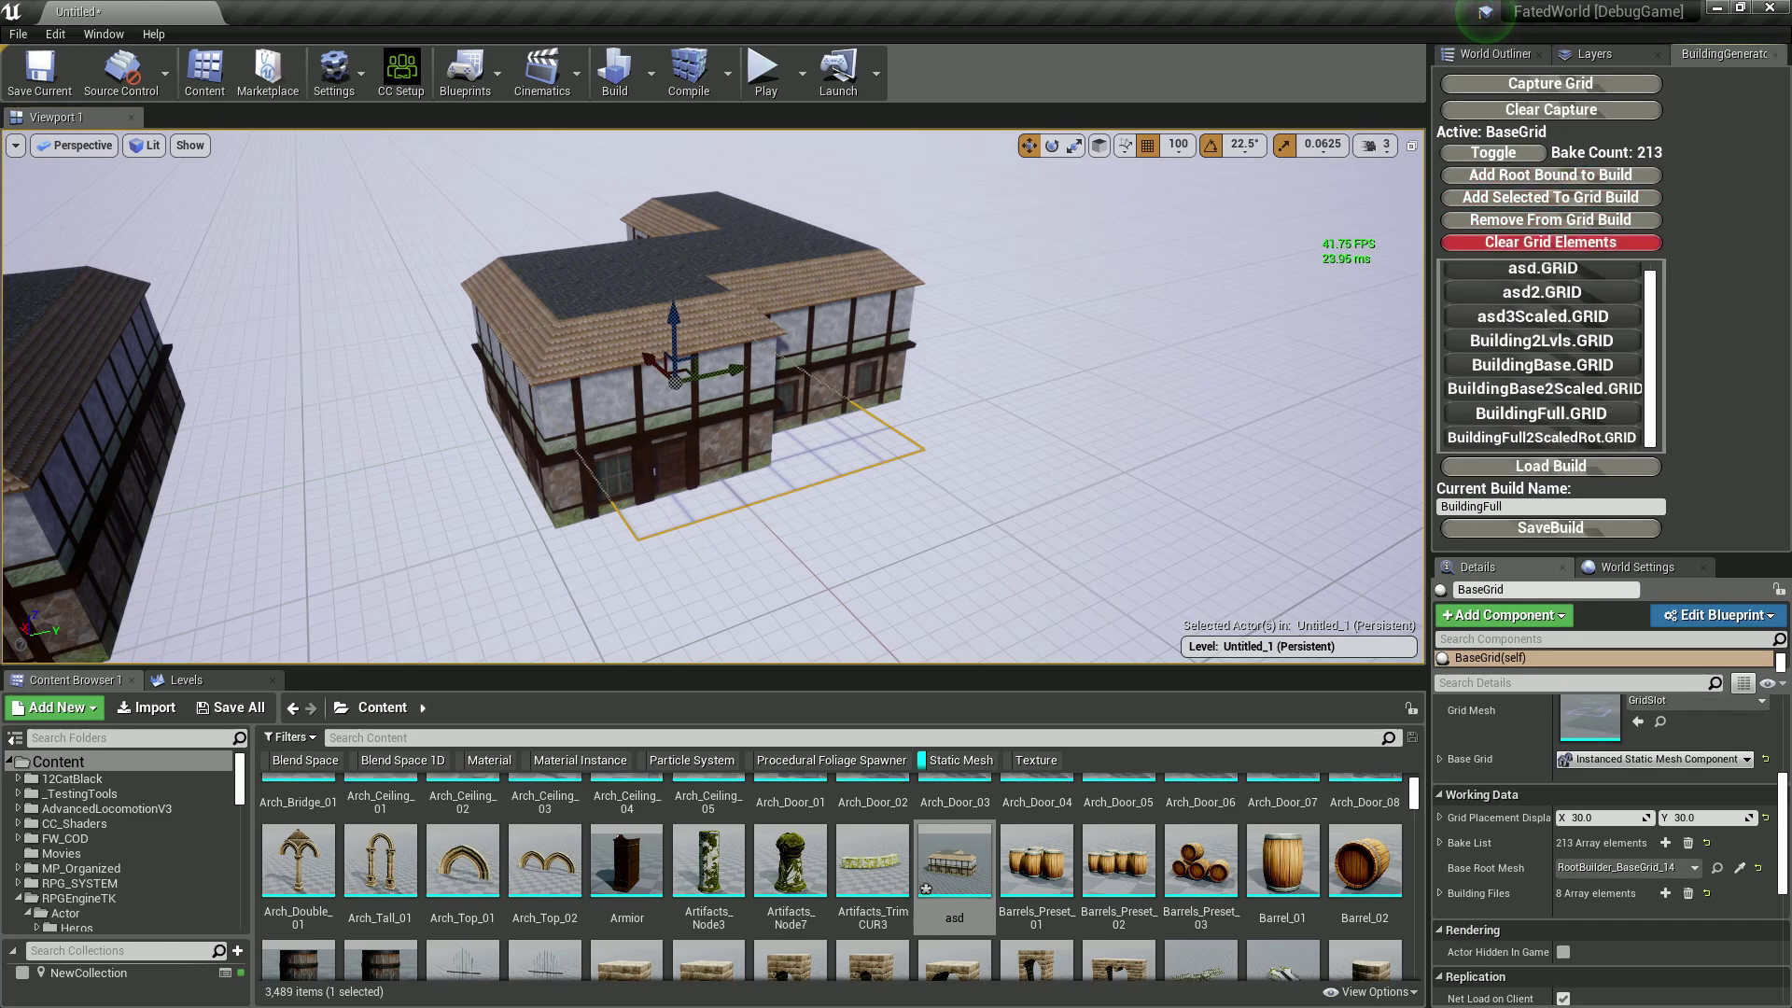
pyautogui.click(1550, 242)
pyautogui.press('Escape')
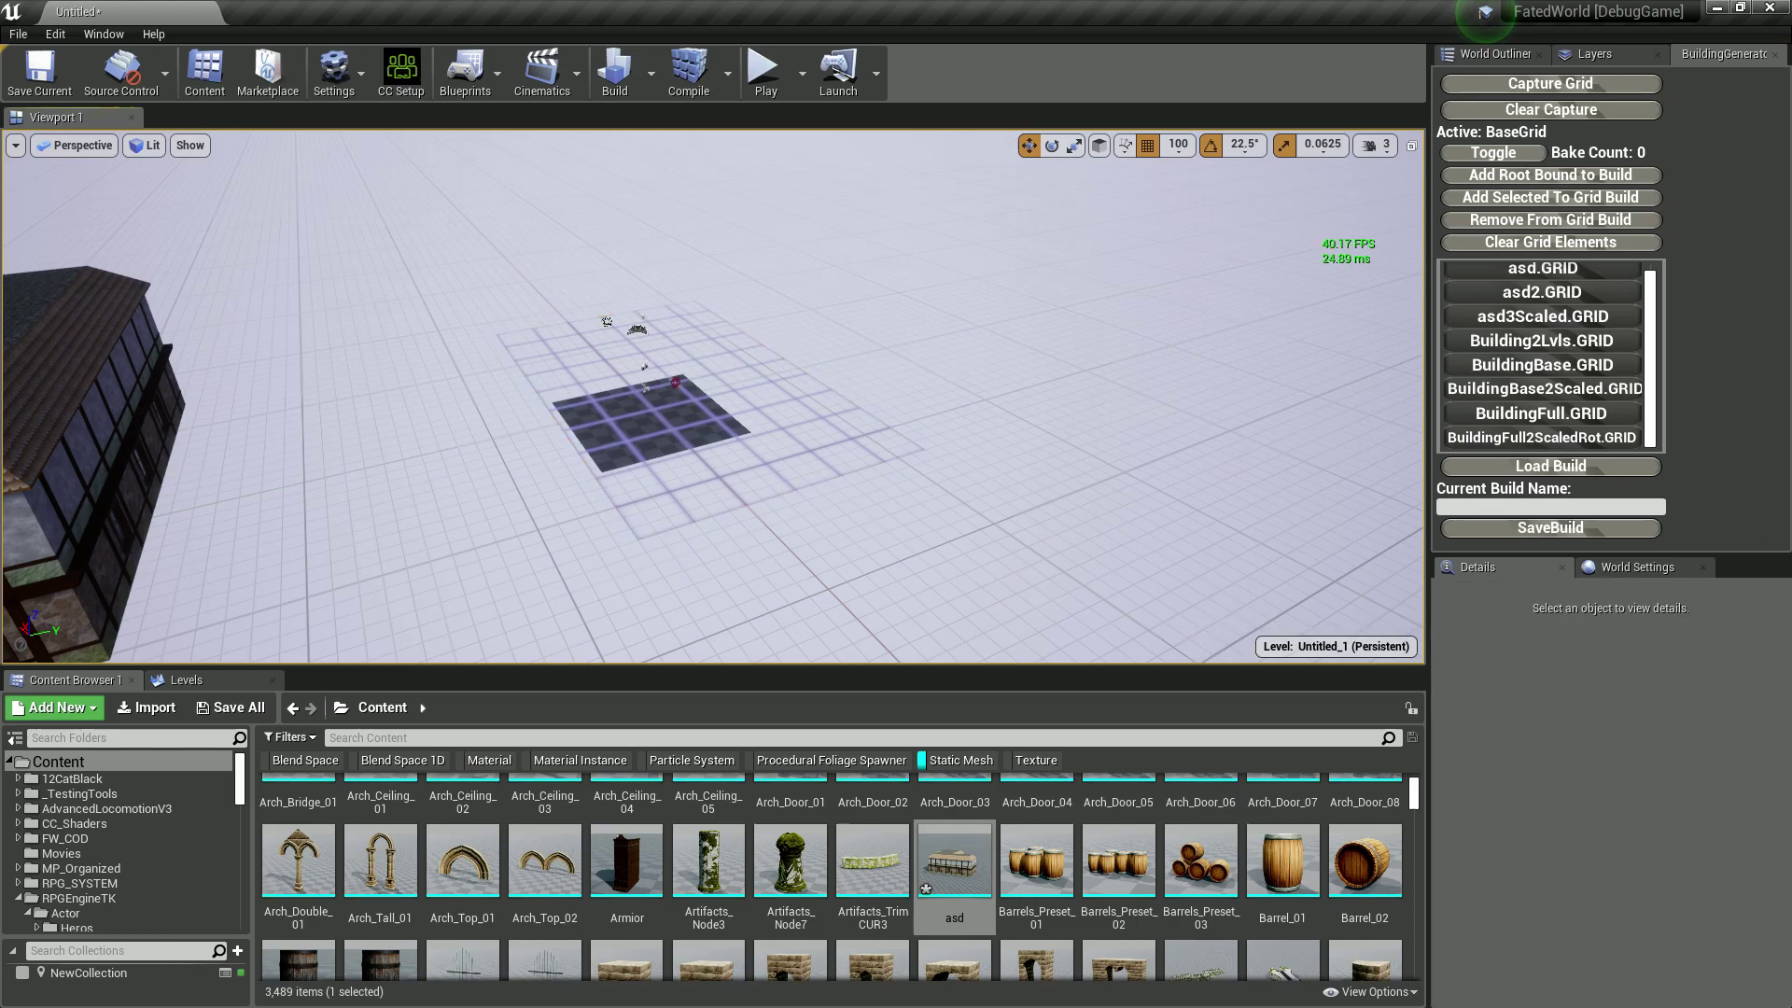
# Delete the emptied BaseGrid actor and the leftover RootBuilder_BaseGrid_14 actor from the level.
pyautogui.click(821, 448)
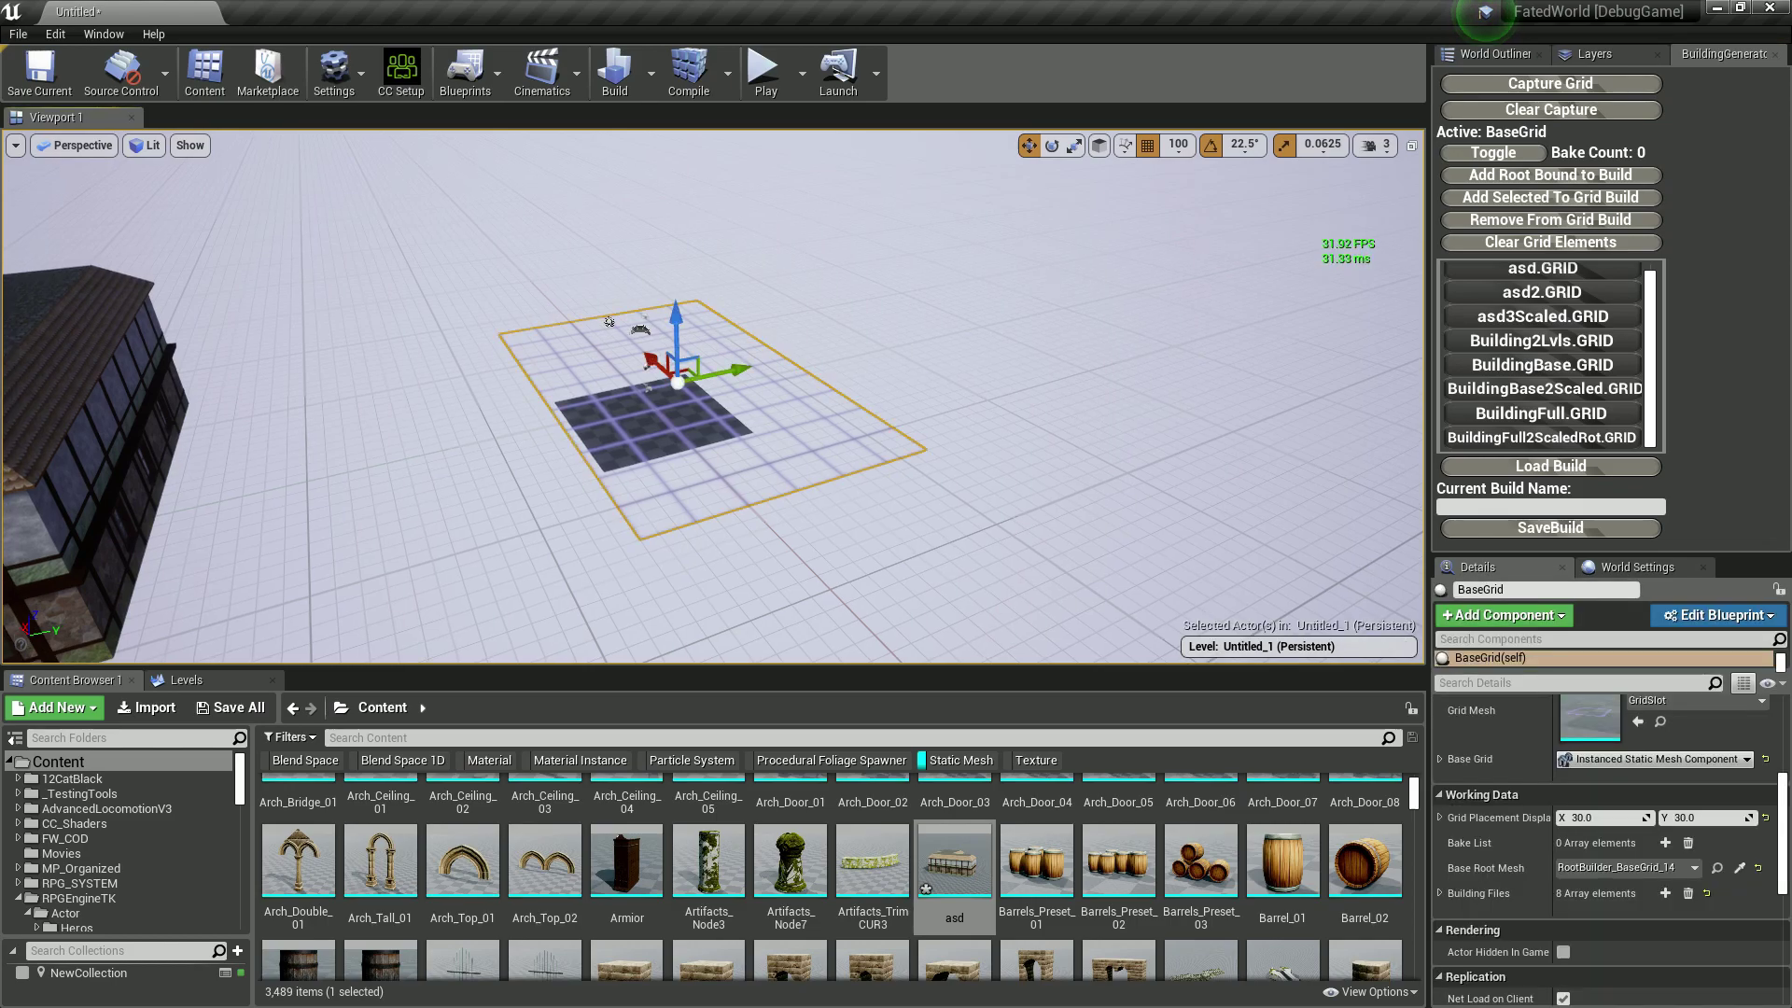
pyautogui.press('Escape')
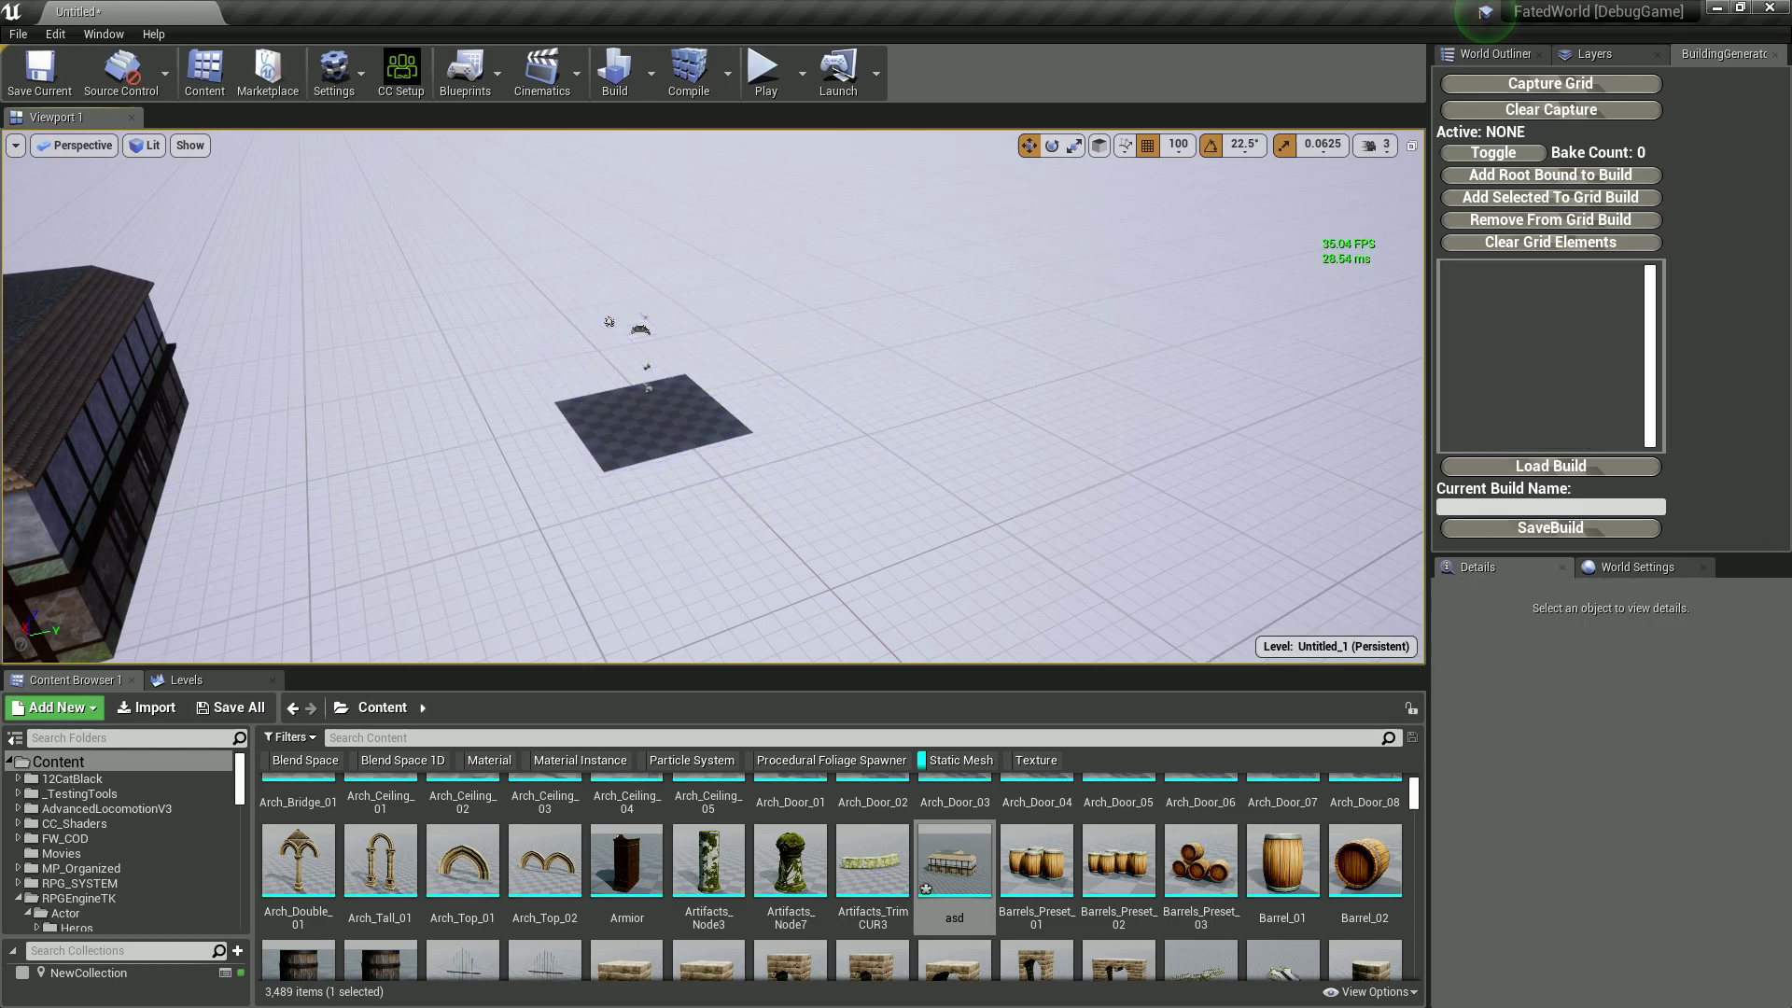
pyautogui.click(1495, 53)
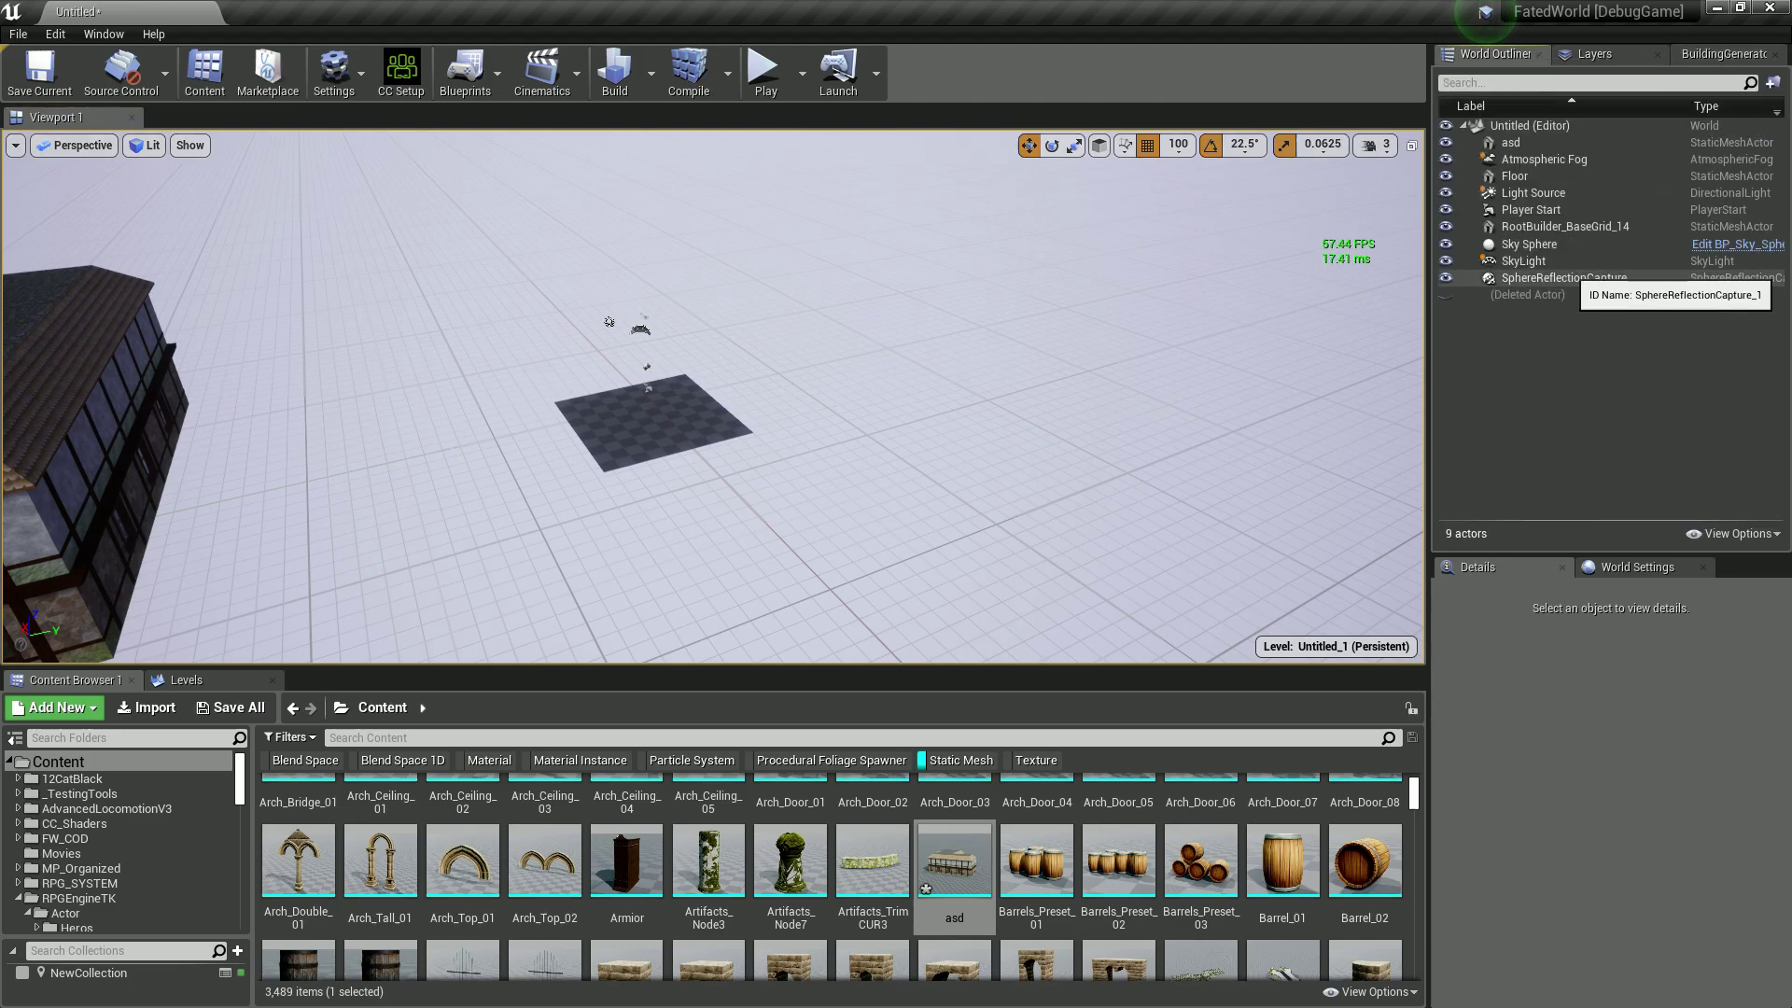
pyautogui.click(1565, 226)
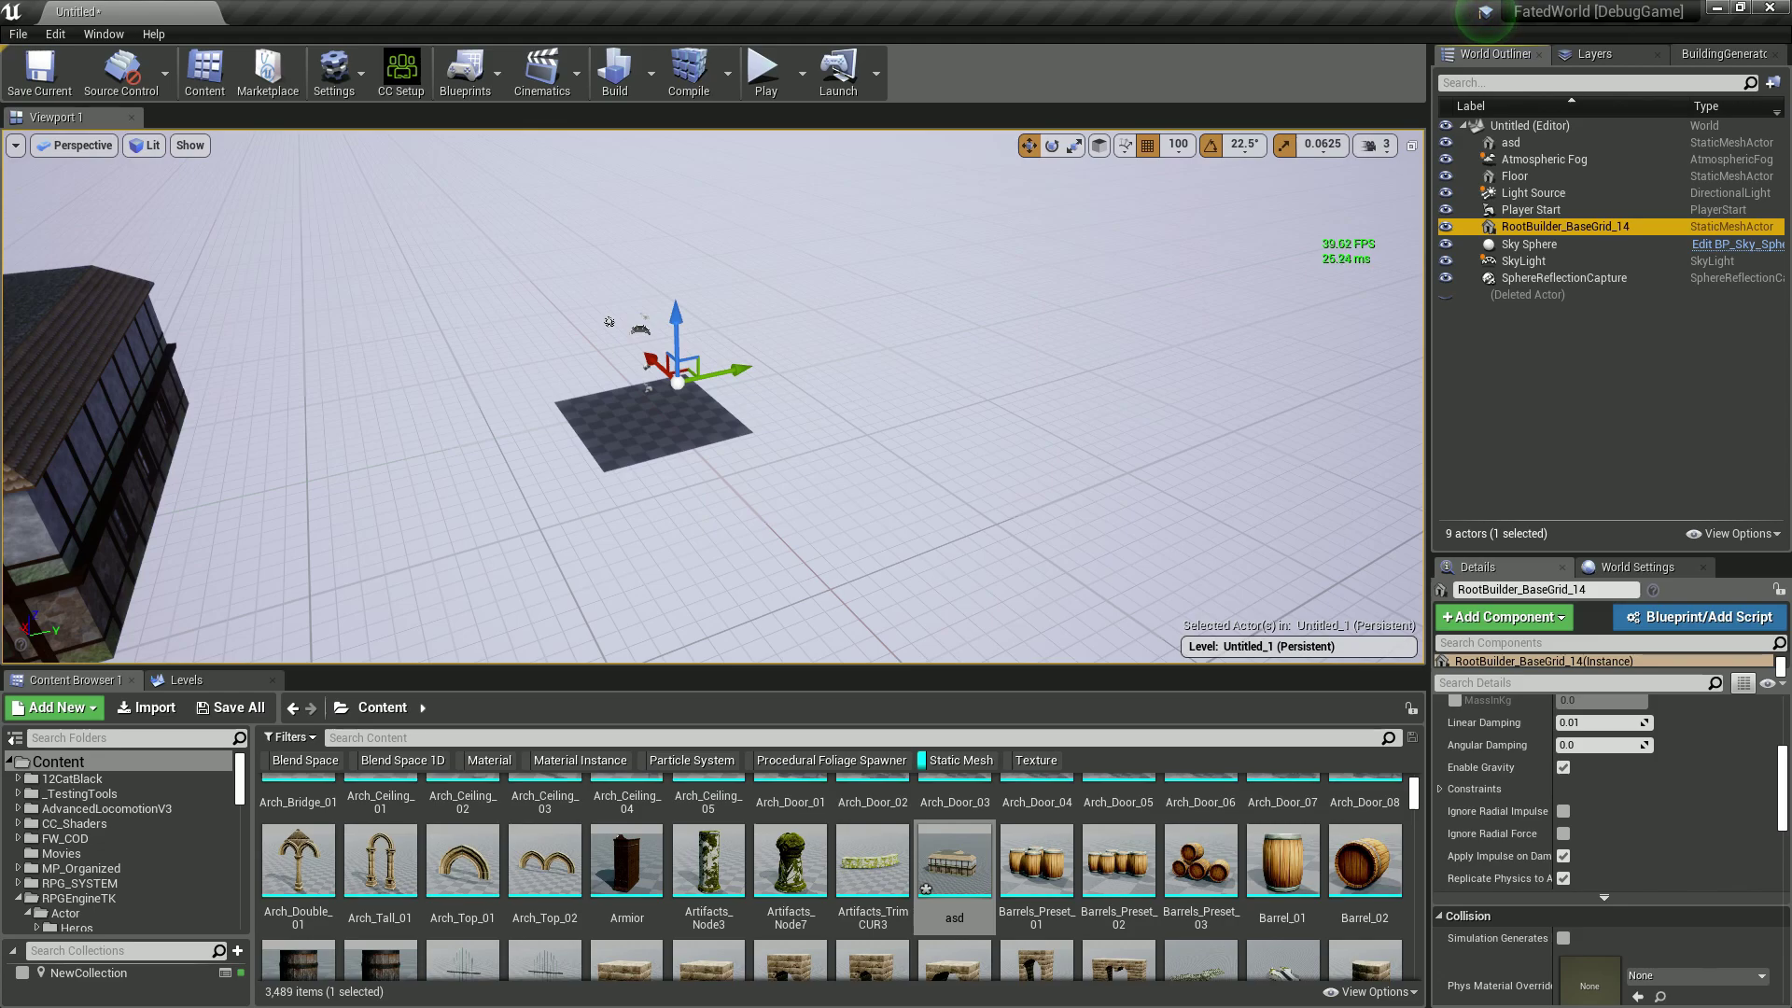
pyautogui.press('Delete')
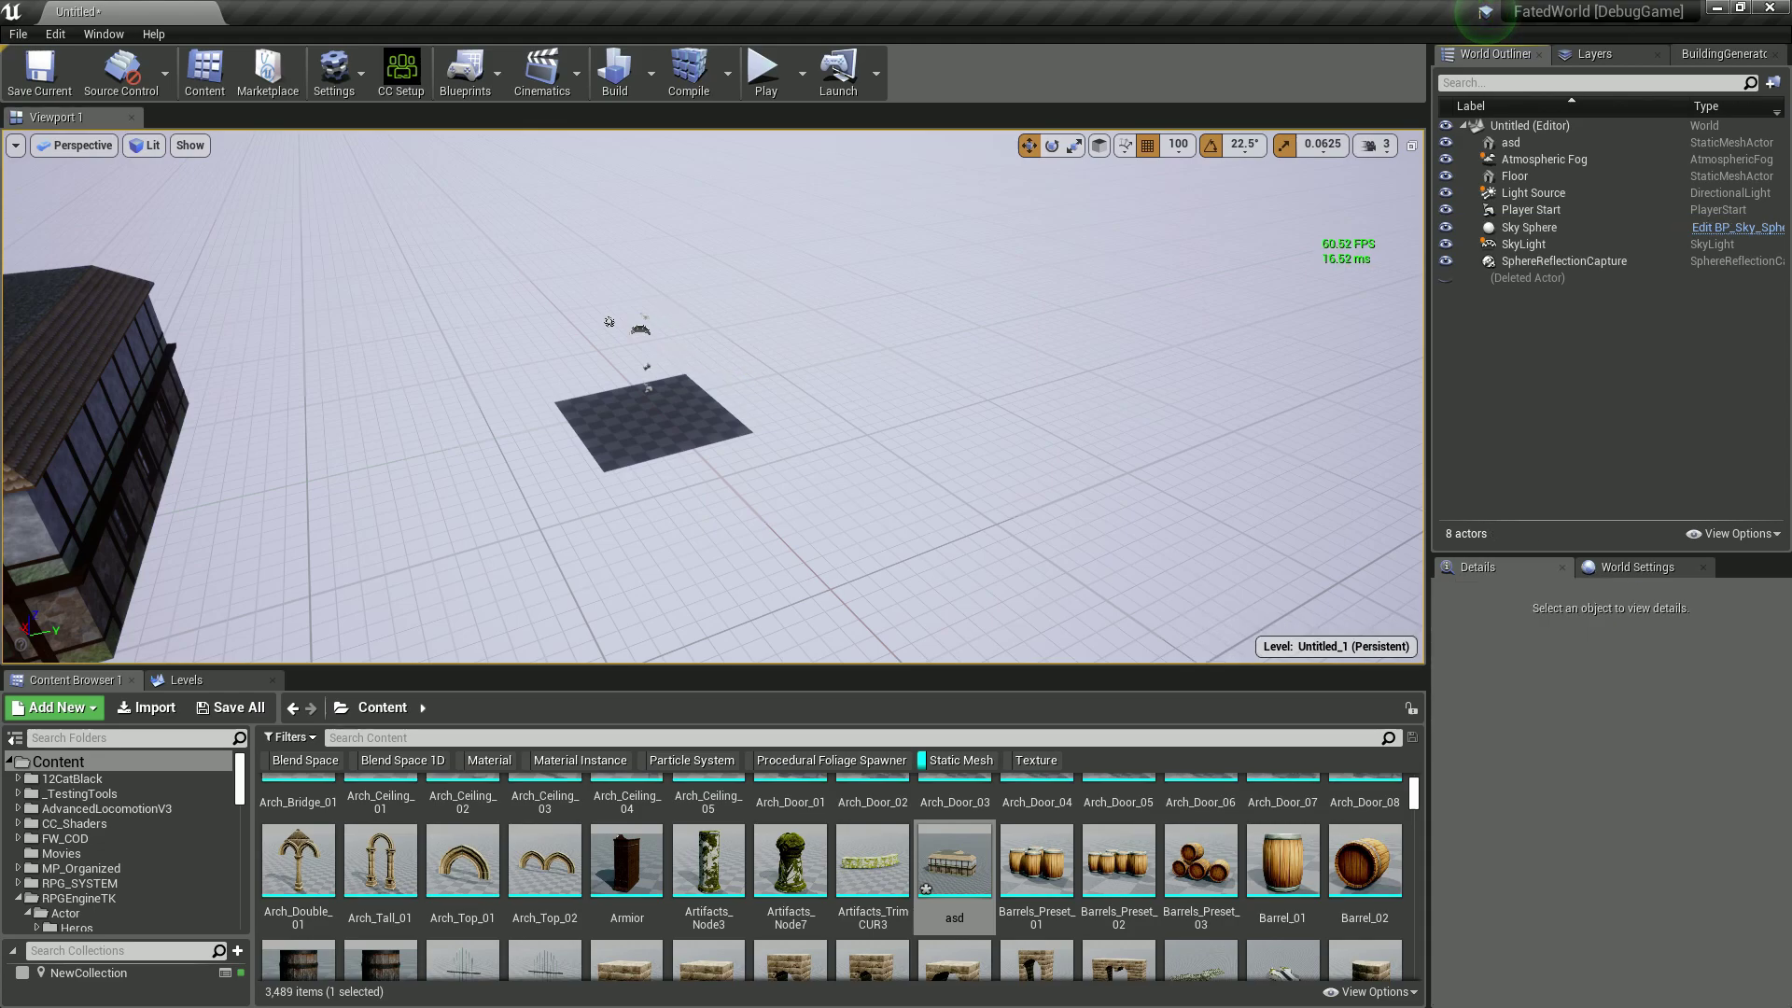
# Select the merged asd building and inspect its exterior from several angles.
pyautogui.moveTo(712, 396); pyautogui.dragTo(616, 396, button='right')
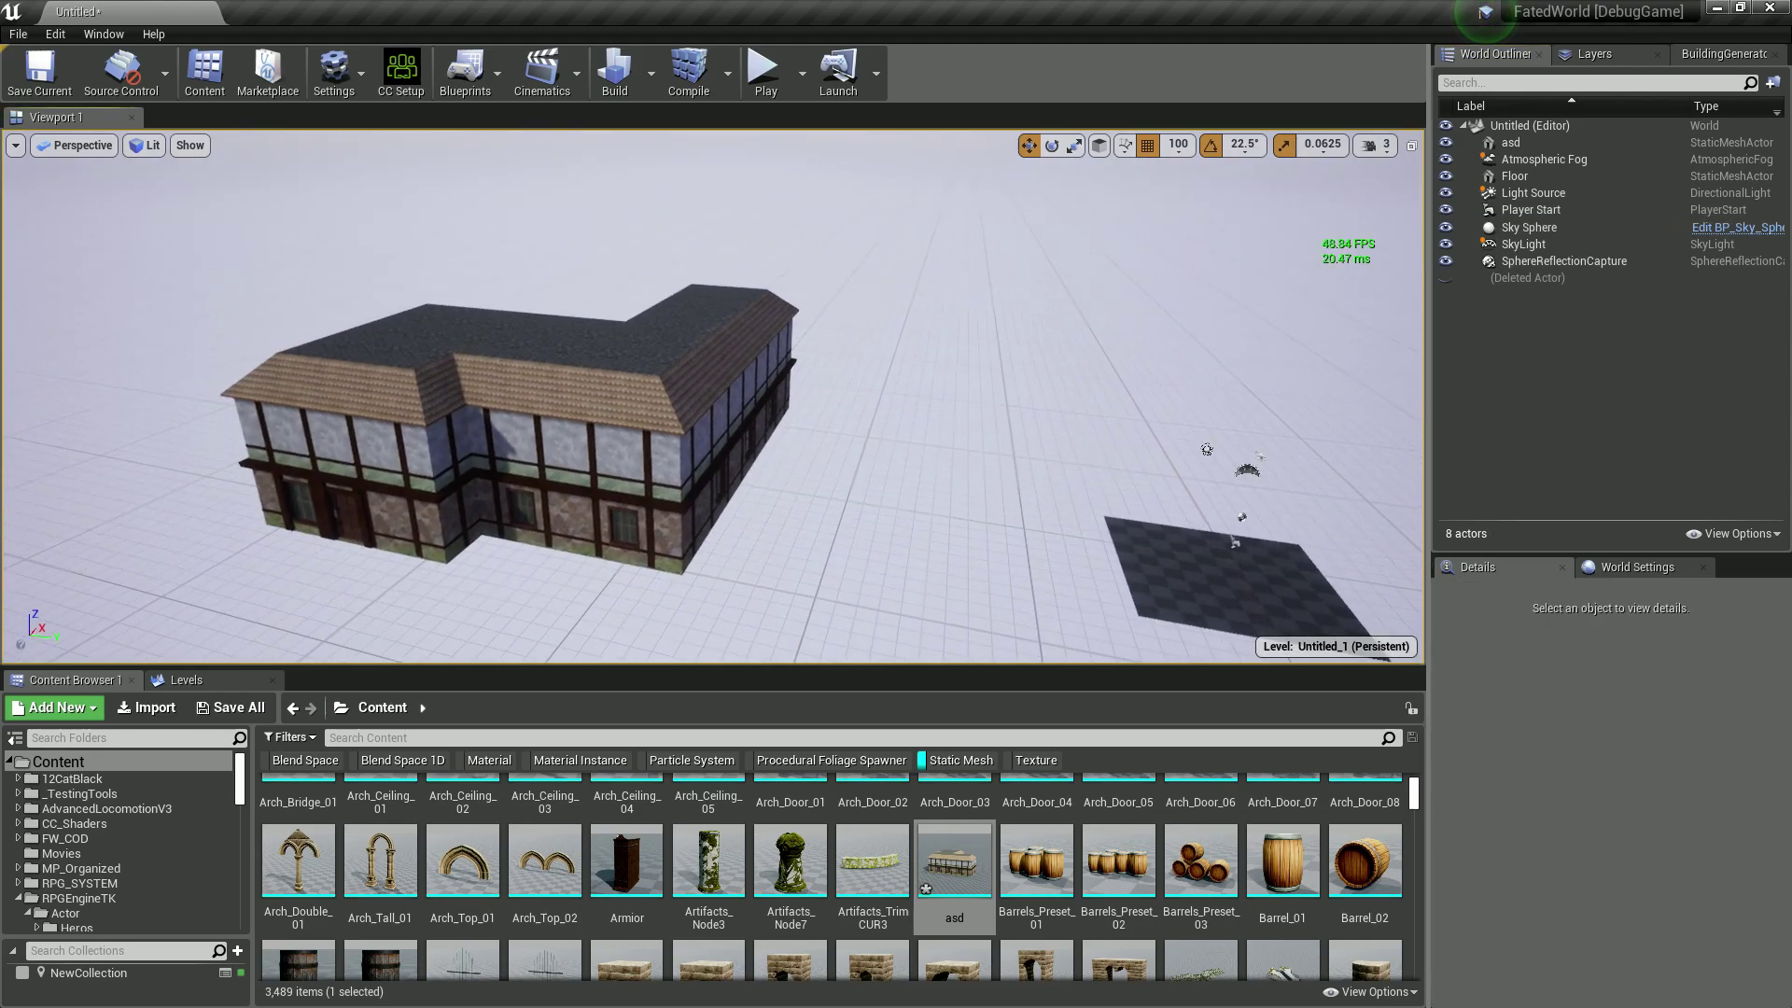
pyautogui.click(511, 429)
pyautogui.moveTo(511, 429); pyautogui.dragTo(266, 378, button='right')
pyautogui.press('w')
pyautogui.press('d')
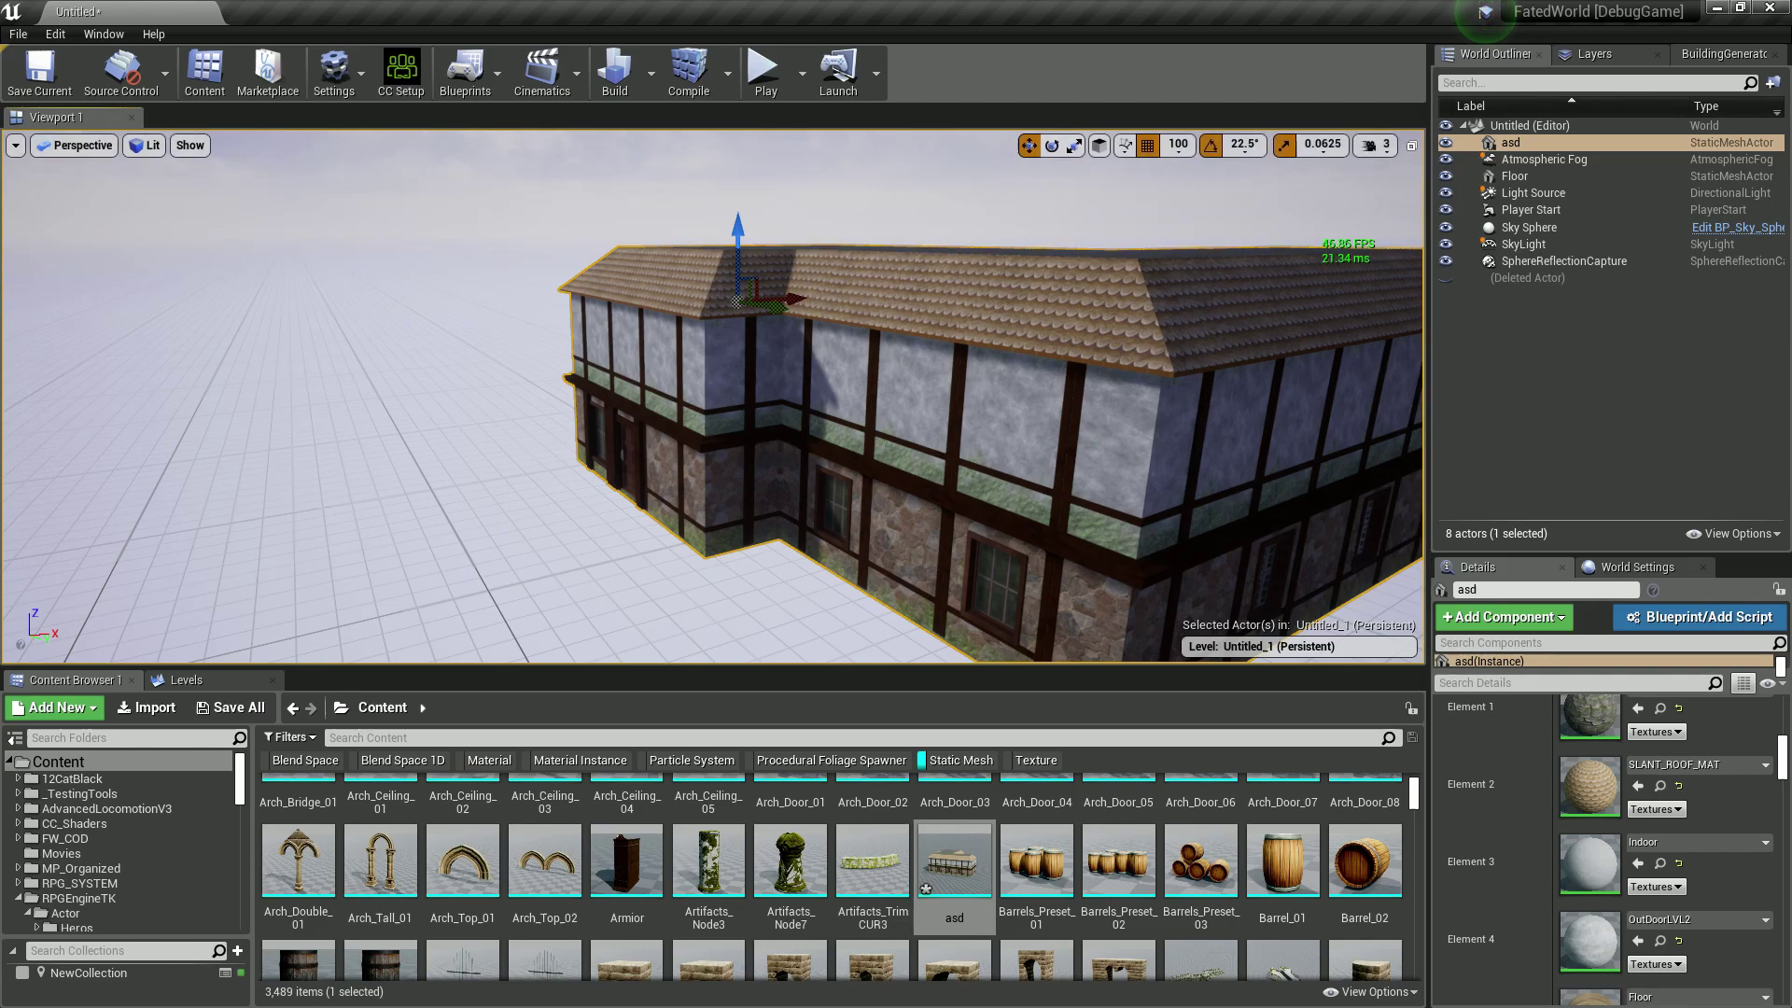
pyautogui.moveTo(712, 396); pyautogui.dragTo(834, 395, button='right')
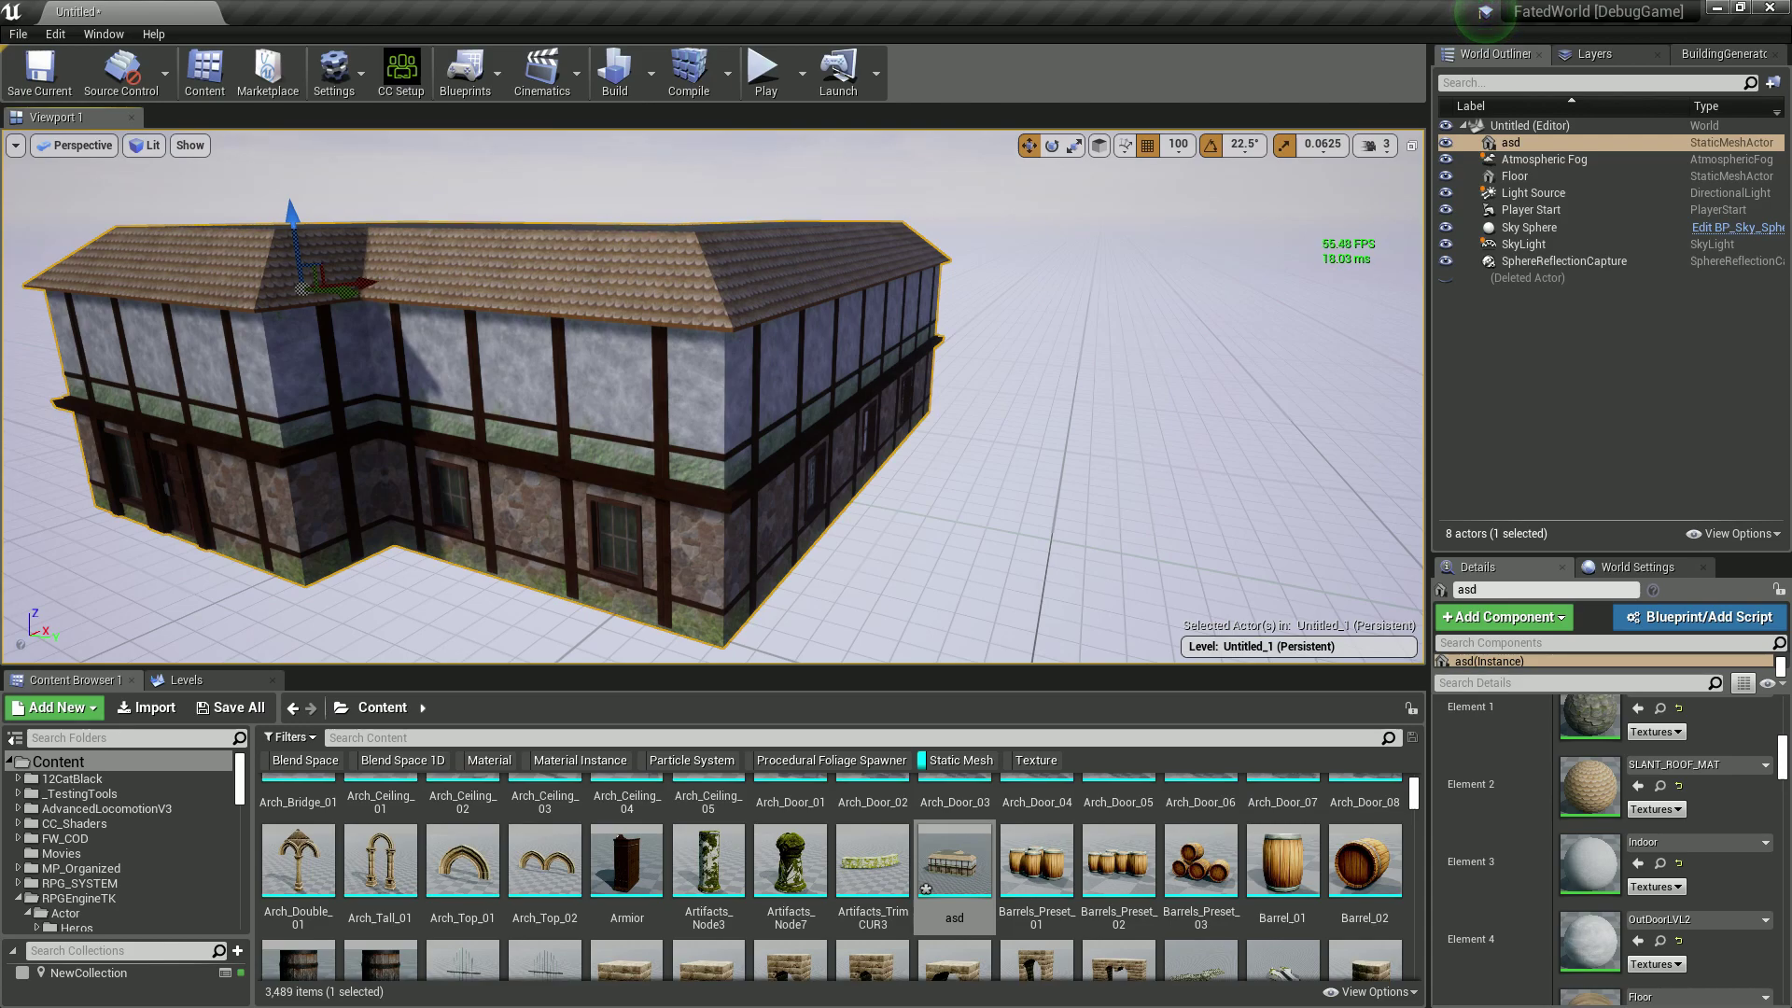
# Go inside the merged asd building and inspect its interior walls, floor and window.
pyautogui.press('w')
pyautogui.moveTo(713, 397); pyautogui.dragTo(401, 387, button='right')
pyautogui.press('w')
pyautogui.press('s')
pyautogui.press('w')
pyautogui.press('s')
pyautogui.press('w')
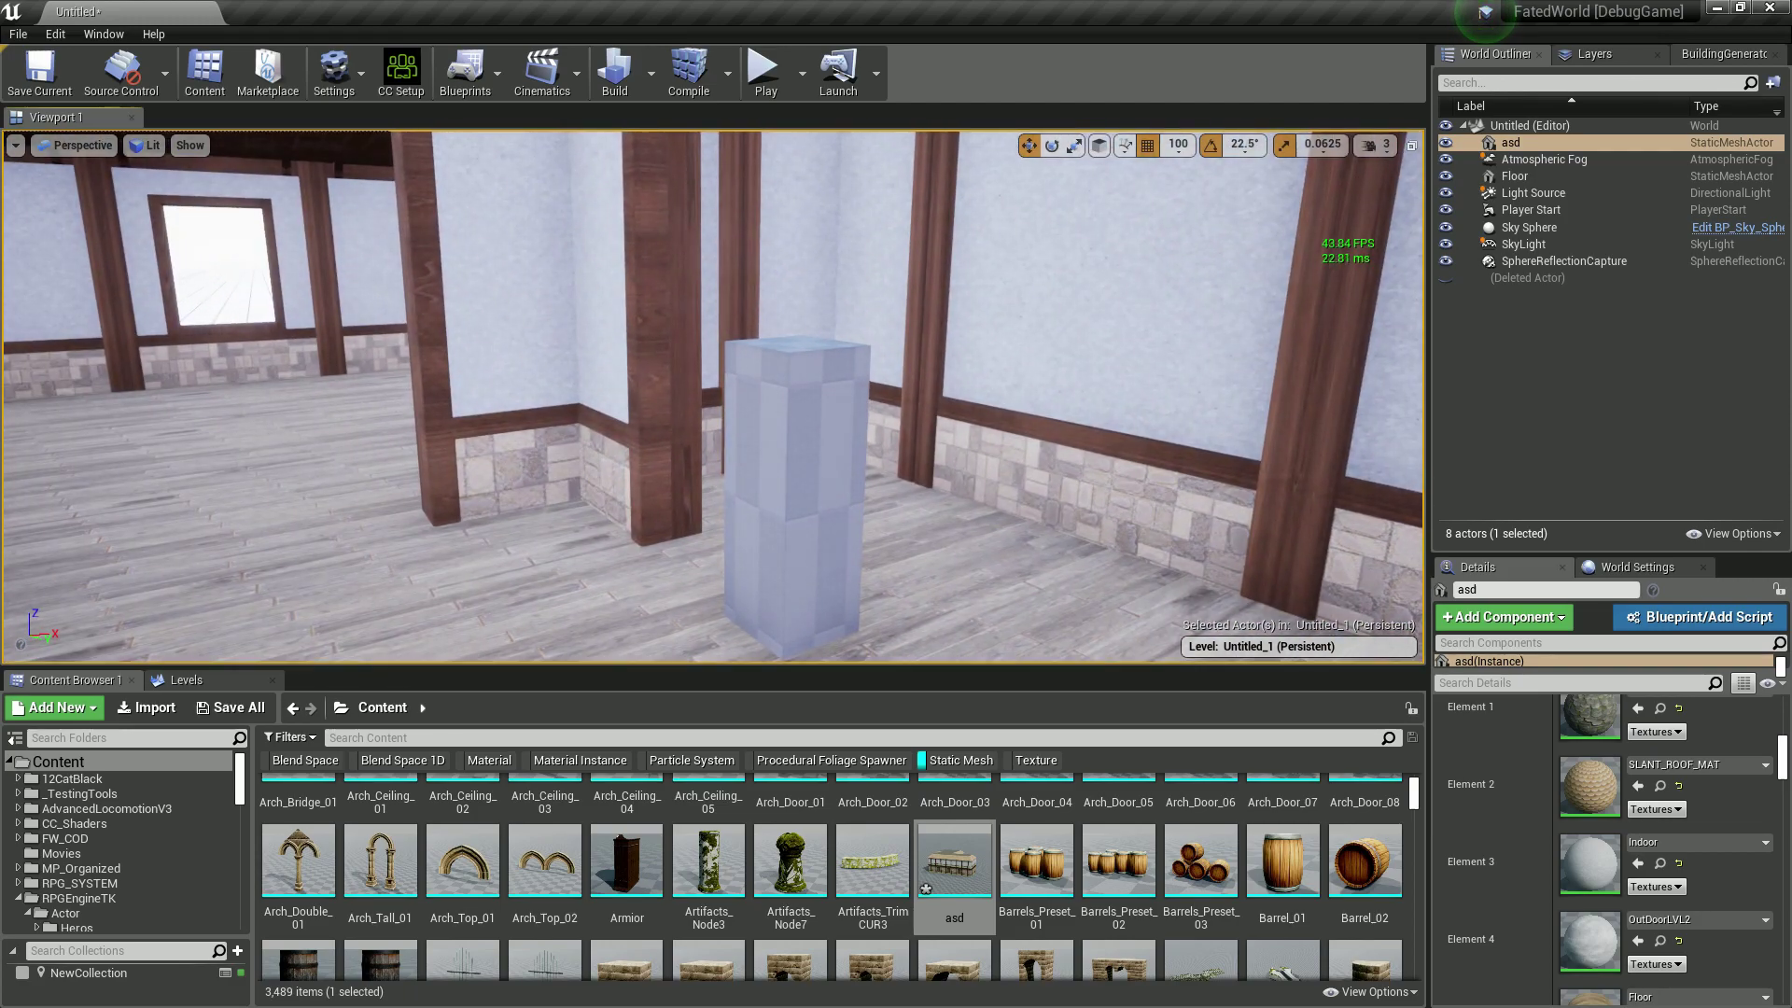
# Place a new BaseGrid from the UtilityWidgets BuildingGrid folder onto the level floor, with the Static Mesh filter off.
pyautogui.moveTo(712, 397); pyautogui.dragTo(817, 481, button='right')
pyautogui.press('s')
pyautogui.press('s')
pyautogui.press('w')
pyautogui.press('d')
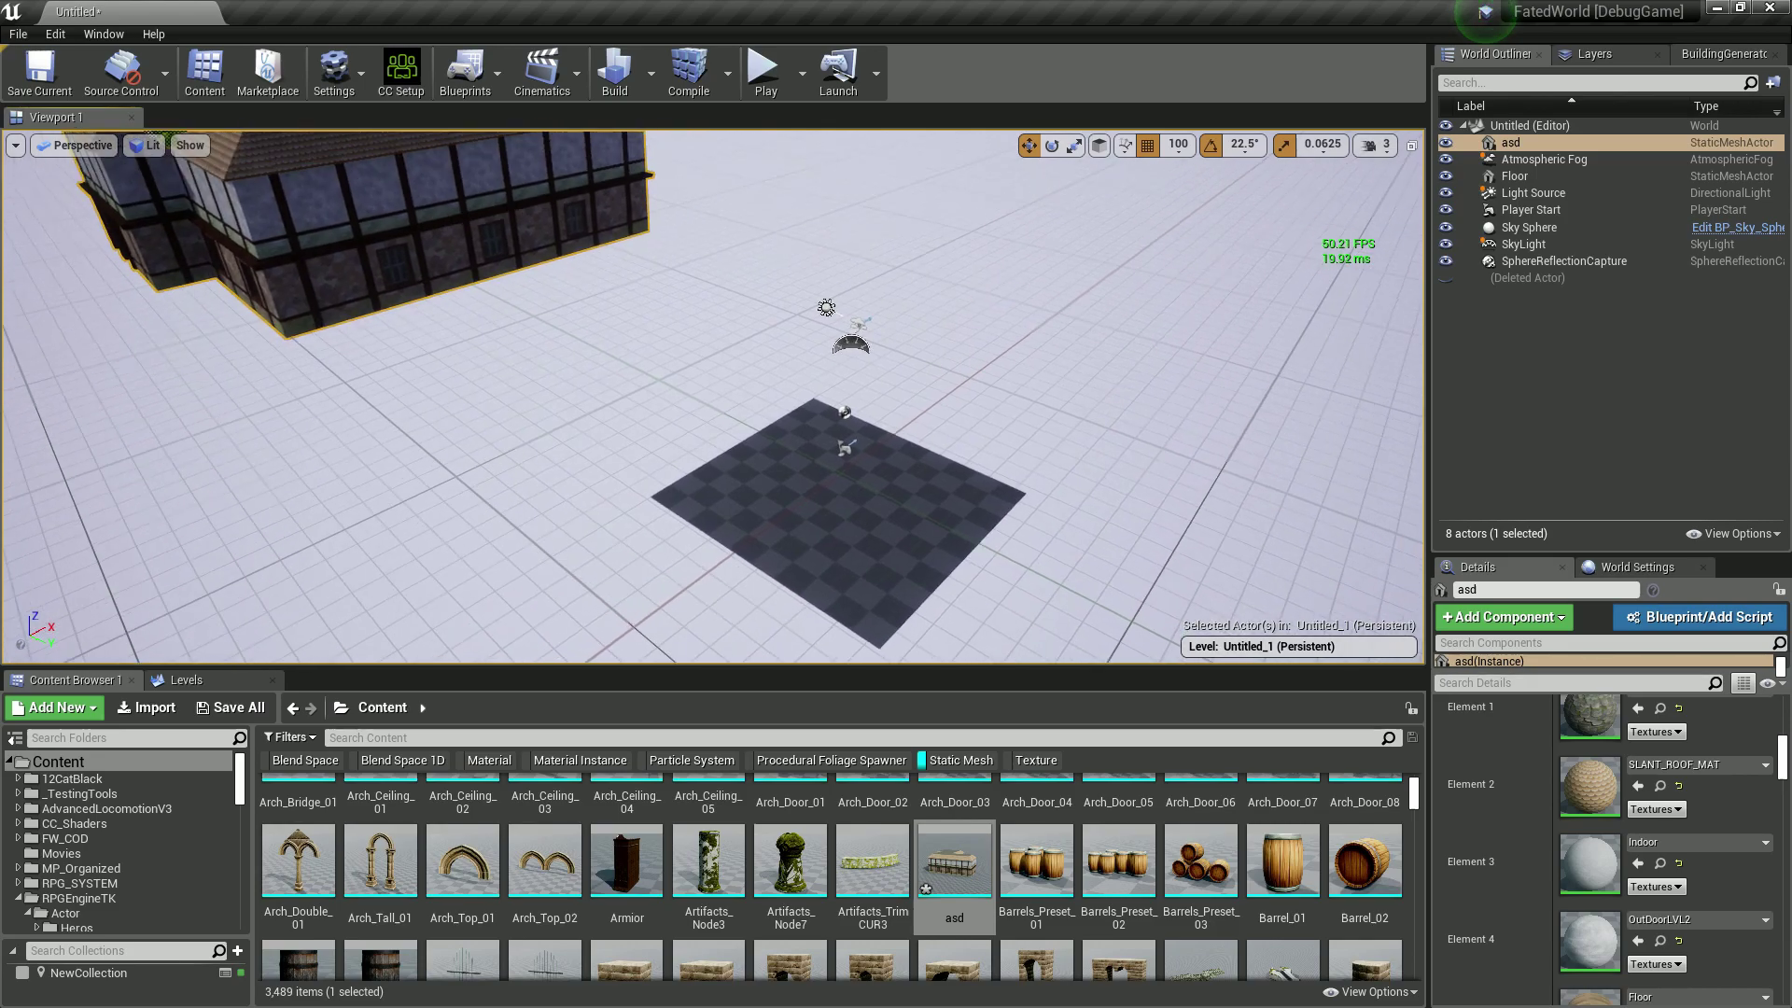
pyautogui.scroll(-5, 121, 840)
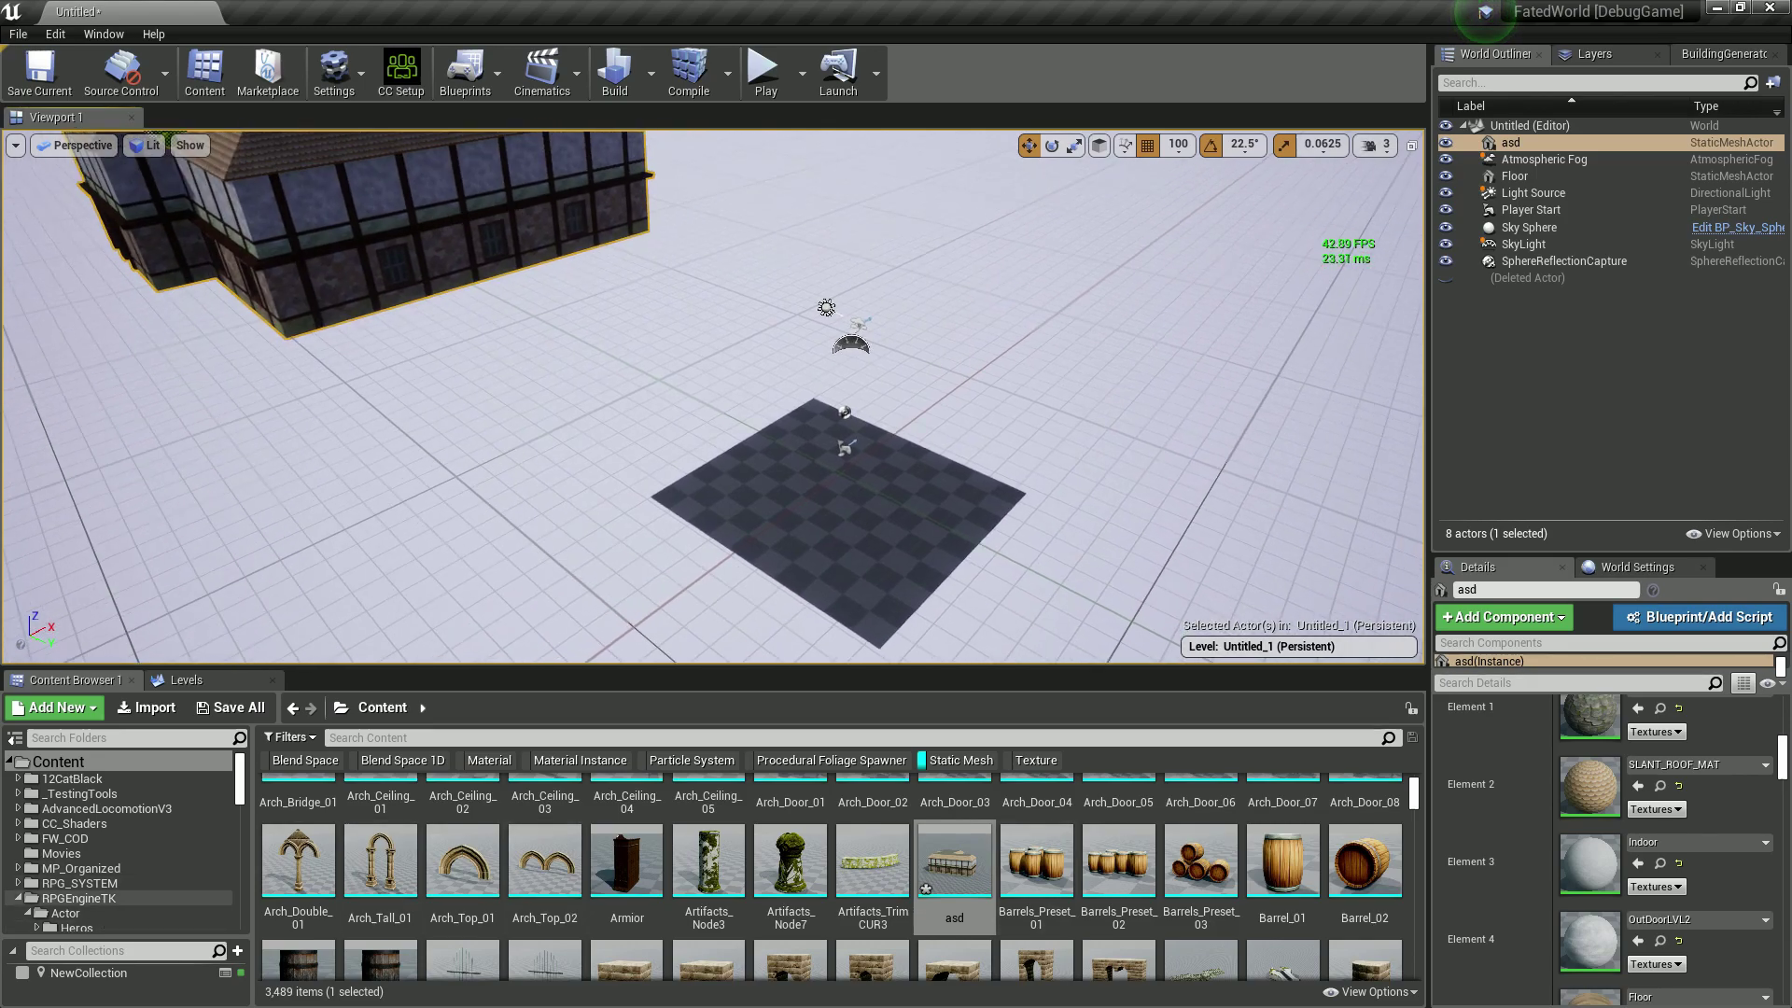
pyautogui.scroll(-8, 122, 840)
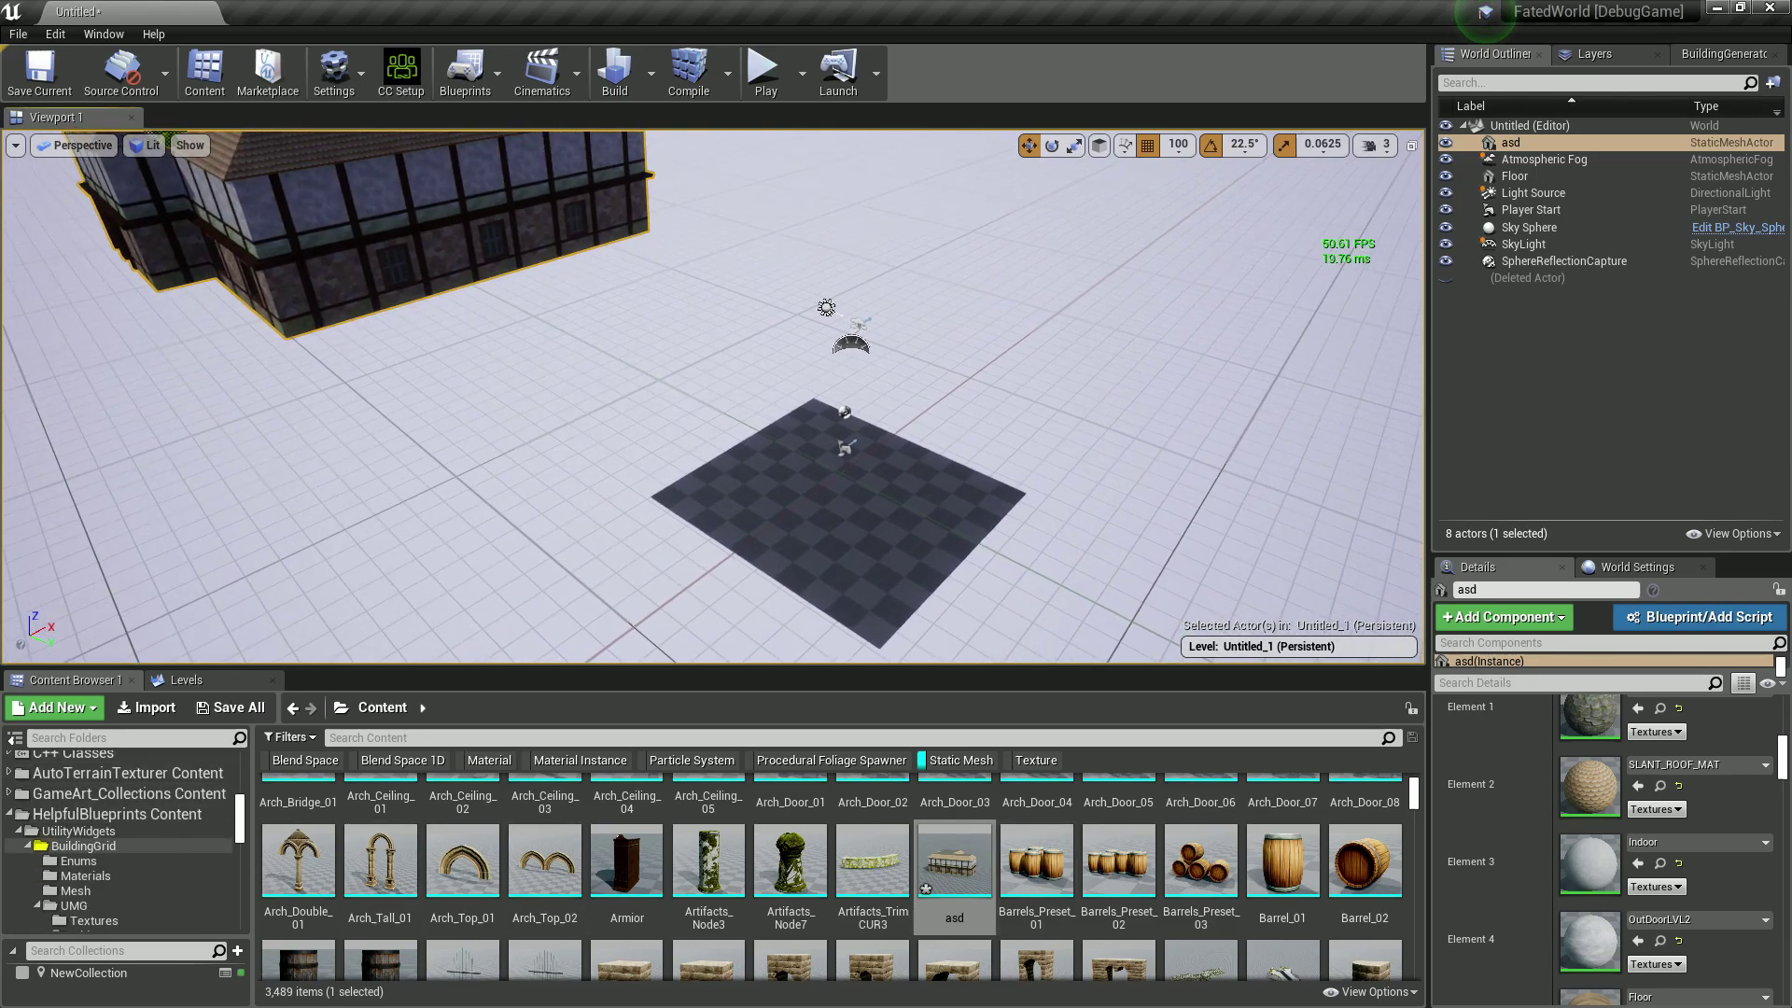
pyautogui.click(78, 770)
pyautogui.click(84, 785)
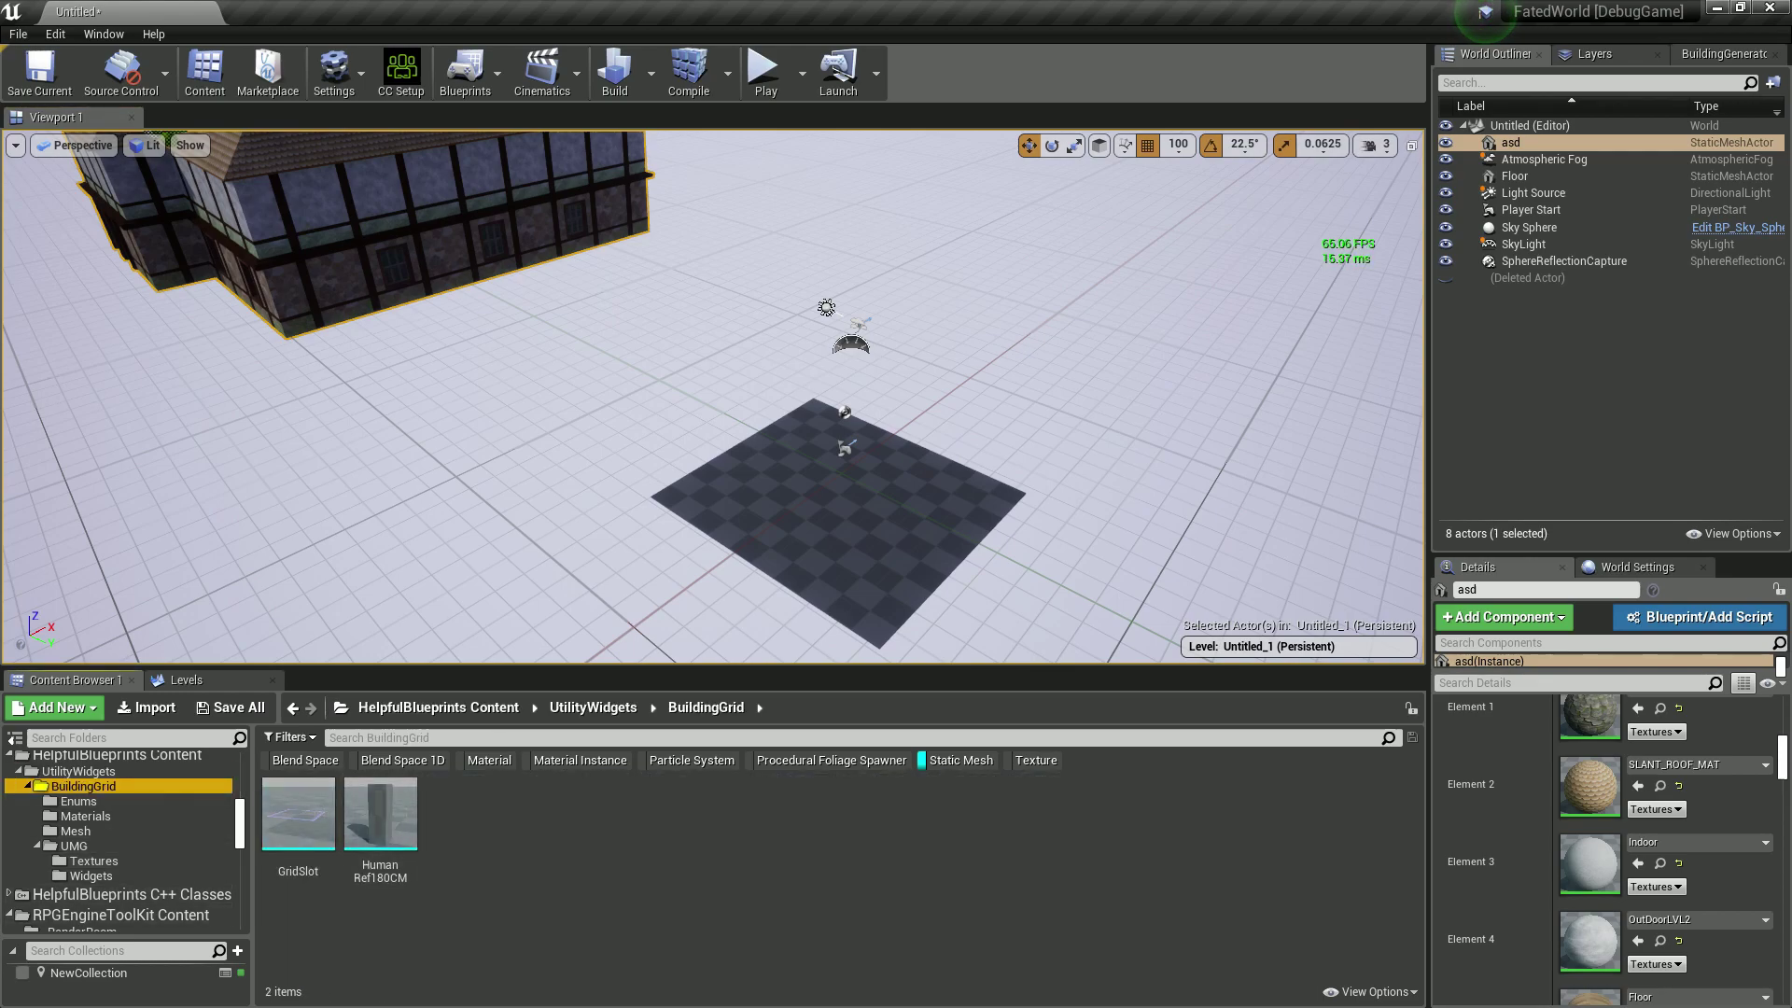
pyautogui.click(959, 760)
pyautogui.moveTo(625, 813); pyautogui.dragTo(854, 481)
# Capture the new BaseGrid as the active grid of the building generator.
pyautogui.click(1722, 53)
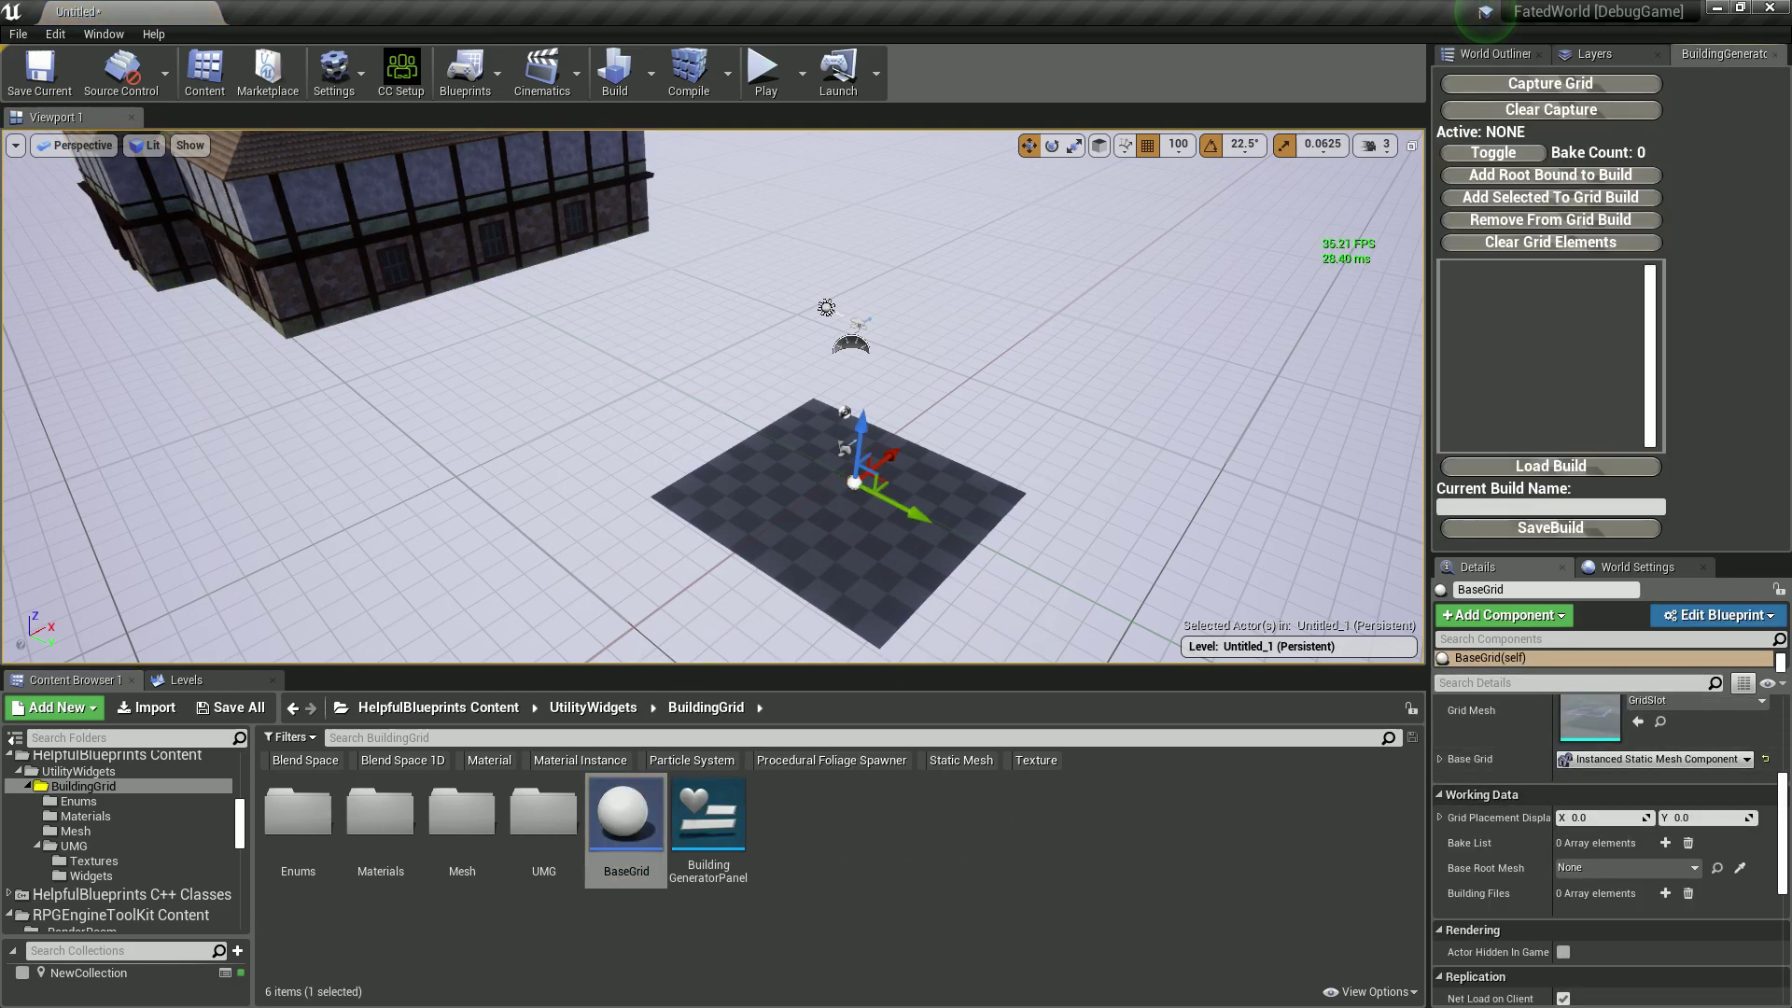
pyautogui.scroll(3, 1605, 840)
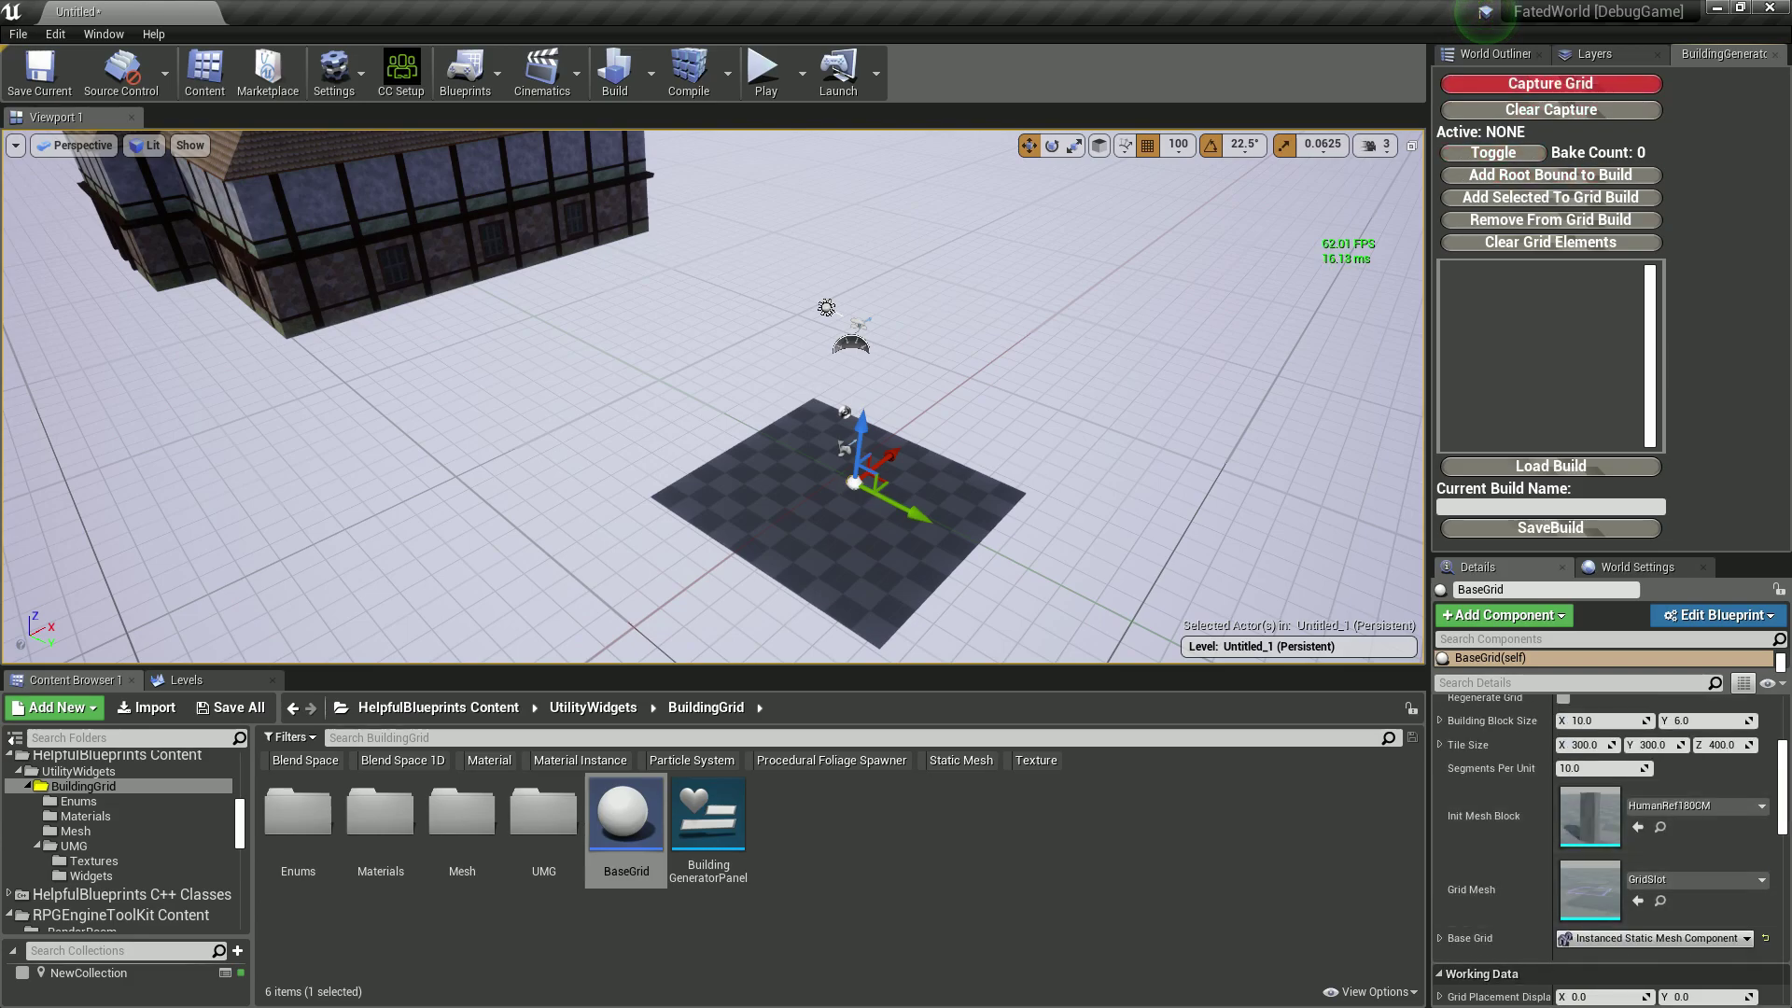
pyautogui.click(1551, 83)
pyautogui.press('a')
pyautogui.moveTo(712, 396); pyautogui.dragTo(780, 434, button='right')
pyautogui.press('f')
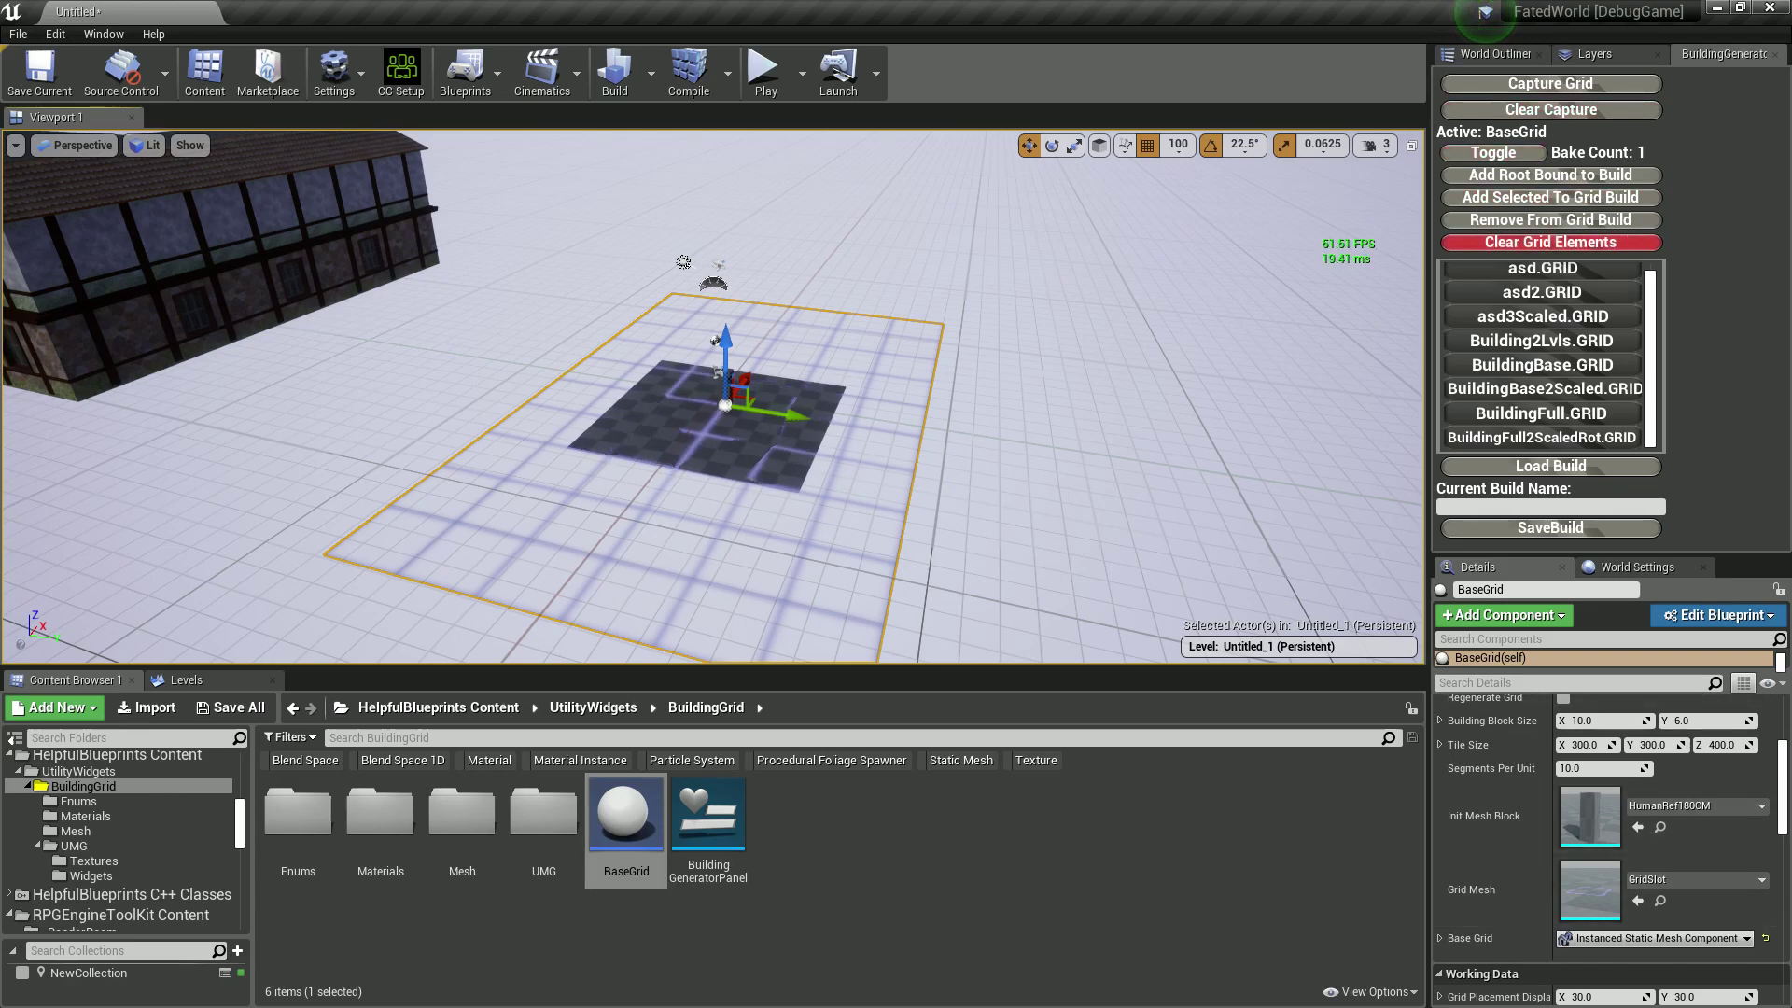
# Load the BuildingFull.GRID build onto the active grid and toggle the building's visibility off and back on.
pyautogui.click(1542, 389)
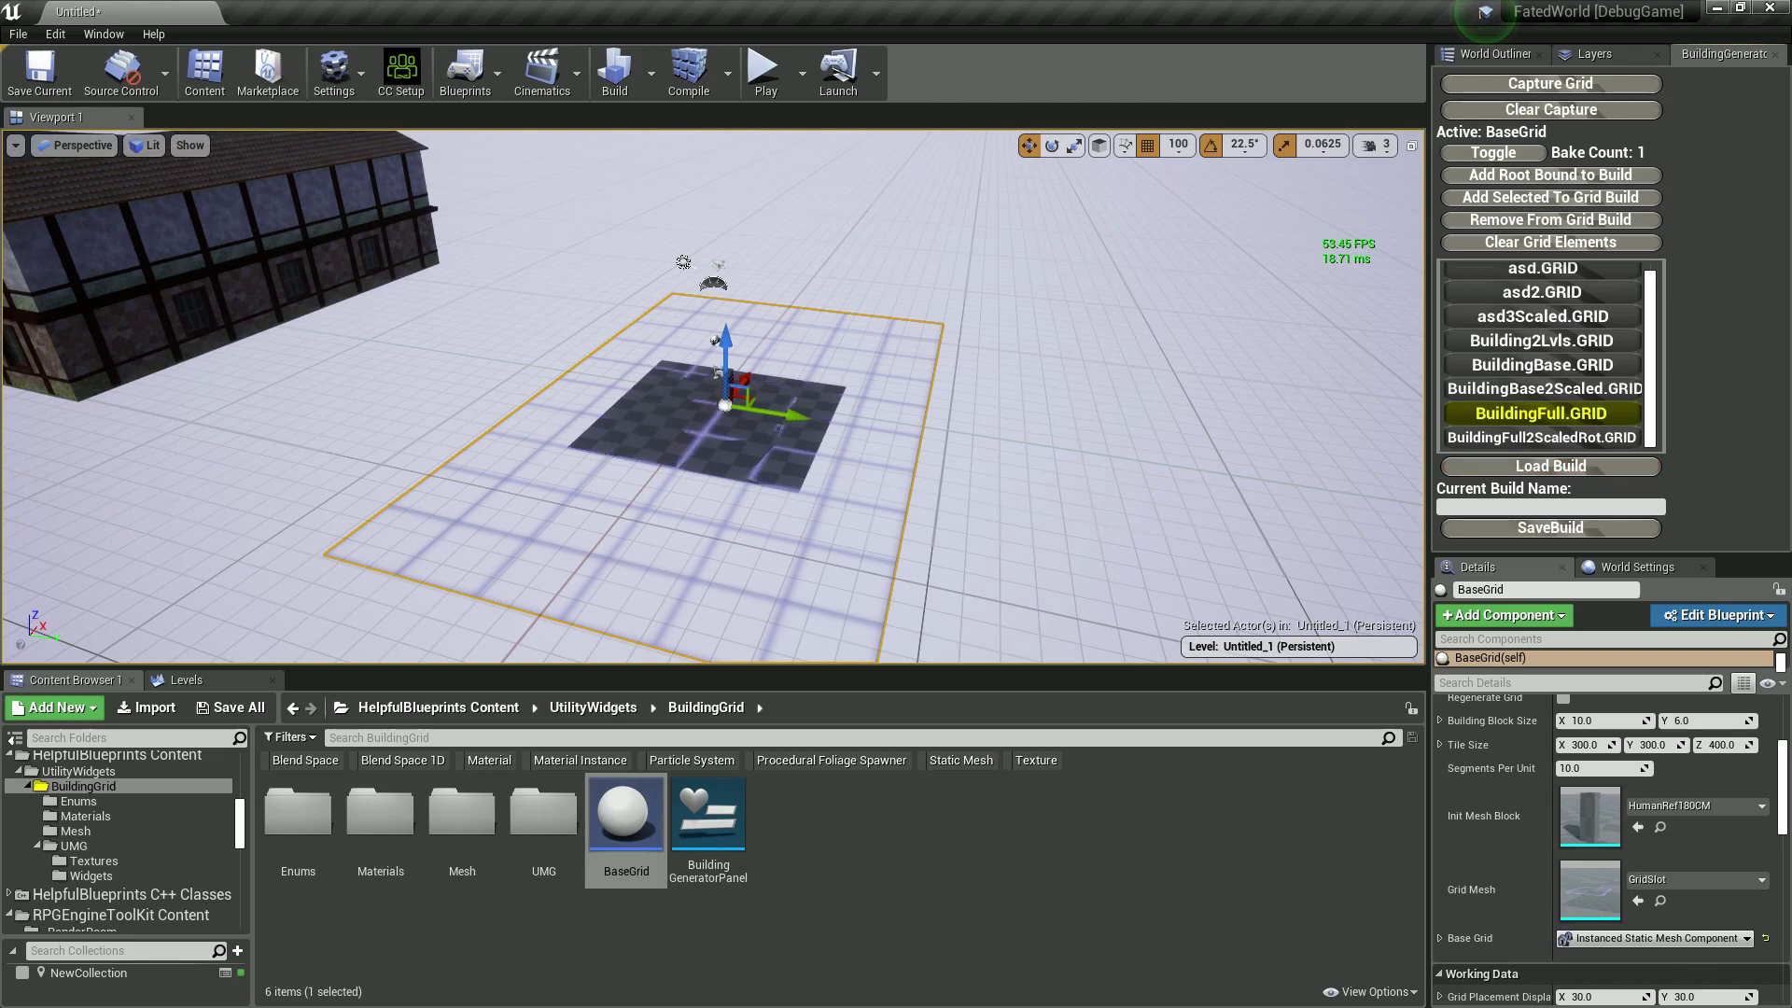
pyautogui.click(1550, 466)
pyautogui.moveTo(713, 396); pyautogui.dragTo(674, 457, button='right')
pyautogui.press('w')
pyautogui.press('s')
pyautogui.press('s')
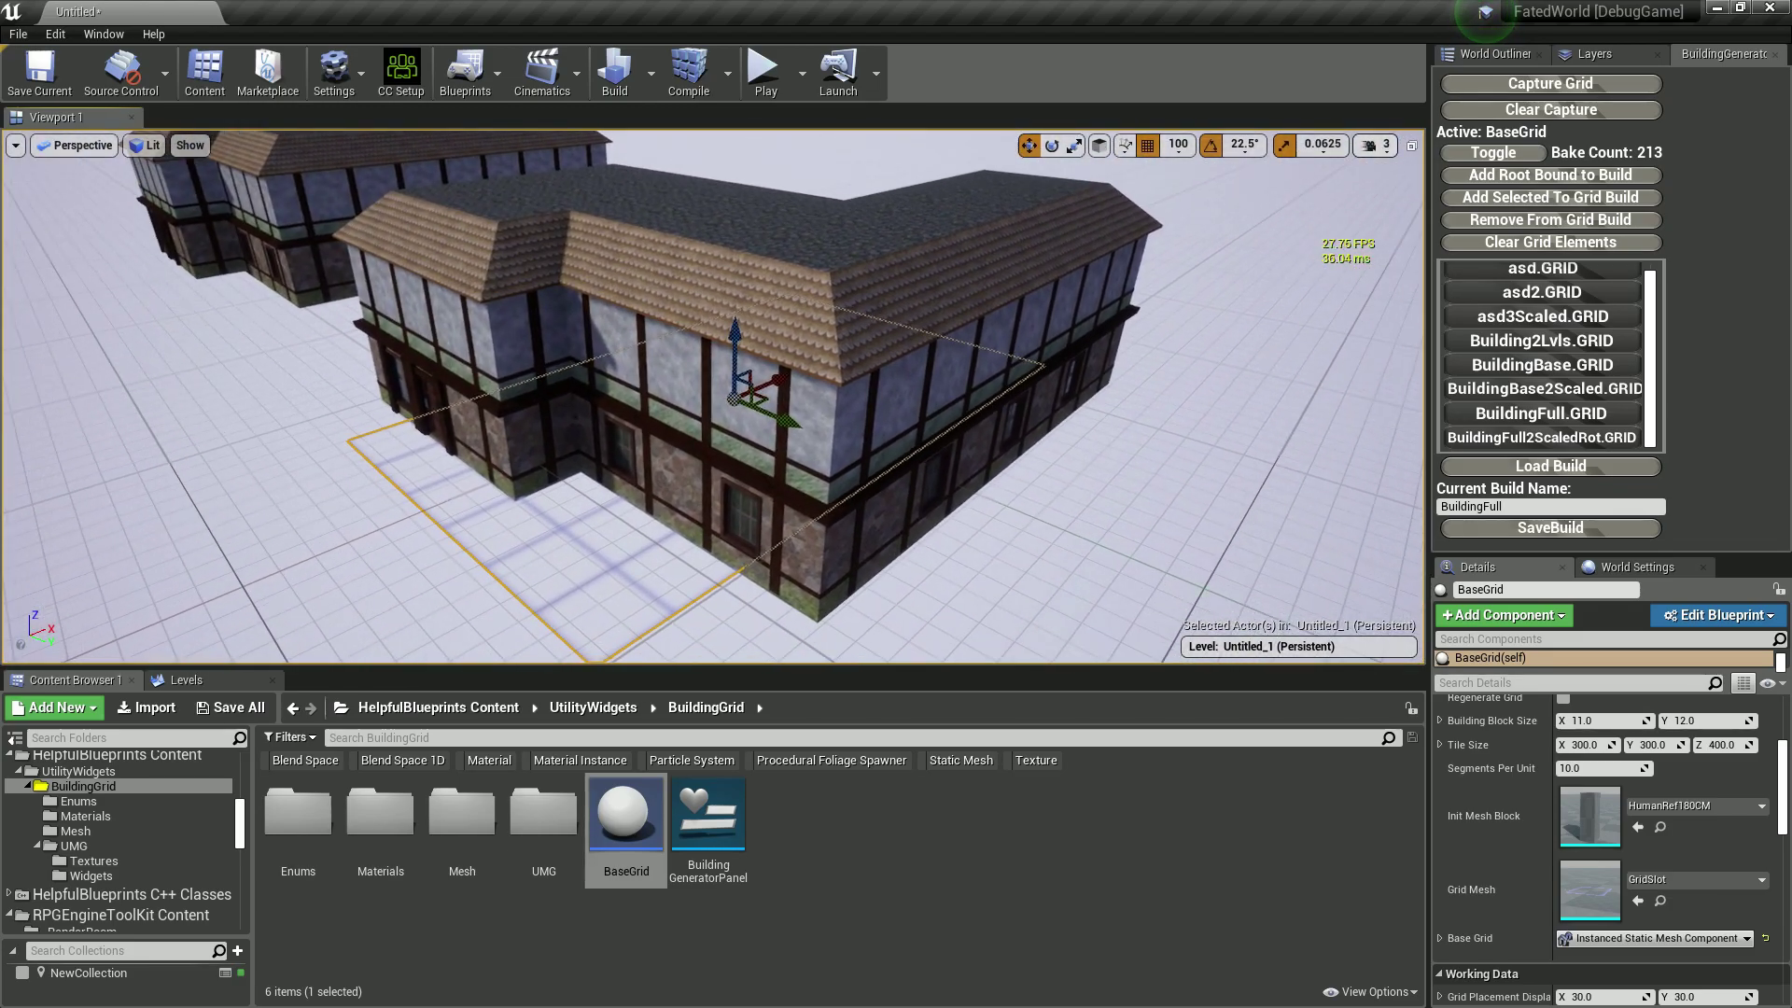
pyautogui.click(1493, 152)
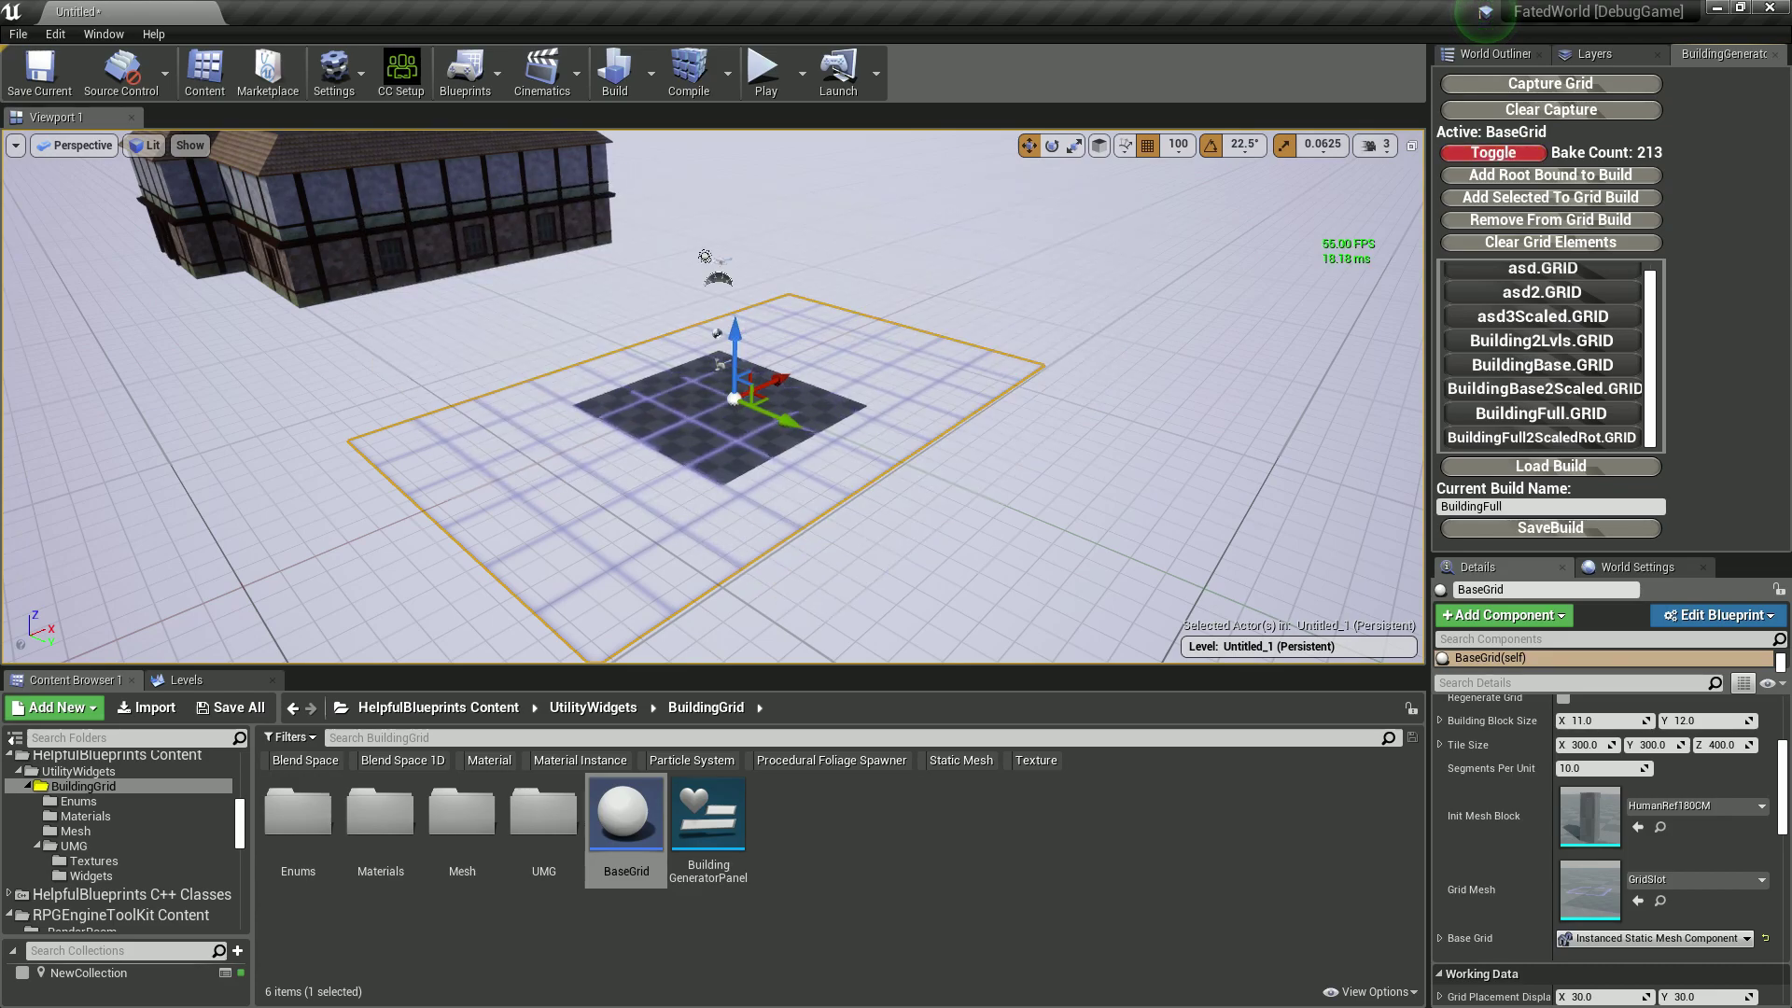
pyautogui.click(1494, 152)
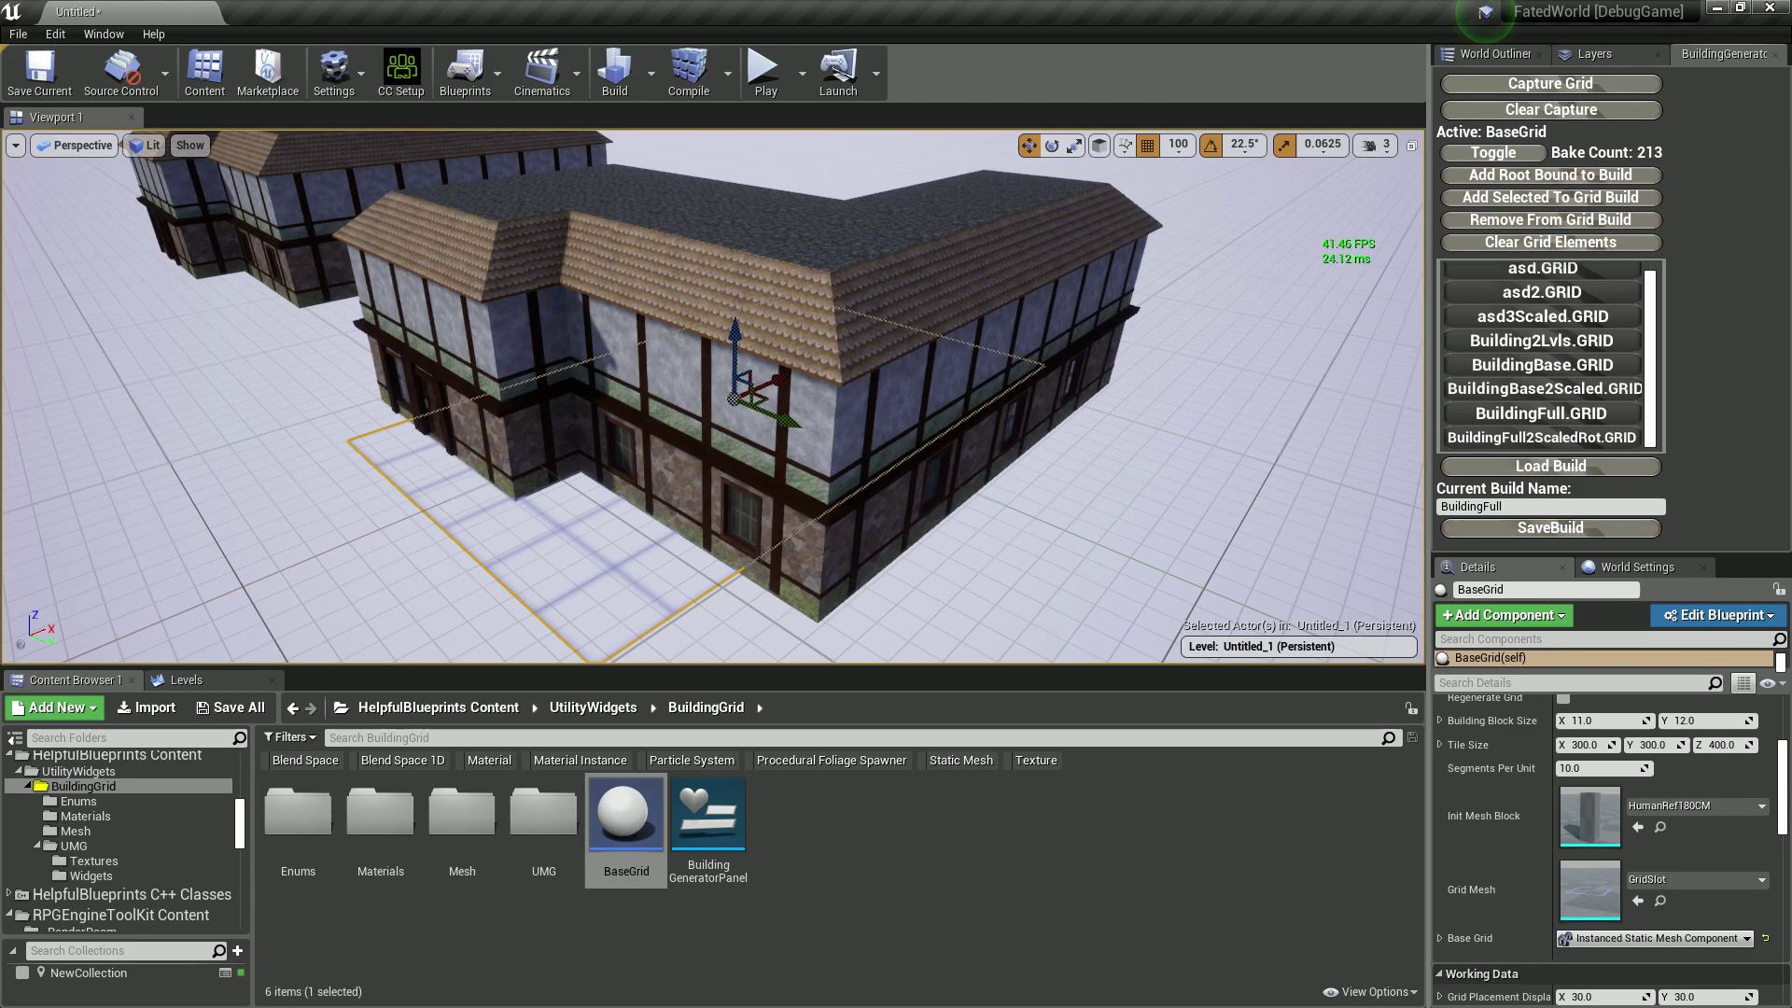
# Remove four neighbouring roof pieces, near the front corner and along the long side, from the grid build.
pyautogui.click(891, 308)
pyautogui.keyDown('ctrl'); pyautogui.click(991, 271); pyautogui.keyUp('ctrl')
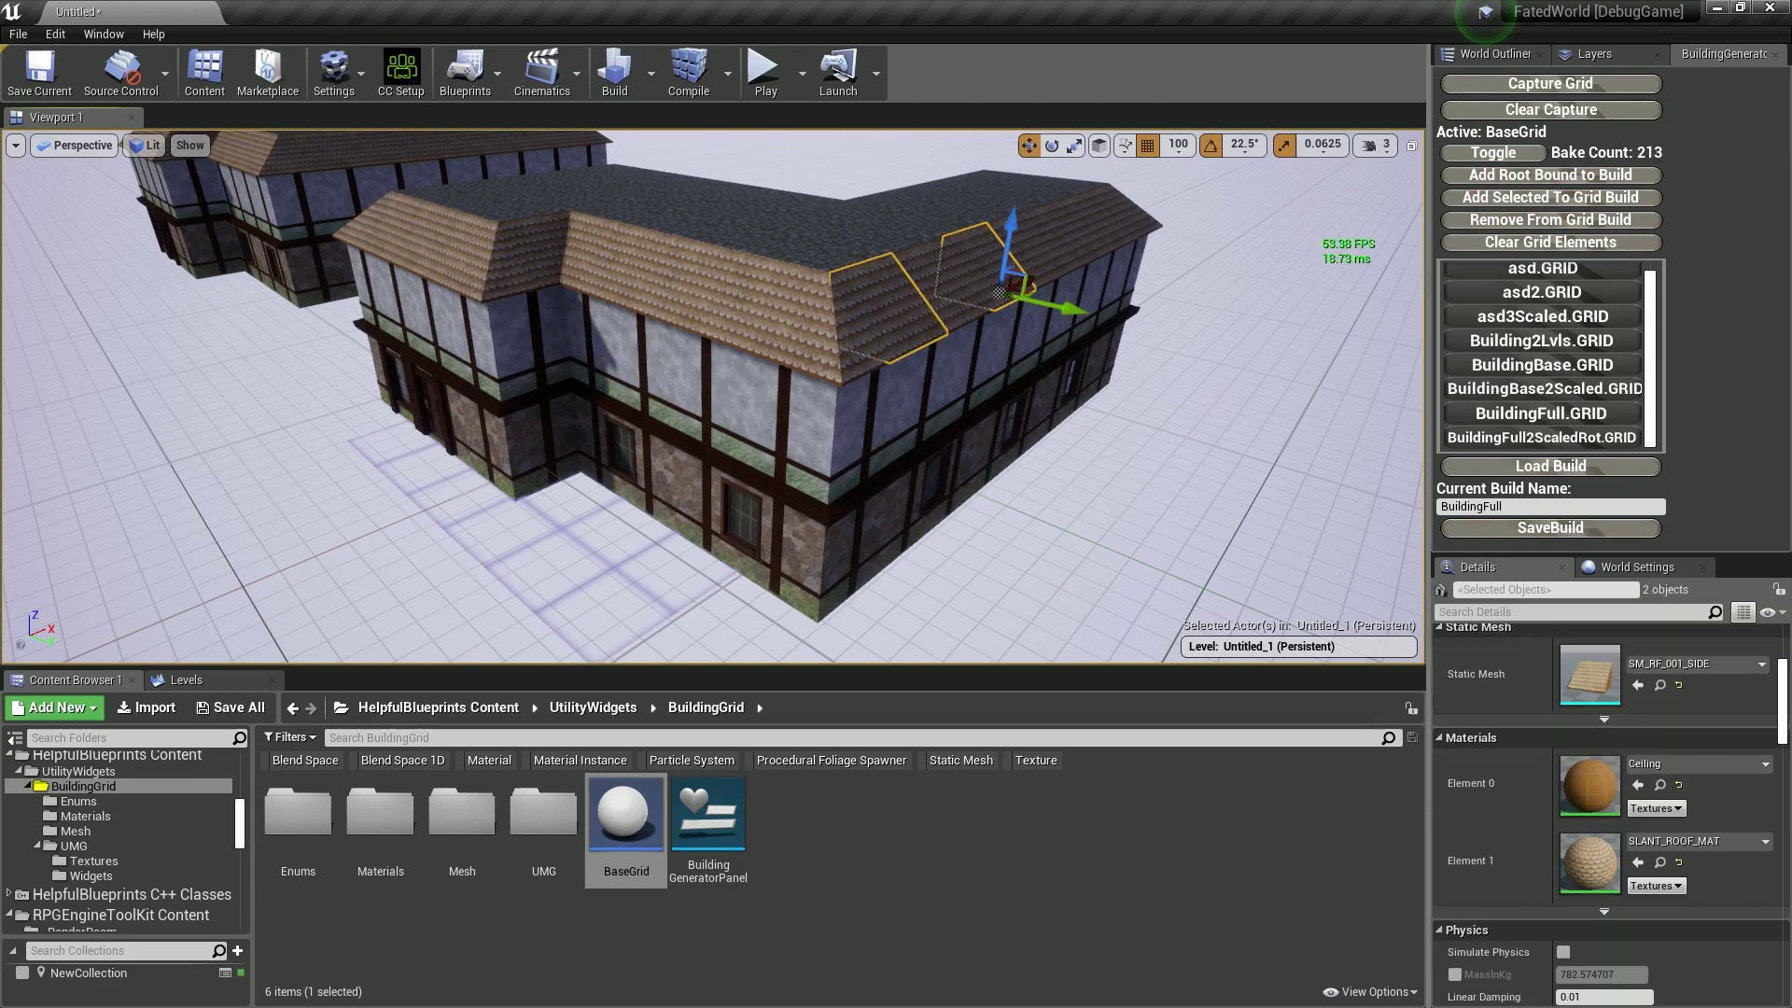
pyautogui.keyDown('ctrl'); pyautogui.click(882, 250); pyautogui.keyUp('ctrl')
pyautogui.keyDown('ctrl'); pyautogui.click(953, 278); pyautogui.keyUp('ctrl')
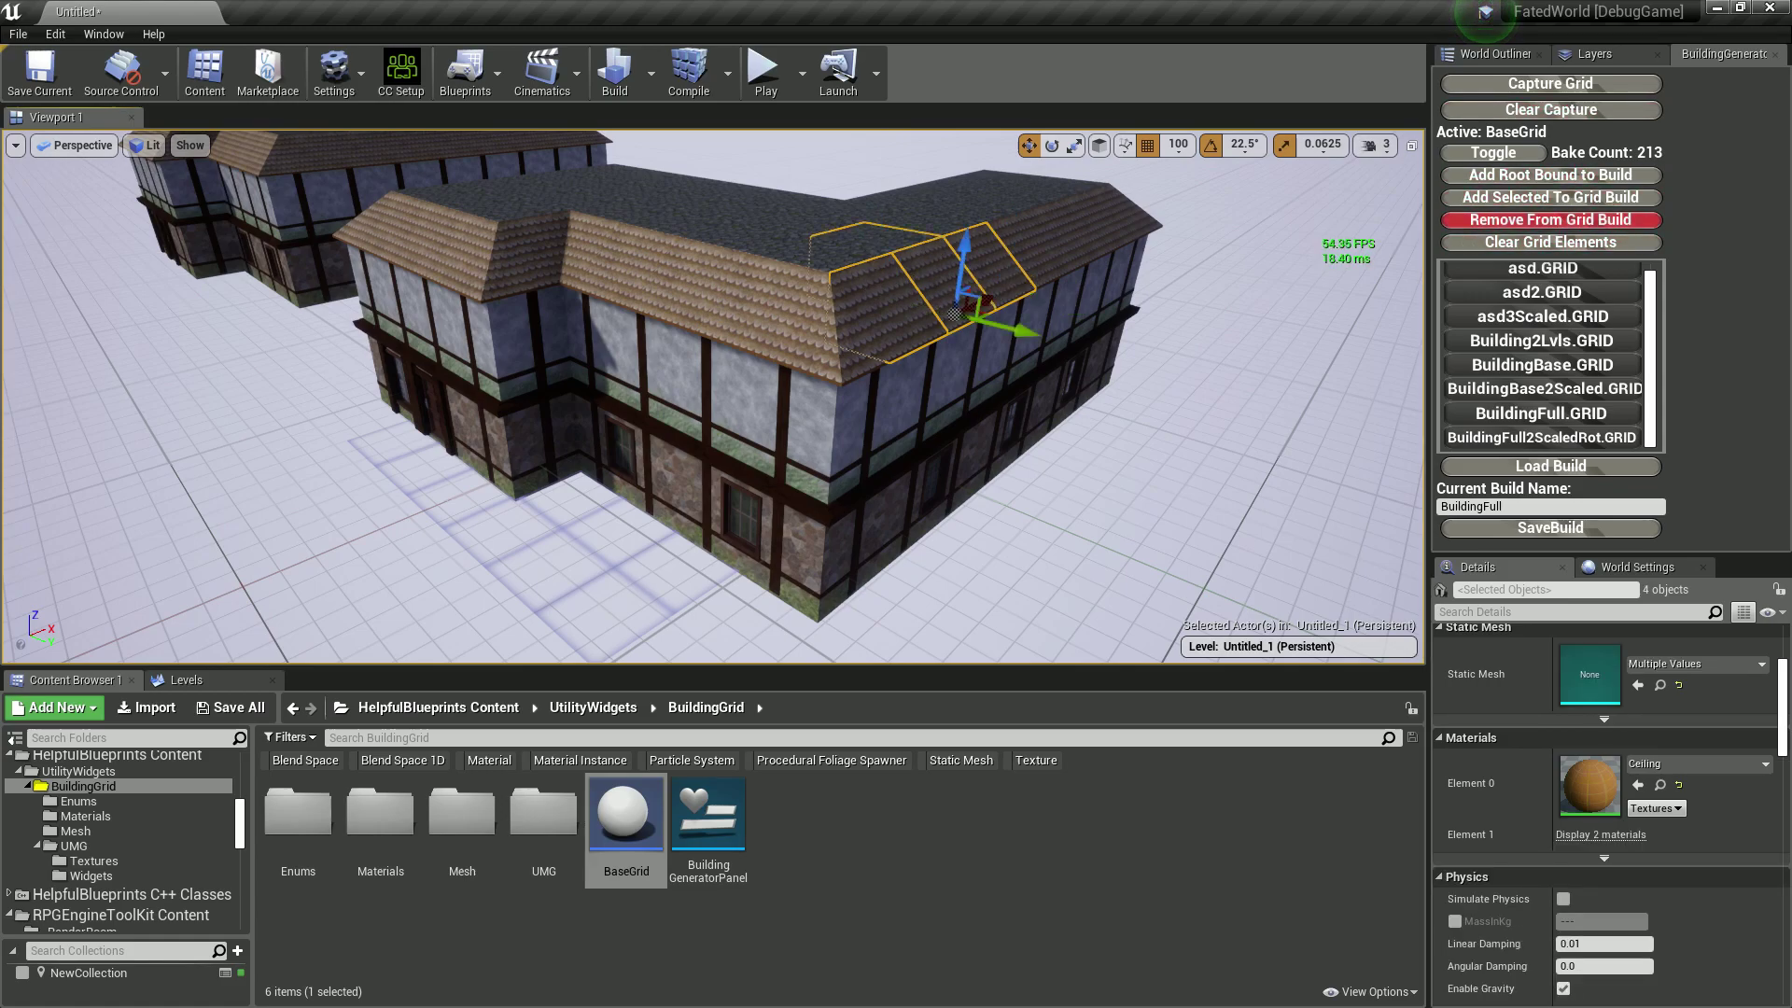
pyautogui.click(1550, 219)
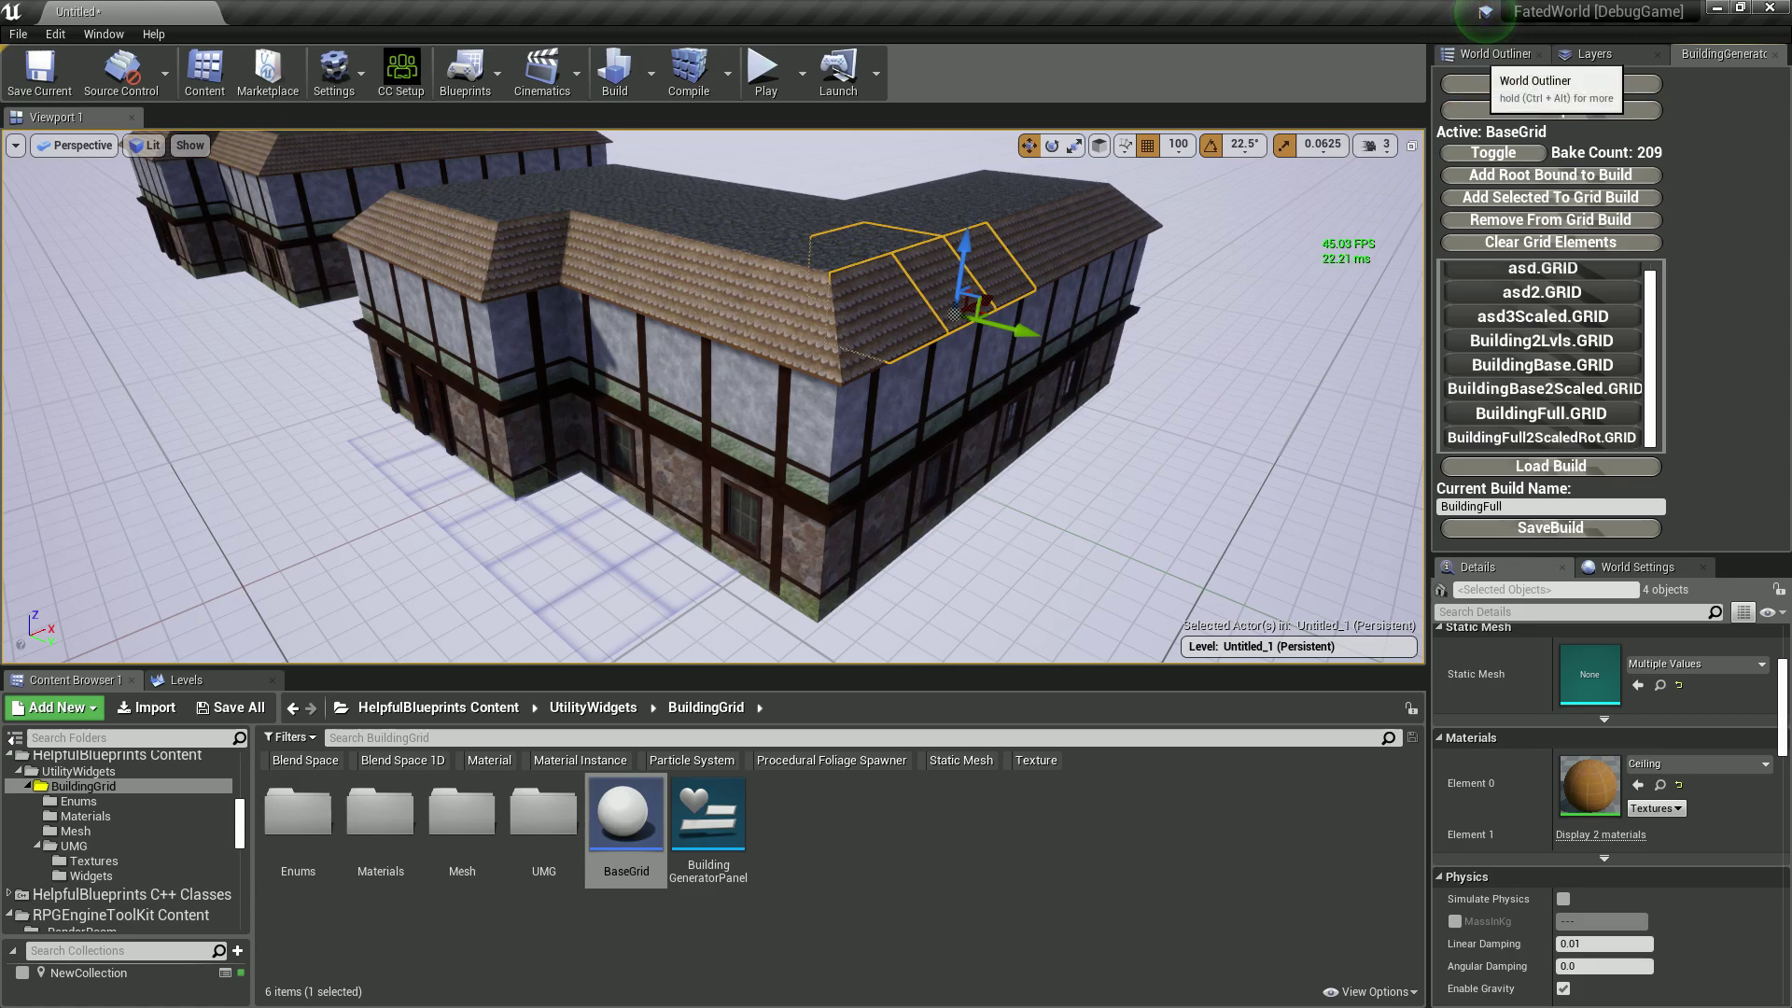
# Look through the static mesh actors in the World Outliner, and return to the building generator controls.
pyautogui.click(1493, 54)
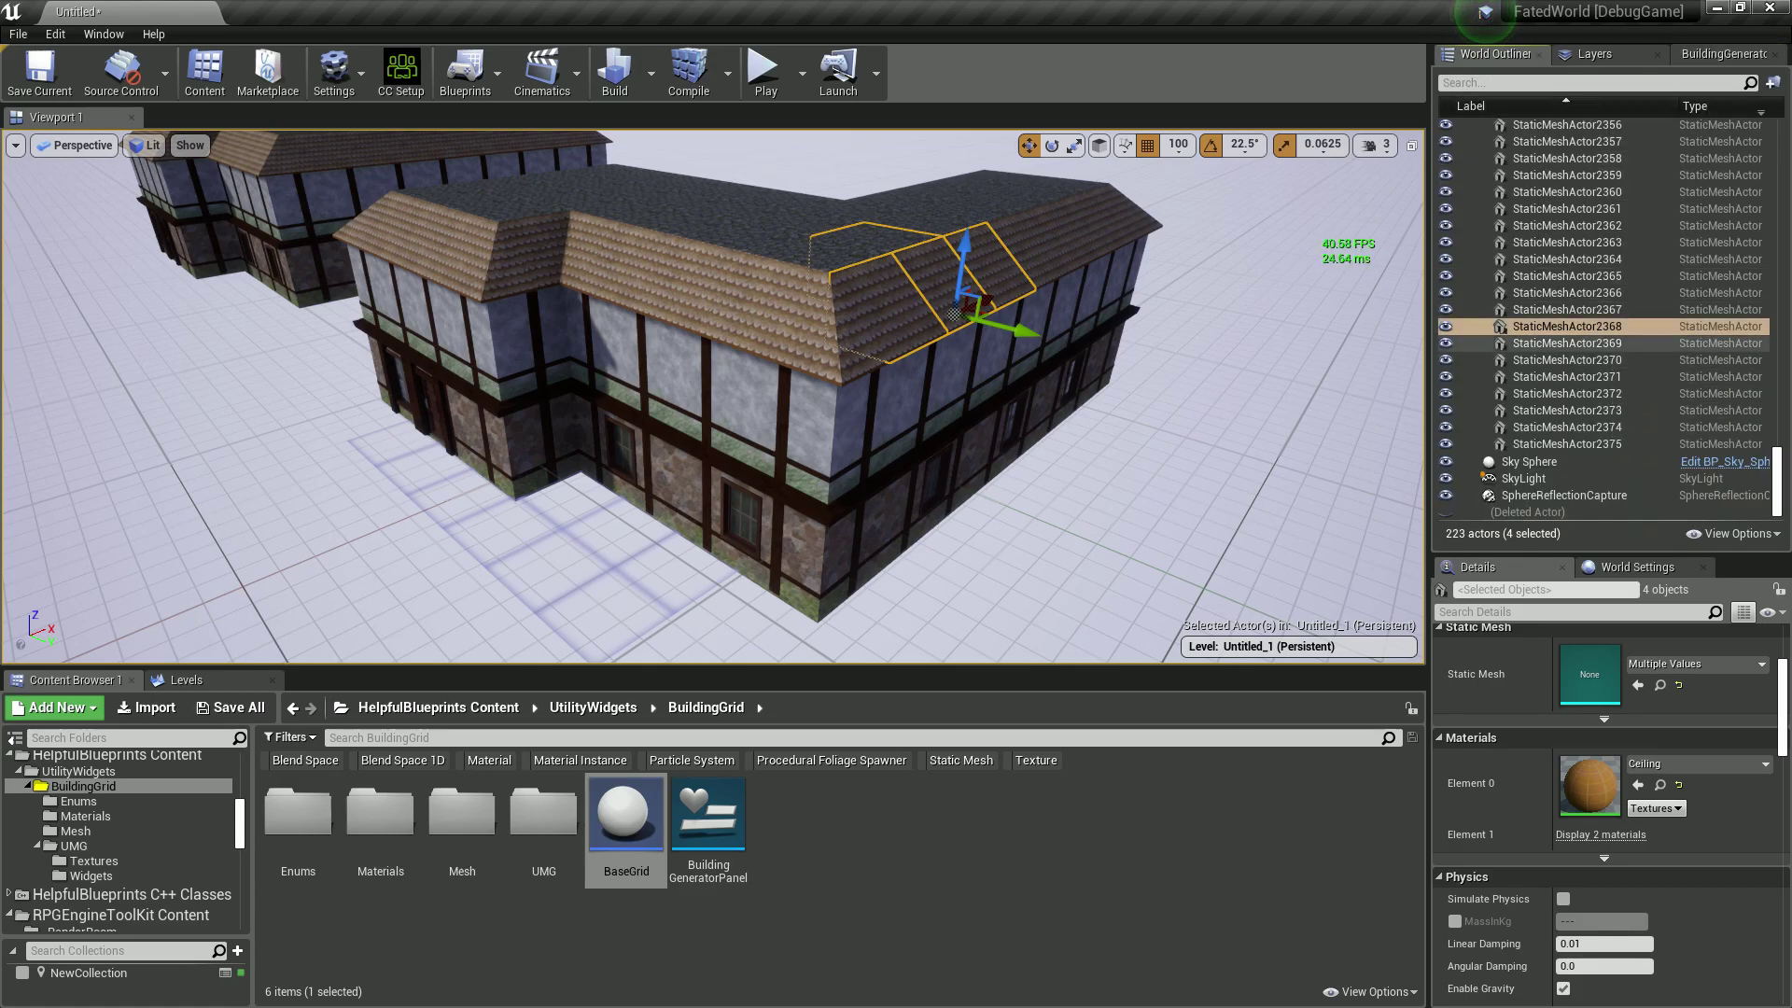
pyautogui.scroll(5, 1587, 280)
pyautogui.scroll(3, 1587, 279)
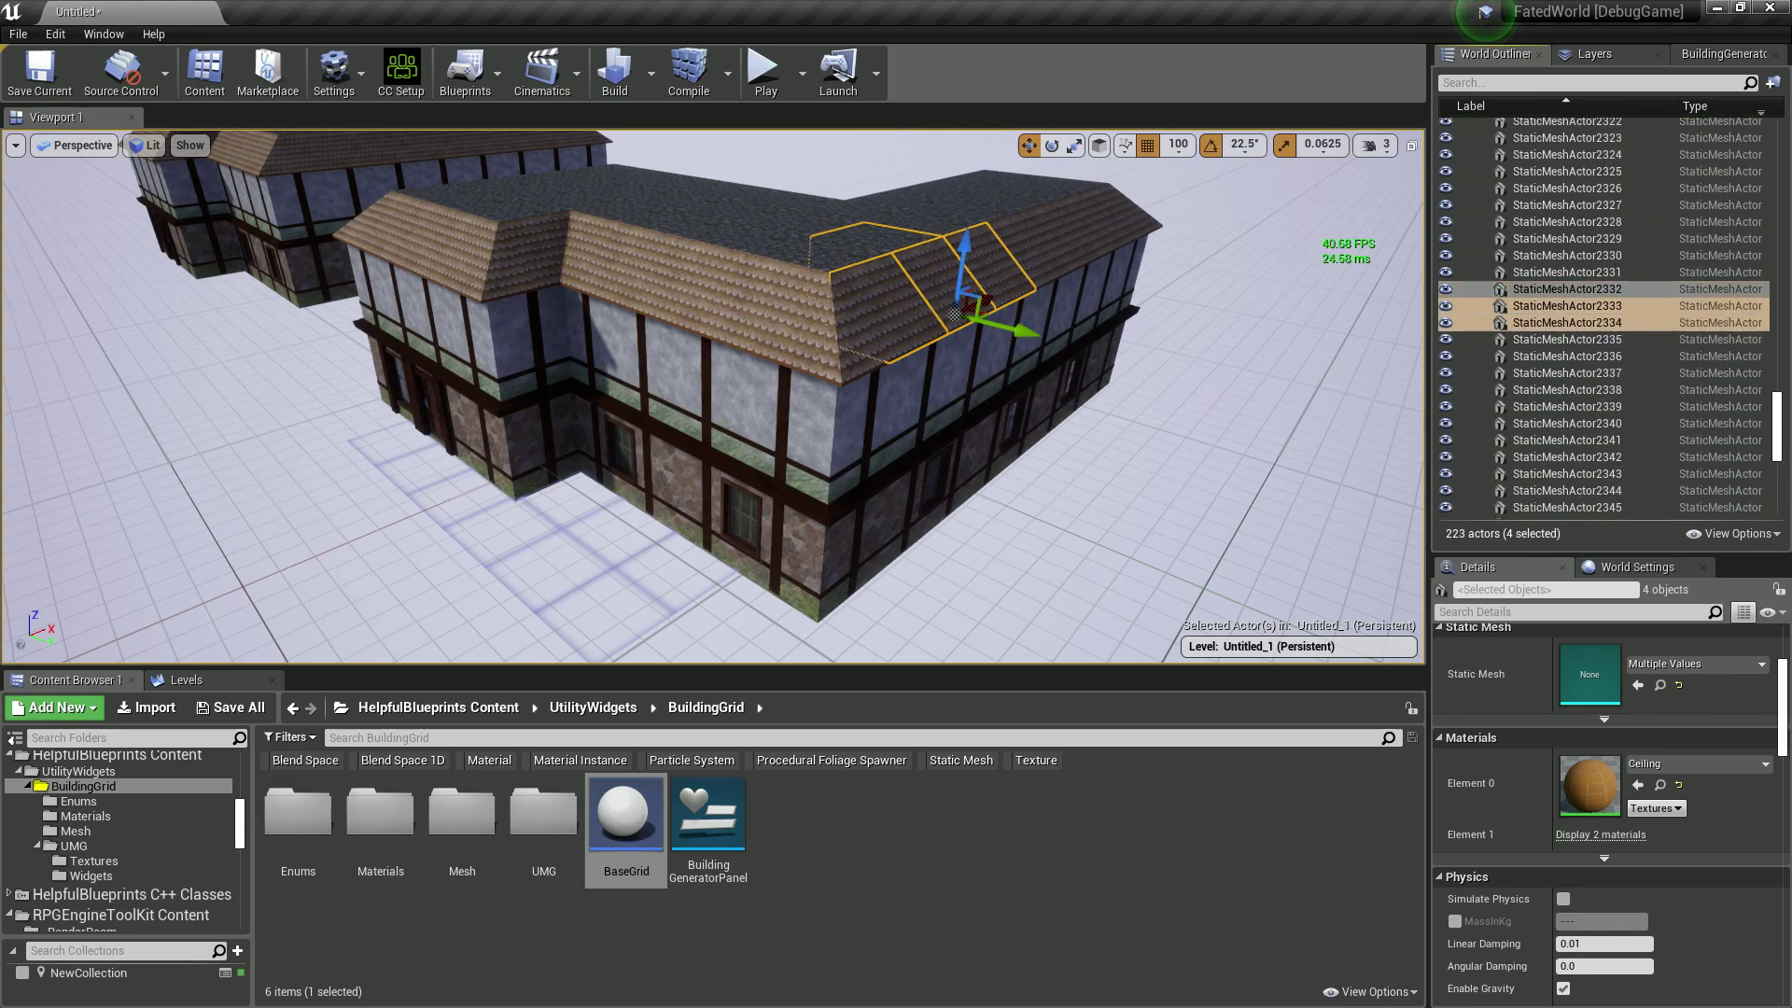
pyautogui.click(1725, 54)
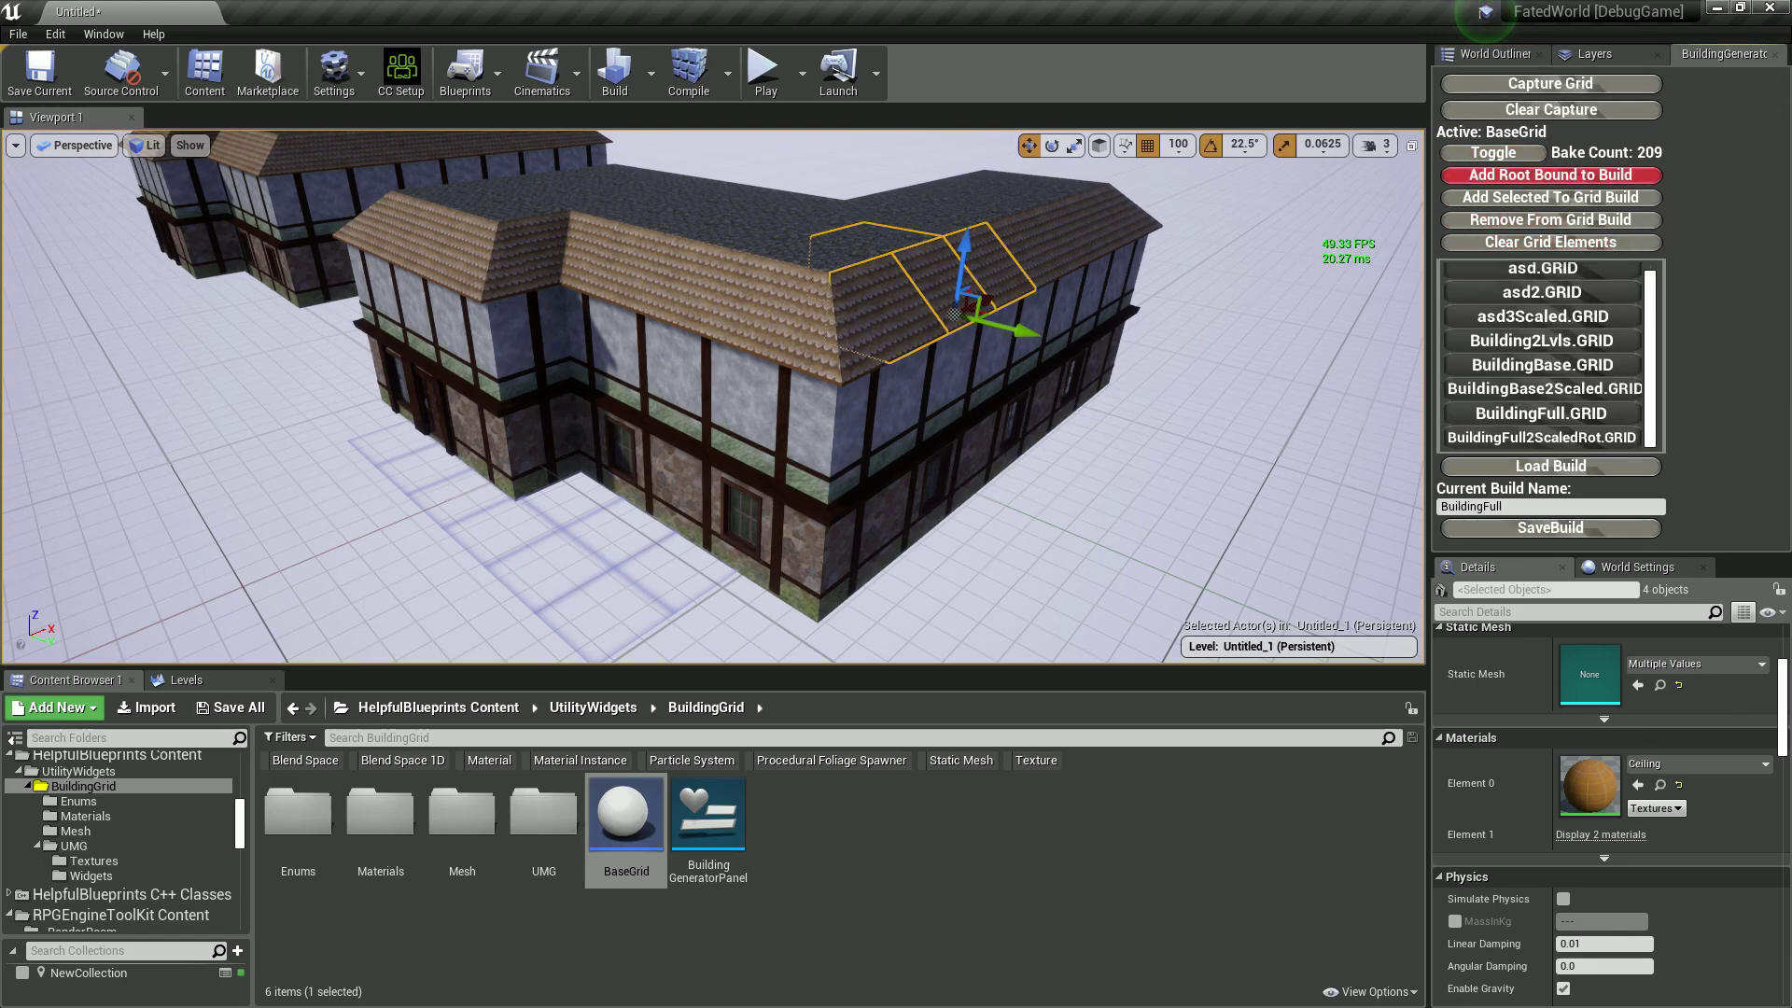
pyautogui.click(1493, 152)
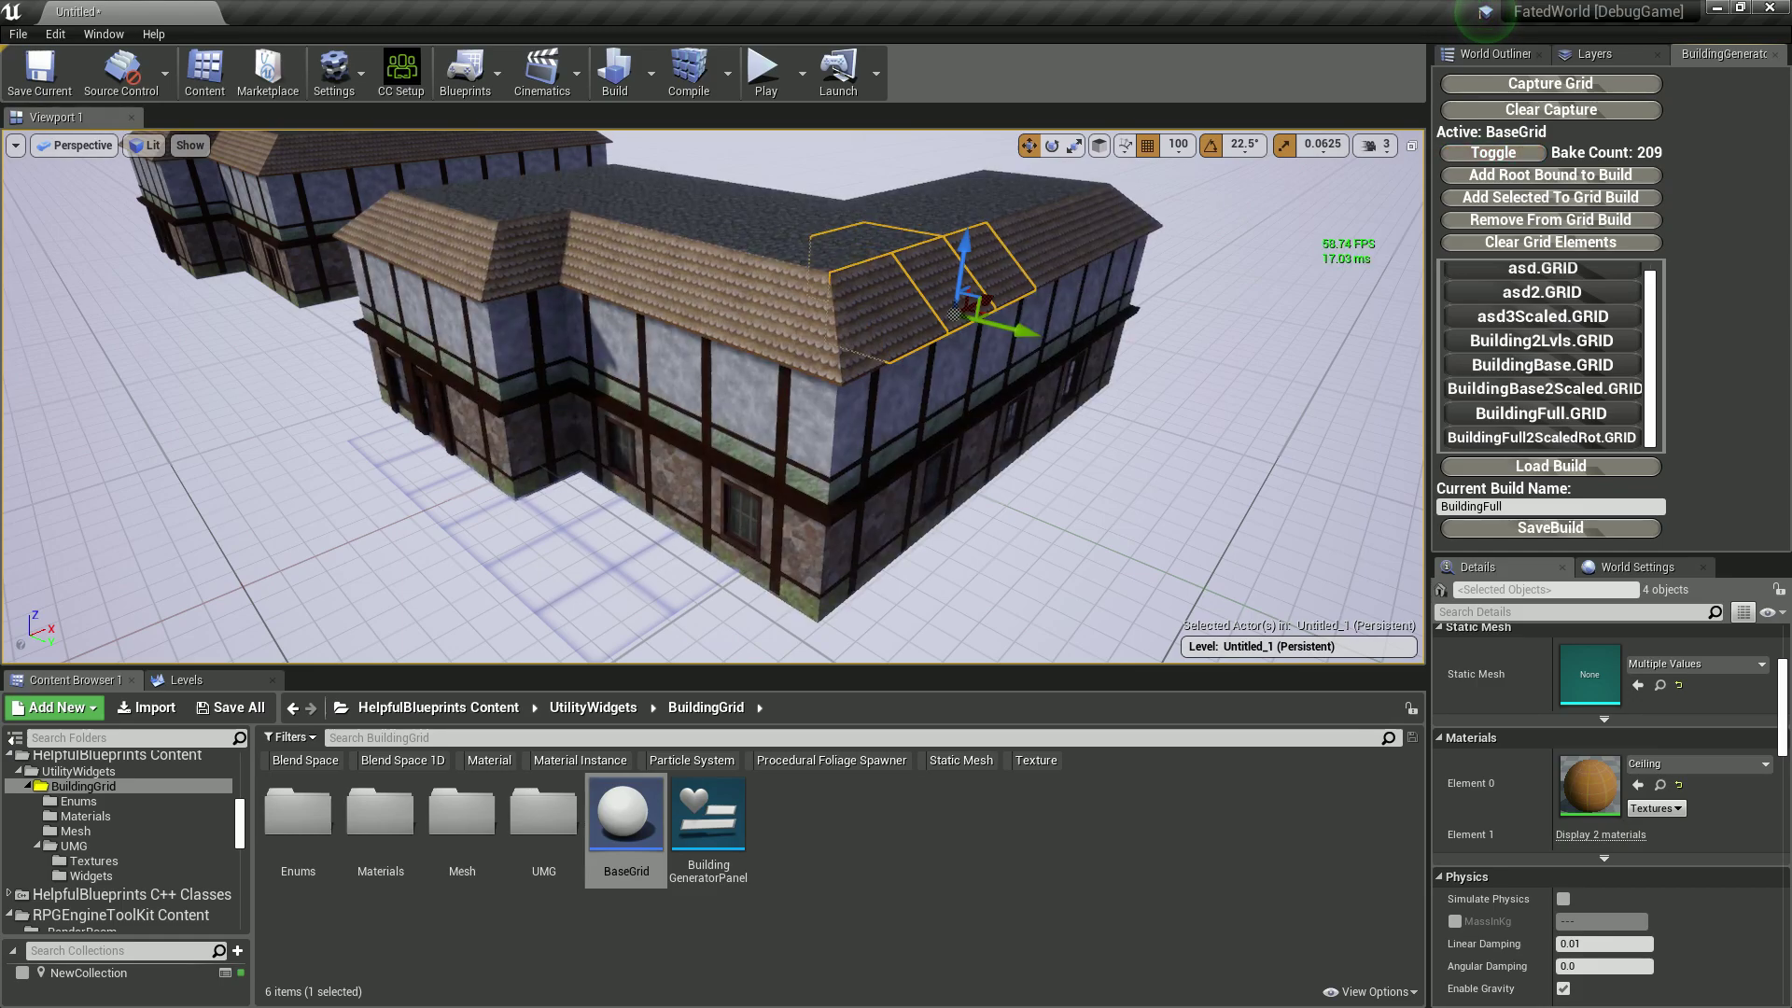
# Delete three of the overlapping HumanRef180CM blocks inside the building, breaking their BaseGrid references.
pyautogui.moveTo(1125, 260)
pyautogui.mouseDown(button='right')
pyautogui.moveTo(1046, 215)
pyautogui.moveTo(1046, 259)
pyautogui.moveTo(1083, 280)
pyautogui.moveTo(1125, 259)
pyautogui.moveTo(1125, 448)
pyautogui.moveTo(1126, 168)
pyautogui.moveTo(1125, 336)
pyautogui.moveTo(1241, 317)
pyautogui.moveTo(1129, 270)
pyautogui.mouseUp(button='right')
pyautogui.press('w')
pyautogui.click(1219, 308)
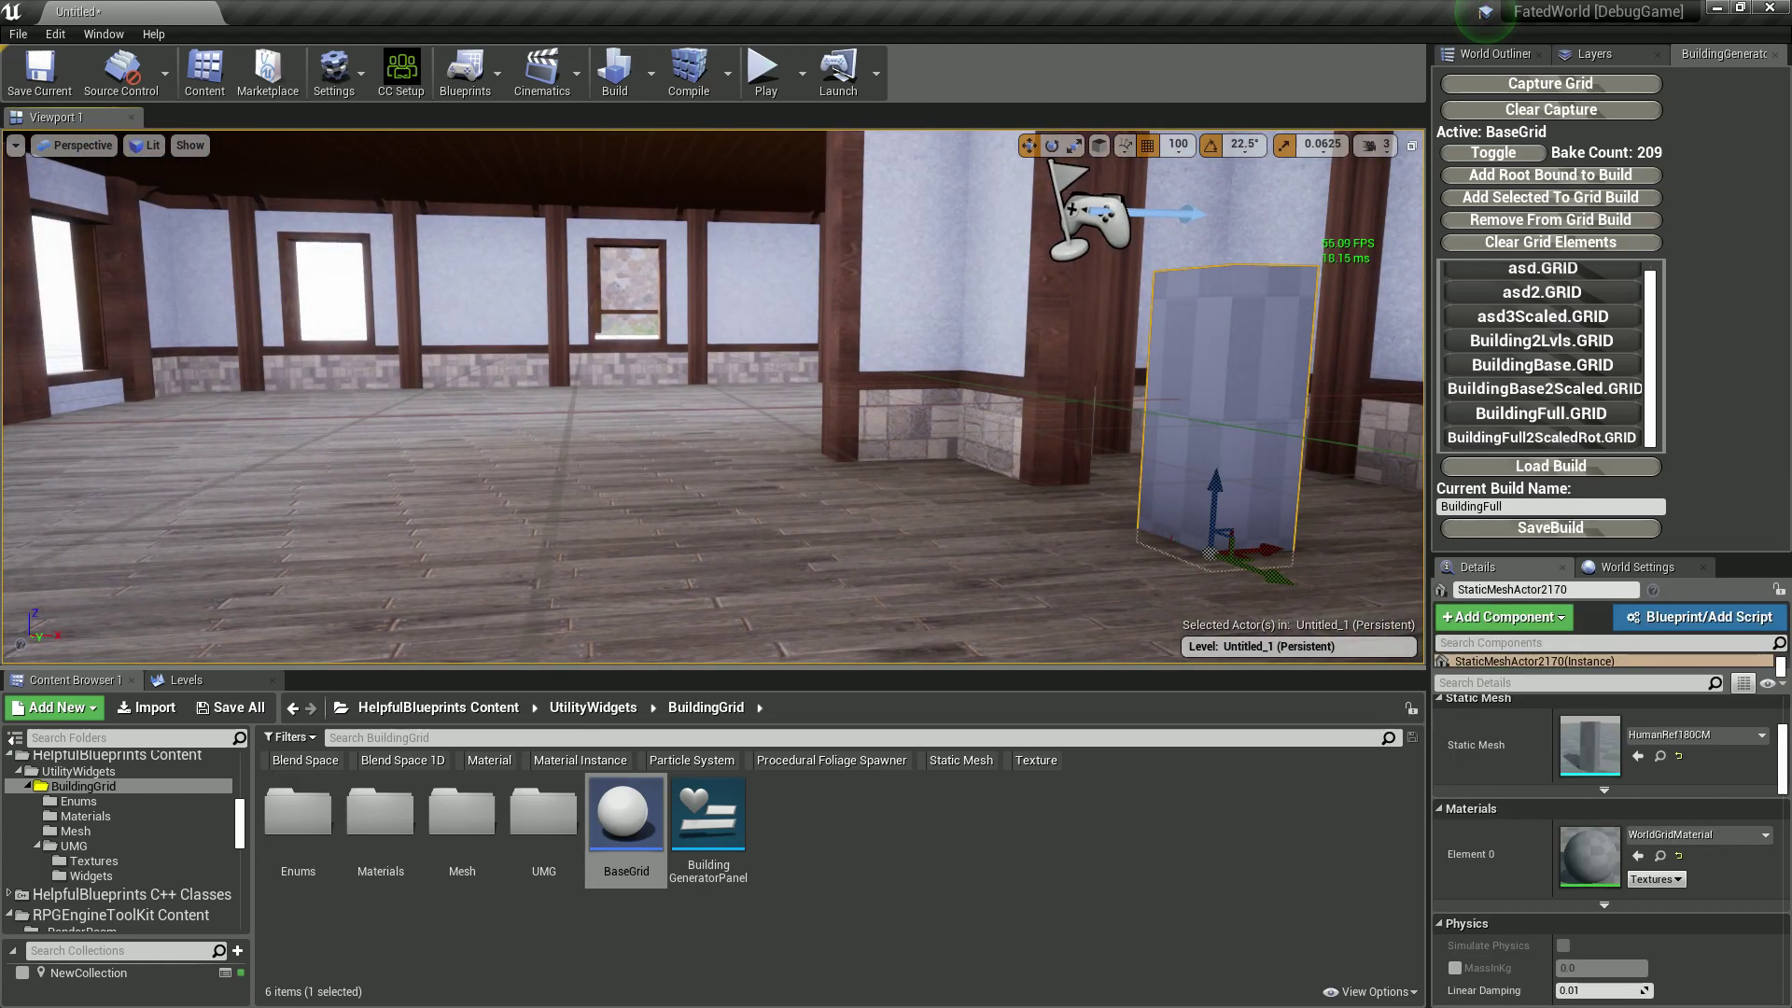
pyautogui.press('Delete')
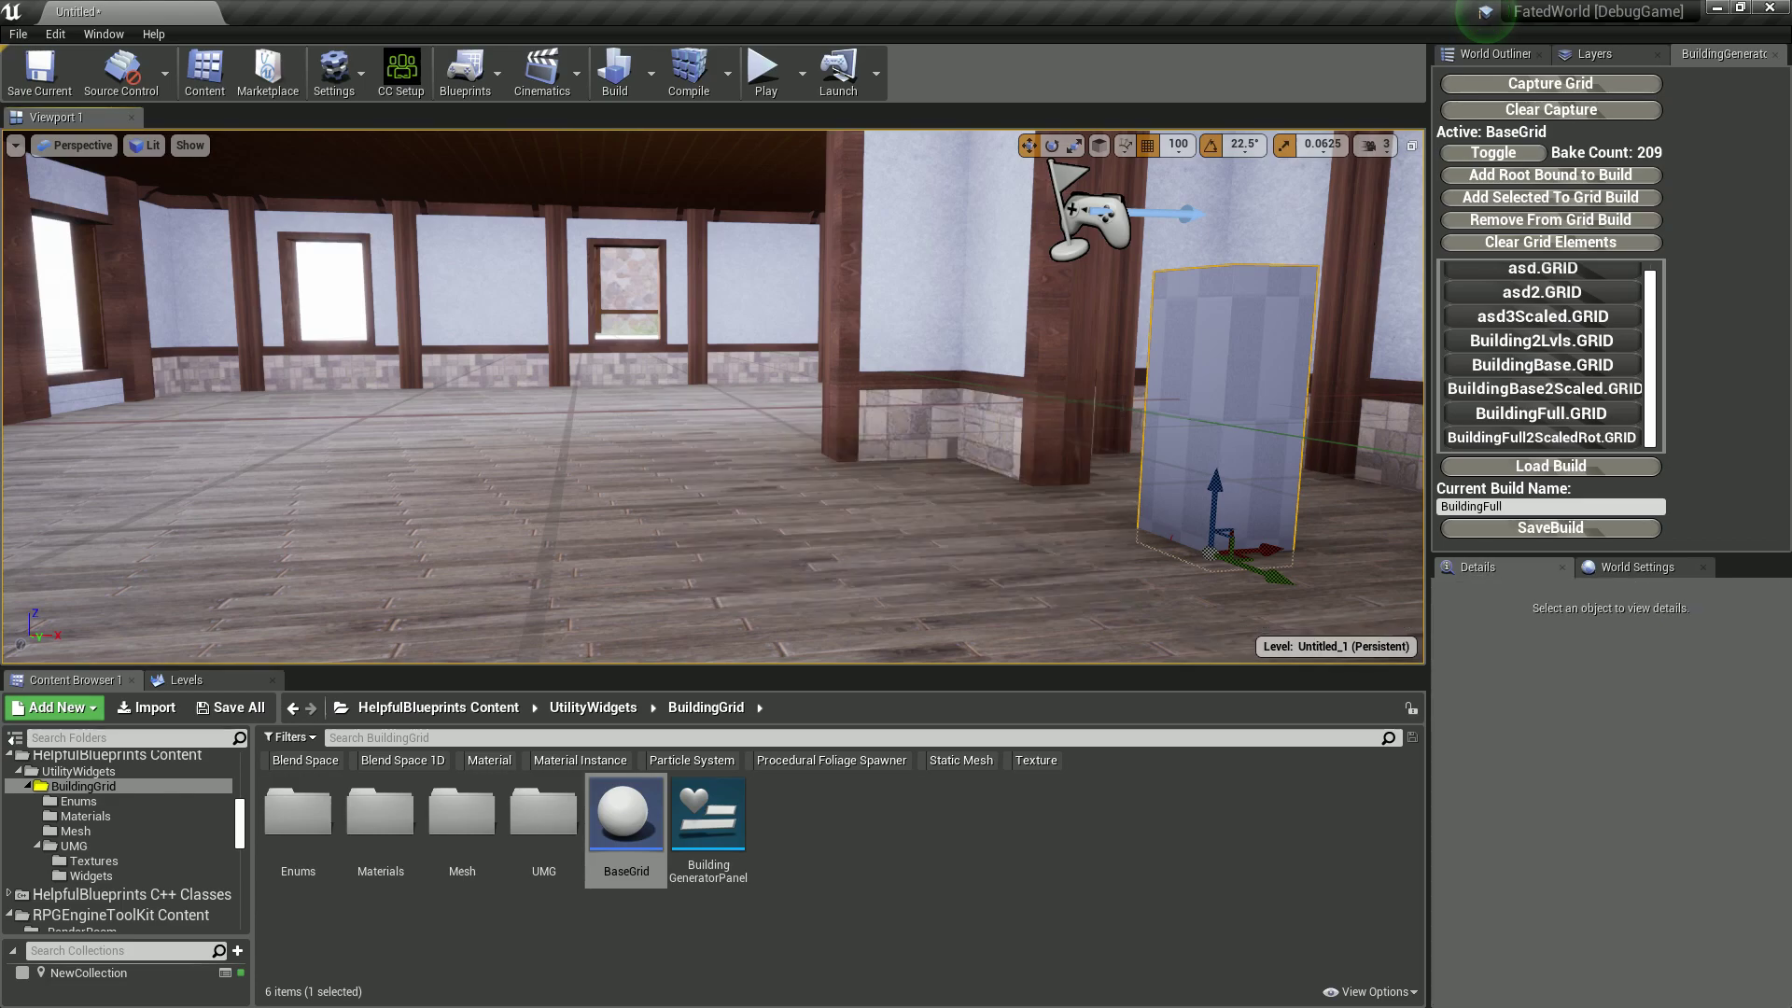
pyautogui.press('Escape')
pyautogui.click(1223, 402)
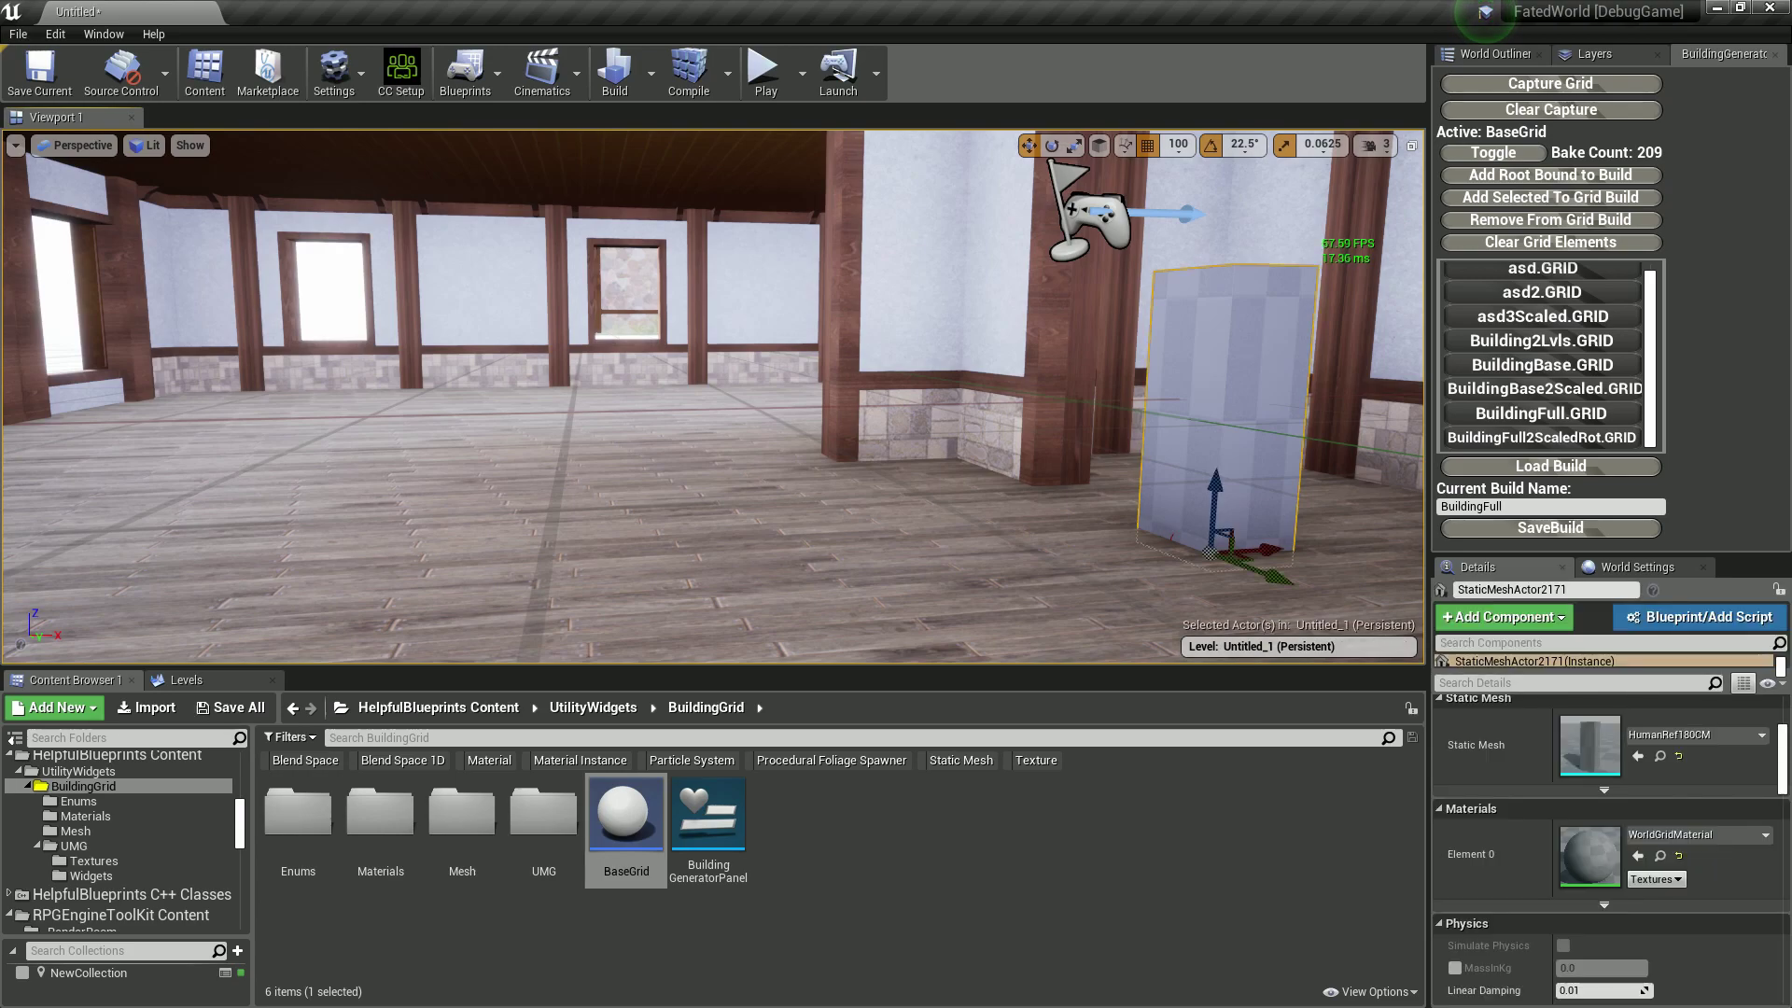
pyautogui.press('Delete')
pyautogui.click(1001, 600)
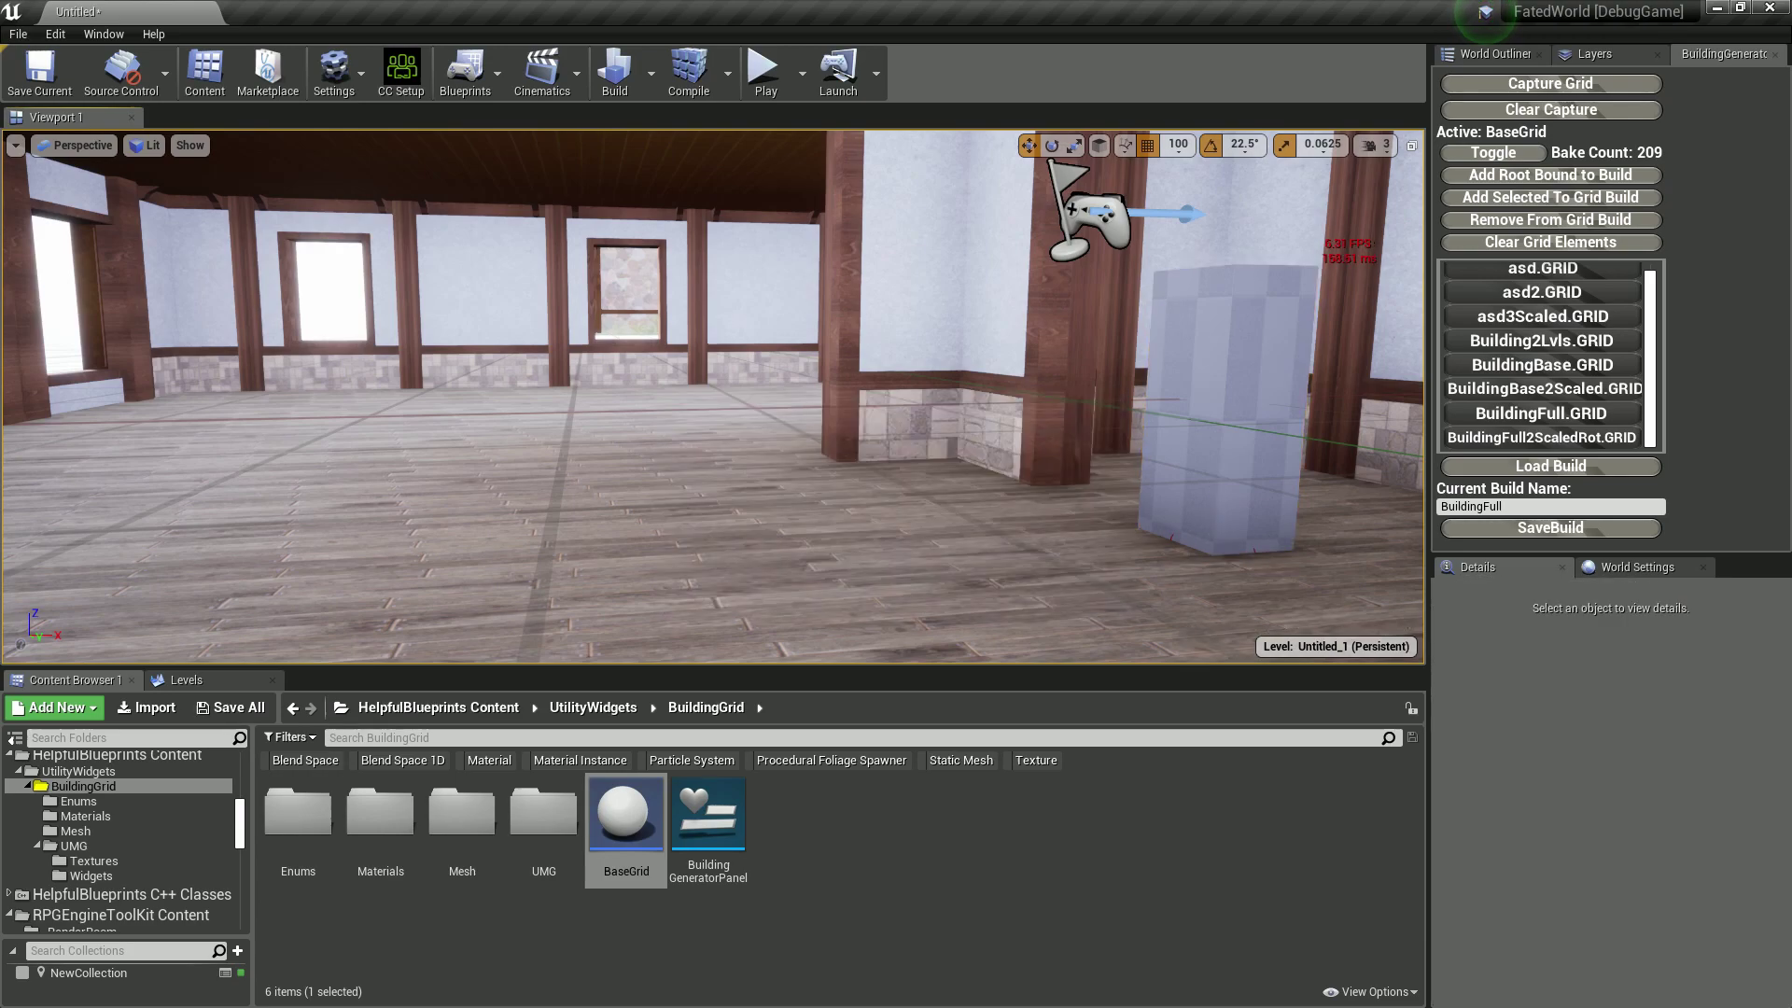
pyautogui.click(1222, 401)
pyautogui.press('Delete')
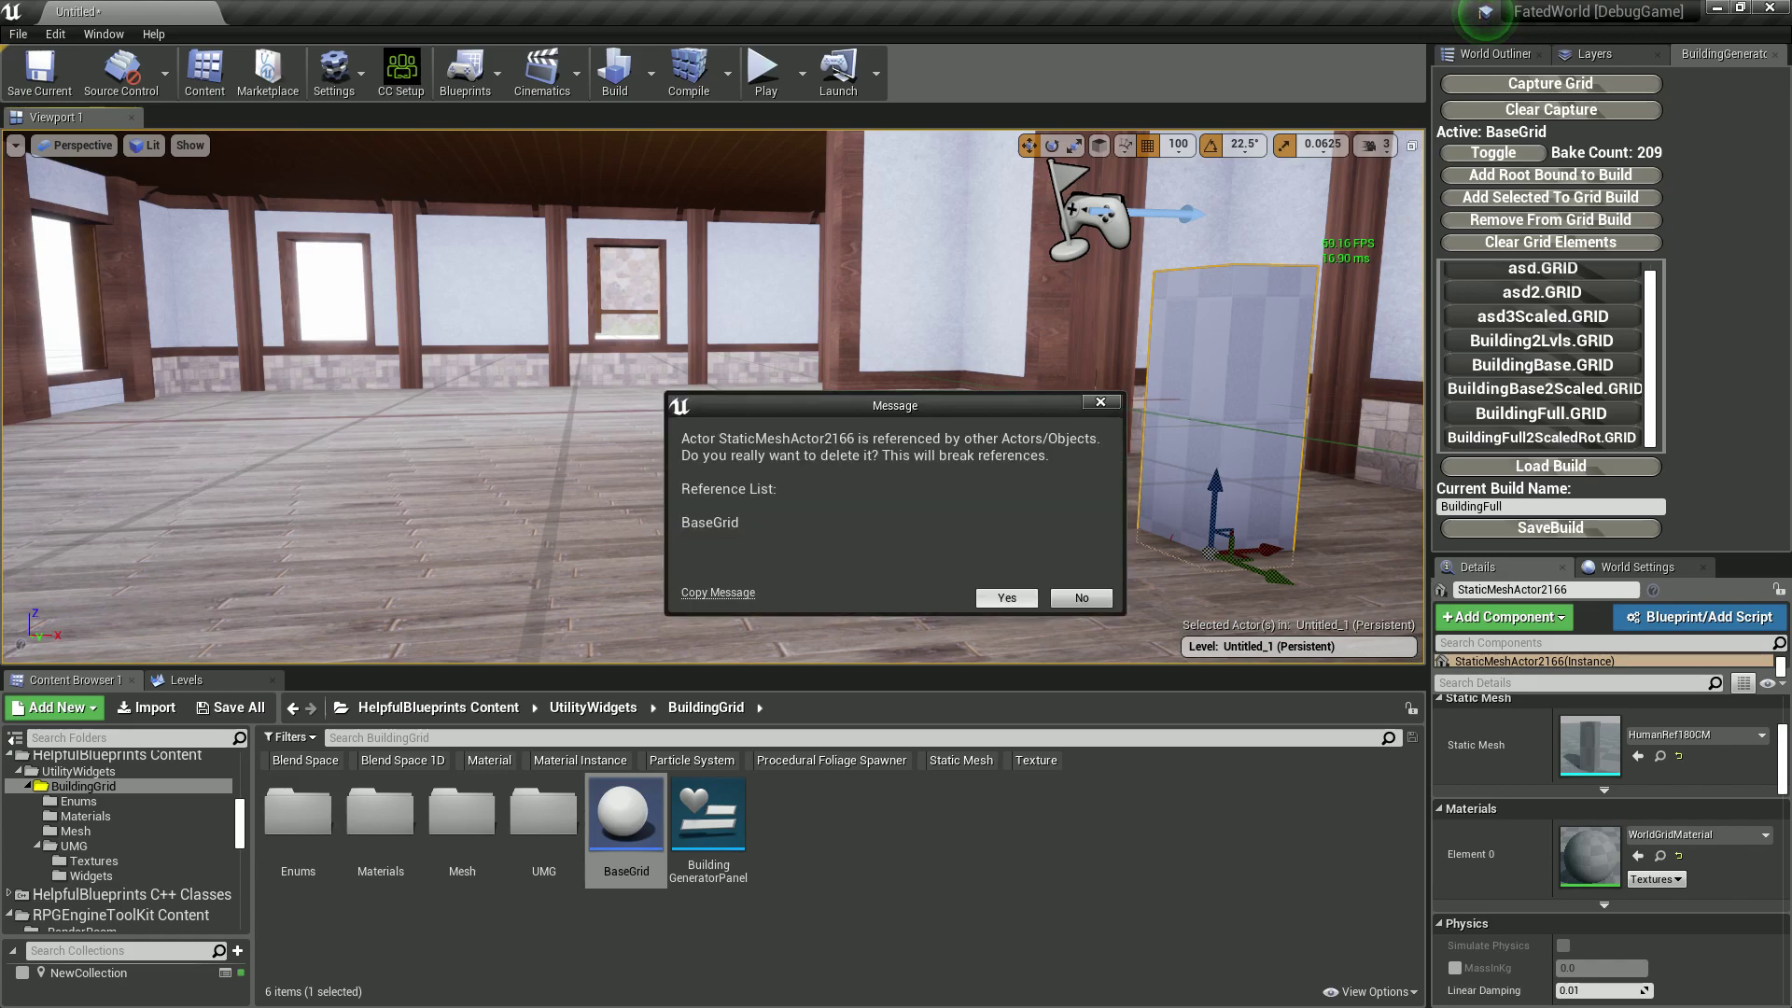
pyautogui.click(1006, 598)
# Spread the remaining overlapping HumanRef180CM blocks apart across the building's floor.
pyautogui.click(1223, 402)
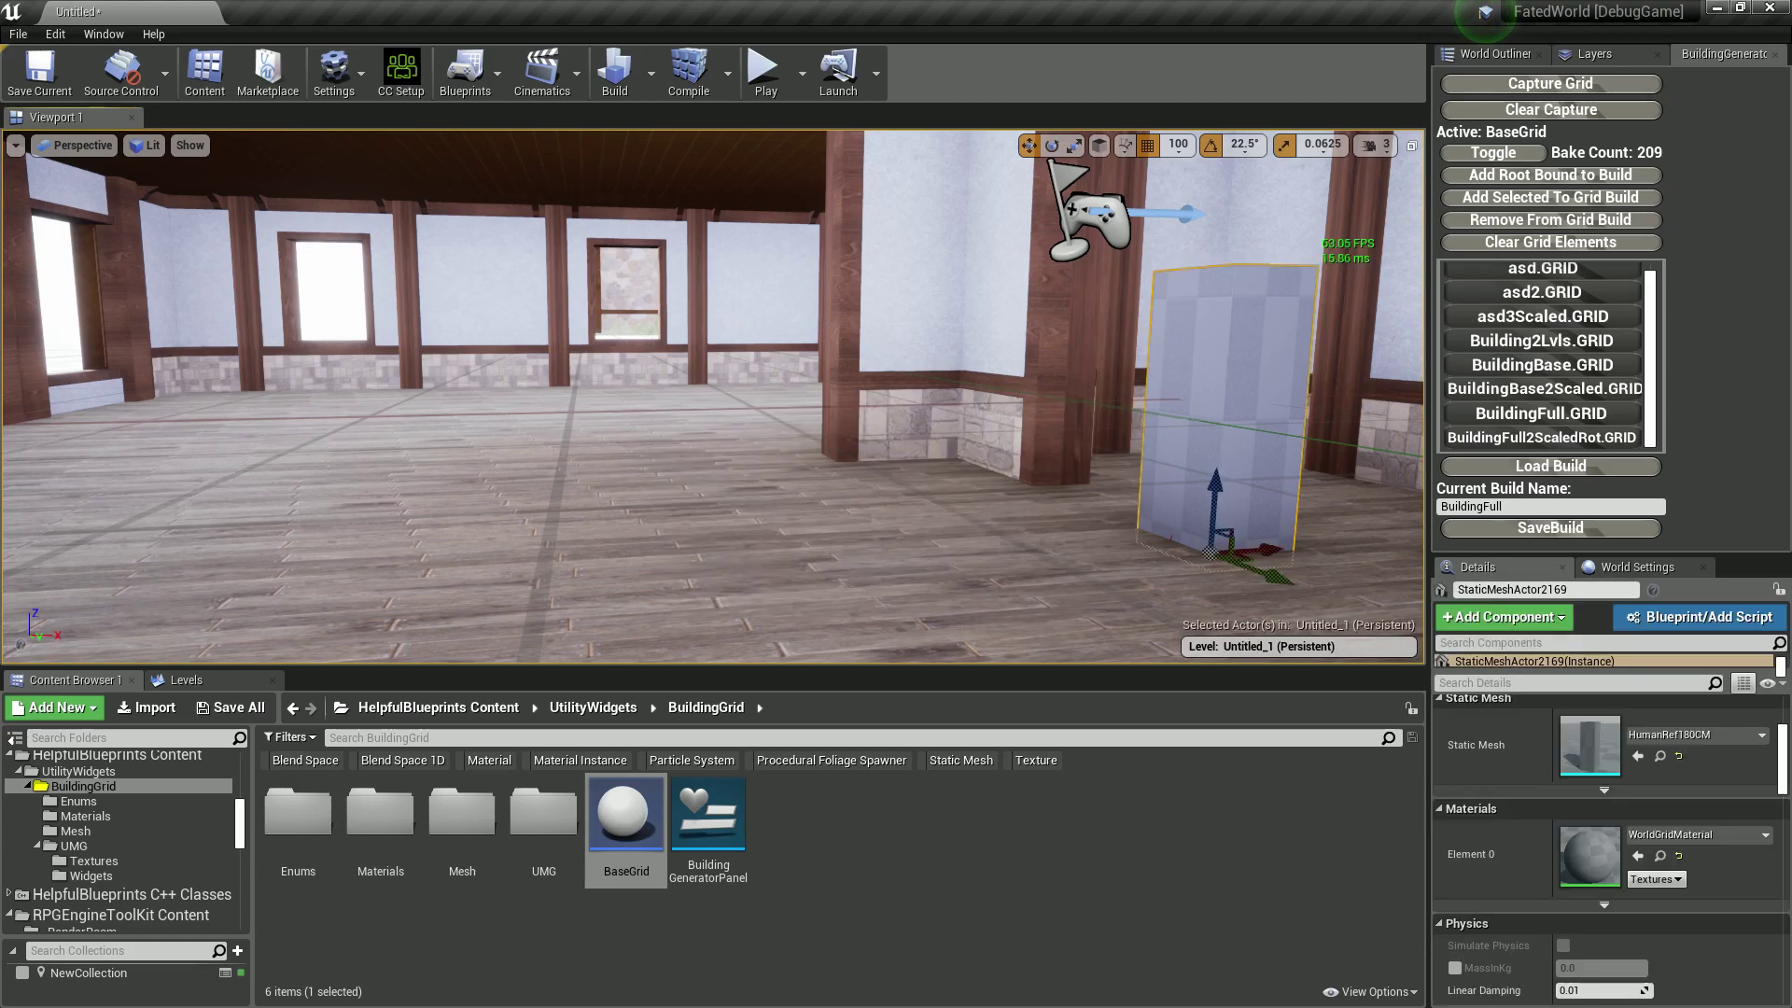
pyautogui.moveTo(1262, 550); pyautogui.dragTo(806, 576)
pyautogui.click(1222, 420)
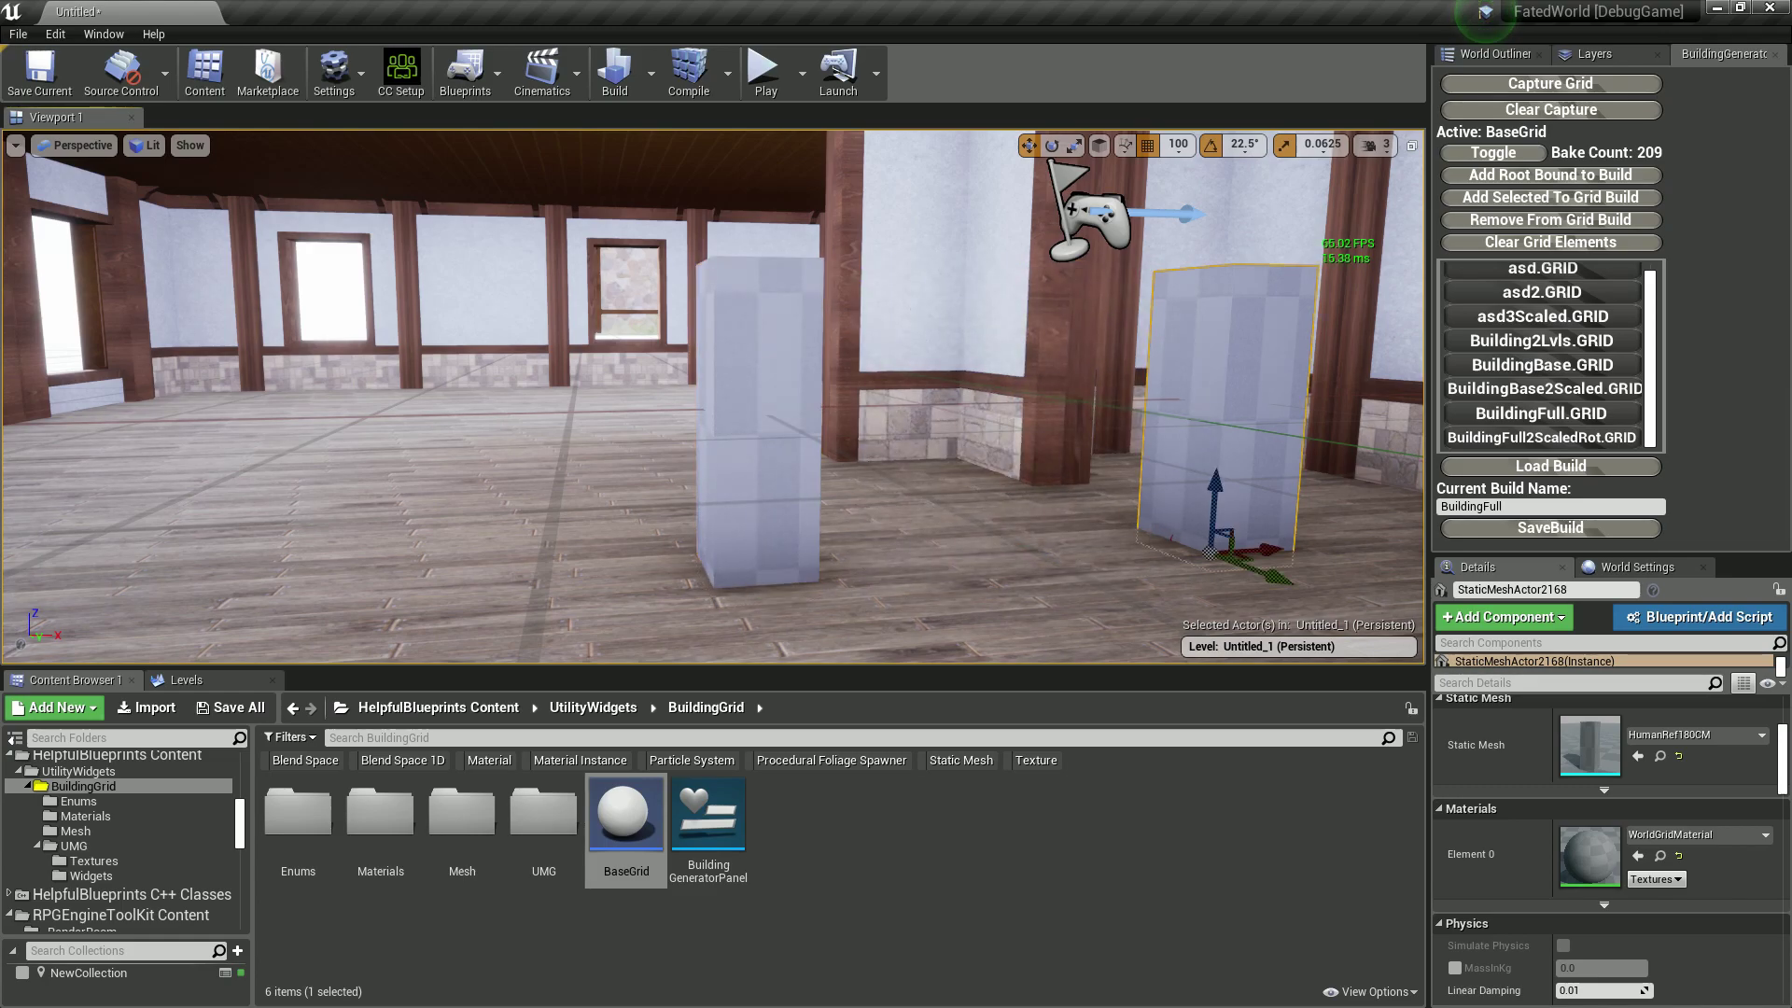
pyautogui.moveTo(1259, 550); pyautogui.dragTo(775, 559)
pyautogui.click(1223, 420)
pyautogui.moveTo(1256, 550); pyautogui.dragTo(929, 539)
pyautogui.hotkey('ctrl', 'z')
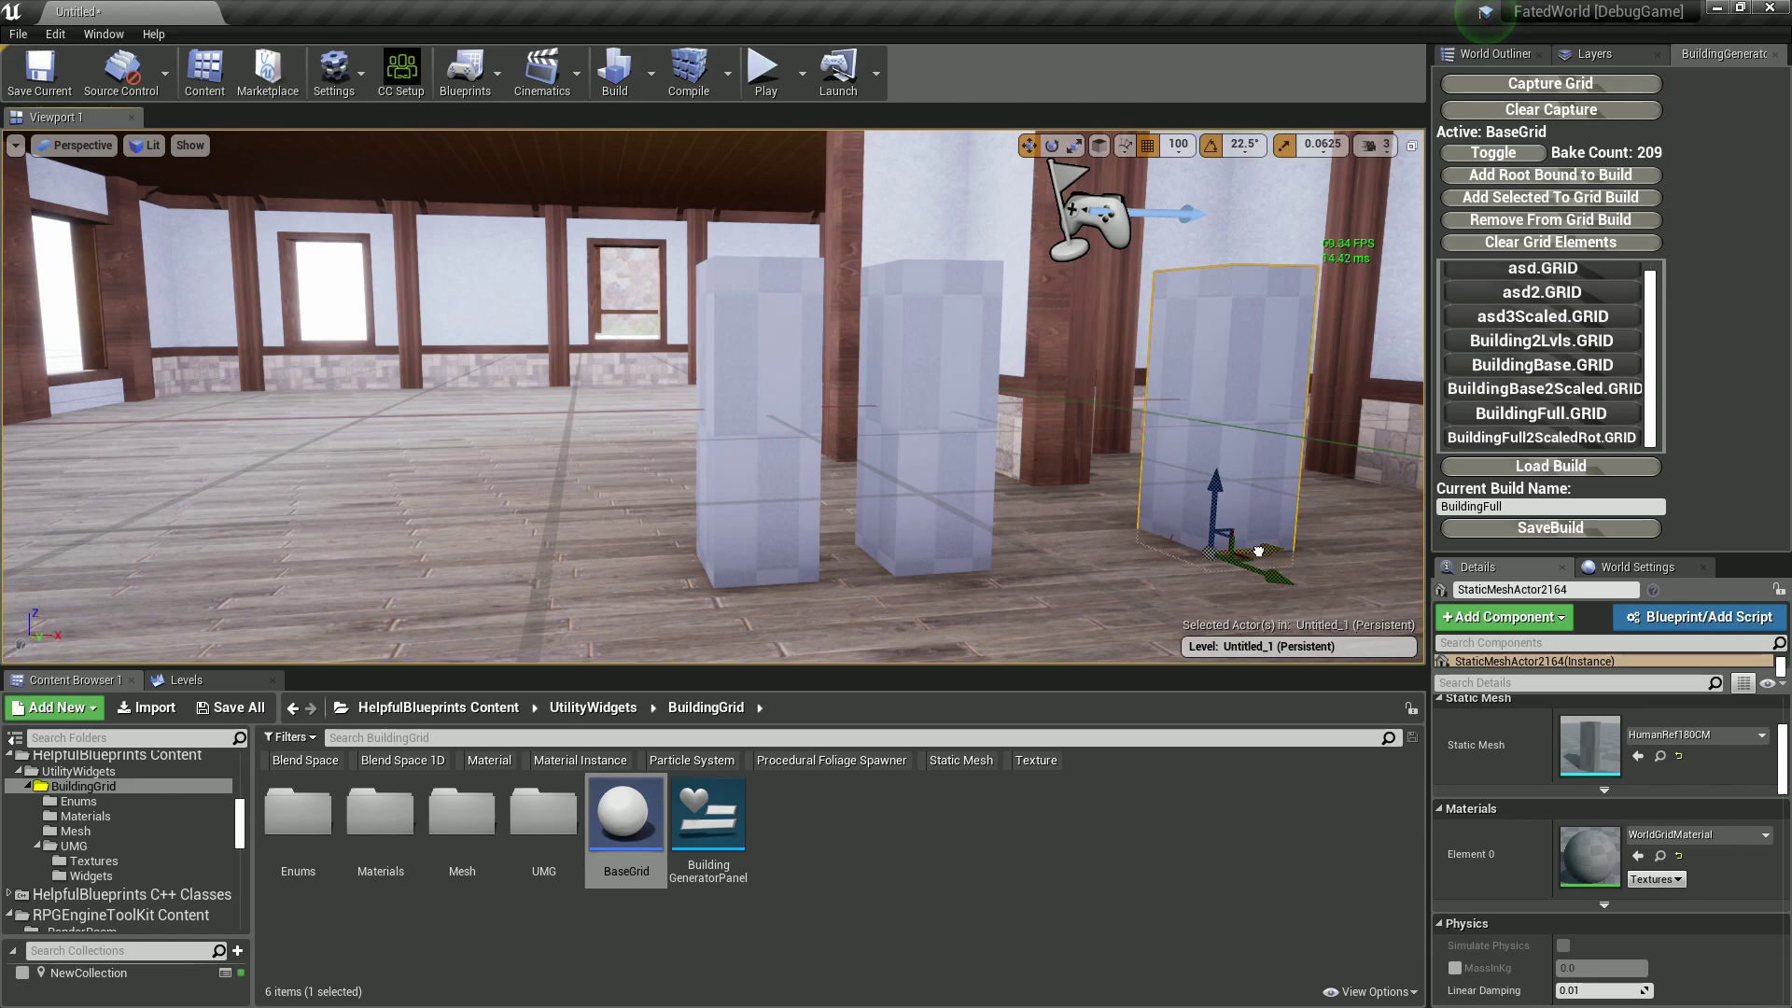
pyautogui.hotkey('ctrl', 'z')
pyautogui.hotkey('ctrl', 'z')
pyautogui.hotkey('ctrl', 'z')
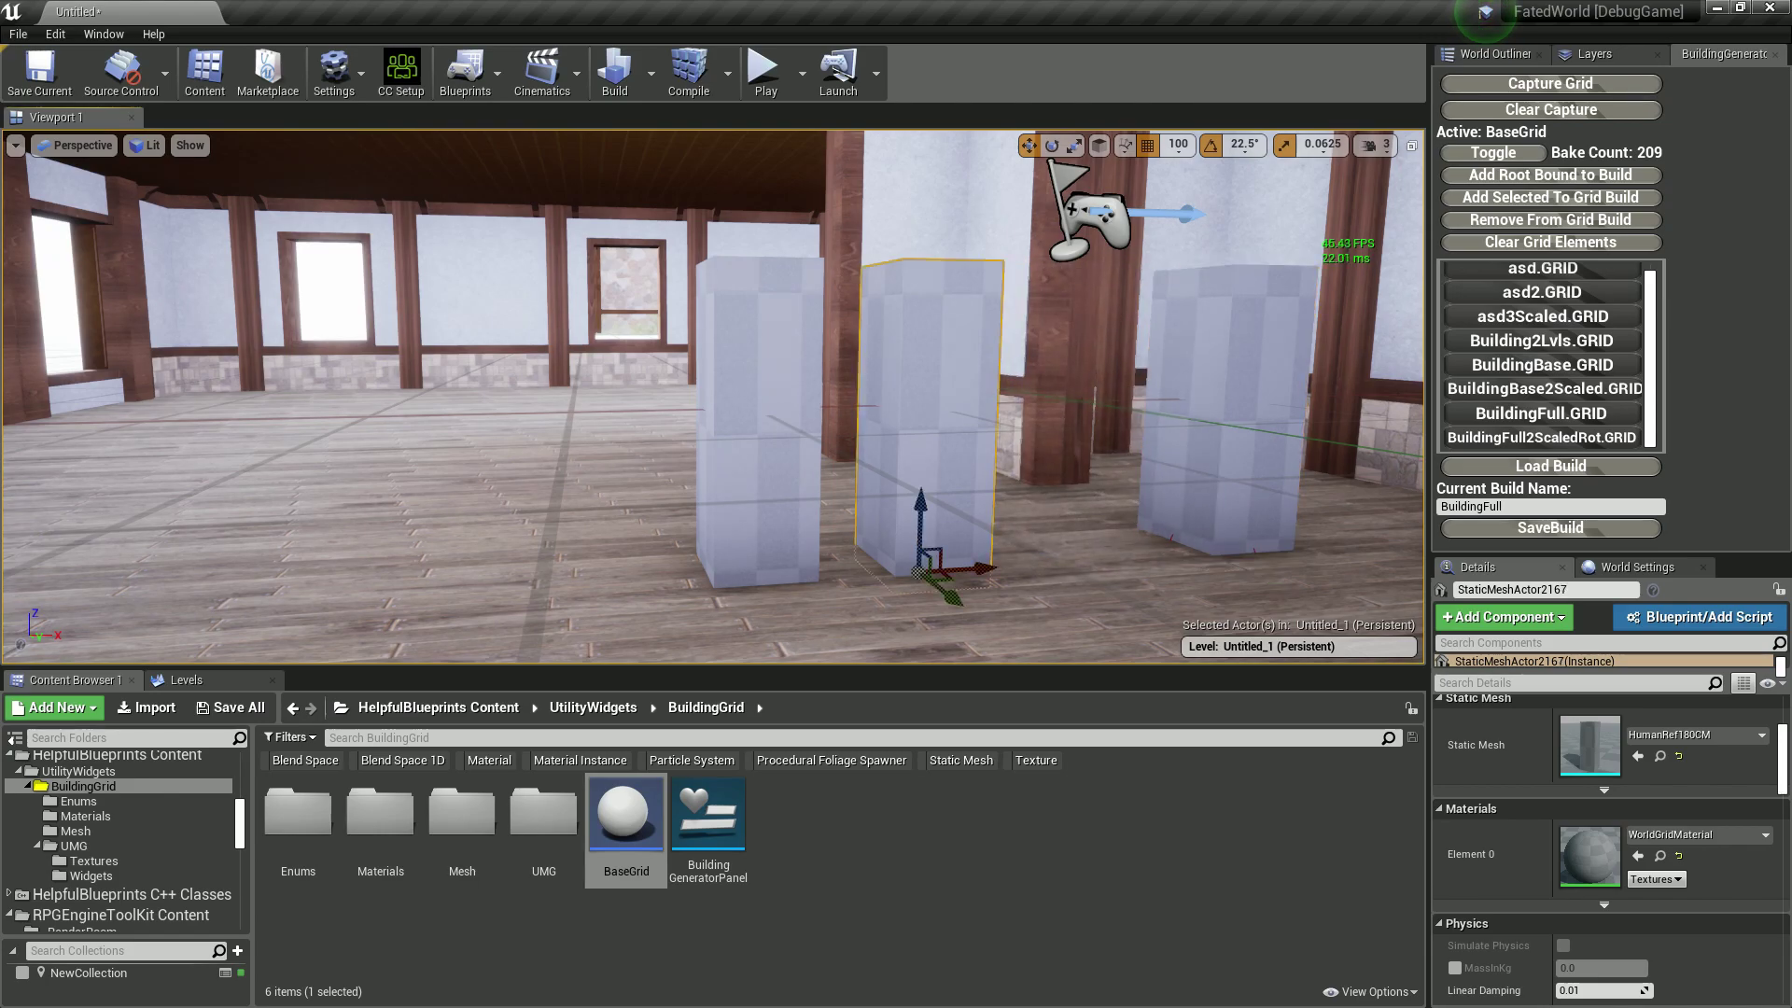
pyautogui.hotkey('ctrl', 'z')
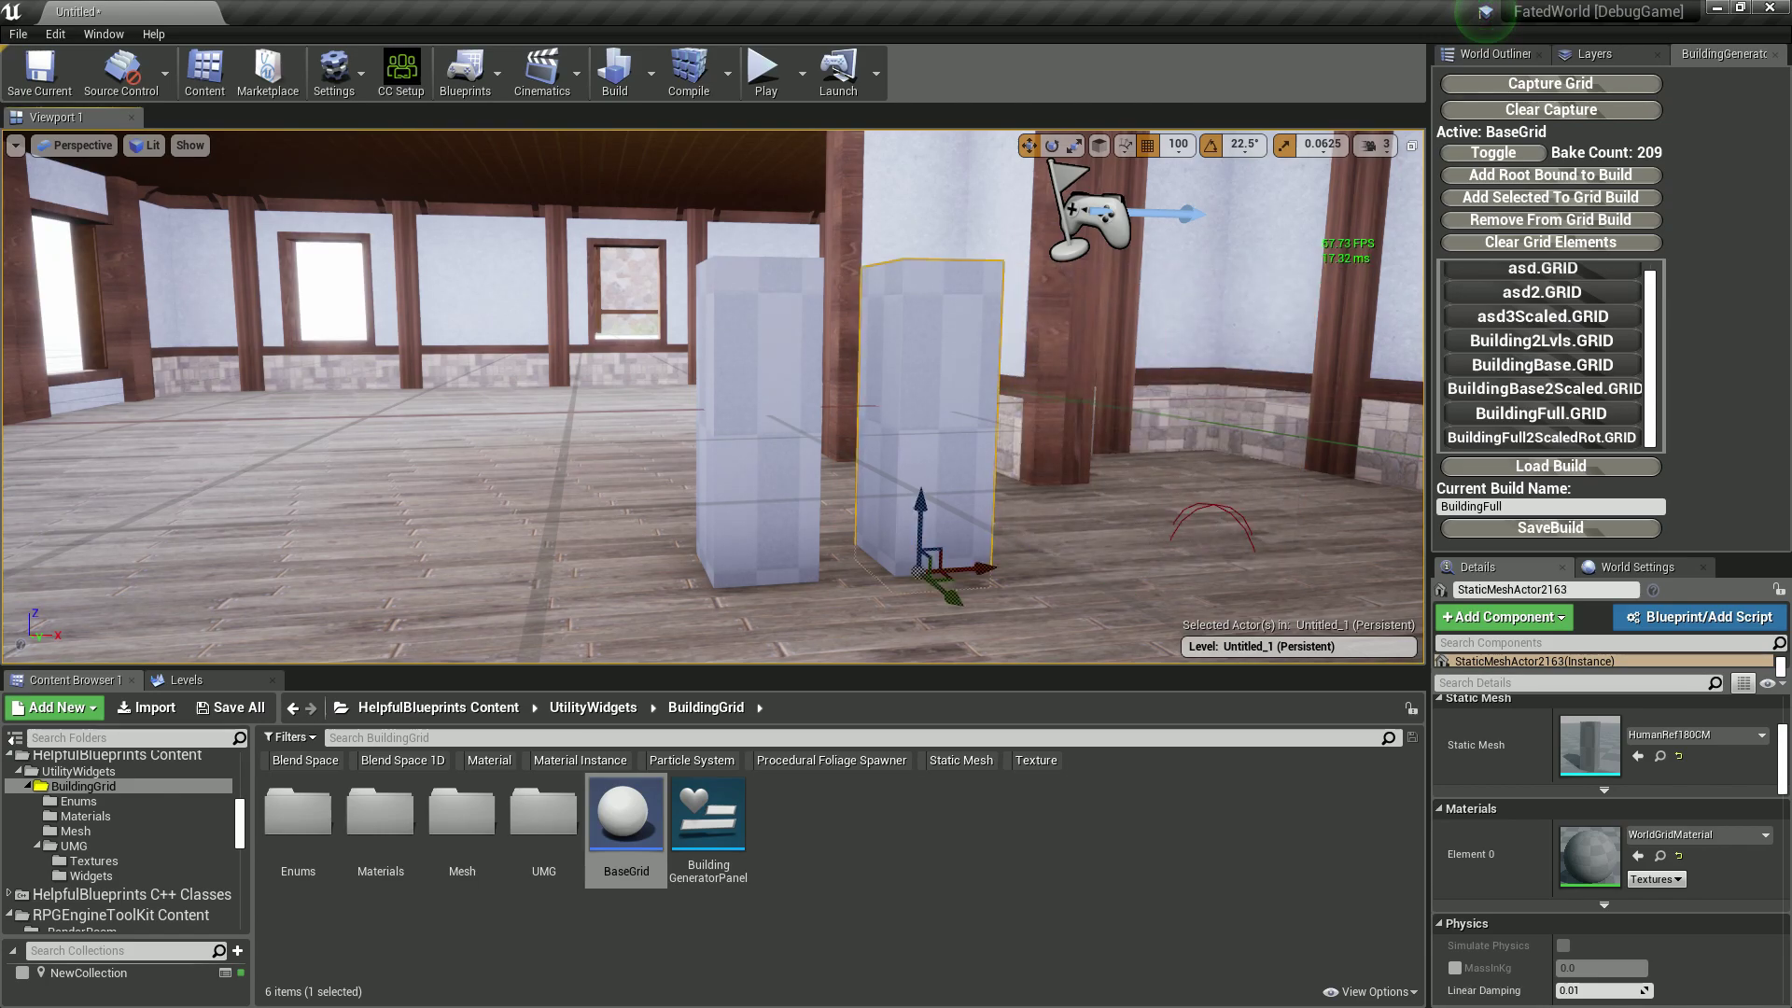
pyautogui.hotkey('ctrl', 'z')
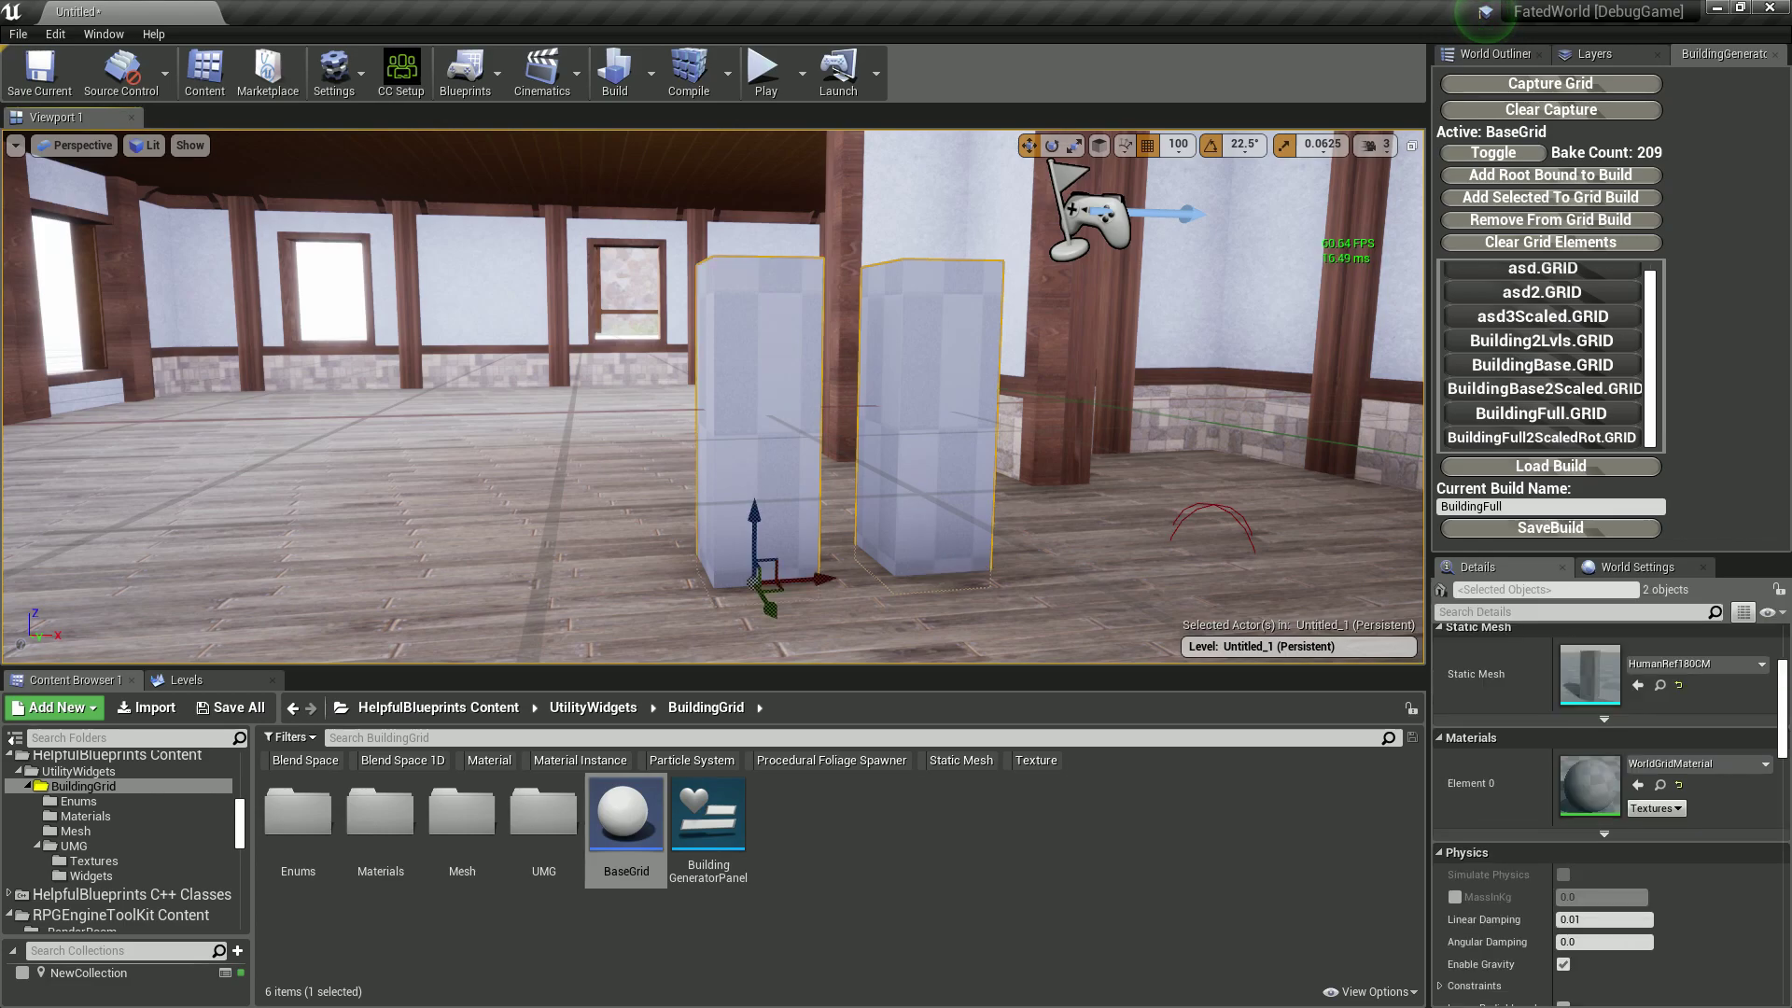
# Delete all the spread-out HumanRef180CM blocks from the building's floor, accepting the broken BaseGrid references.
pyautogui.press('Delete')
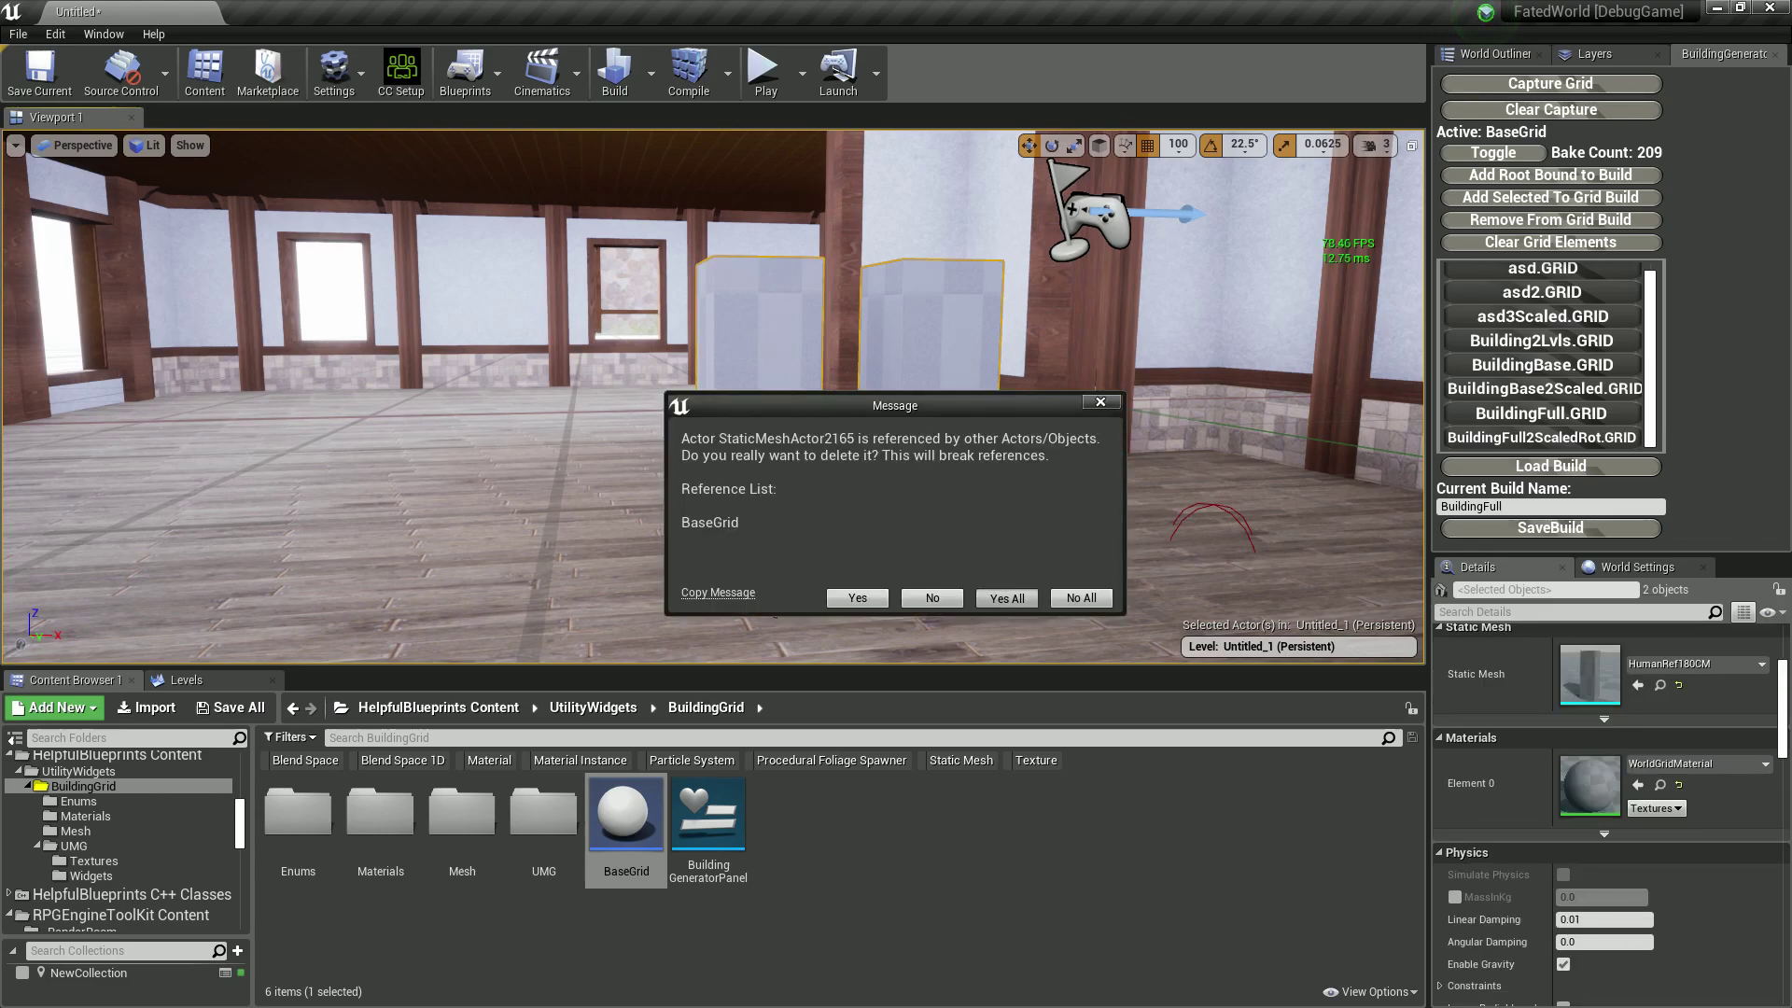
pyautogui.click(1006, 597)
pyautogui.click(926, 485)
pyautogui.keyDown('ctrl'); pyautogui.click(758, 485); pyautogui.keyUp('ctrl')
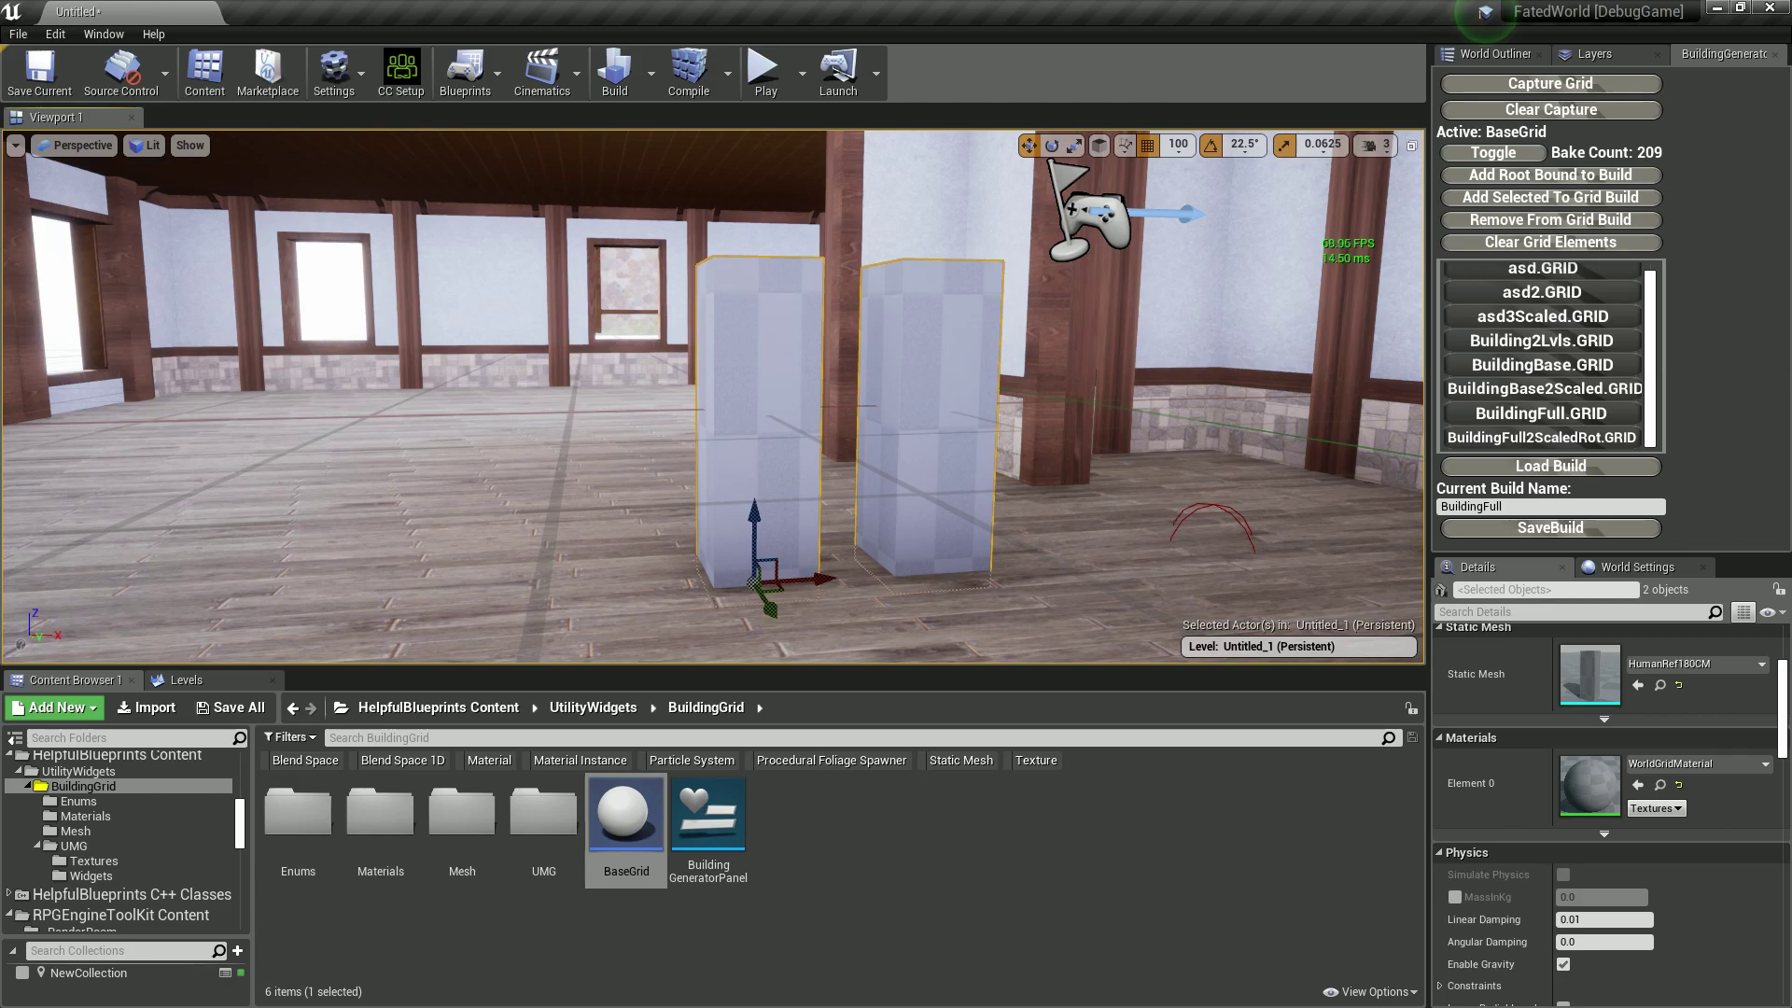
pyautogui.press('Delete')
pyautogui.press('Return')
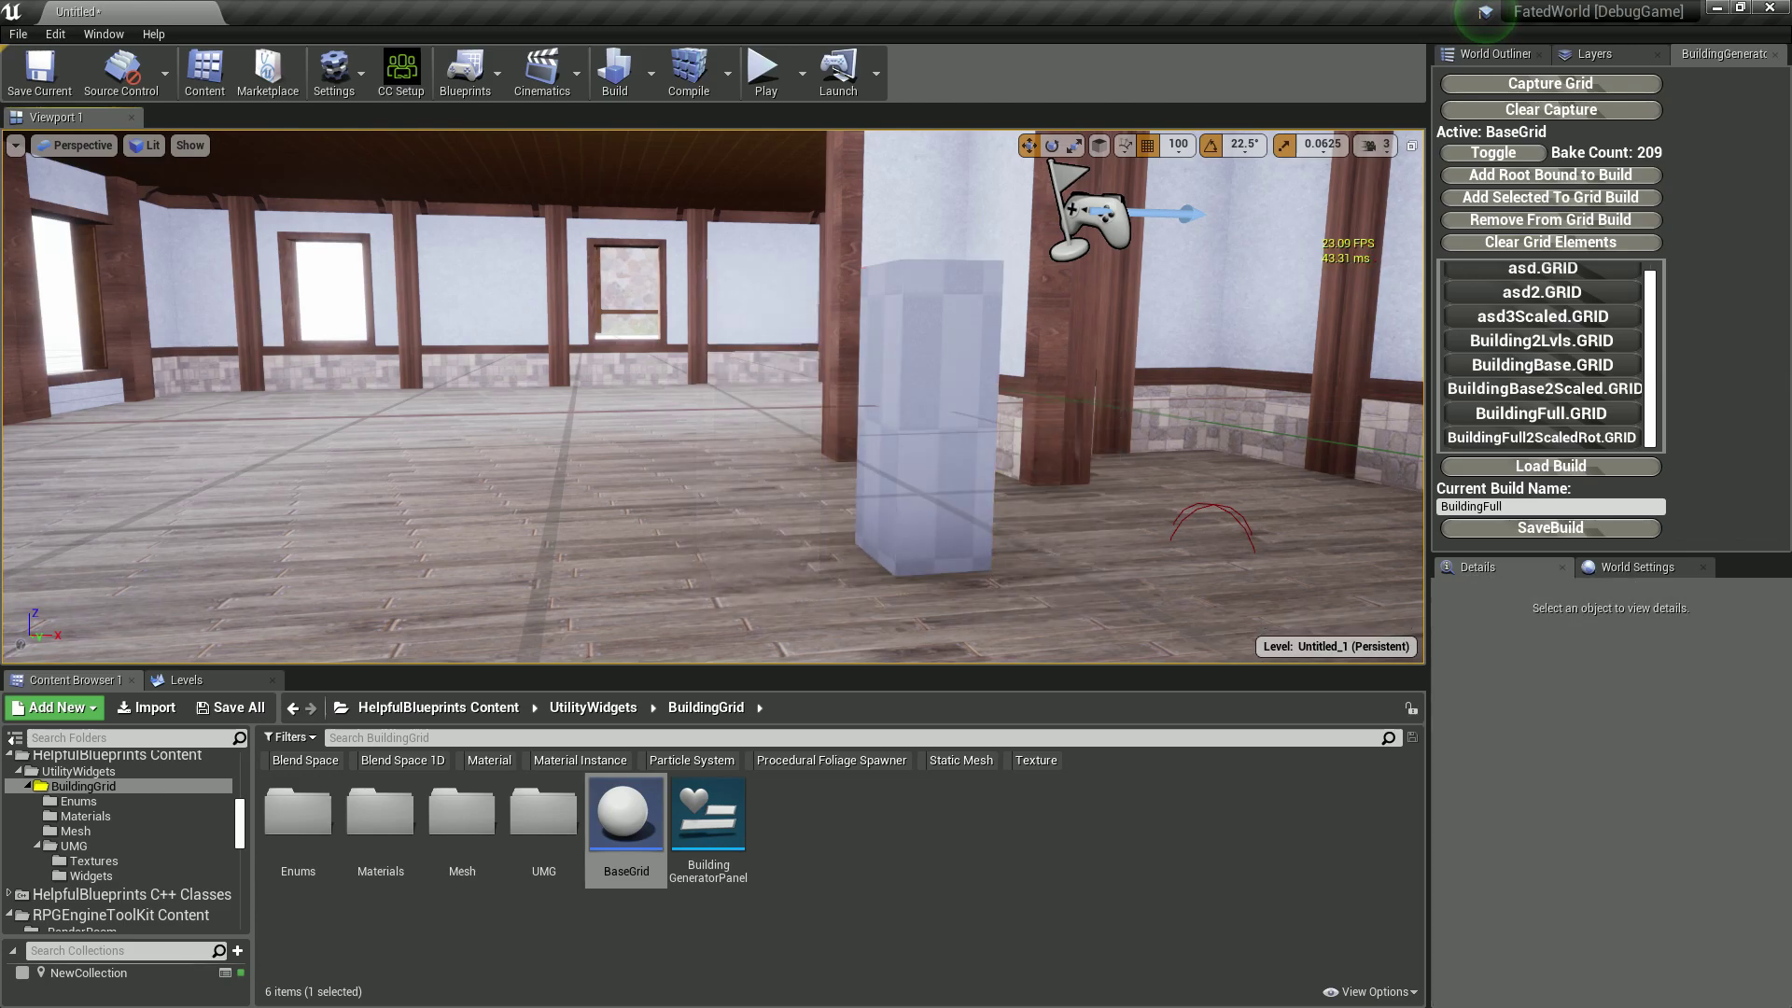
pyautogui.press('Delete')
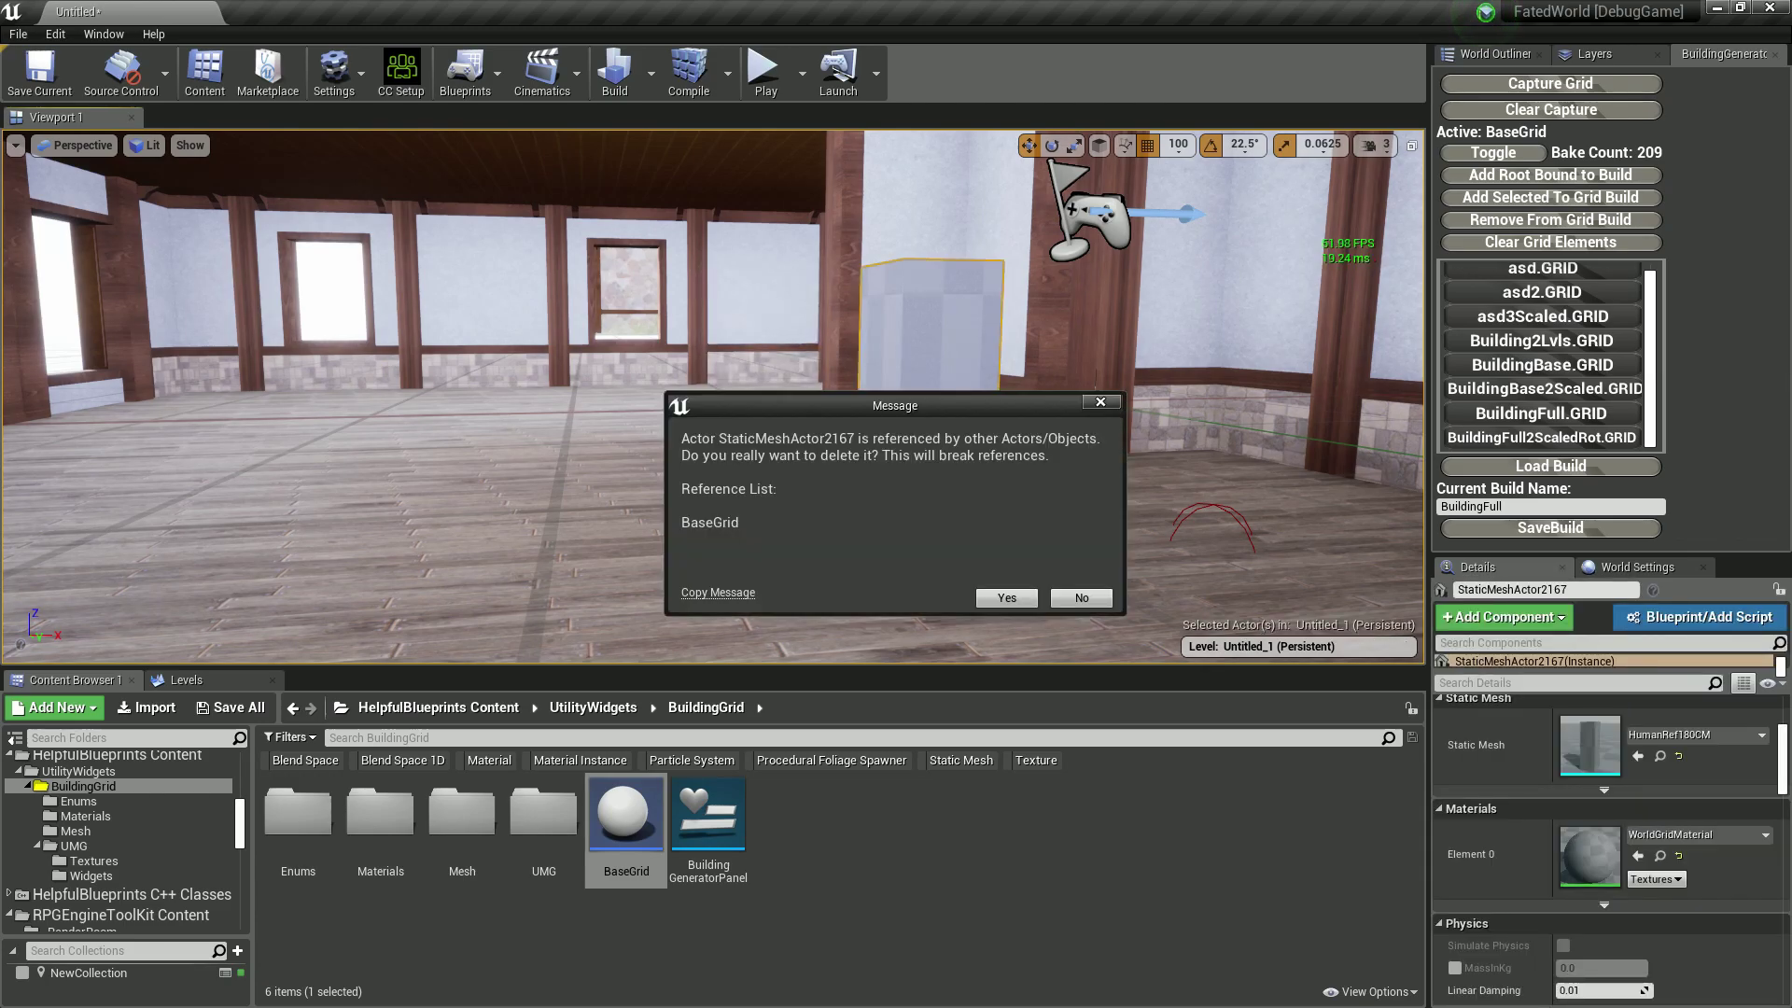
pyautogui.press('Return')
pyautogui.click(929, 415)
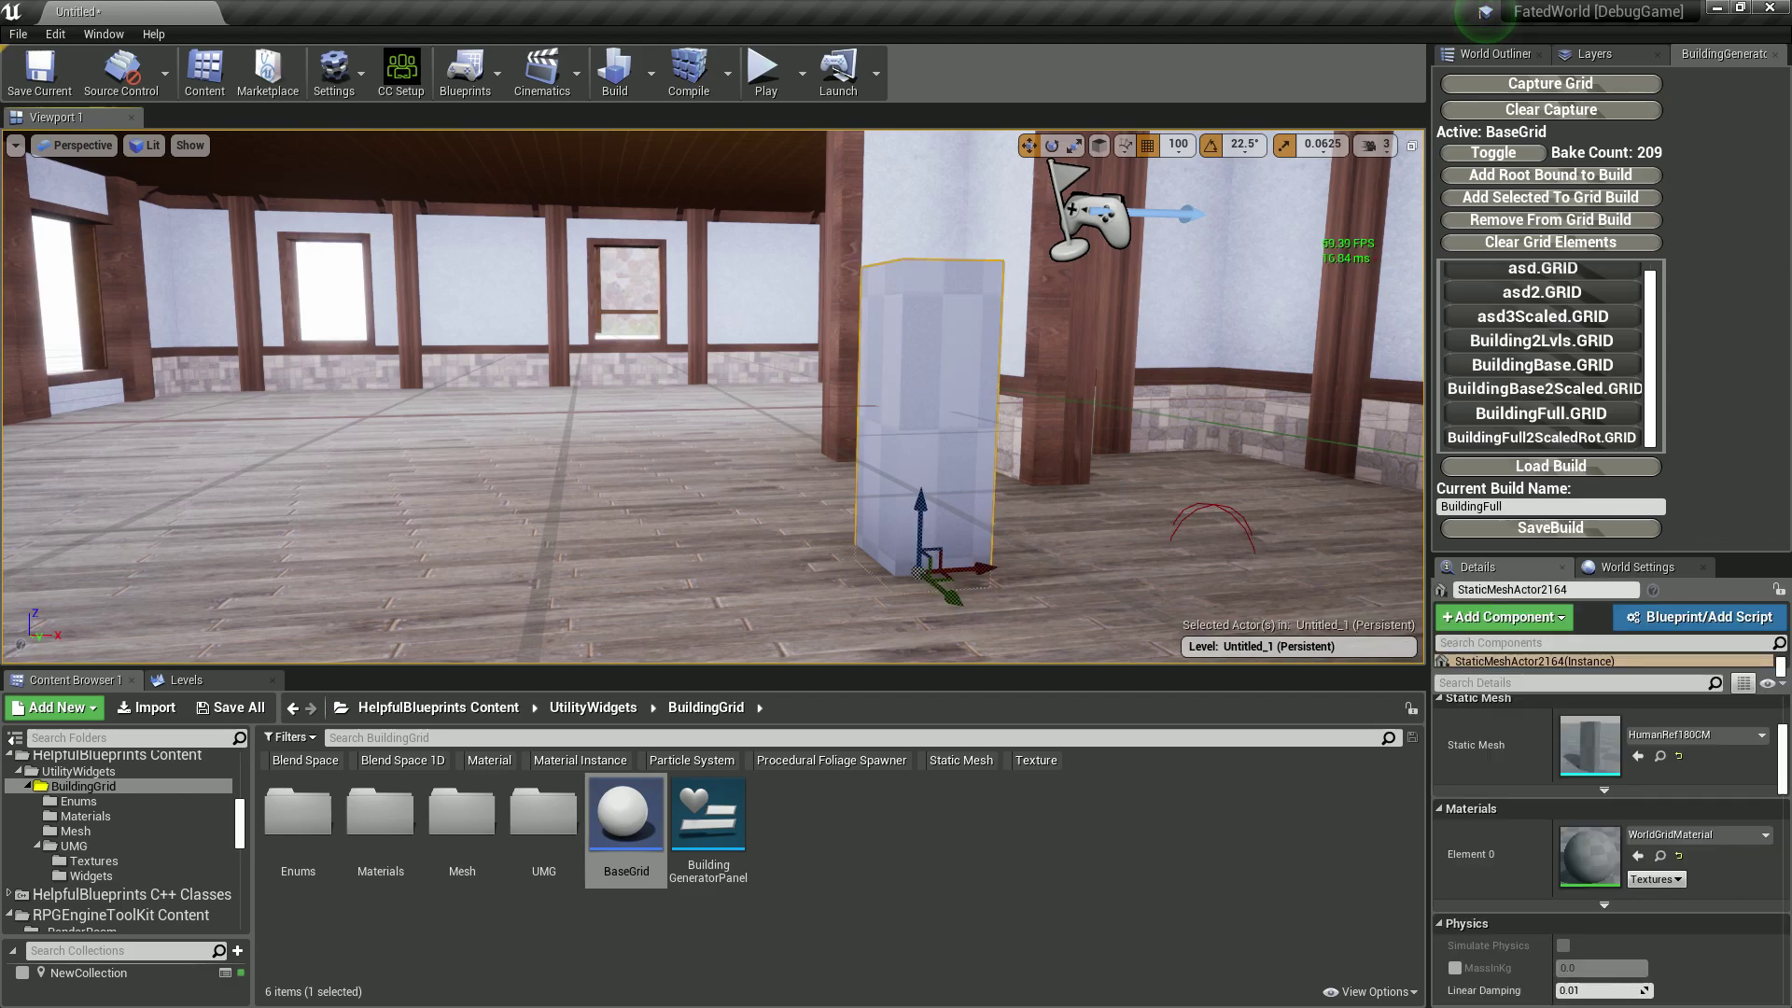
pyautogui.press('Delete')
pyautogui.press('Return')
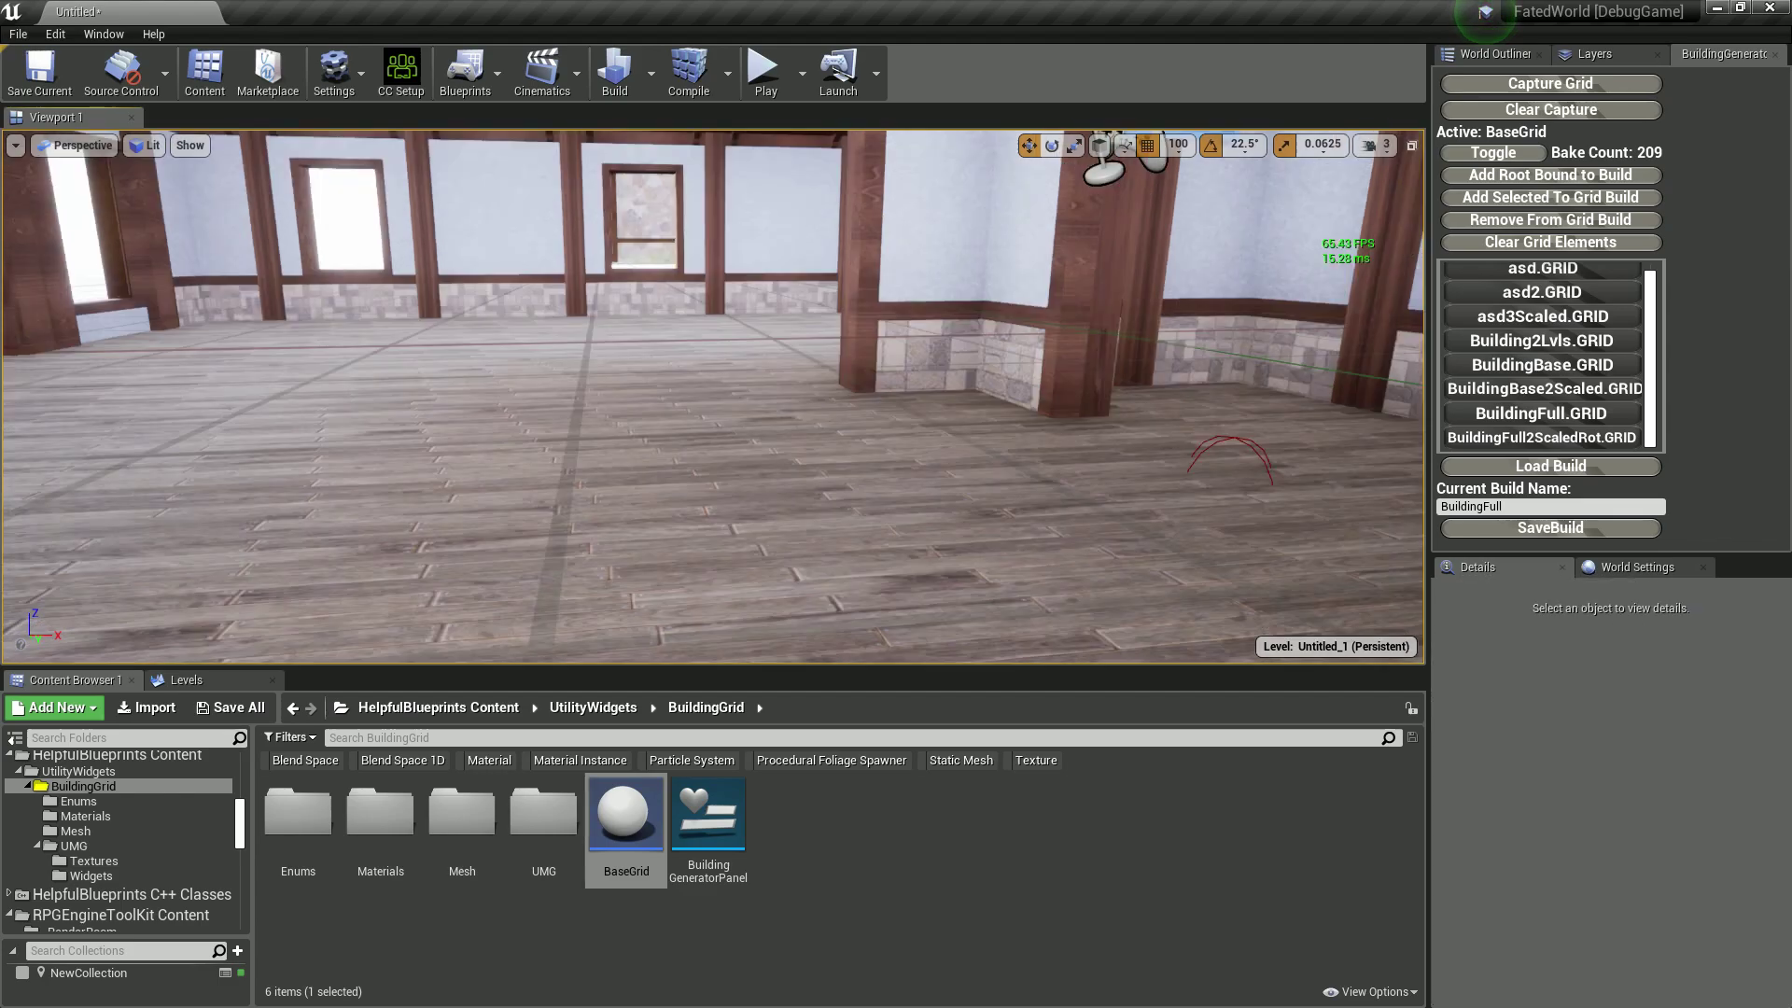
# Inspect the building's interior walls and staircase, and toggle the building's visibility off and back on.
pyautogui.moveTo(713, 396); pyautogui.dragTo(1008, 392, button='right')
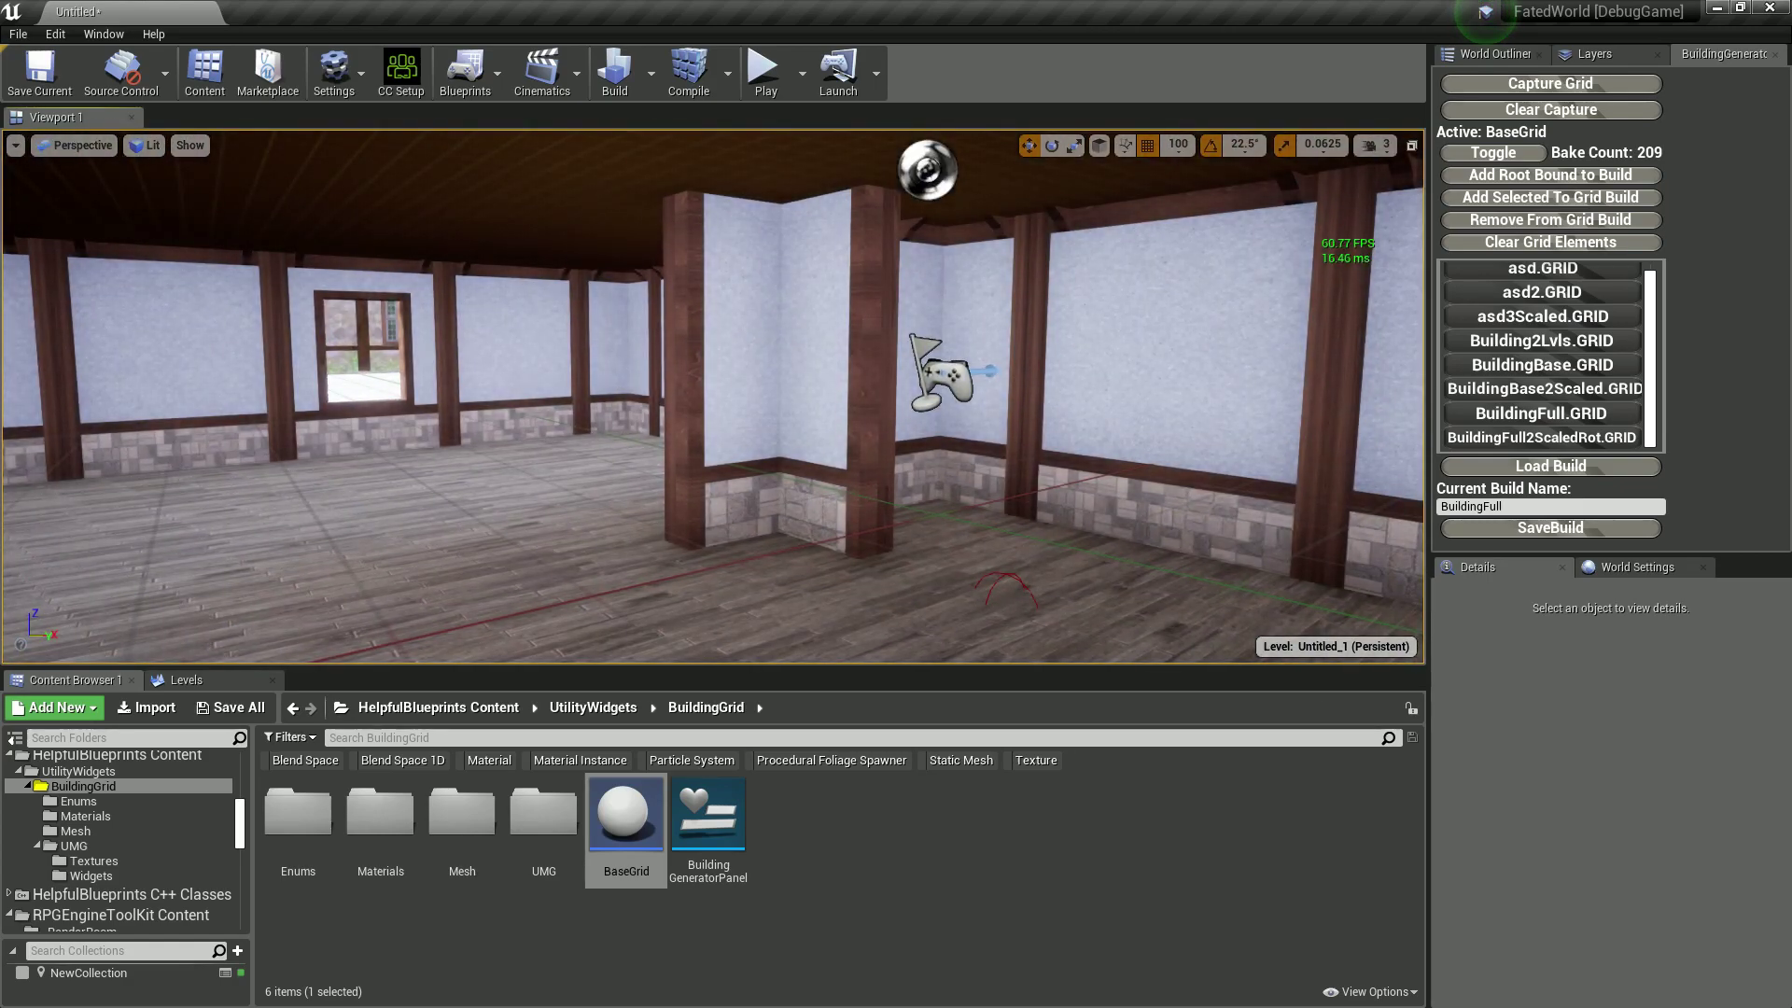
pyautogui.moveTo(713, 396)
pyautogui.mouseDown(button='right')
pyautogui.moveTo(756, 429)
pyautogui.moveTo(840, 402)
pyautogui.moveTo(1007, 397)
pyautogui.moveTo(709, 396)
pyautogui.mouseUp(button='right')
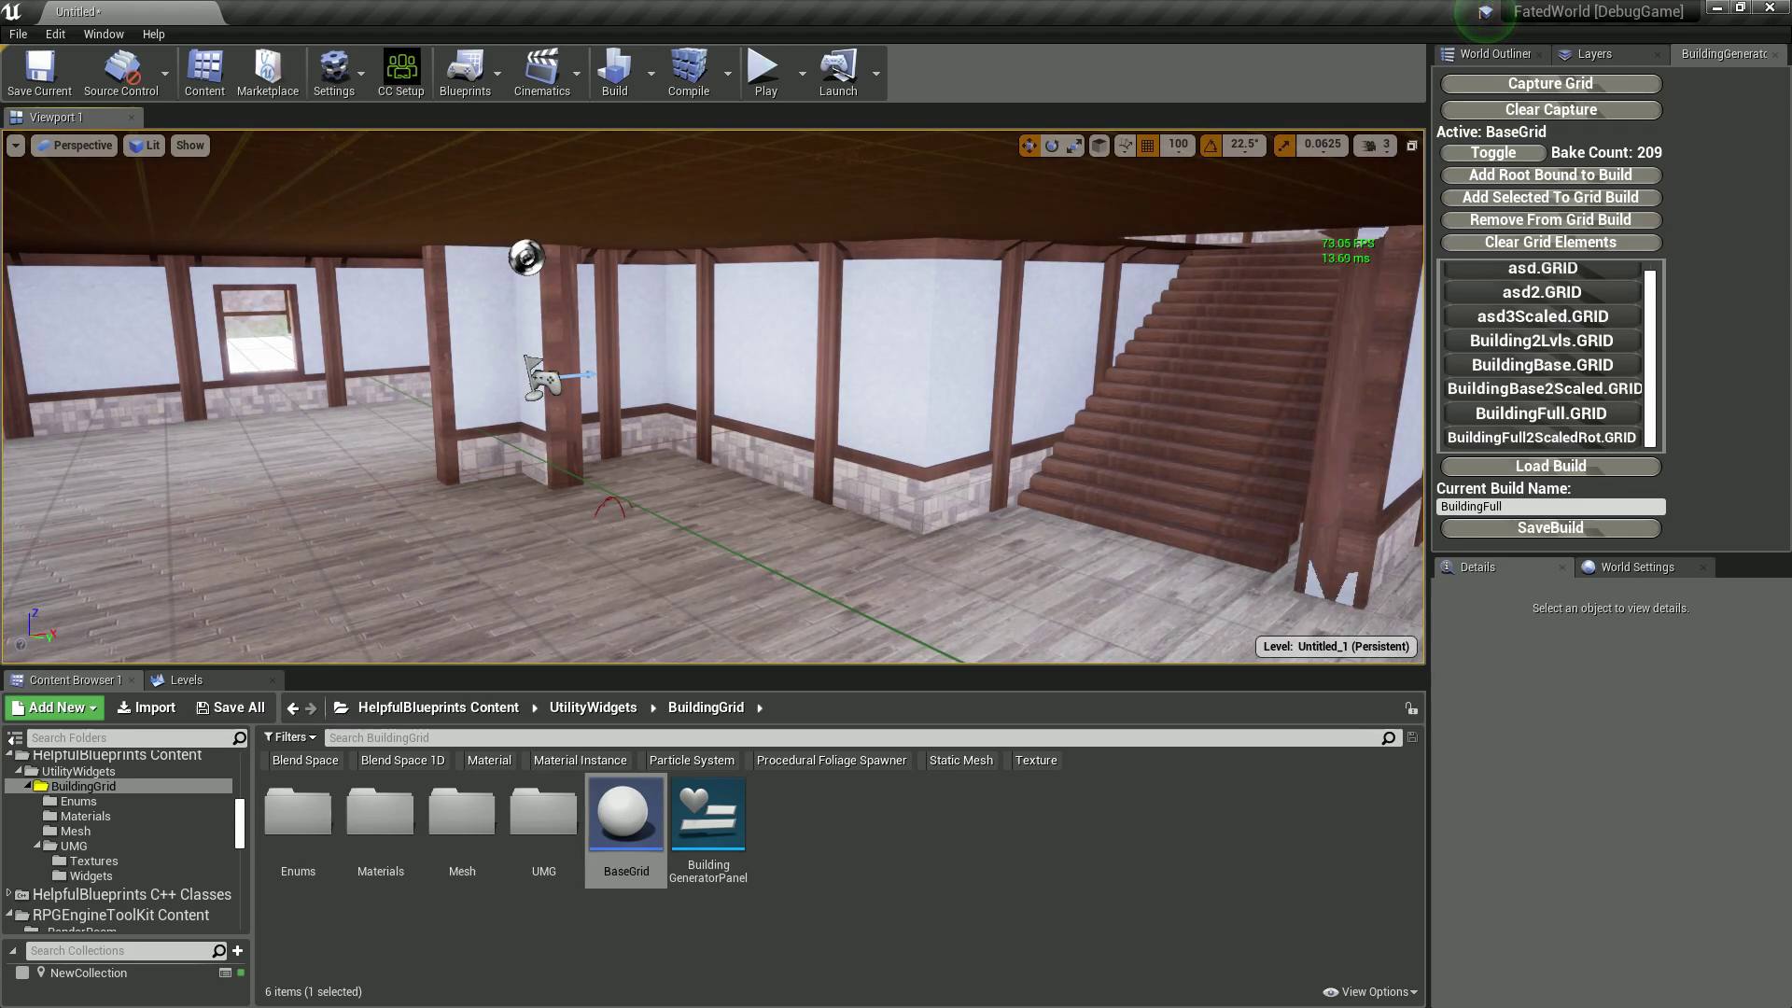
pyautogui.moveTo(710, 396); pyautogui.dragTo(709, 326, button='right')
pyautogui.click(1549, 242)
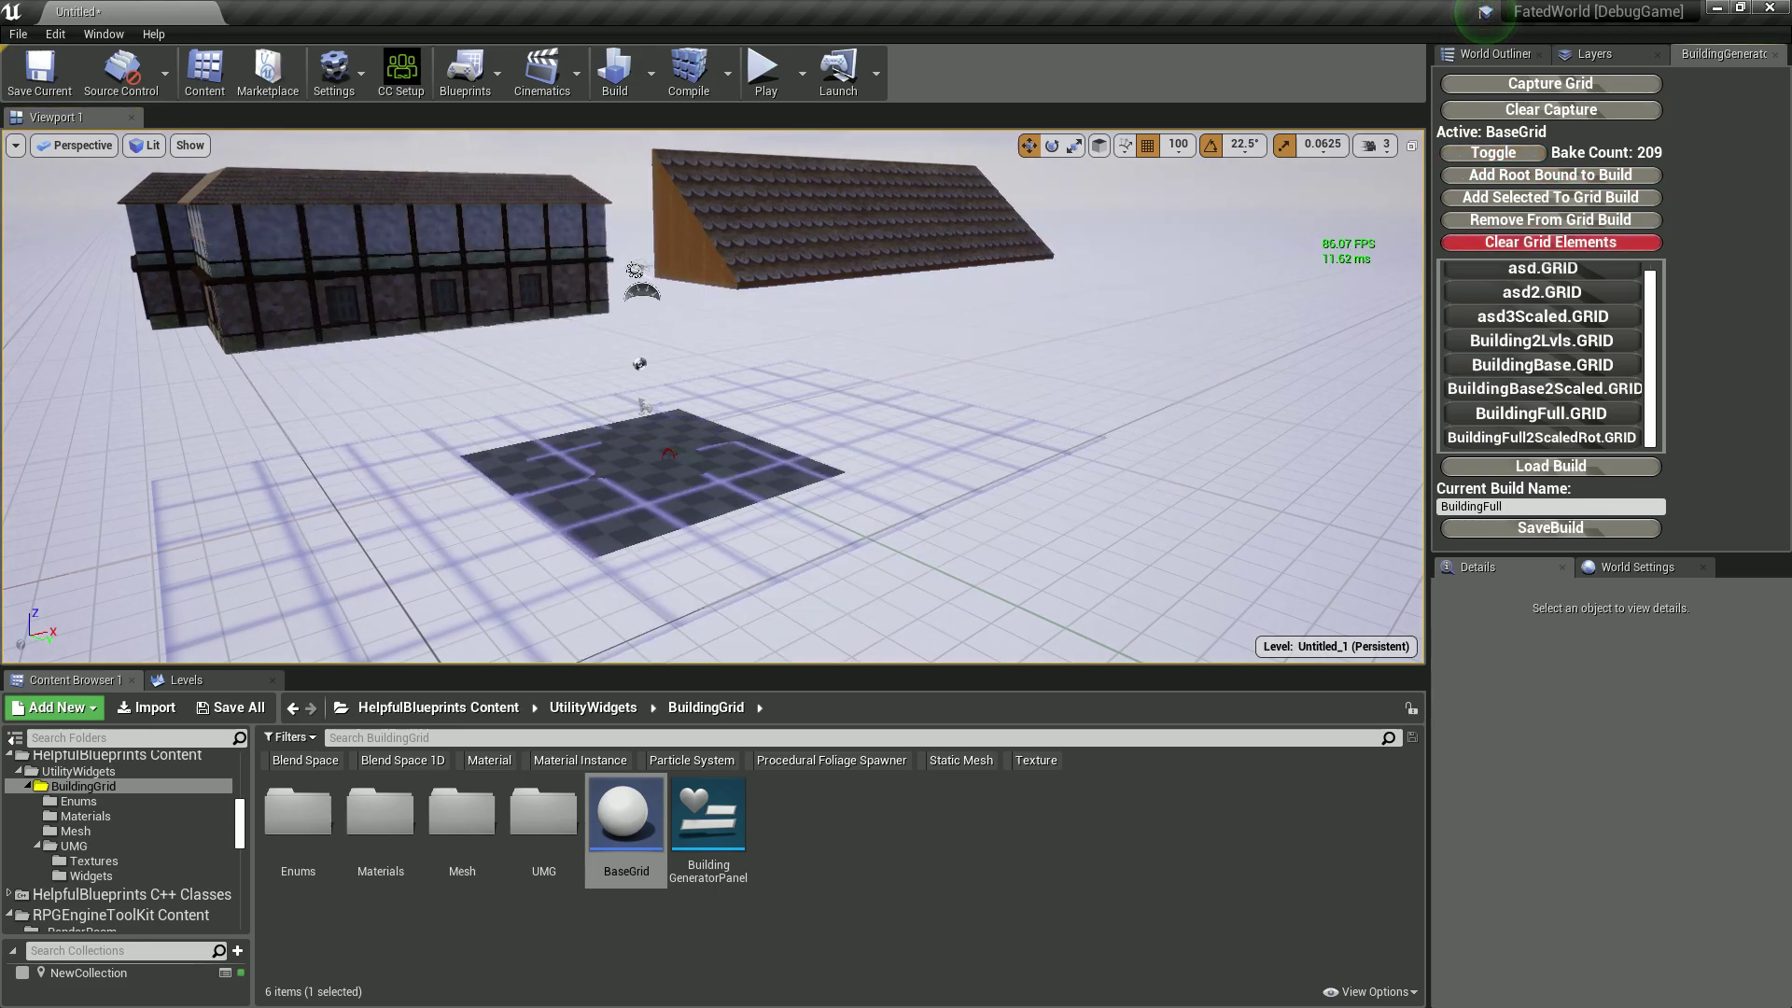
pyautogui.moveTo(709, 397); pyautogui.dragTo(710, 360, button='right')
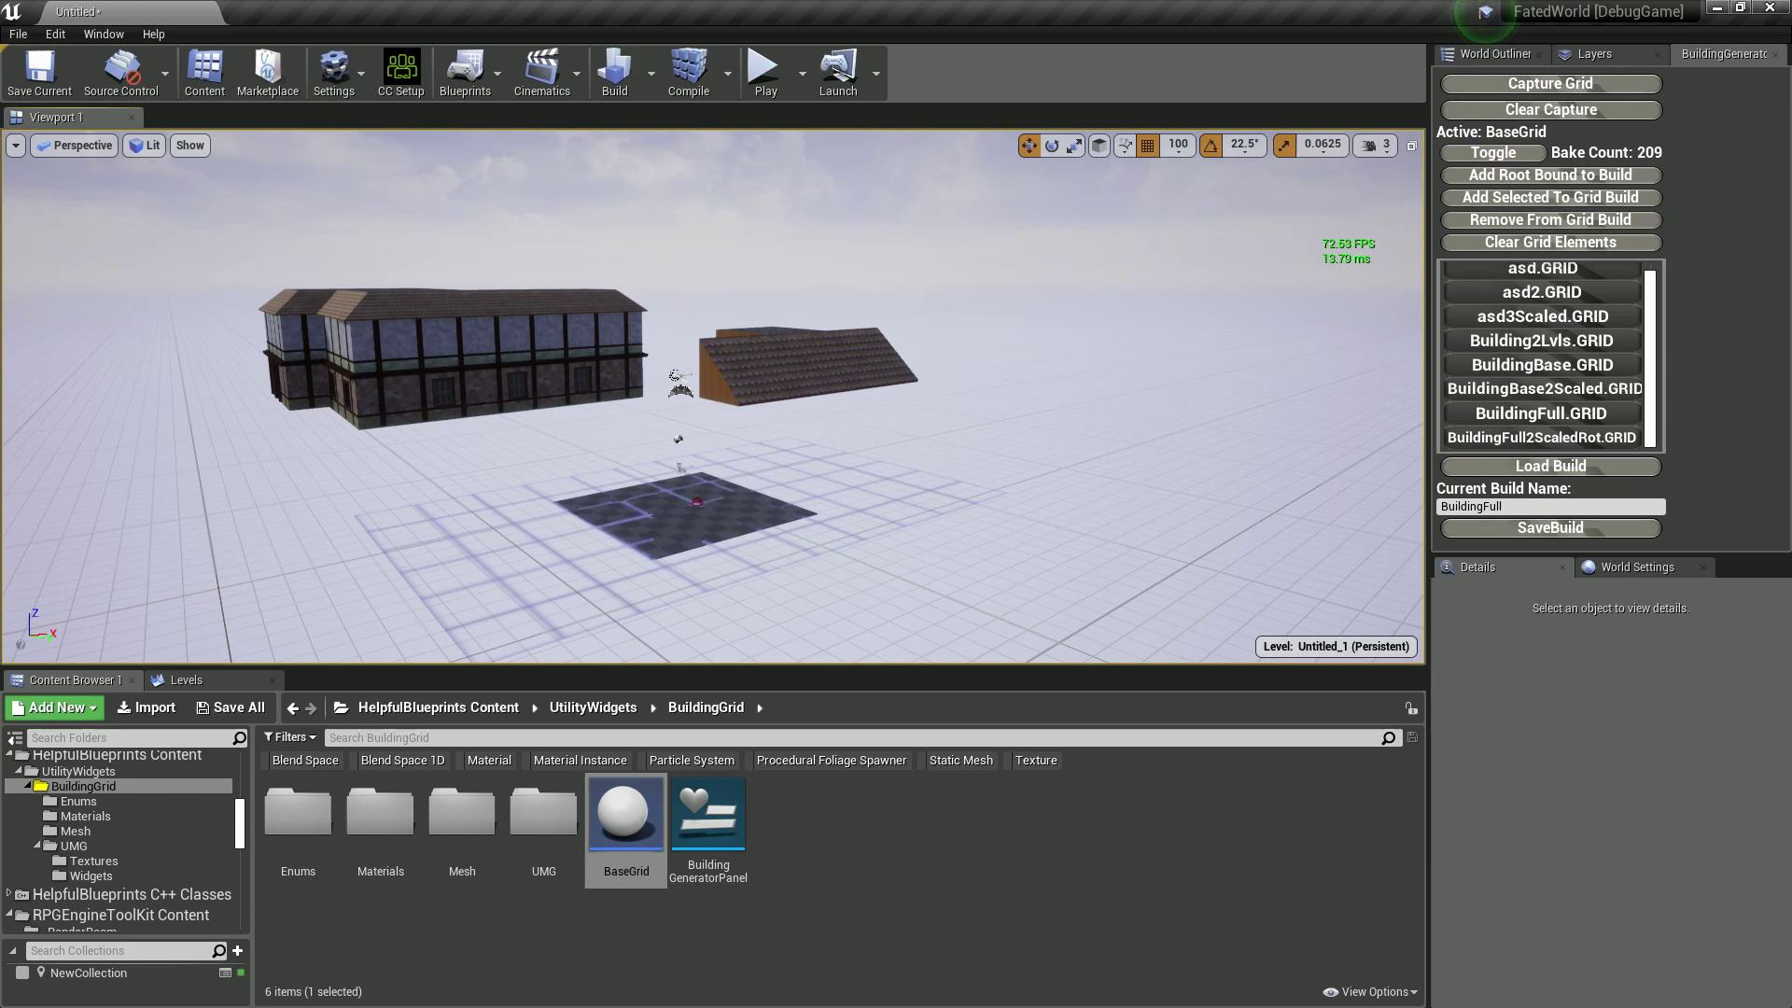
pyautogui.moveTo(625, 812)
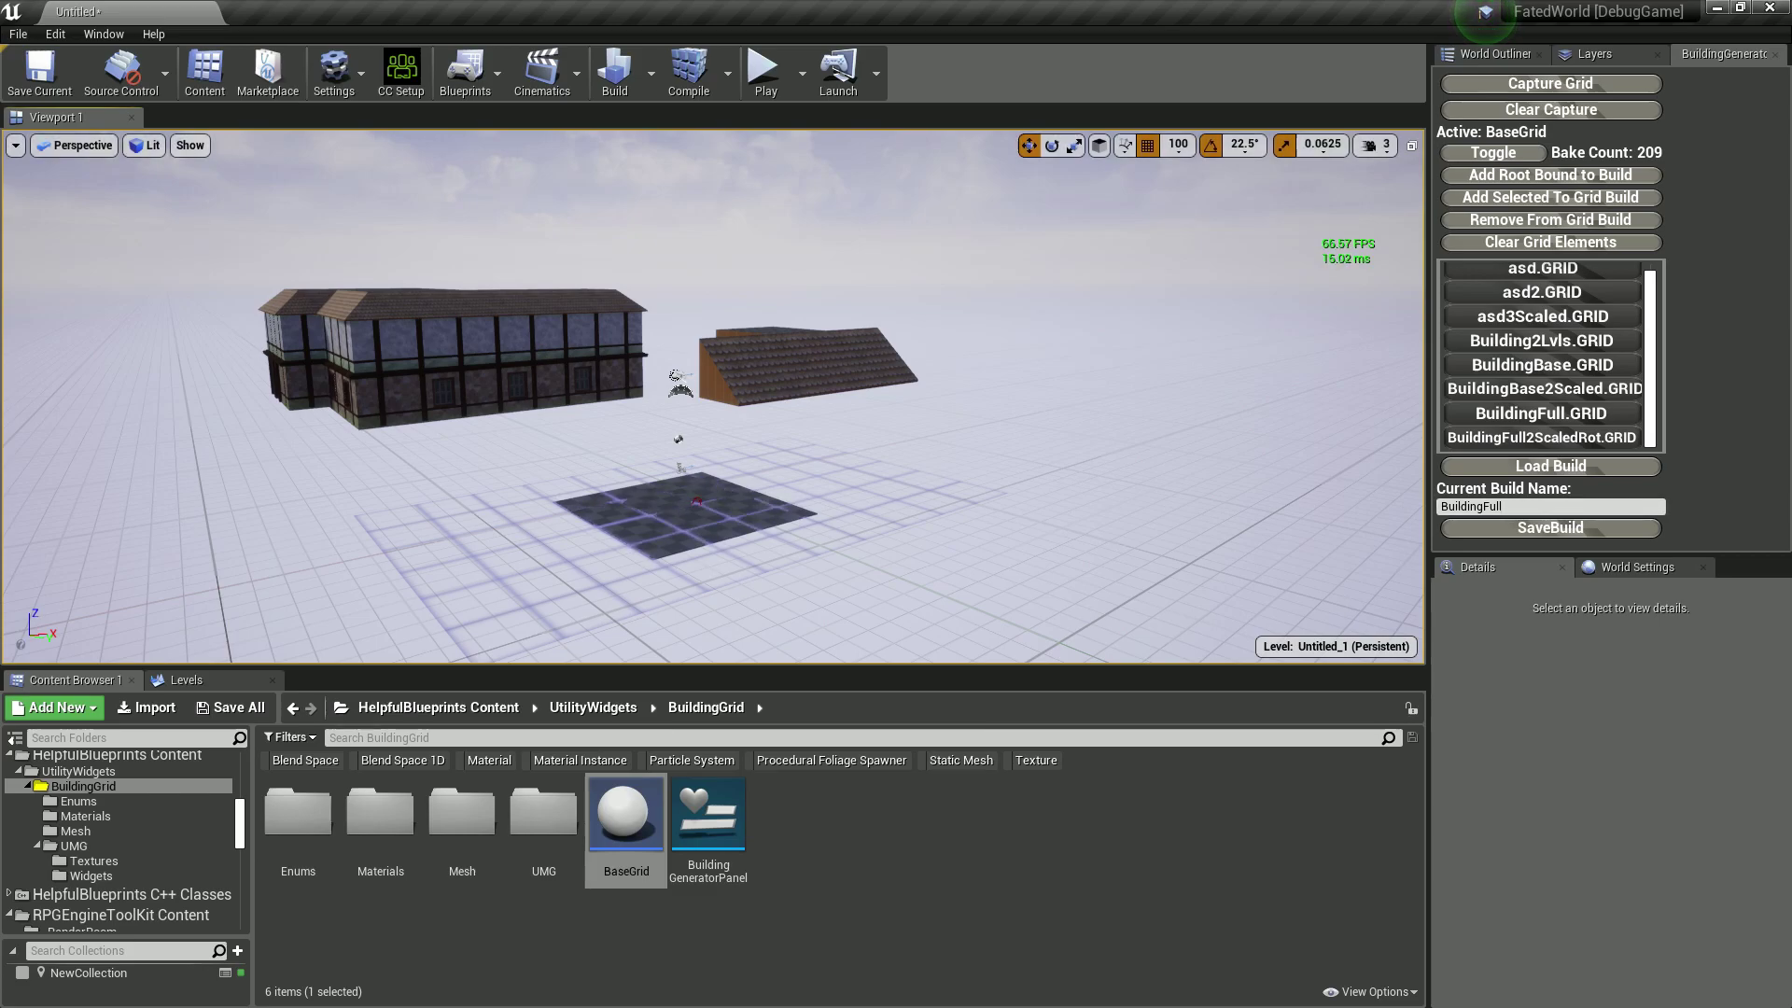
pyautogui.click(1493, 152)
# Move the BaseGrid with its building away from the neighbouring building and scale it down uniformly.
pyautogui.moveTo(712, 396); pyautogui.dragTo(956, 443, button='right')
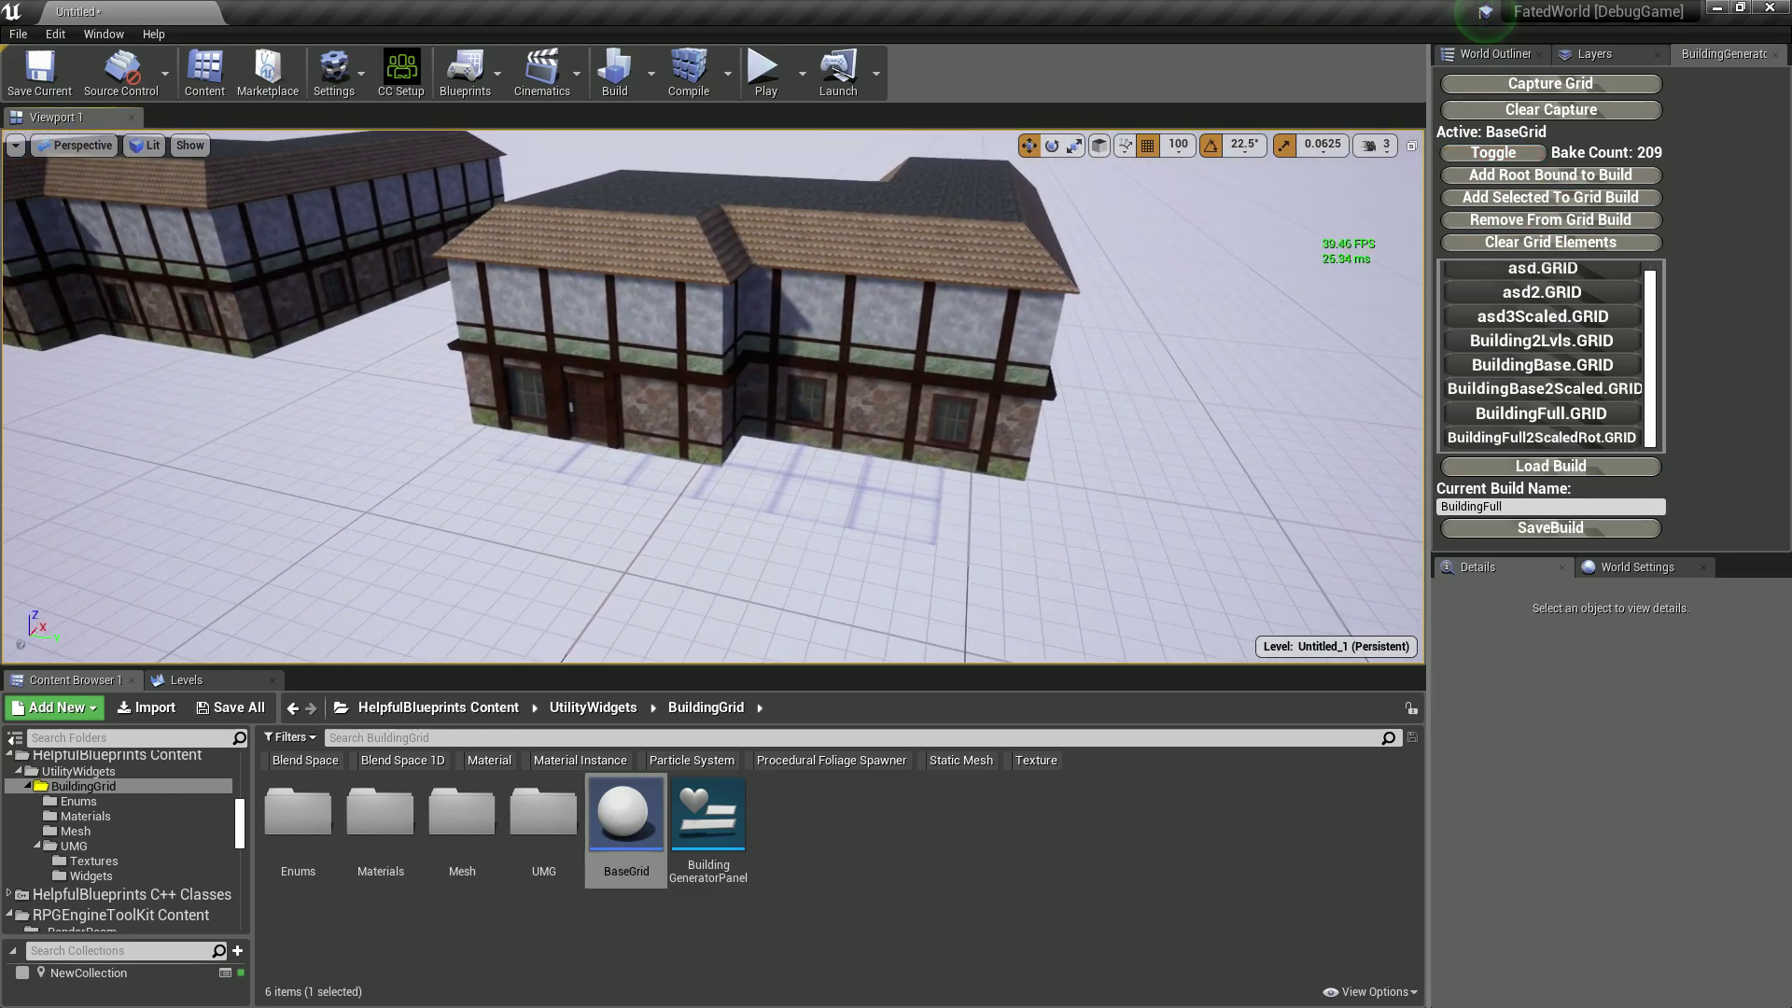
pyautogui.click(821, 494)
pyautogui.moveTo(845, 366); pyautogui.dragTo(922, 491)
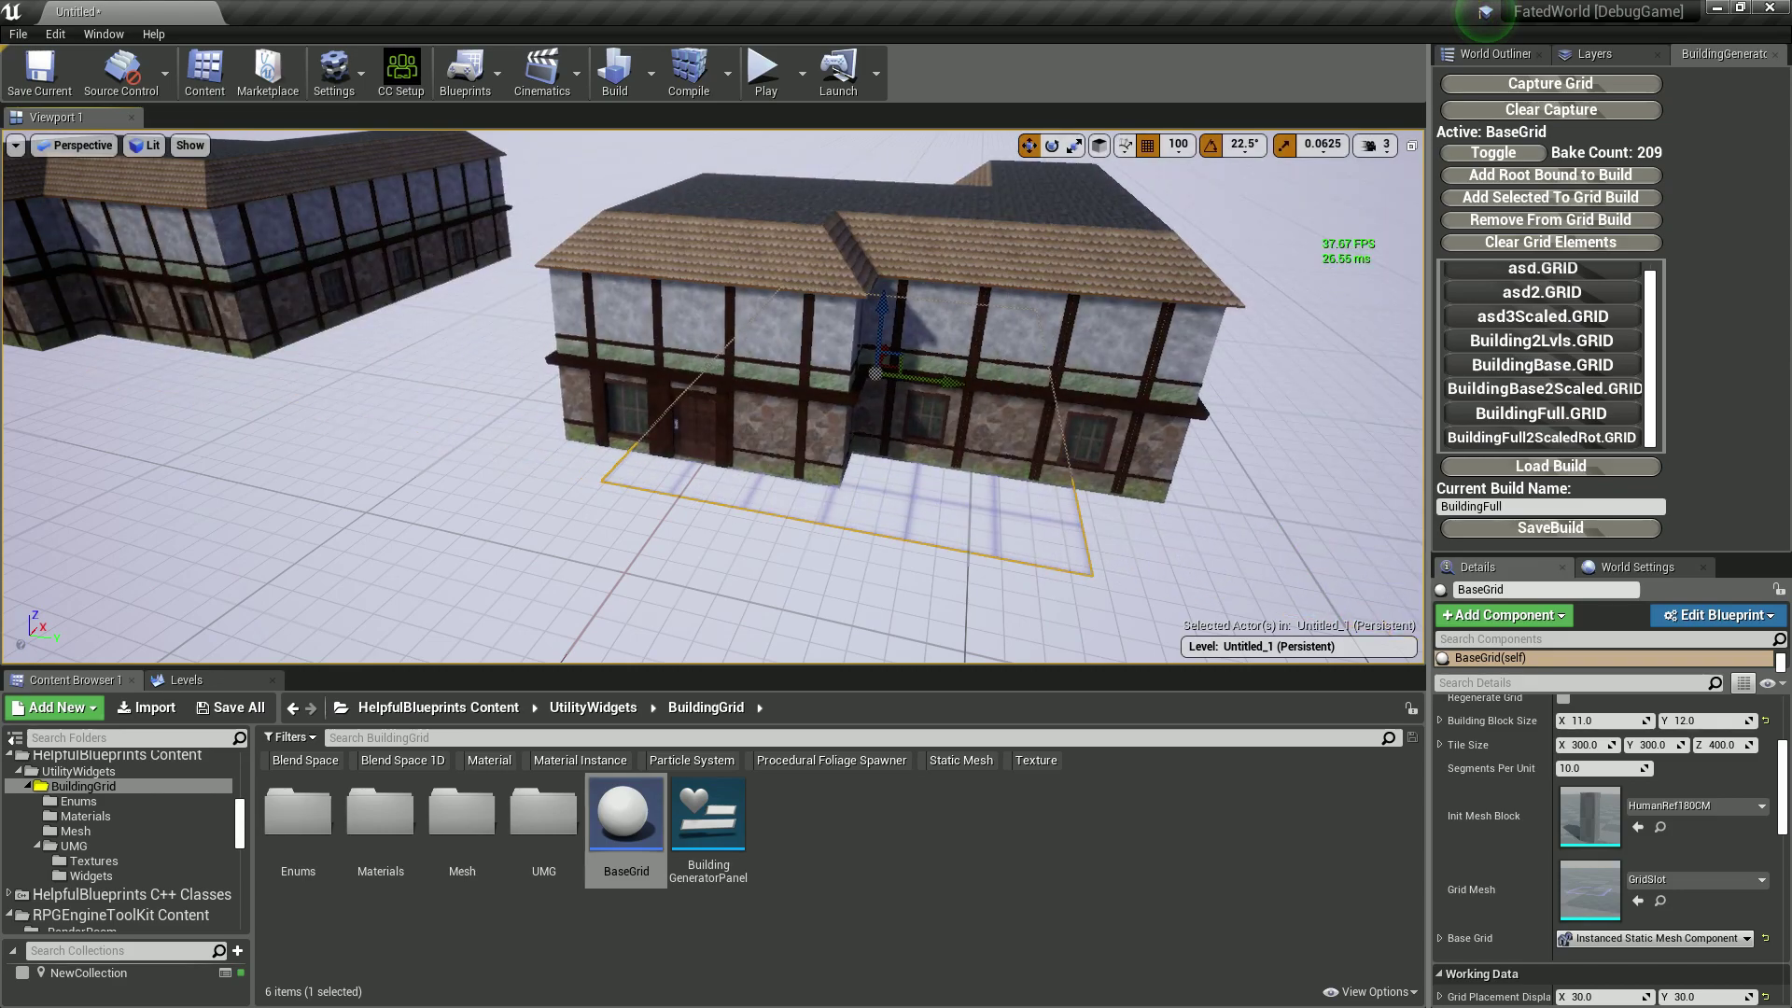
pyautogui.click(1074, 145)
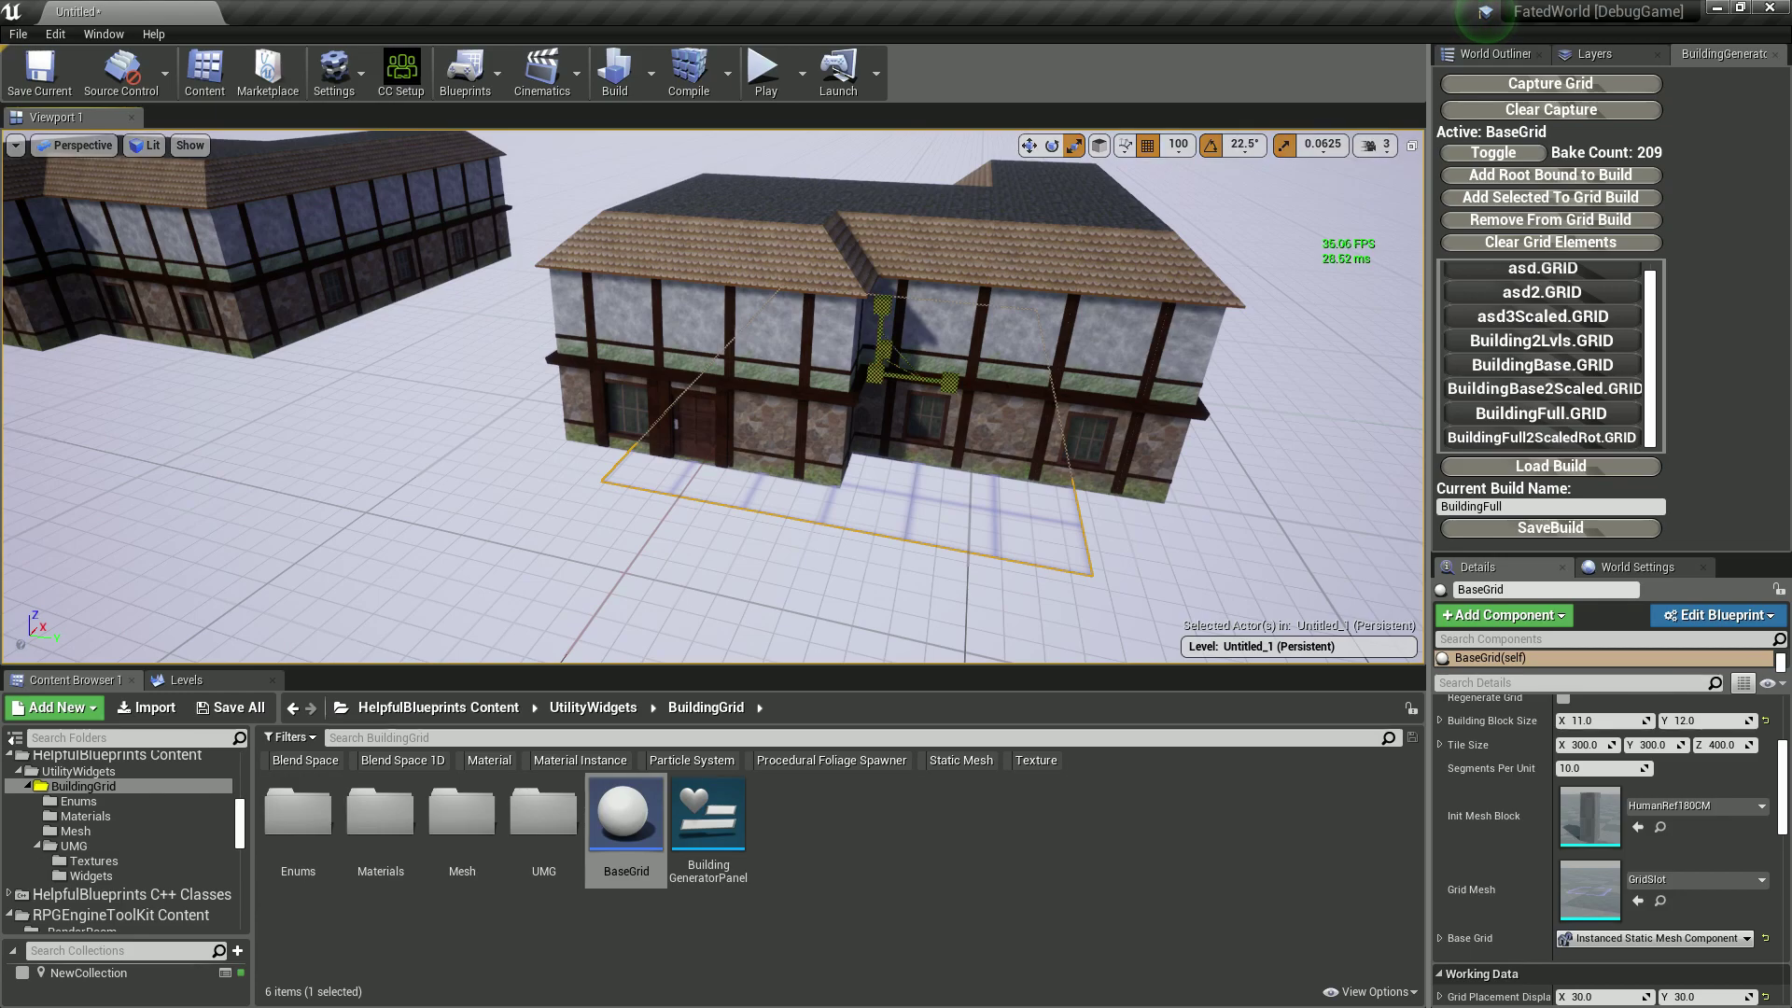
pyautogui.moveTo(876, 373)
pyautogui.mouseDown()
pyautogui.moveTo(775, 420)
pyautogui.moveTo(877, 371)
pyautogui.mouseUp()
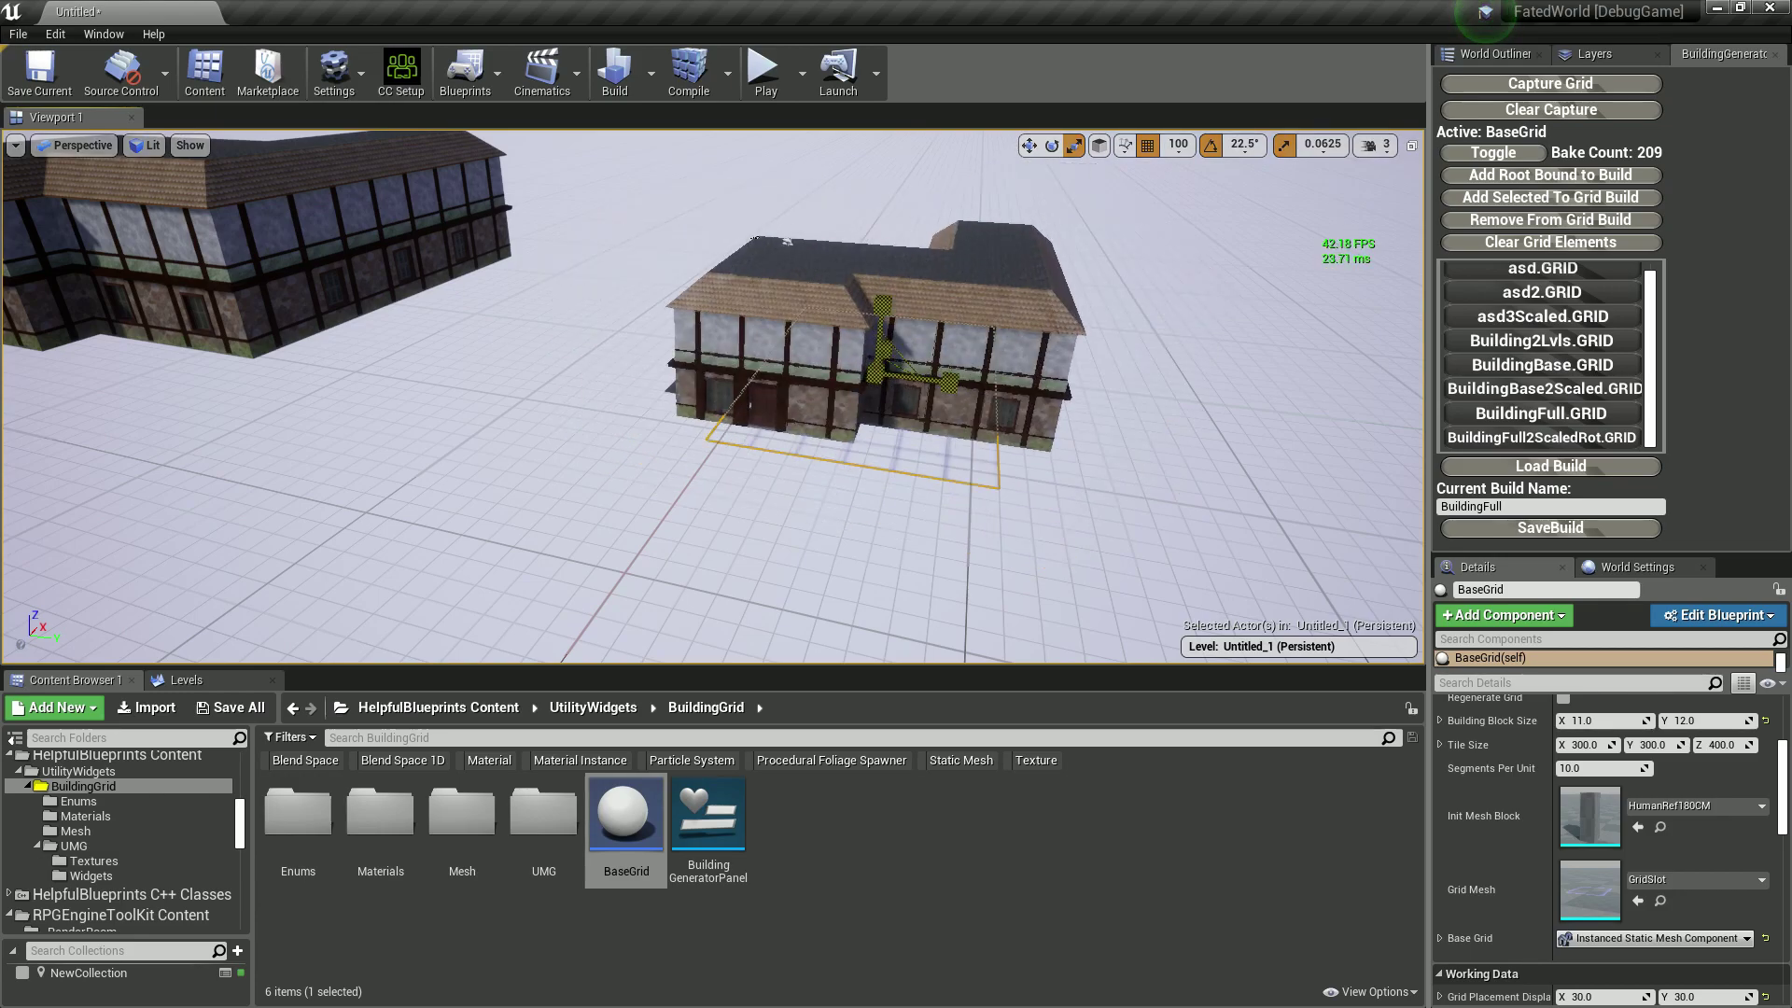
pyautogui.moveTo(878, 372)
pyautogui.mouseDown(button='right')
pyautogui.moveTo(812, 308)
pyautogui.moveTo(826, 355)
pyautogui.moveTo(868, 364)
pyautogui.mouseUp(button='right')
pyautogui.moveTo(748, 386); pyautogui.dragTo(741, 385, button='right')
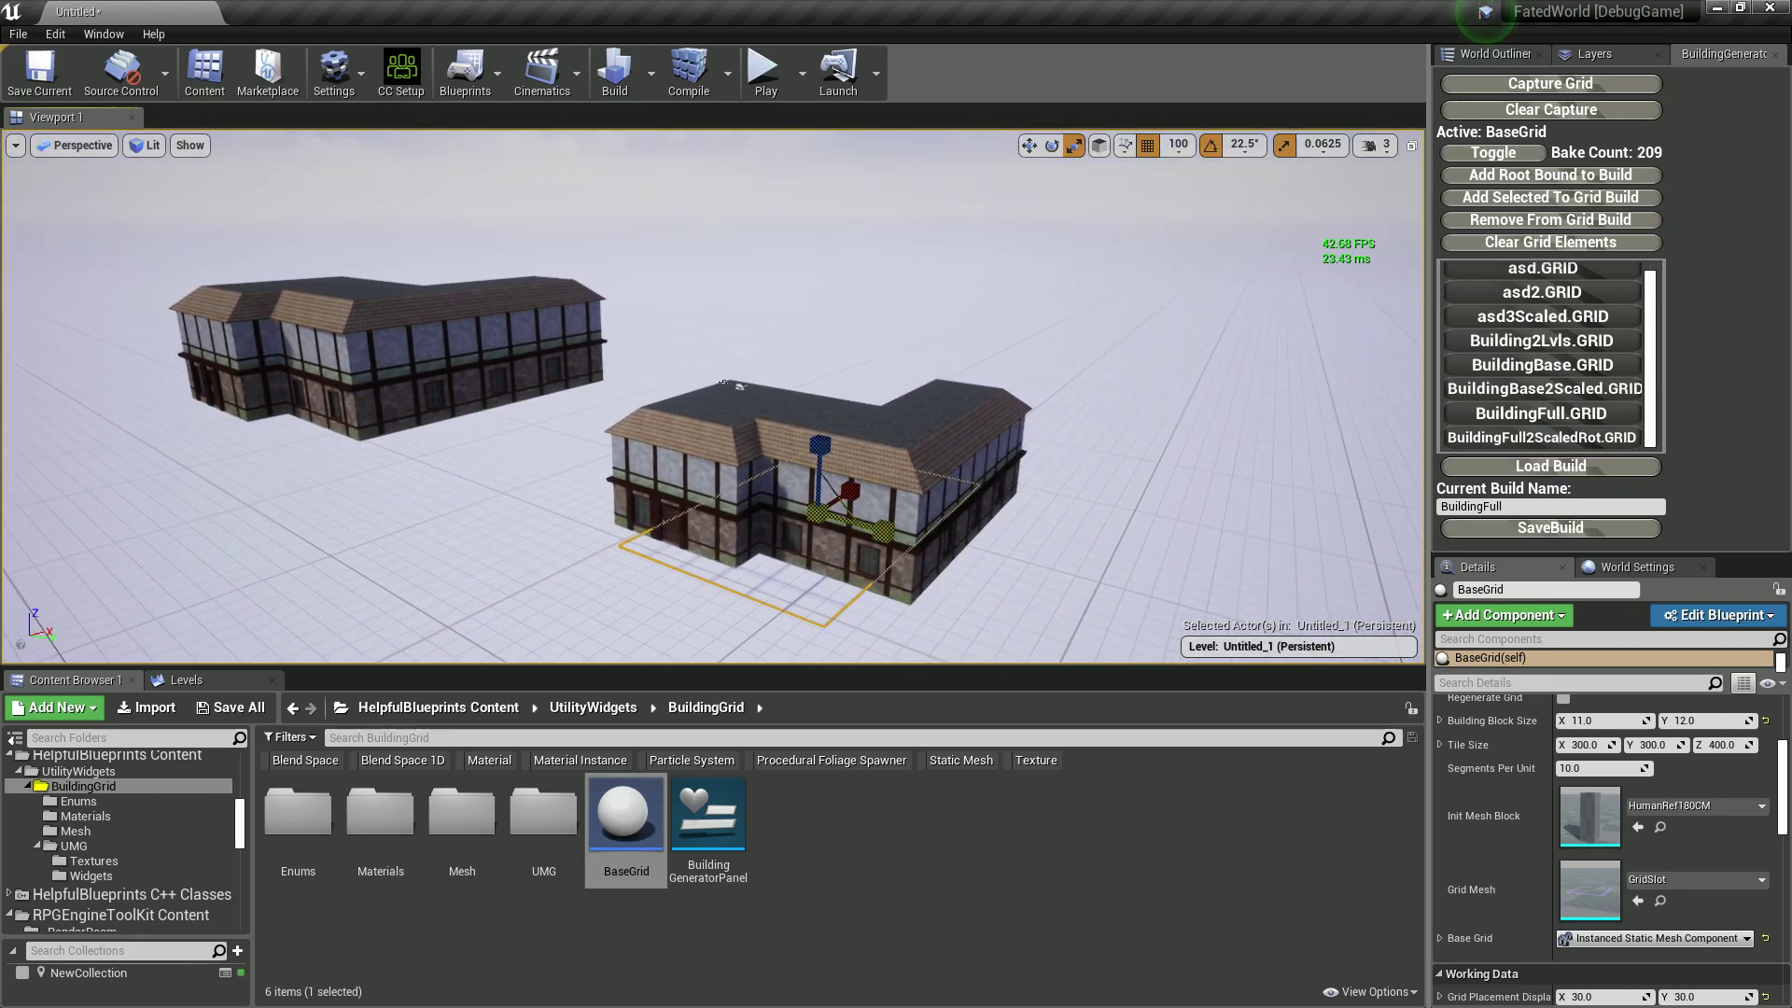